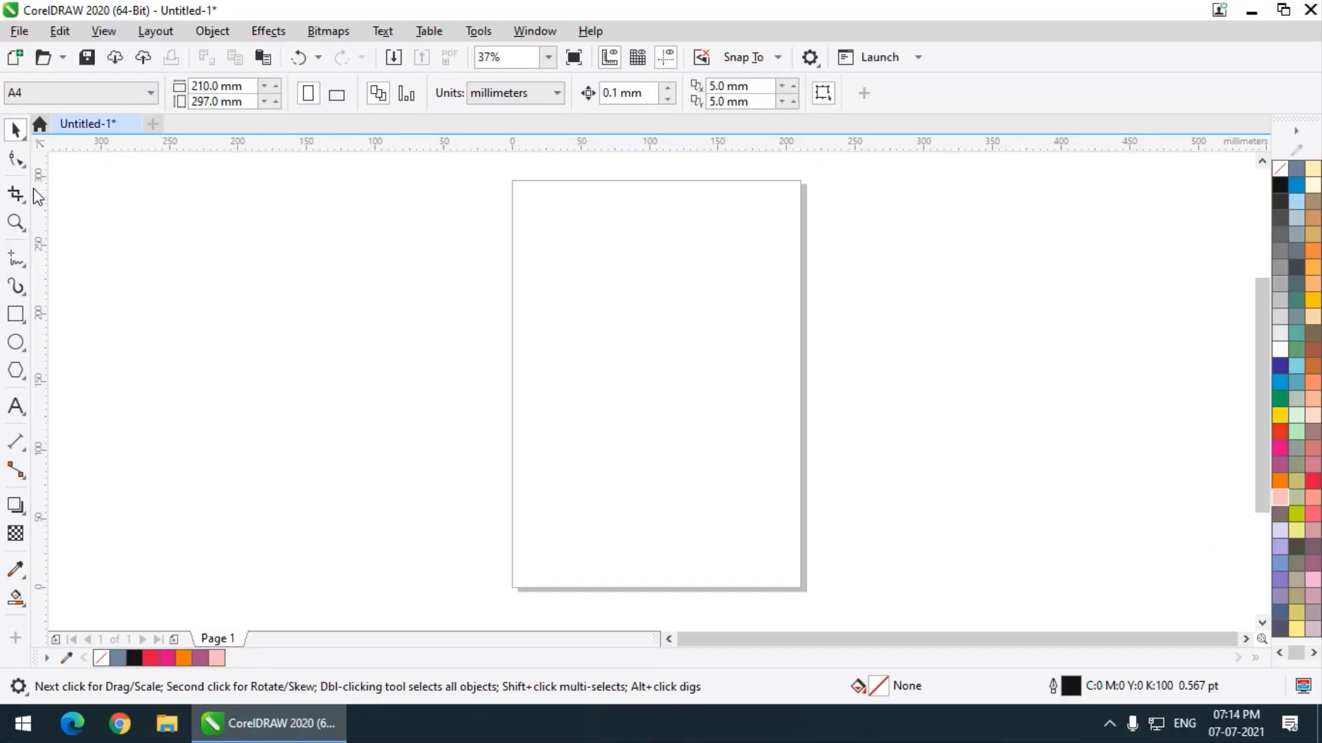
# - Draw a rectangle about 282 × 212 mm across the page's left edge and fill it with red
pyautogui.click(15, 197)
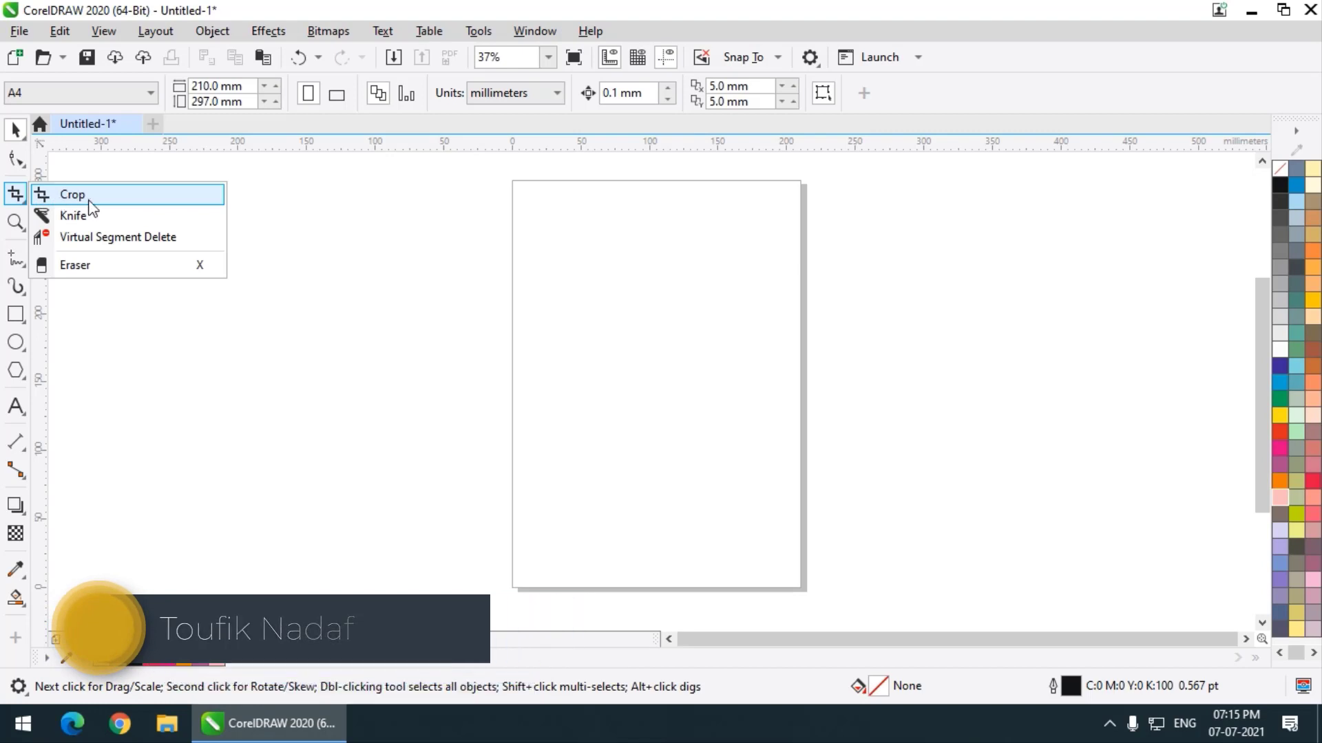
pyautogui.click(15, 314)
pyautogui.click(82, 312)
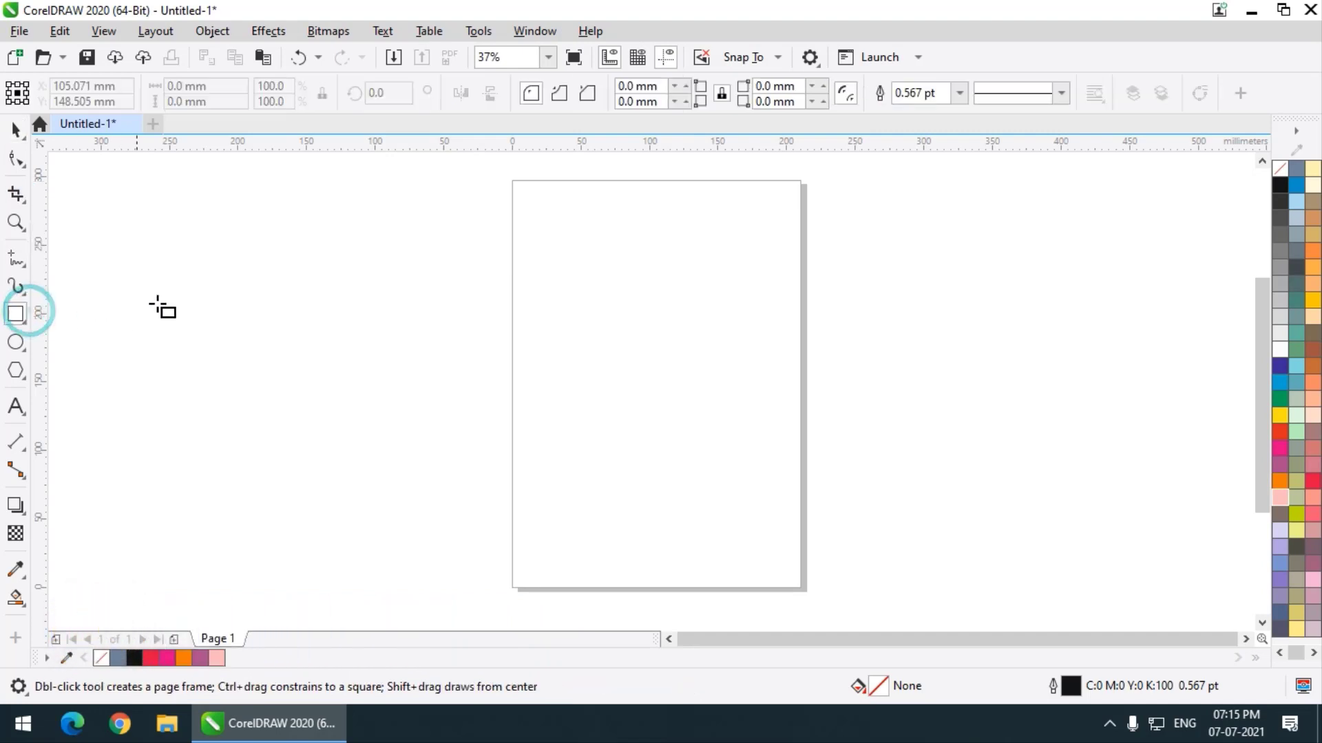
pyautogui.moveTo(310, 356); pyautogui.dragTo(611, 538)
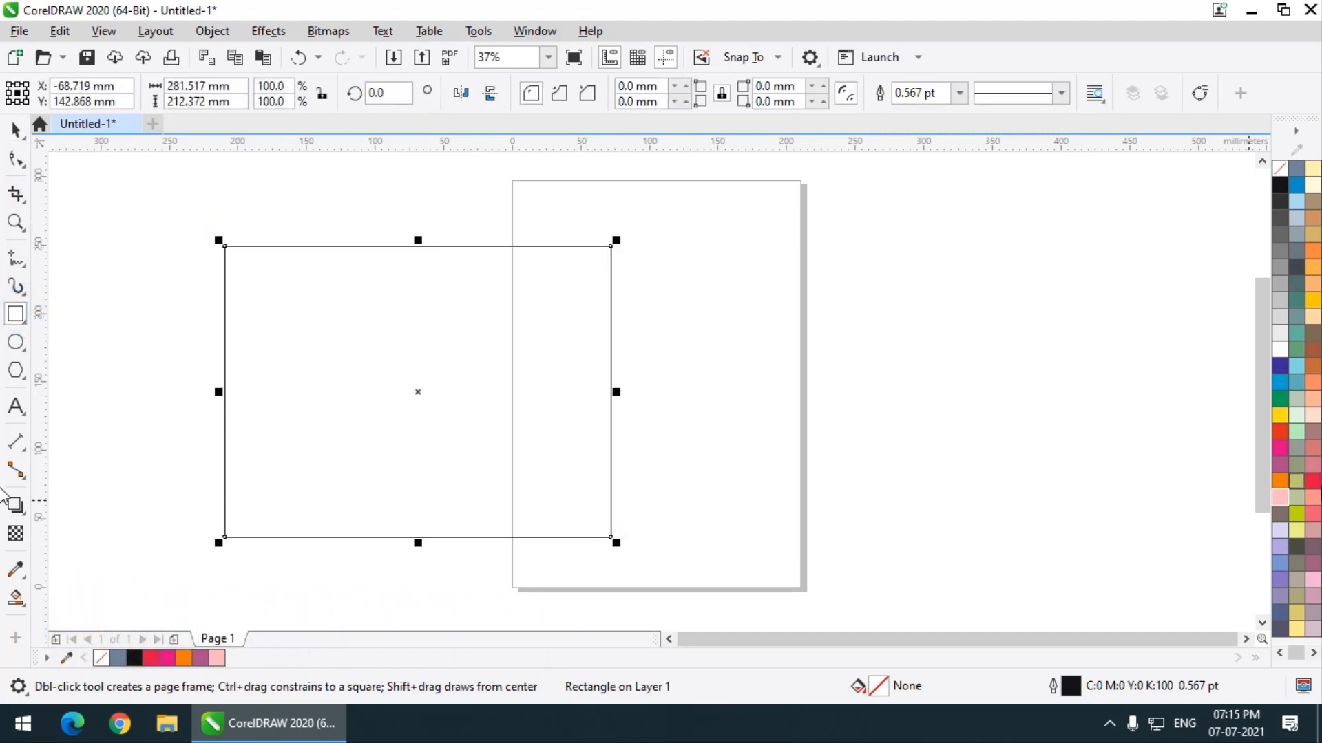
pyautogui.click(1313, 481)
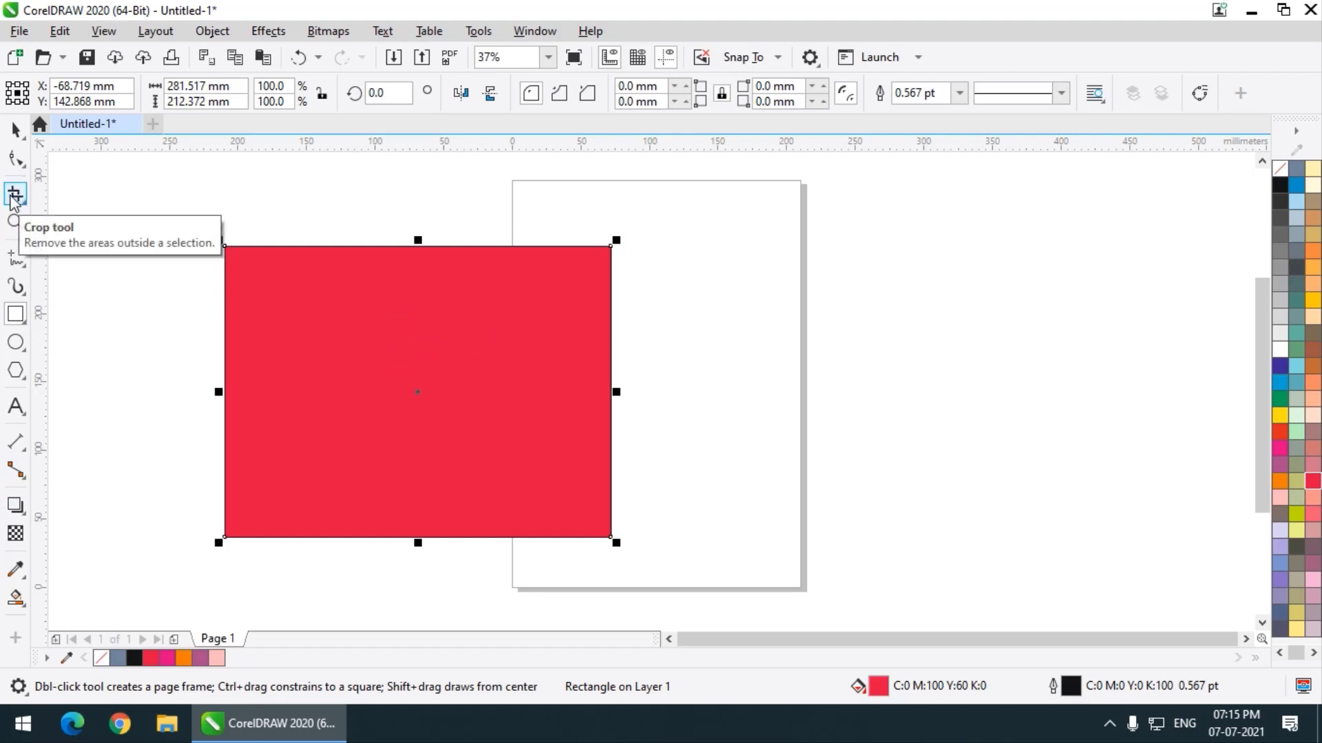
# - Crop the red rectangle to its upper-right part using a crop area of about 150 × 135 mm
pyautogui.click(14, 195)
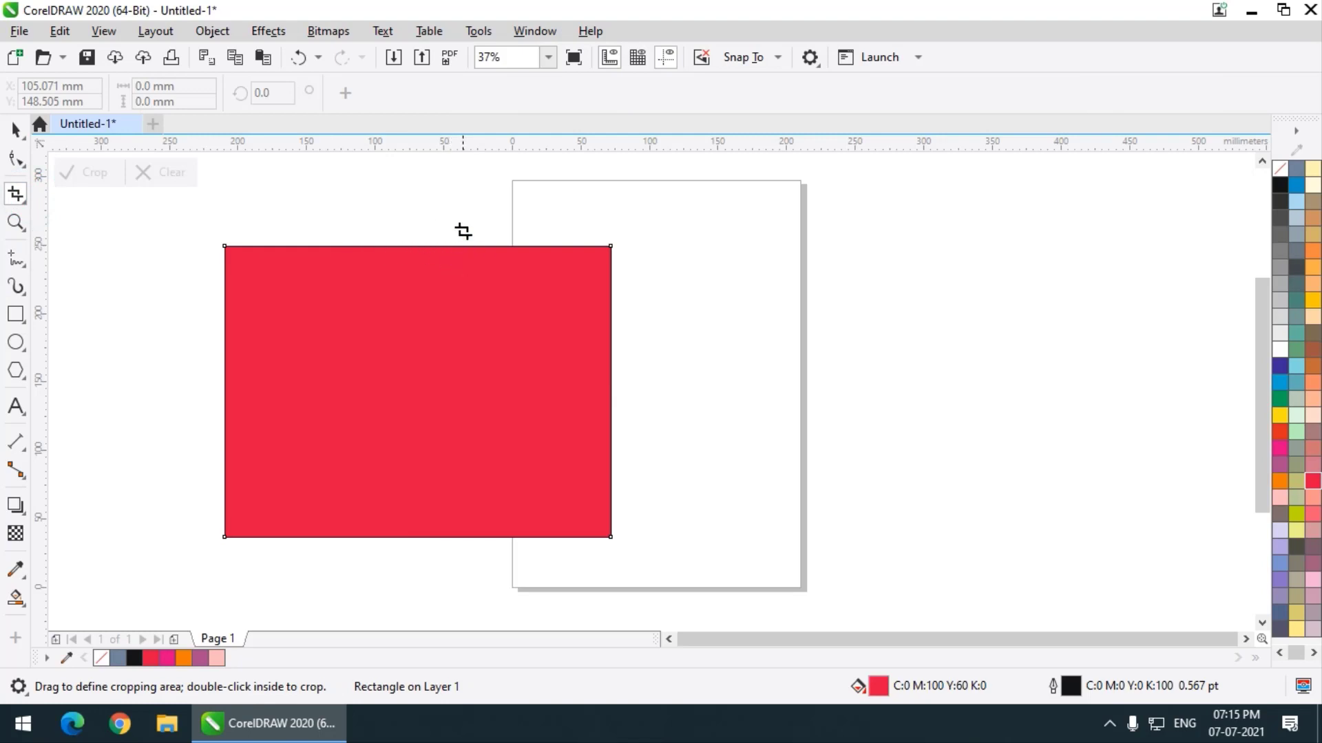
pyautogui.moveTo(463, 227); pyautogui.dragTo(669, 412)
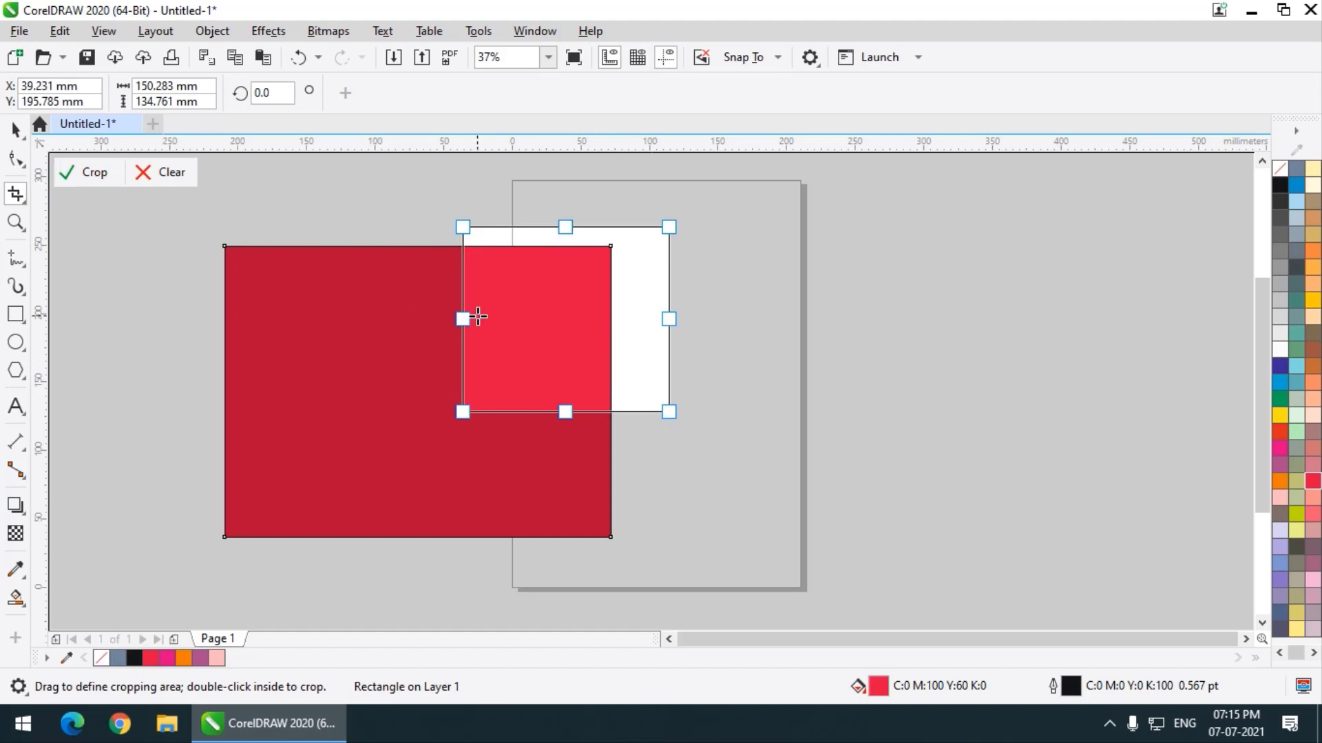
pyautogui.press('Return')
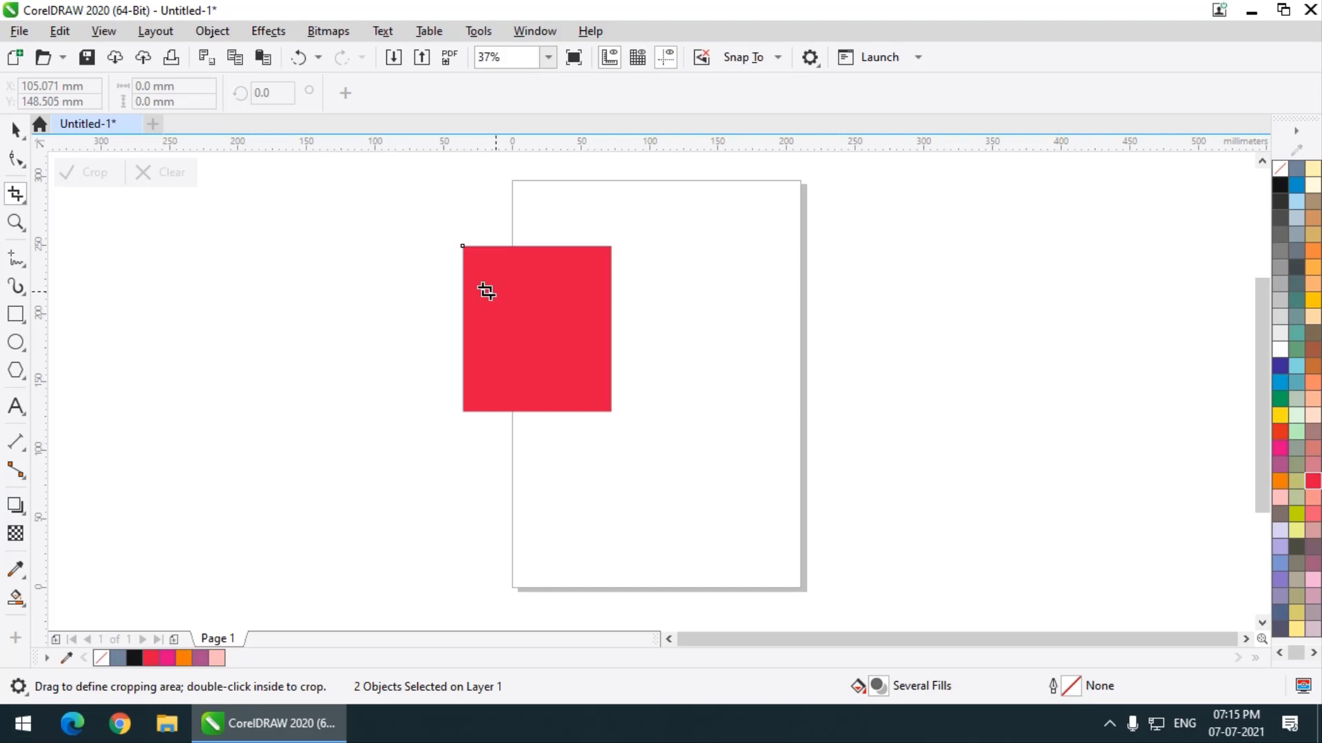
# - Delete the remaining cropped part of the red rectangle
pyautogui.click(15, 129)
pyautogui.click(587, 369)
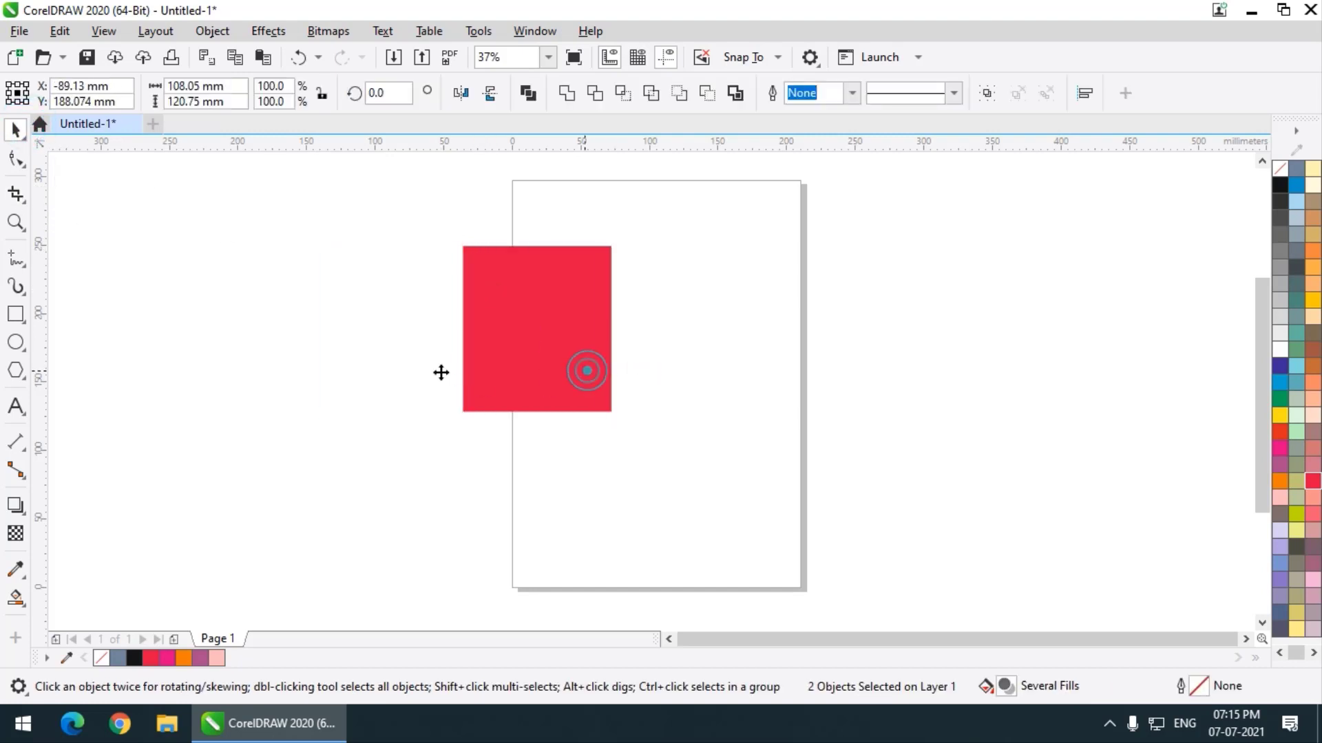
pyautogui.press('Delete')
# - Draw a circle about 169 mm in diameter over the page's left edge and fill it with orange
pyautogui.click(22, 340)
pyautogui.moveTo(313, 259)
pyautogui.mouseDown()
pyautogui.moveTo(372, 339)
pyautogui.moveTo(556, 502)
pyautogui.mouseUp()
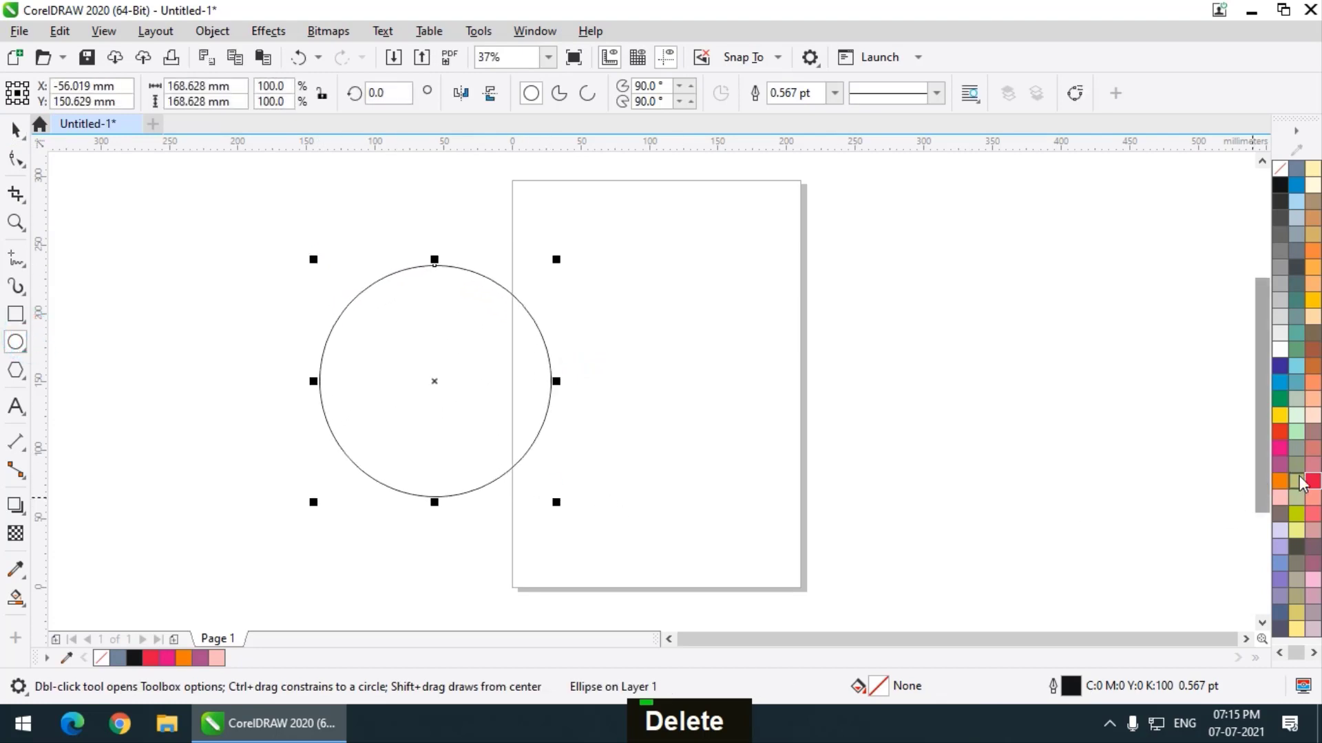
pyautogui.click(1280, 480)
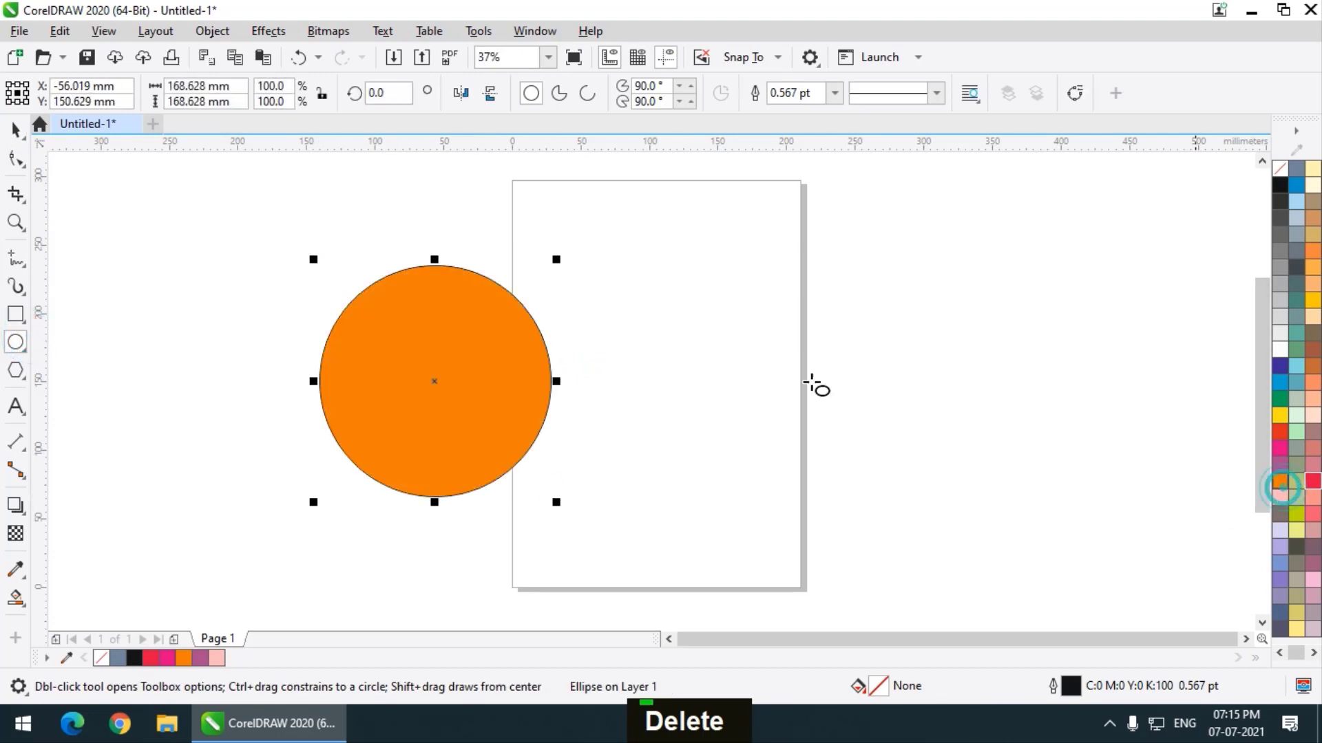
# - Draw a rectangle about 193 × 169 mm to the right of the orange circle and fill it with red
pyautogui.click(15, 314)
pyautogui.moveTo(580, 212); pyautogui.dragTo(844, 443)
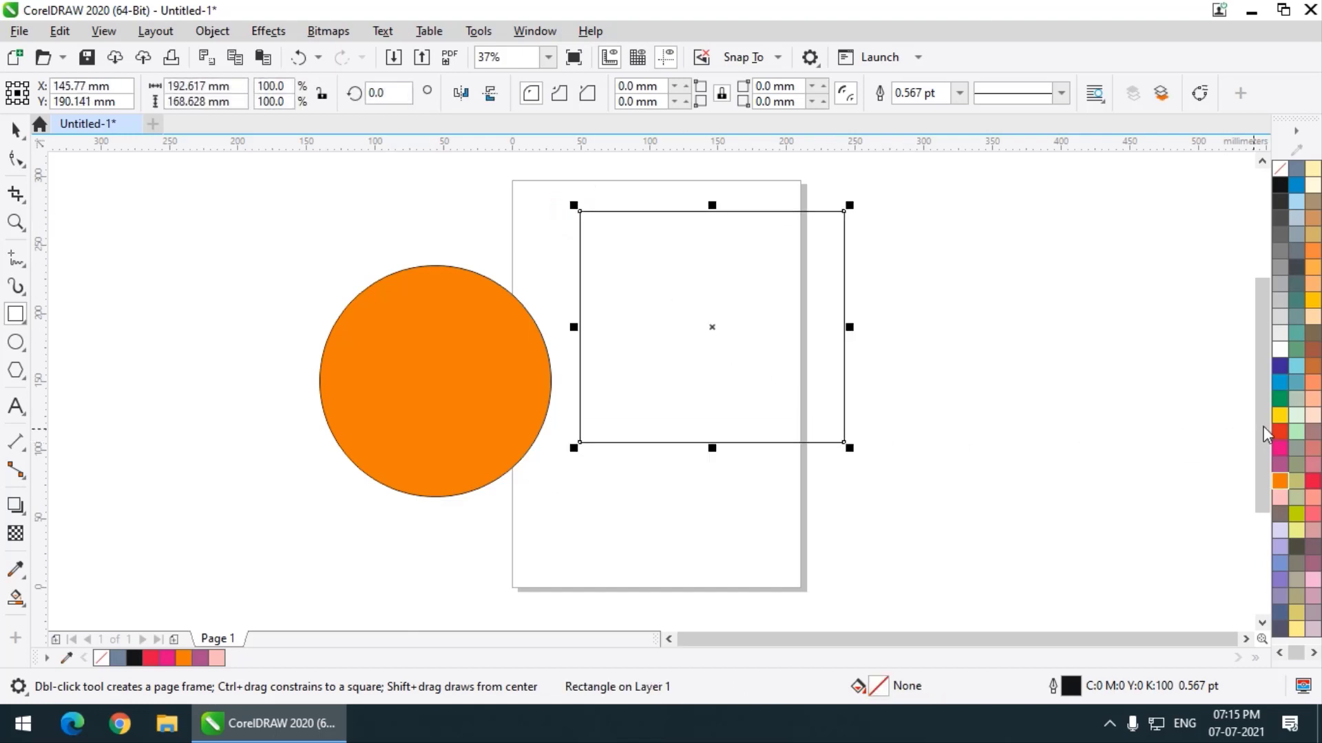
pyautogui.click(1312, 480)
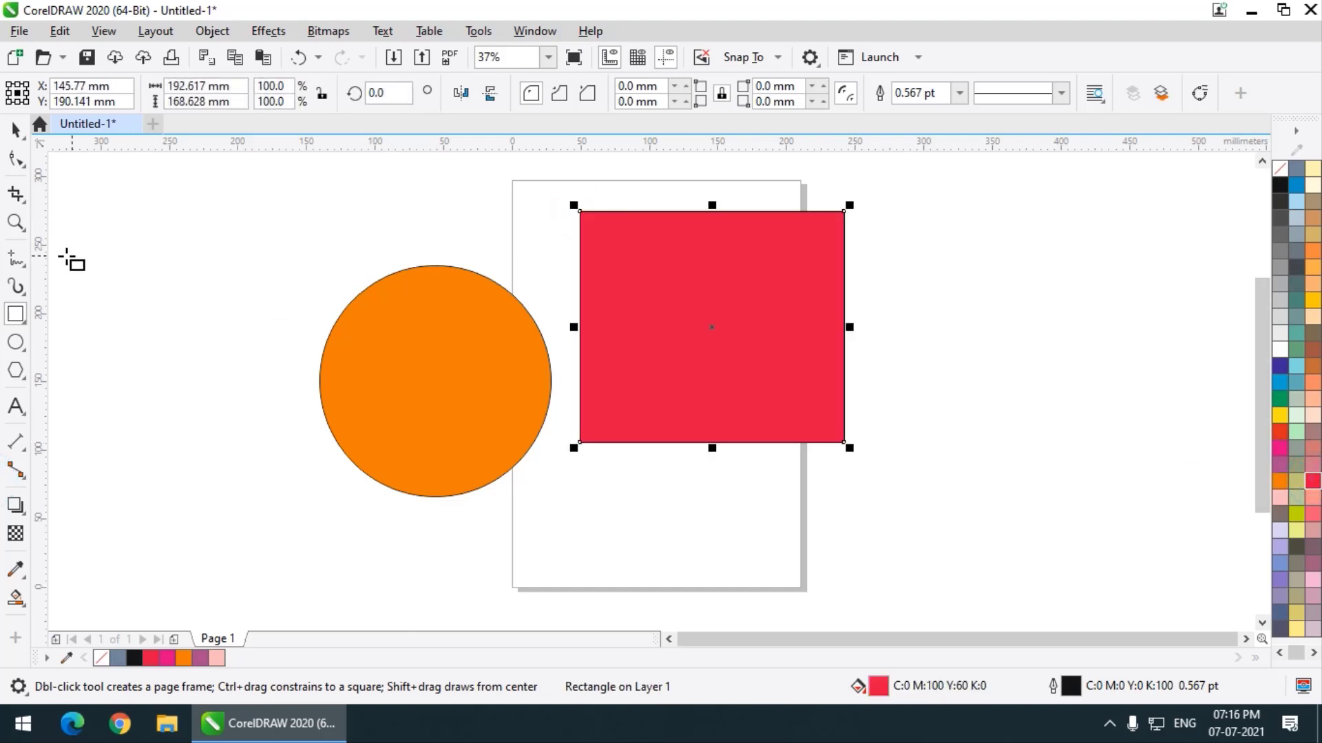
# - Draw a 6-sided polygon about 165 × 177 mm to the right of the red rectangle and fill it with blue
pyautogui.click(15, 369)
pyautogui.click(573, 88)
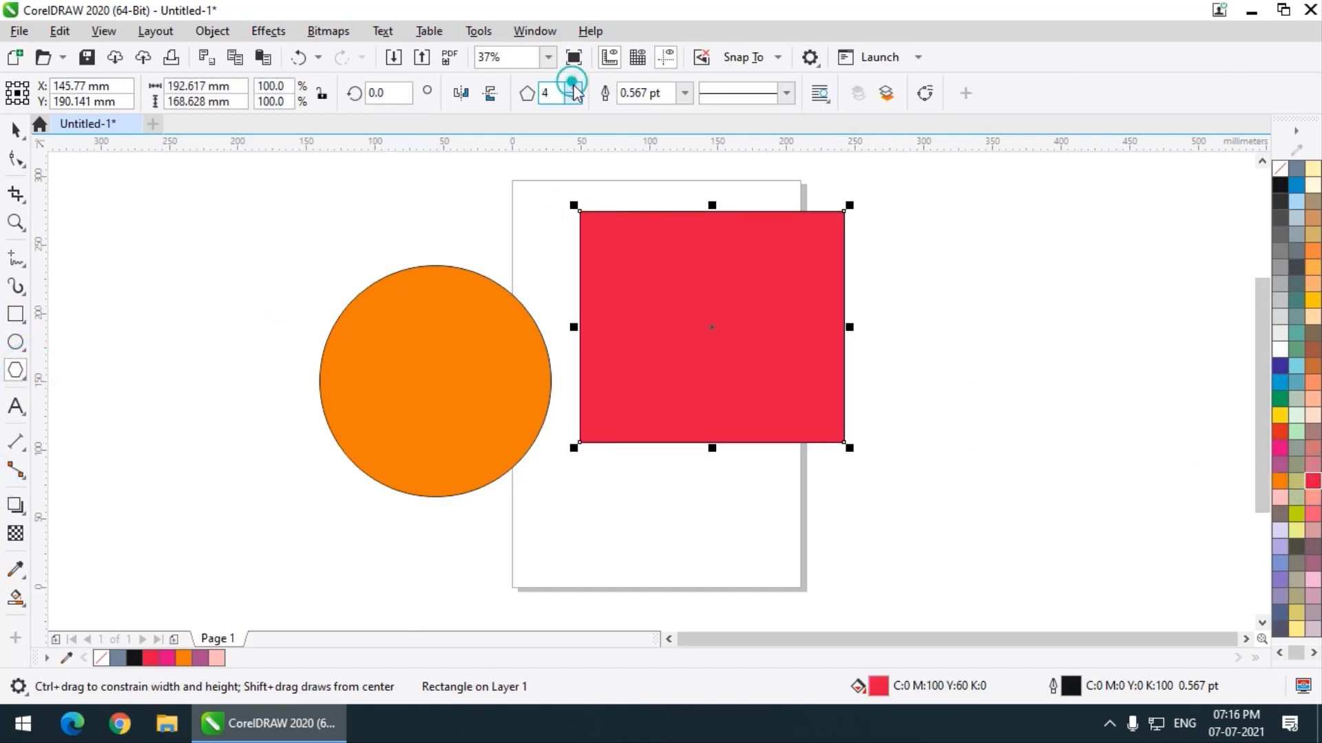
pyautogui.doubleClick(573, 87)
pyautogui.moveTo(888, 318); pyautogui.dragTo(1138, 566)
pyautogui.click(1278, 384)
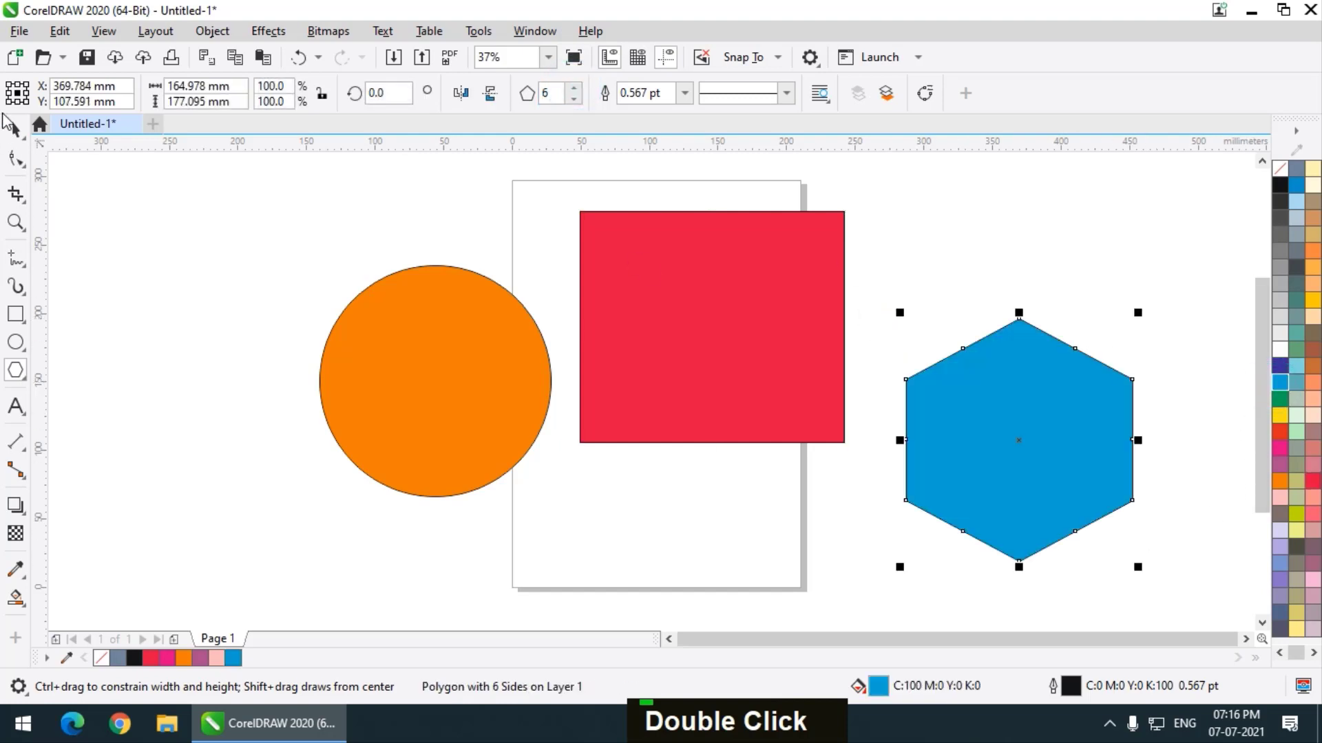
# - Move the blue hexagon and the orange circle close to either side of the red rectangle without overlapping it, leaving nothing selected
pyautogui.press('space')
pyautogui.moveTo(422, 345); pyautogui.dragTo(499, 357)
pyautogui.moveTo(977, 411); pyautogui.dragTo(922, 411)
pyautogui.moveTo(518, 390); pyautogui.dragTo(457, 382)
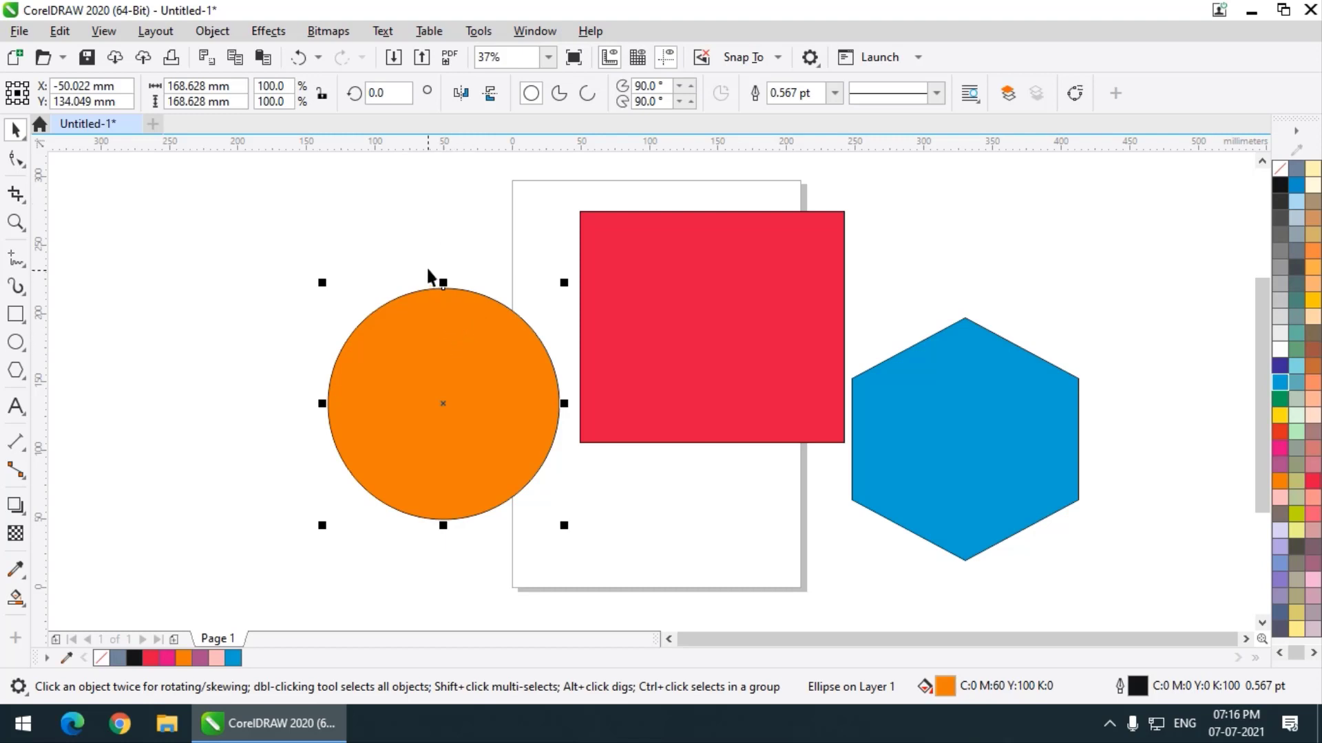
pyautogui.click(425, 231)
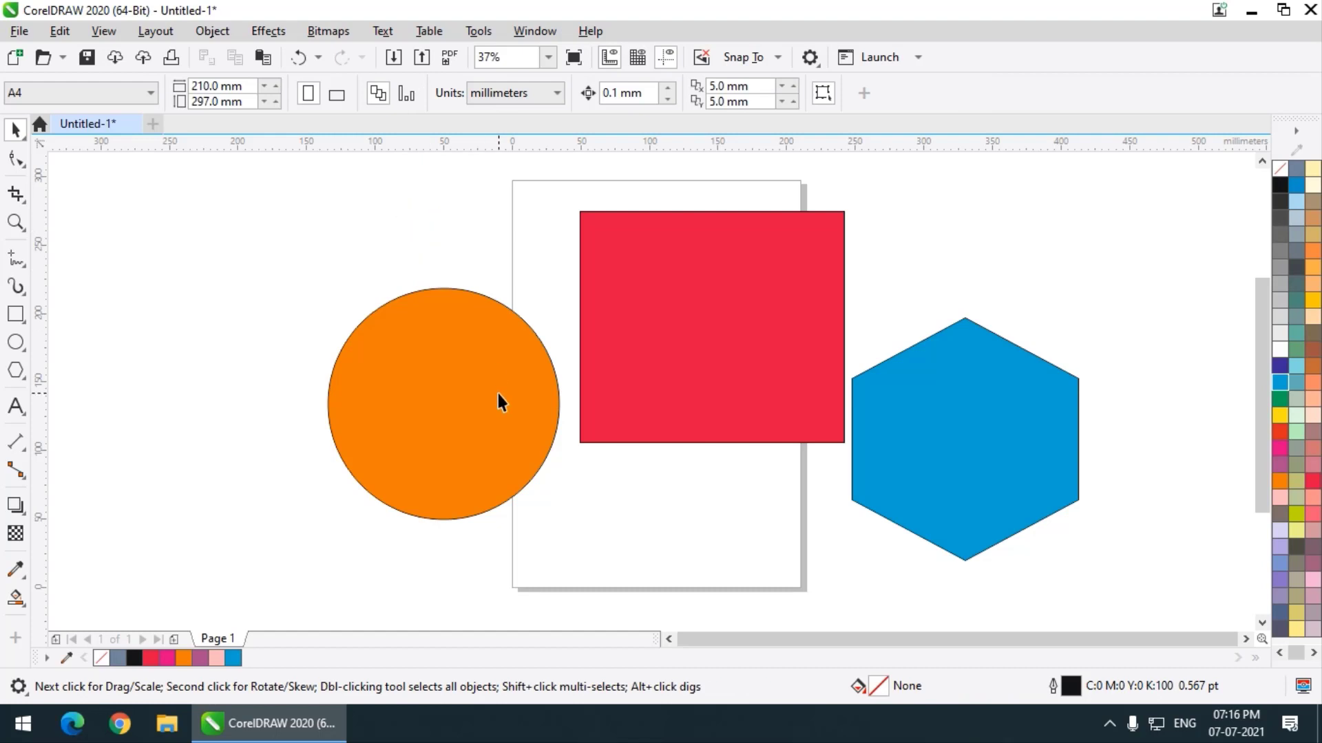
# - With nothing selected, crop the drawing to an area of about 116 × 121 mm over the circle's upper part and undo the crop
pyautogui.click(16, 194)
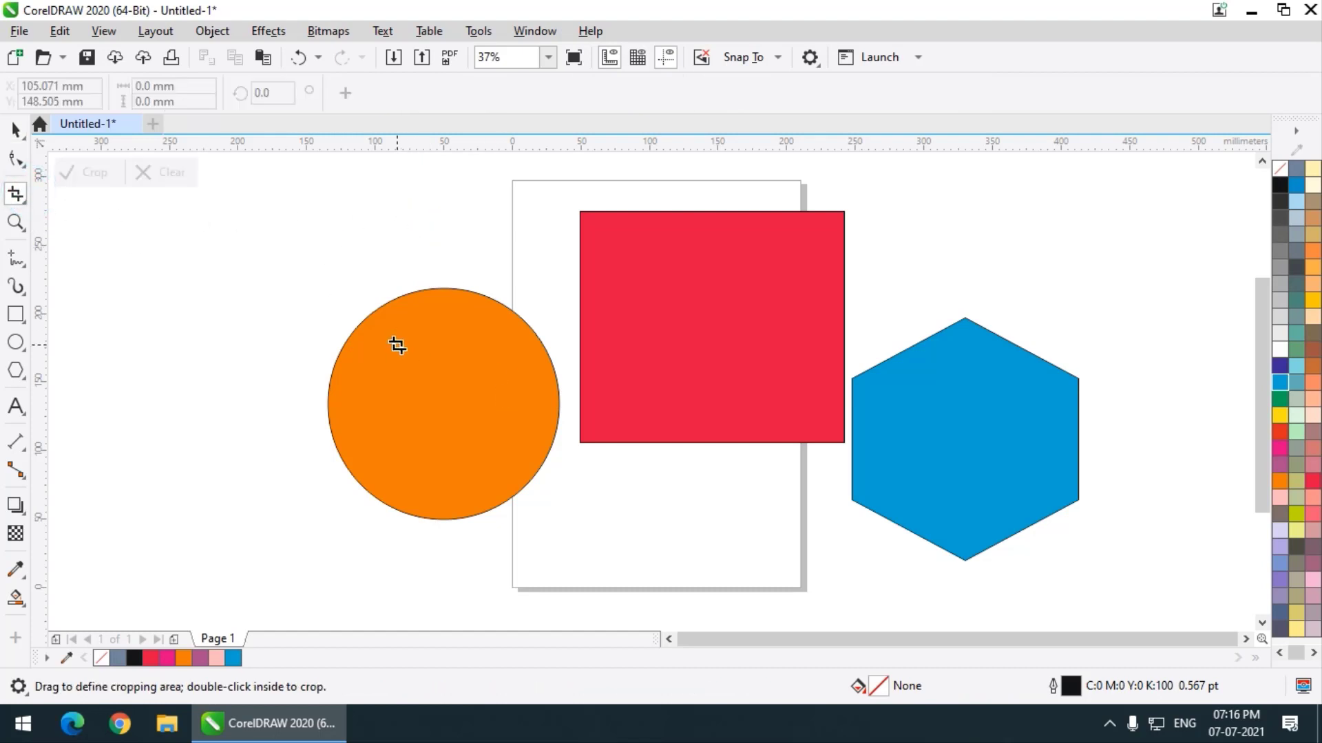
pyautogui.moveTo(365, 256); pyautogui.dragTo(524, 421)
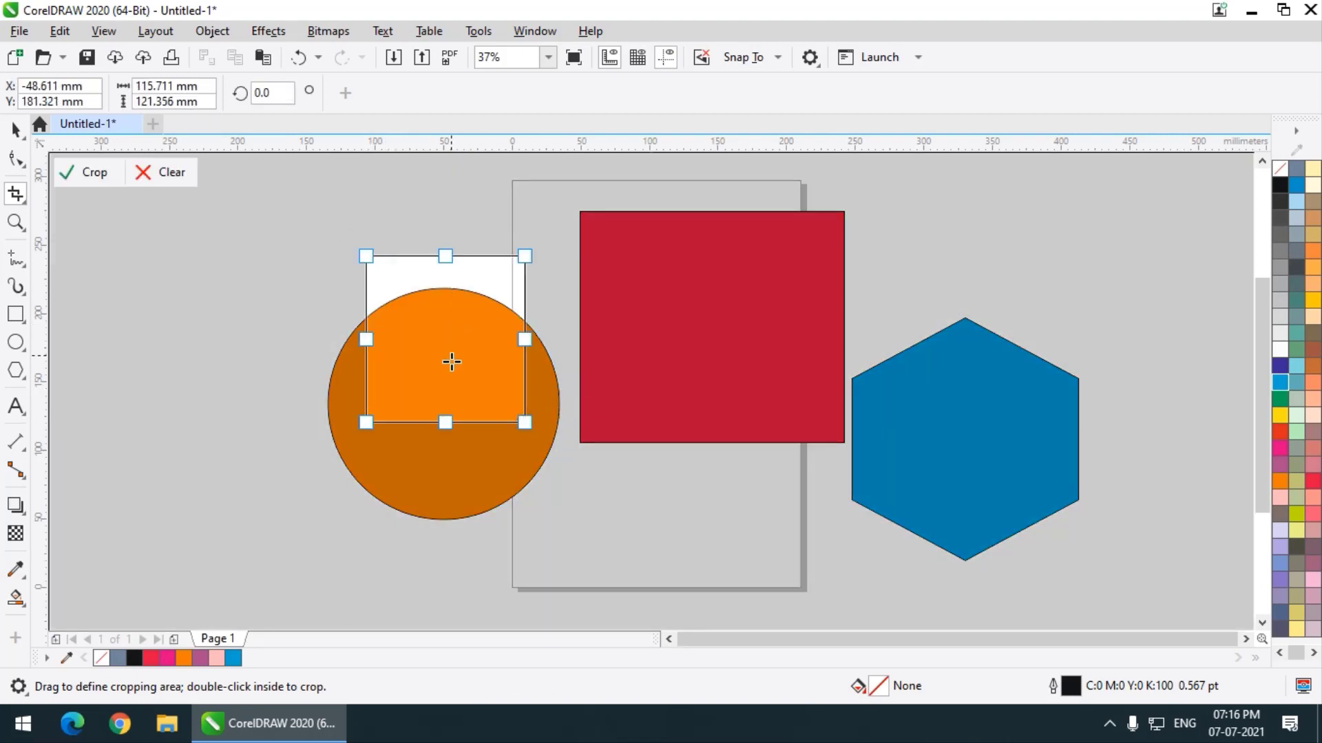
pyautogui.press('Return')
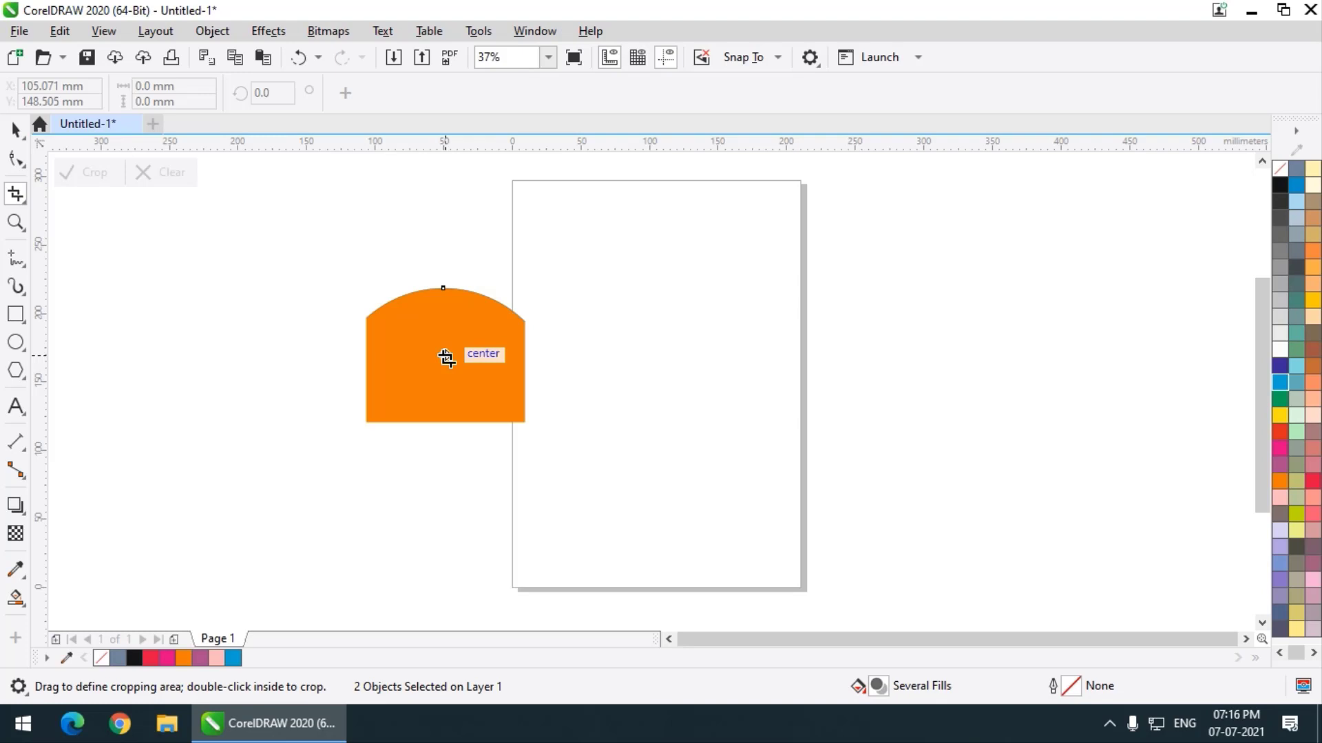
pyautogui.hotkey('ctrl', 'z')
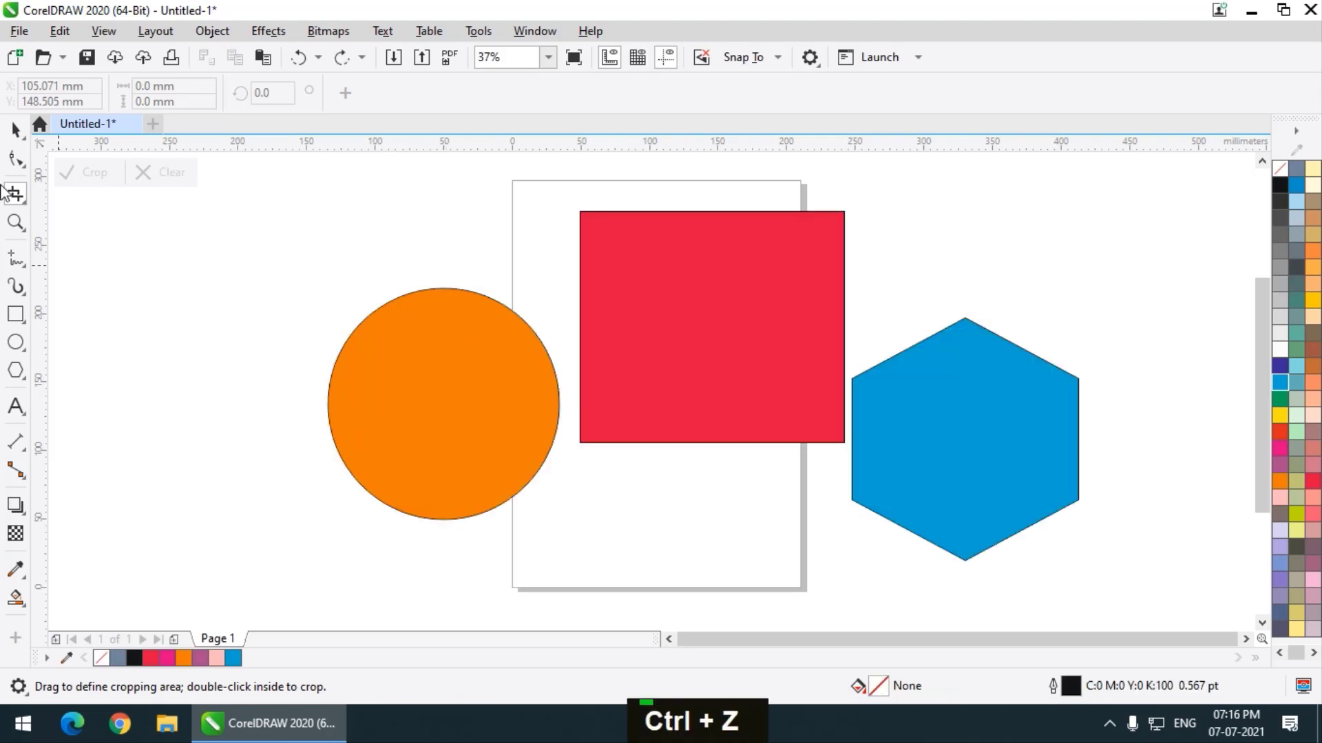
# - Select only the orange circle, crop it with an area of about 148 × 131 mm over its upper part, and undo the crop
pyautogui.click(16, 133)
pyautogui.click(248, 324)
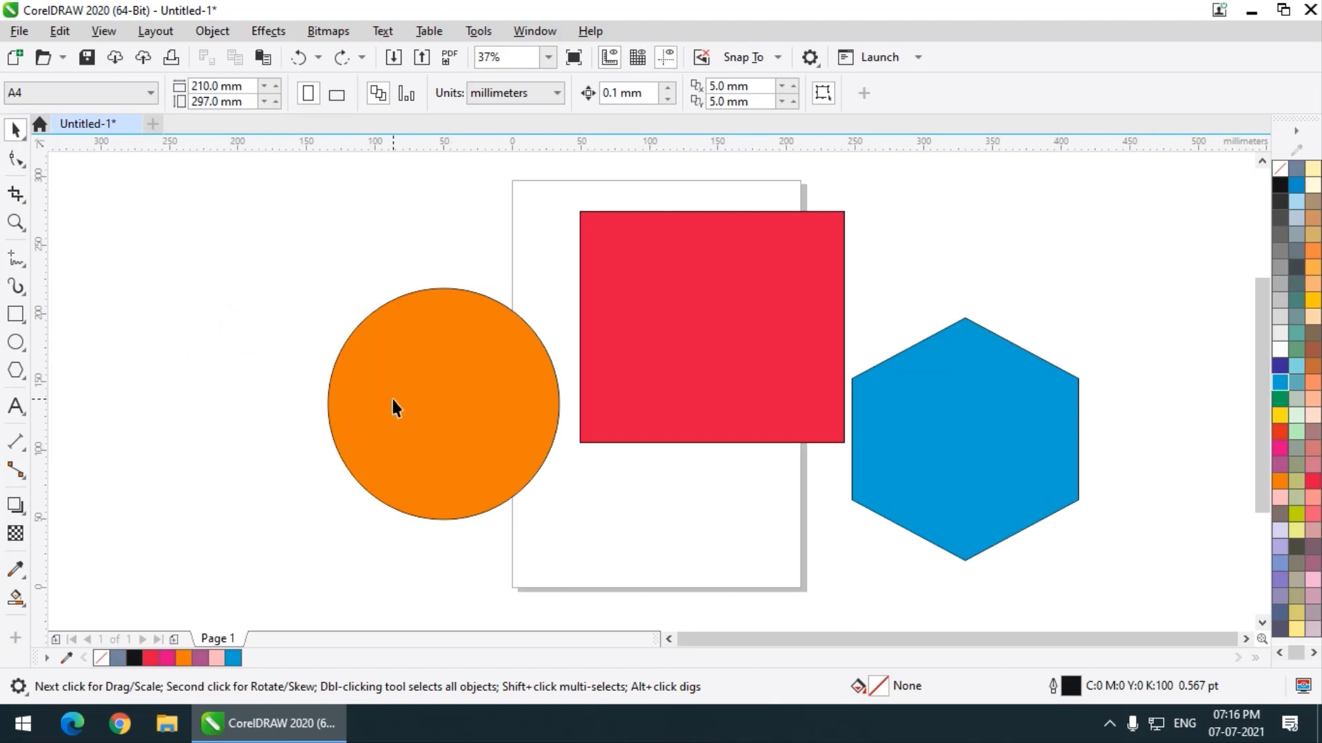
pyautogui.click(427, 406)
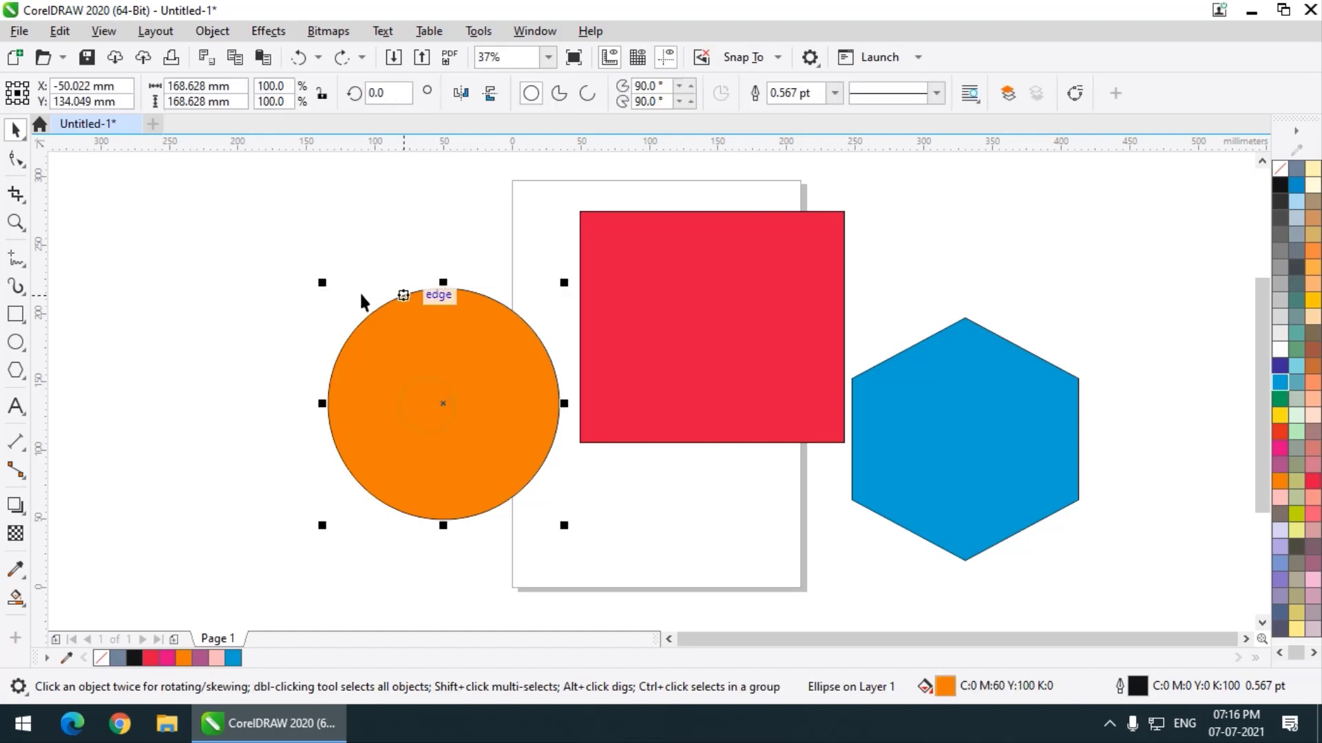
pyautogui.click(15, 194)
pyautogui.moveTo(338, 242); pyautogui.dragTo(543, 421)
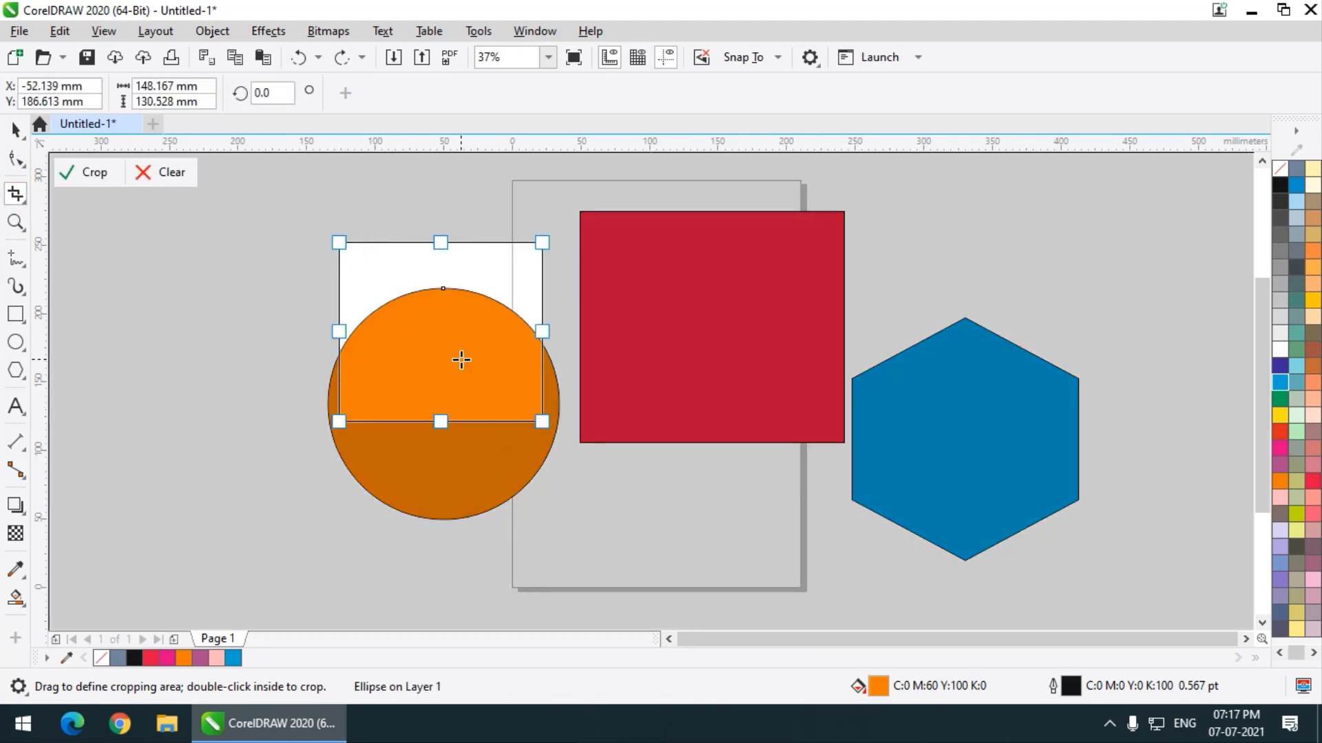
pyautogui.press('Return')
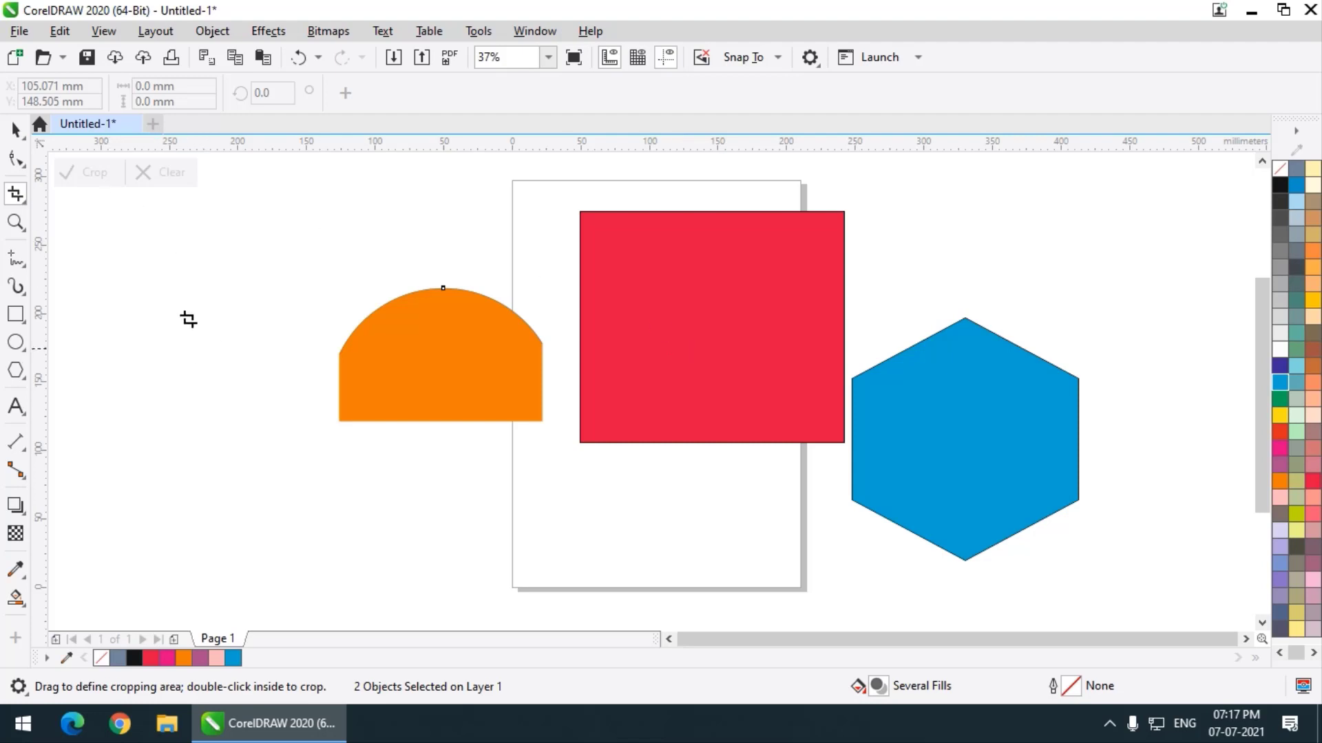
pyautogui.hotkey('ctrl', 'z')
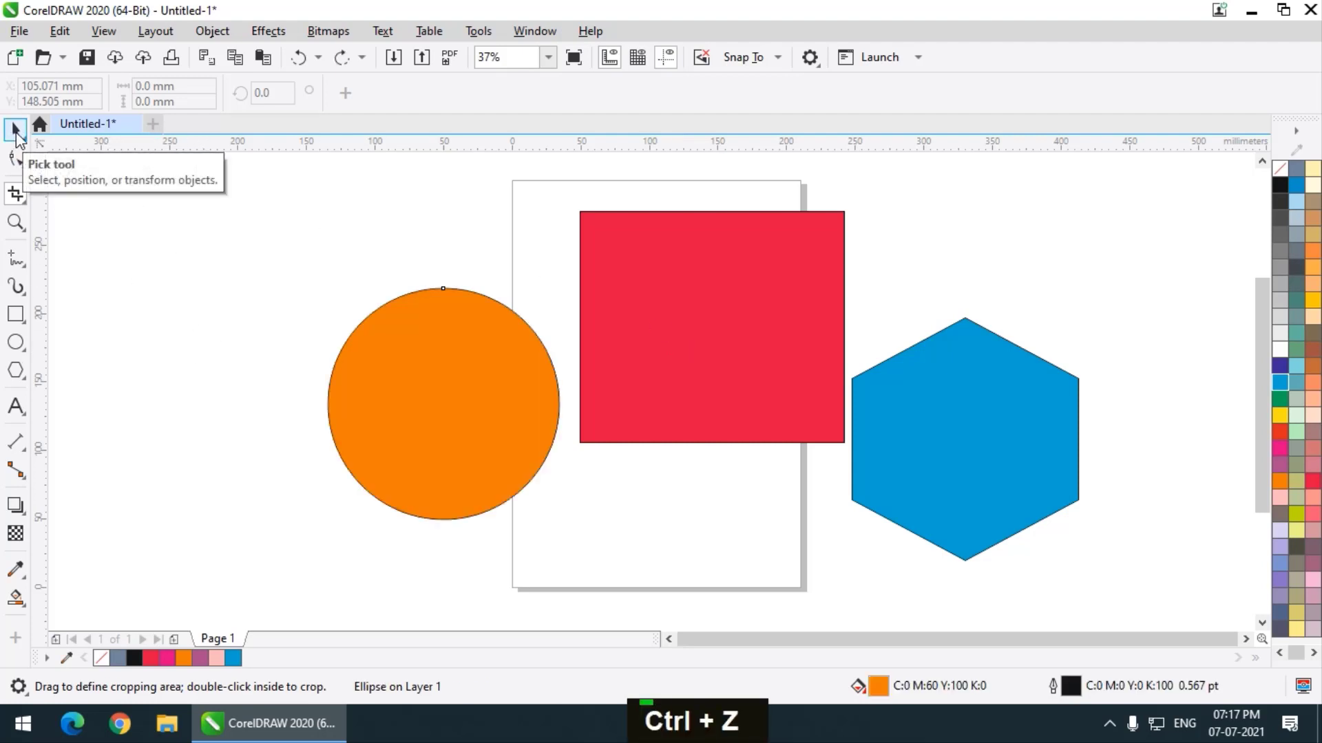
# - Move the shapes together so the red rectangle overlaps the orange circle and the blue hexagon overlaps both, leaving nothing selected
pyautogui.click(15, 129)
pyautogui.moveTo(420, 383); pyautogui.dragTo(535, 383)
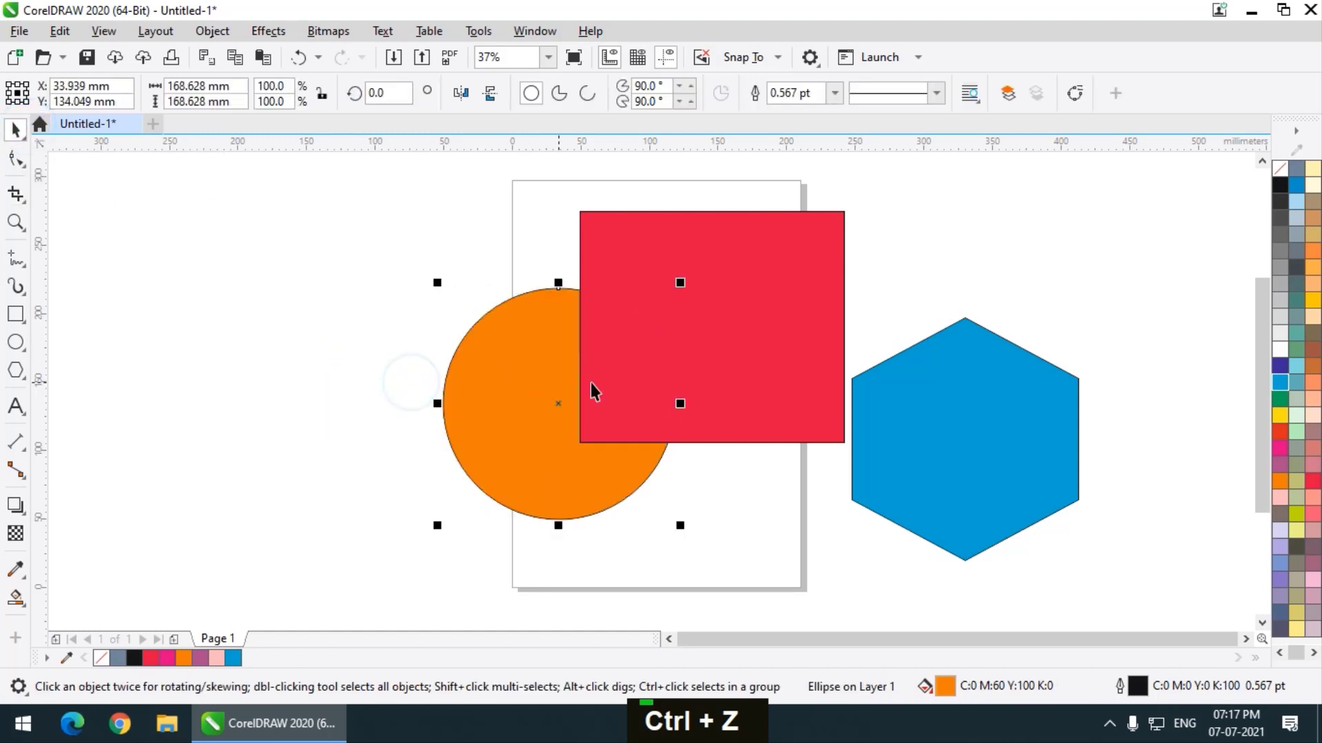
pyautogui.click(664, 360)
pyautogui.moveTo(664, 360); pyautogui.dragTo(646, 363)
pyautogui.moveTo(957, 479); pyautogui.dragTo(720, 480)
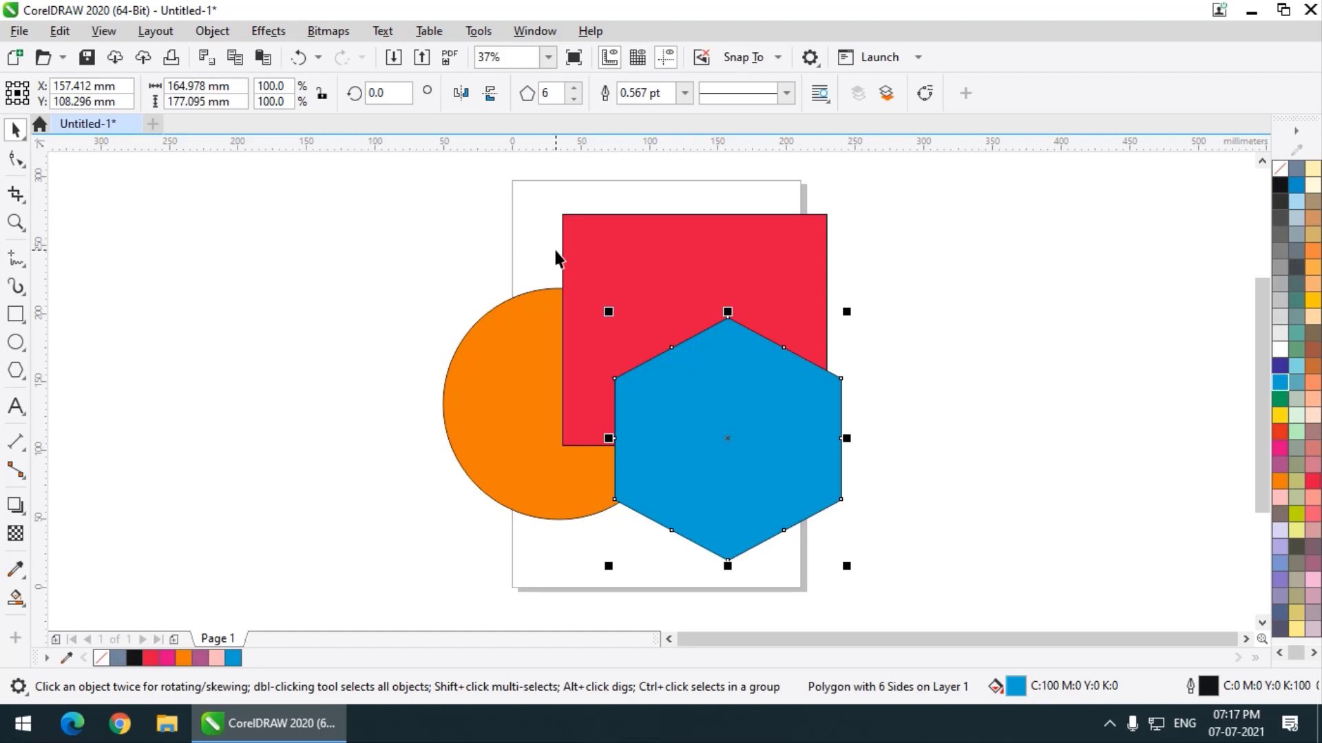
pyautogui.click(453, 237)
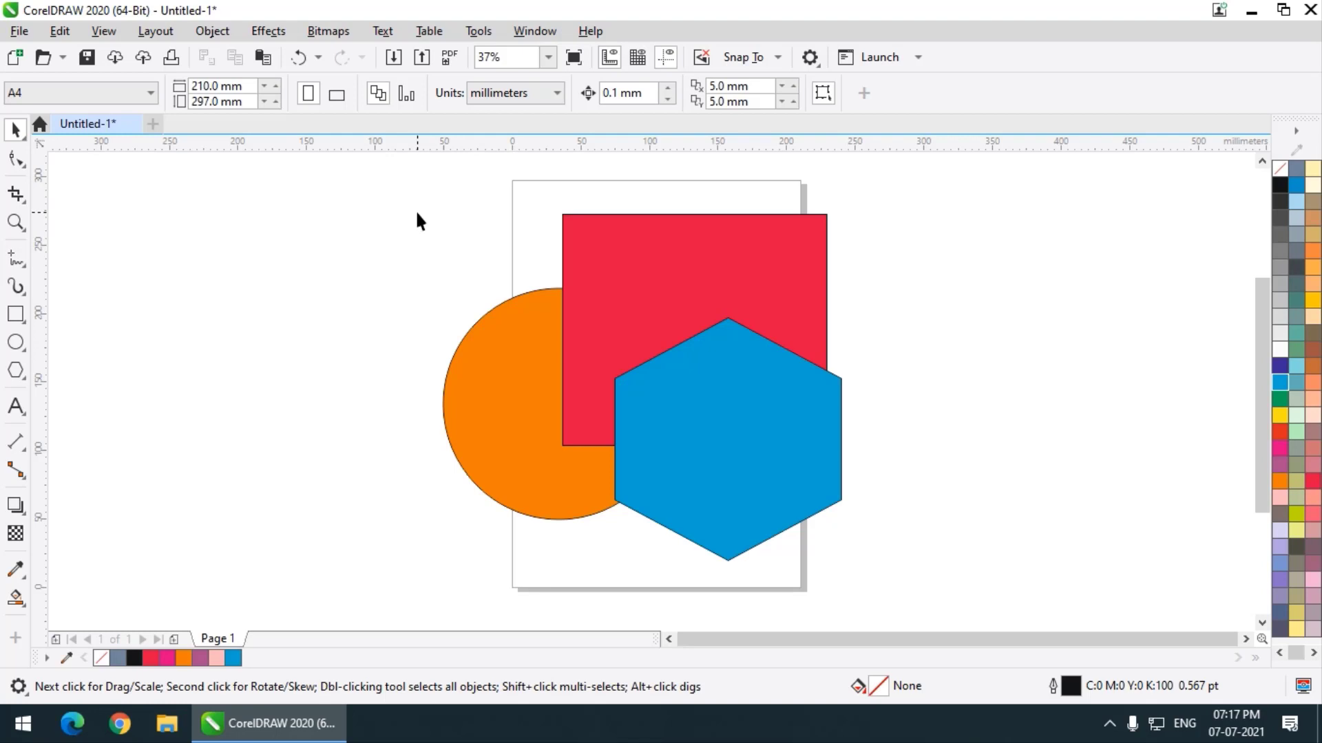
# - Crop all three overlapping shapes to a common area of about 155 × 162 mm
pyautogui.click(16, 194)
pyautogui.moveTo(512, 263); pyautogui.dragTo(725, 487)
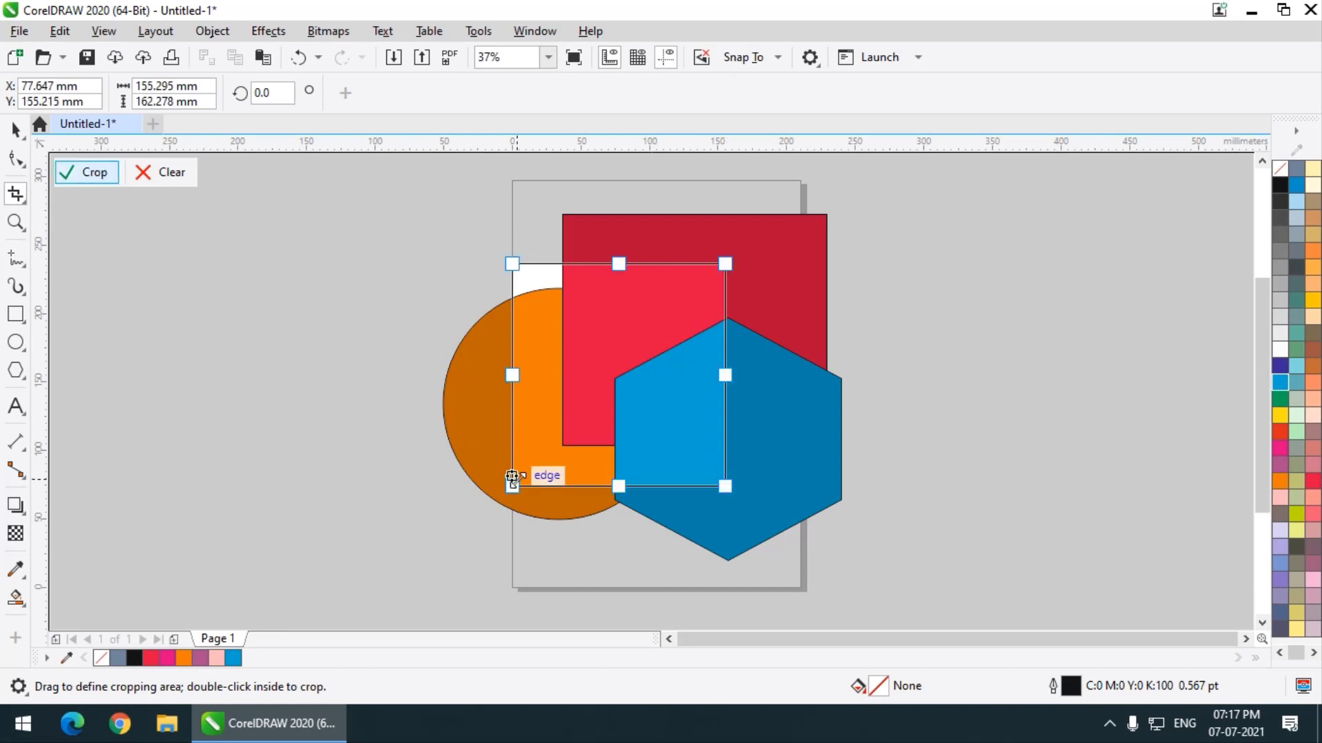
pyautogui.press('Return')
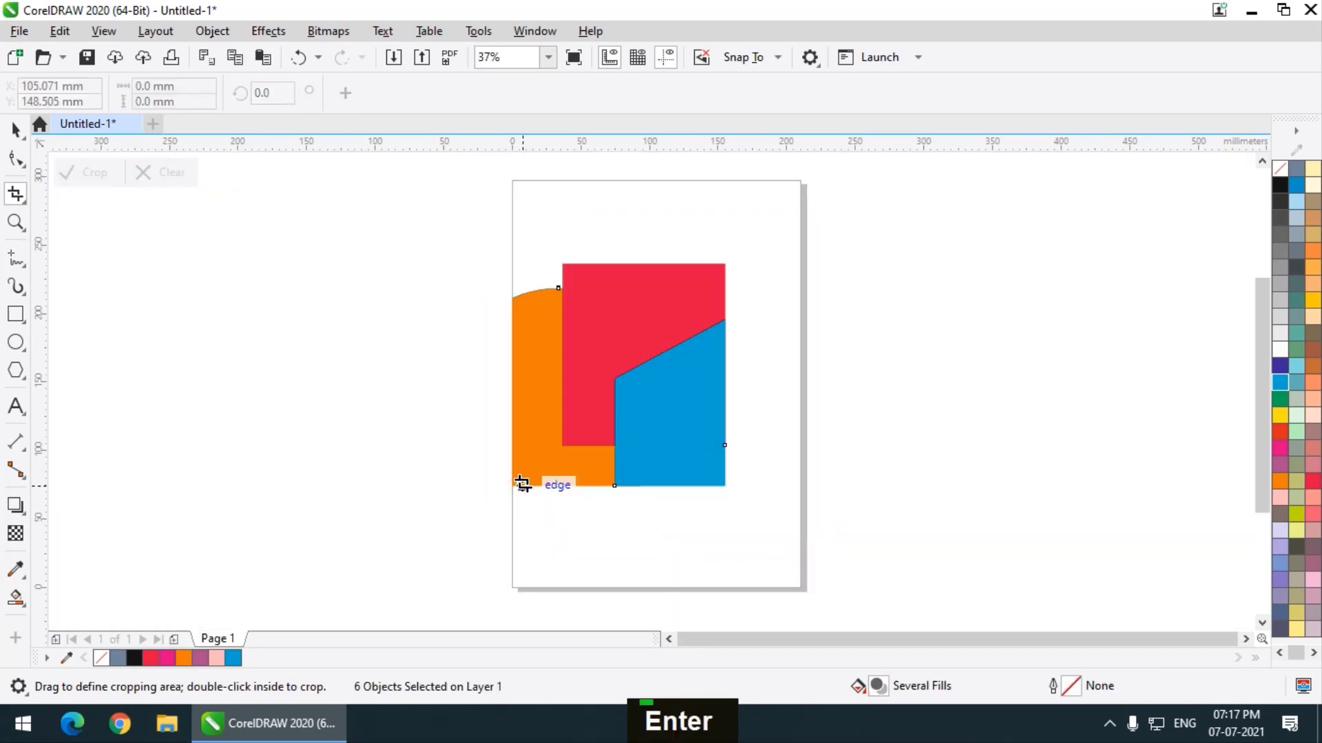
# - Separate the cropped pieces by moving red left of the page, orange upward and blue toward the page's lower-right corner
pyautogui.doubleClick(15, 128)
pyautogui.moveTo(593, 368); pyautogui.dragTo(360, 366)
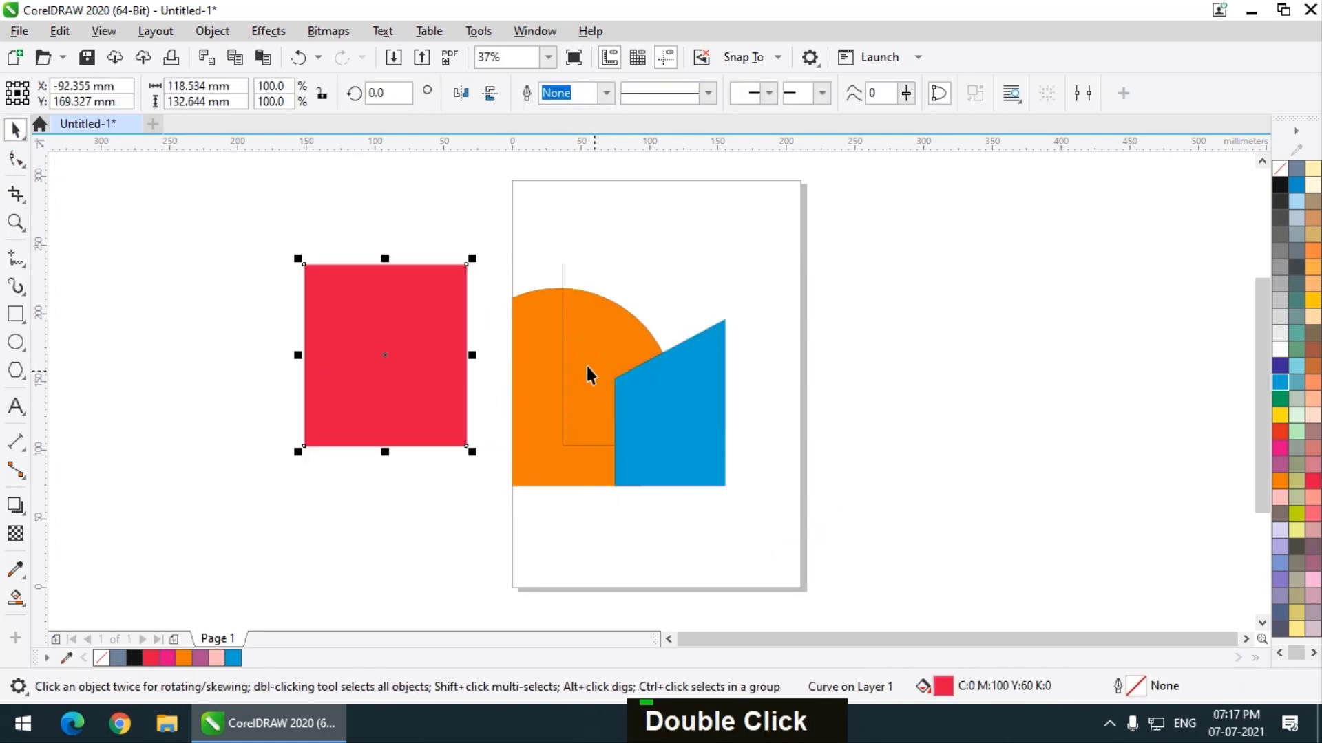
pyautogui.click(585, 354)
pyautogui.moveTo(708, 439); pyautogui.dragTo(767, 514)
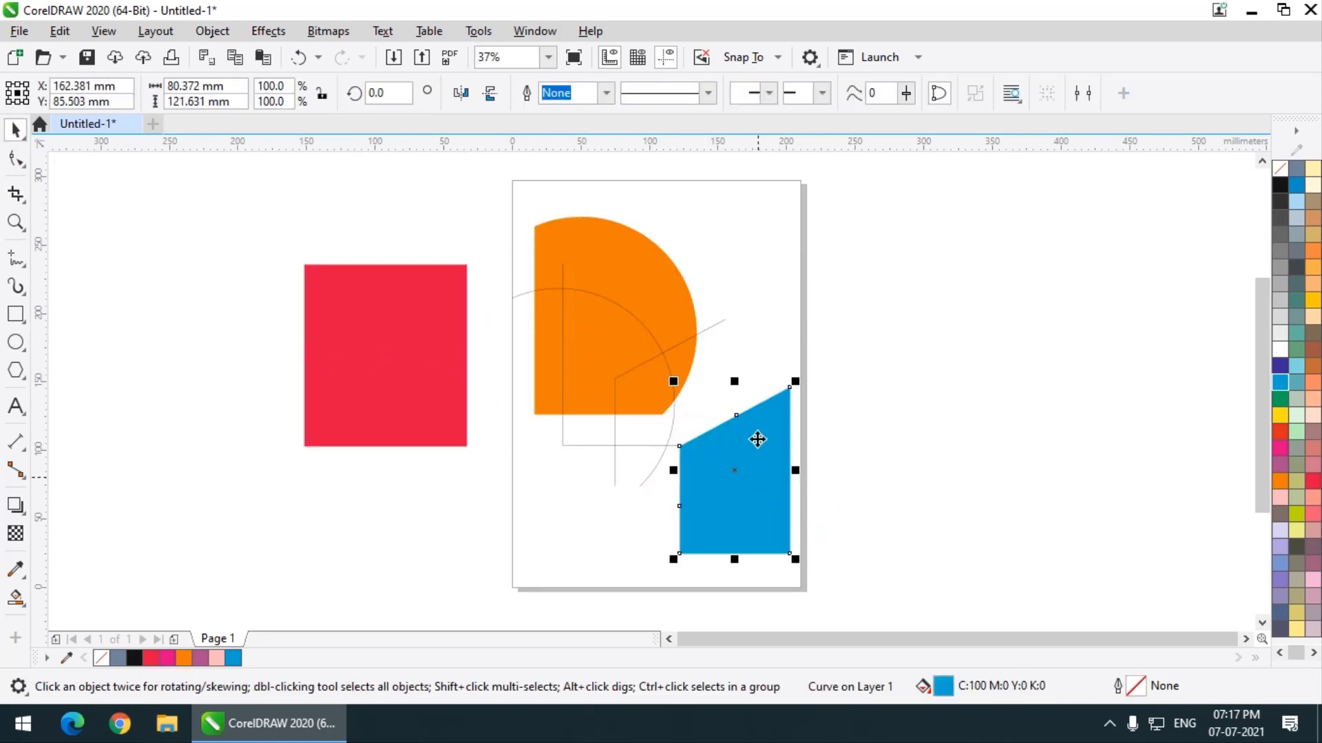
# - Delete the leftover outline curves of the circle, hexagon and rectangle, and move the orange piece slightly left and down
pyautogui.click(779, 290)
pyautogui.moveTo(651, 335); pyautogui.dragTo(853, 340)
pyautogui.press('Delete')
pyautogui.click(712, 325)
pyautogui.press('Delete')
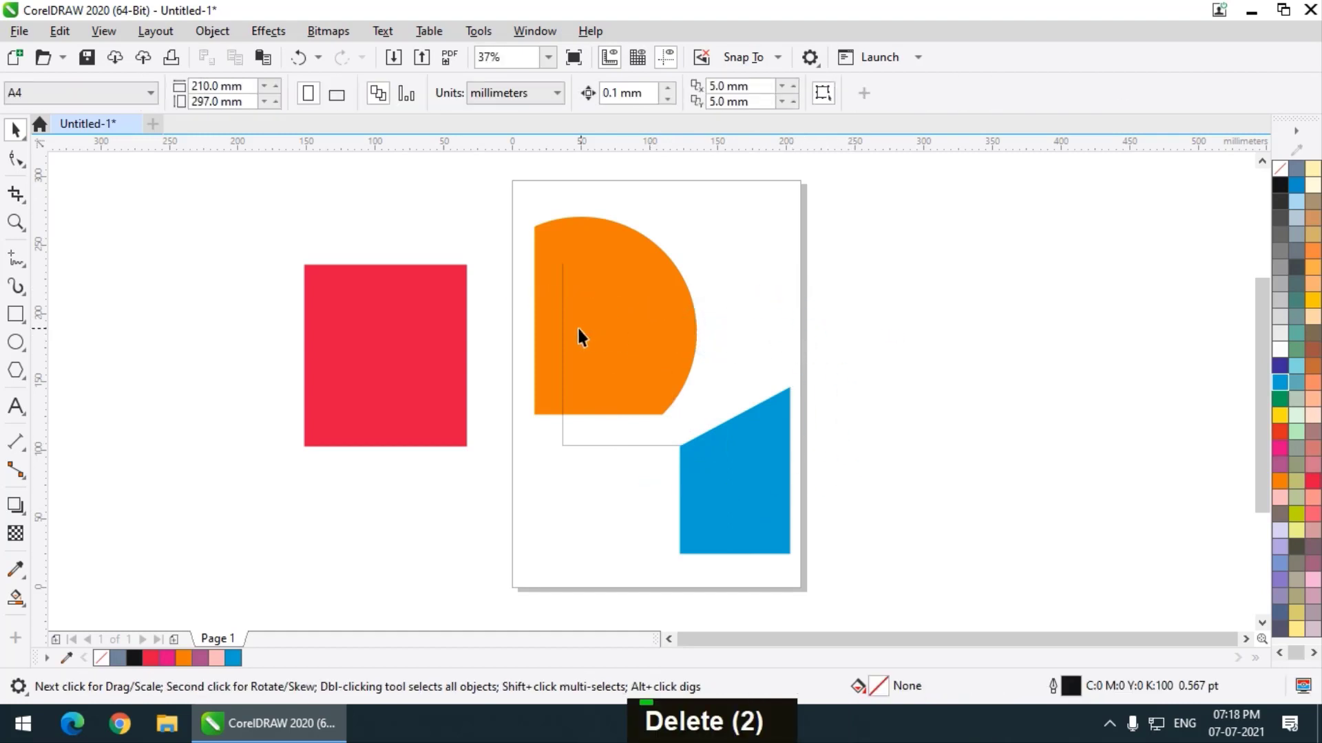
pyautogui.click(557, 334)
pyautogui.click(747, 337)
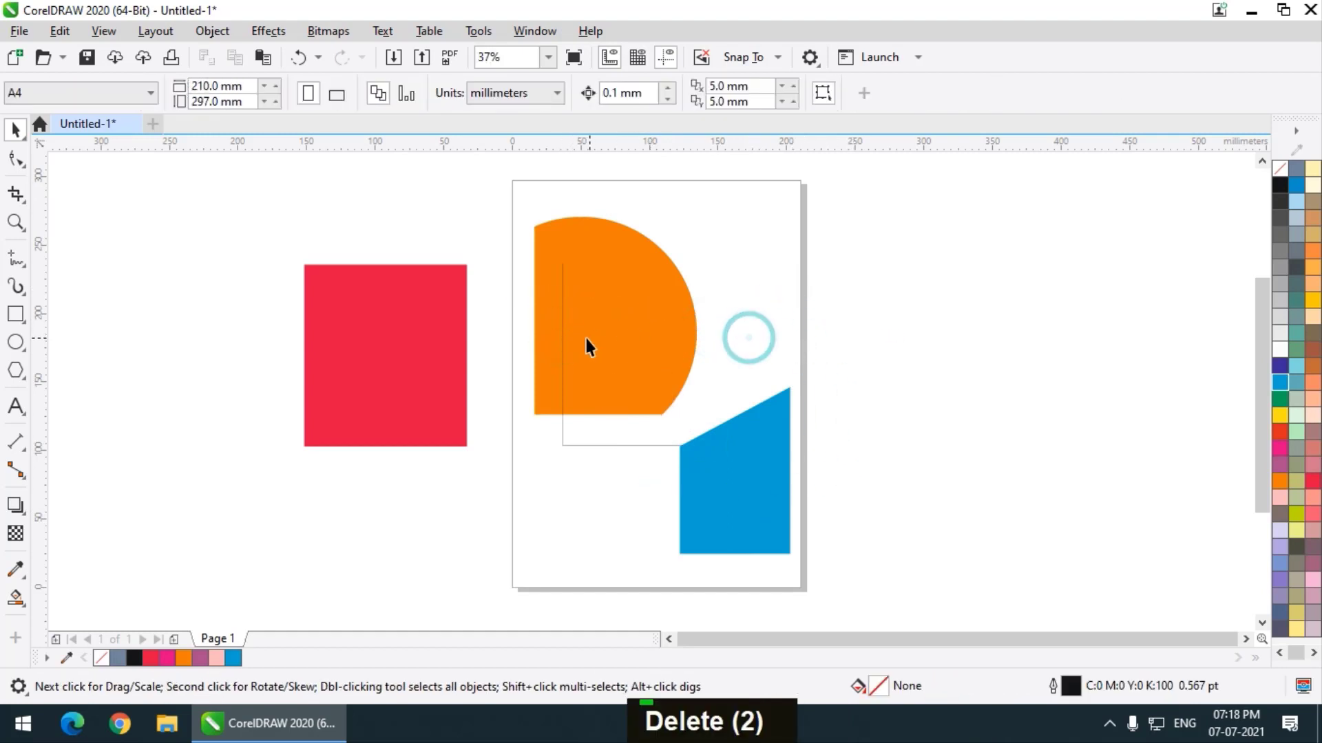
pyautogui.click(563, 337)
pyautogui.press('Delete')
pyautogui.moveTo(654, 342); pyautogui.dragTo(627, 352)
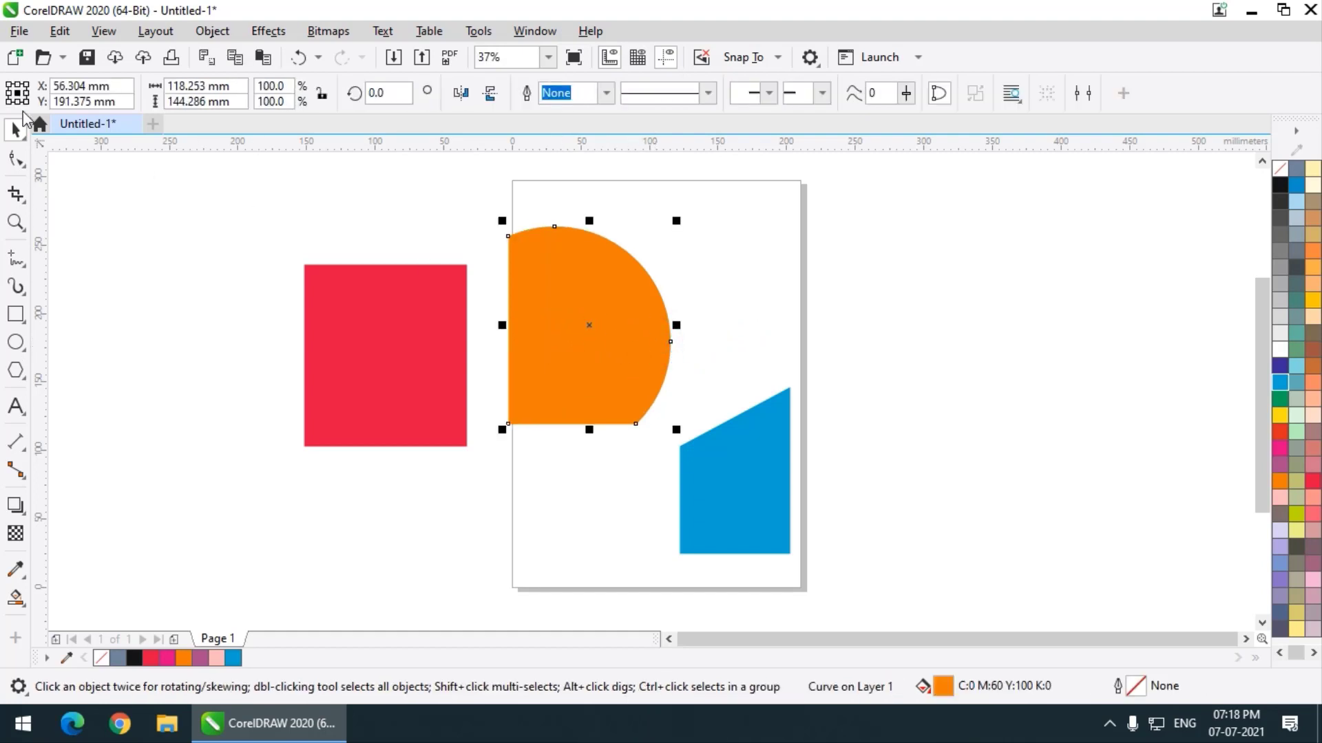
# - Choose the image 562449 from the Work_Images > Celebs folder for import
pyautogui.click(19, 31)
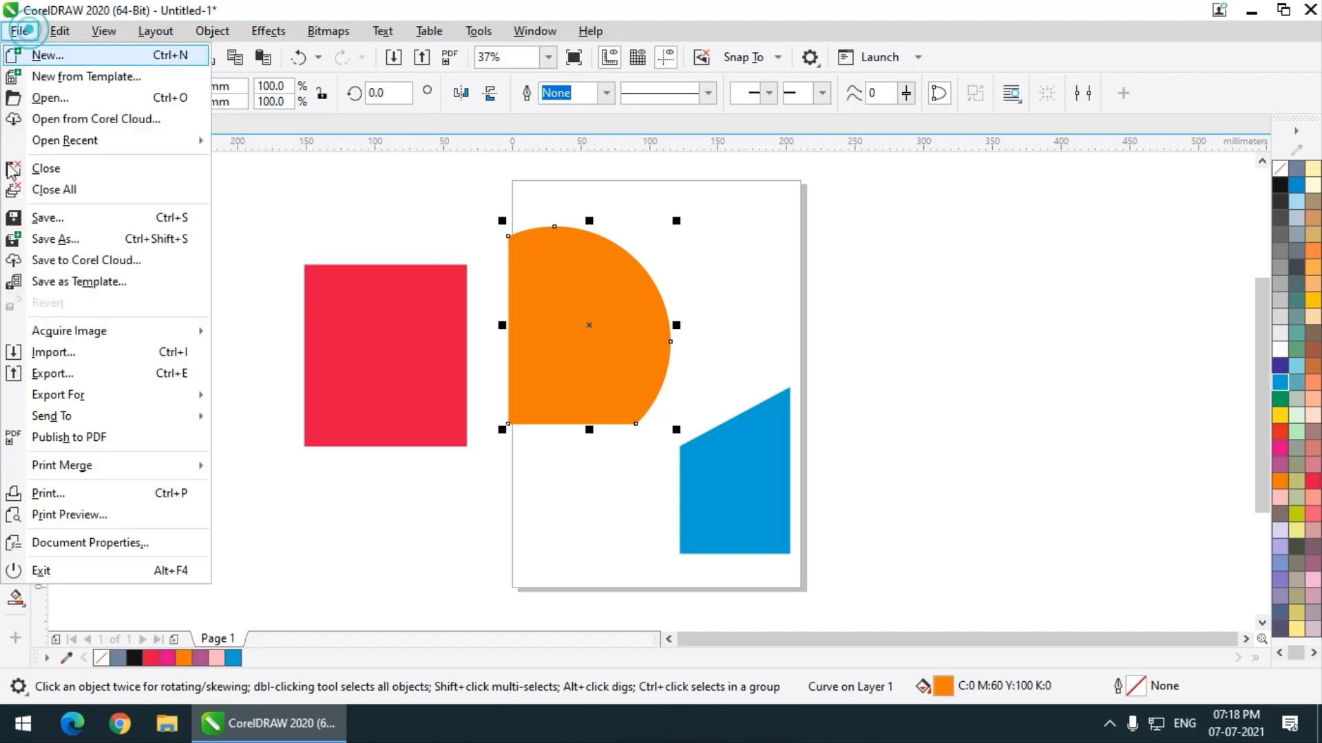
pyautogui.click(45, 355)
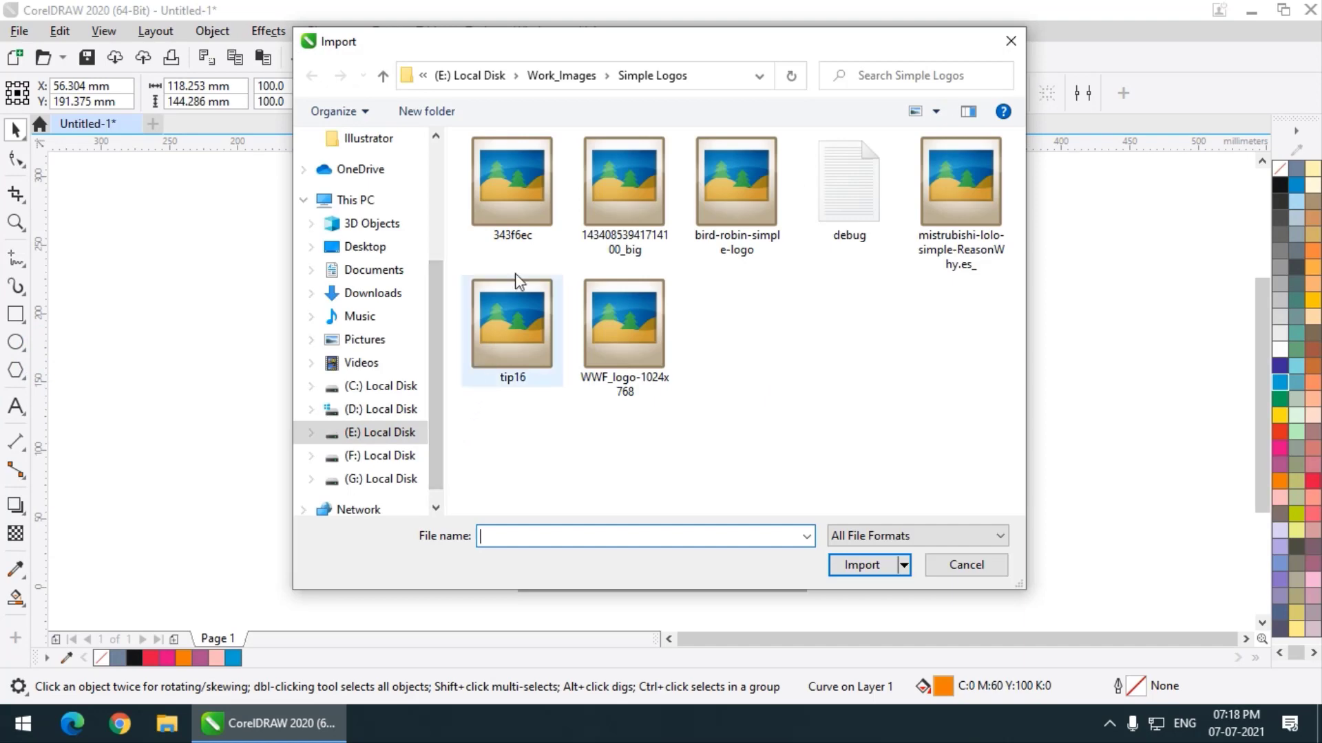
pyautogui.click(560, 75)
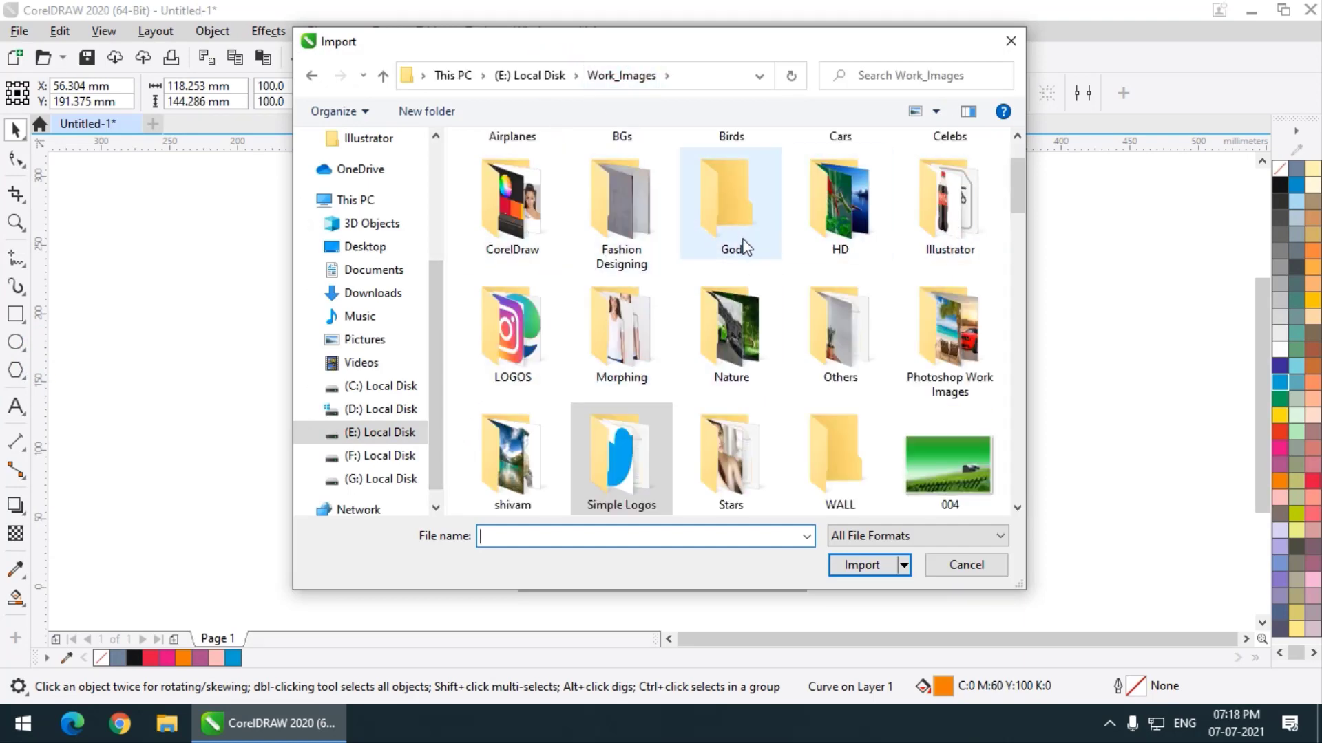
pyautogui.scroll(2, 697, 300)
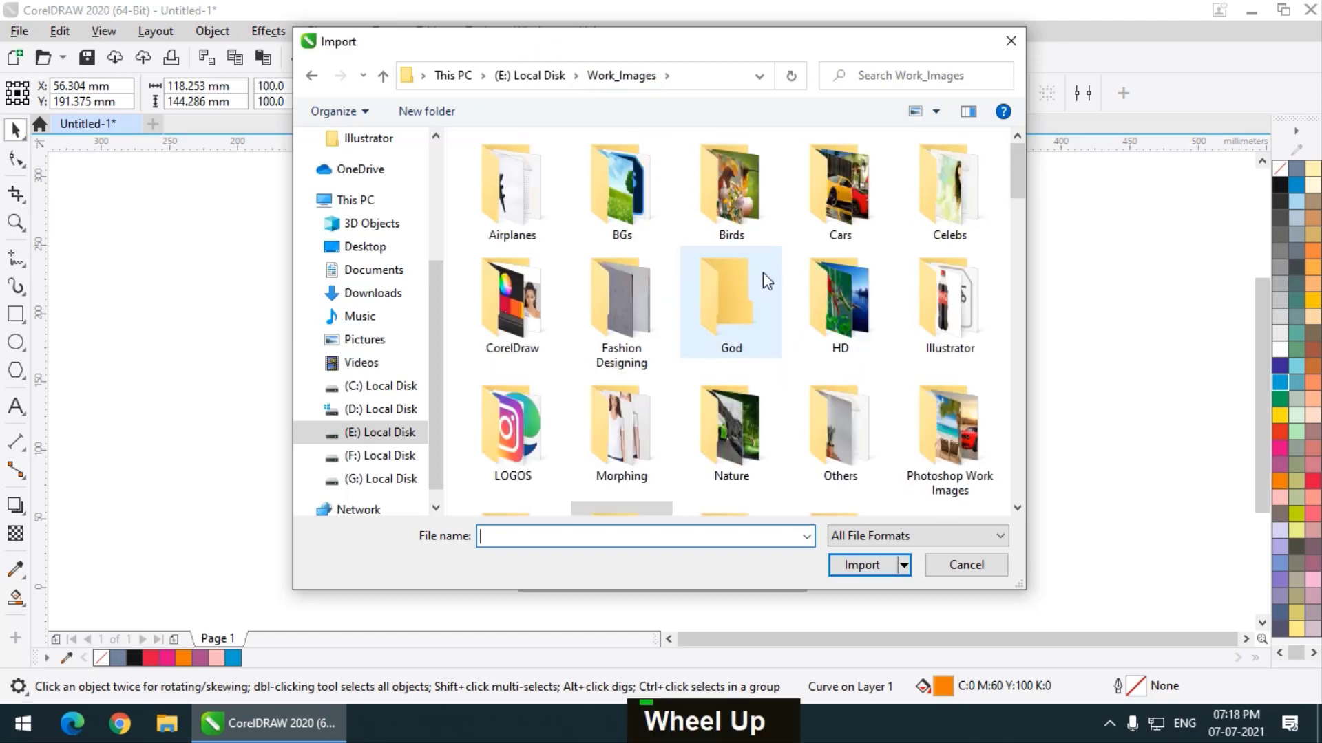
pyautogui.doubleClick(918, 212)
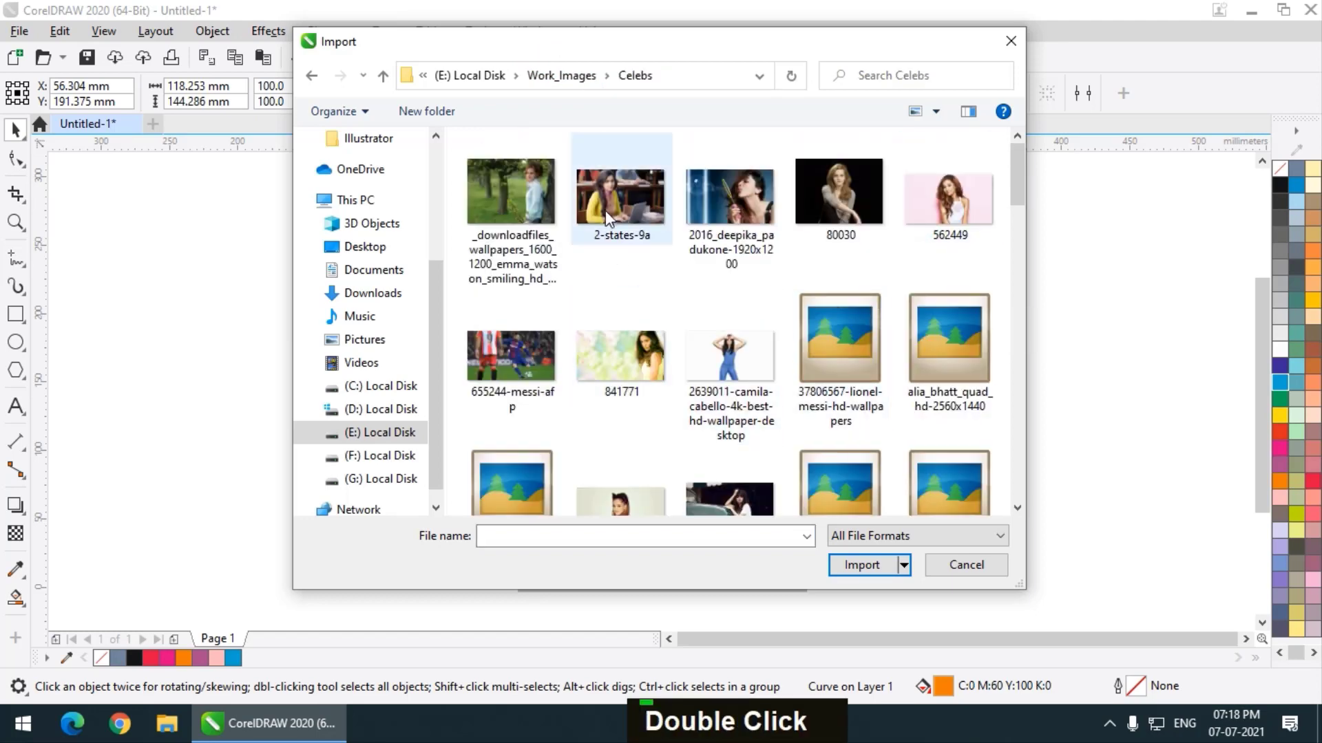
pyautogui.doubleClick(928, 205)
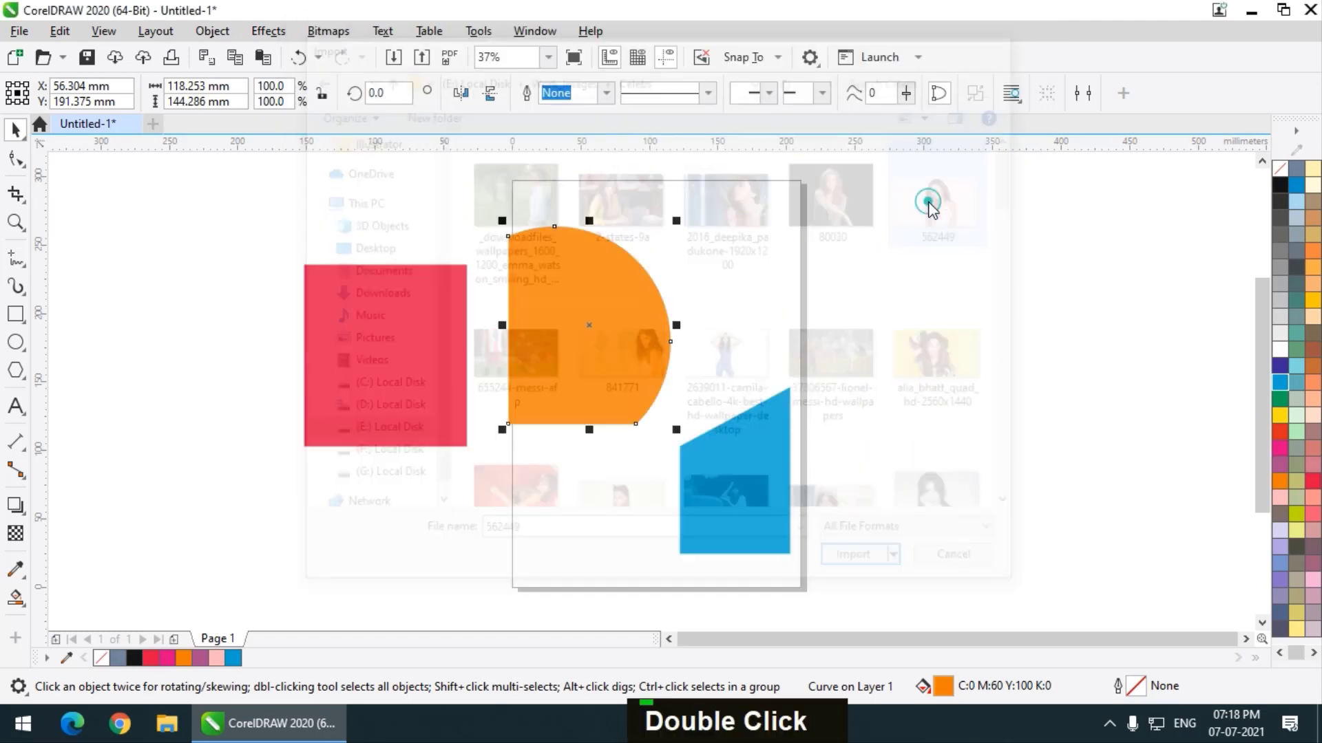
# - Place the imported image at about 356 × 200 mm and move it right and slightly up, clear of the orange piece, leaving nothing selected
pyautogui.moveTo(569, 257); pyautogui.dragTo(1062, 536)
pyautogui.scroll(-2, 621, 343)
pyautogui.scroll(2, 622, 344)
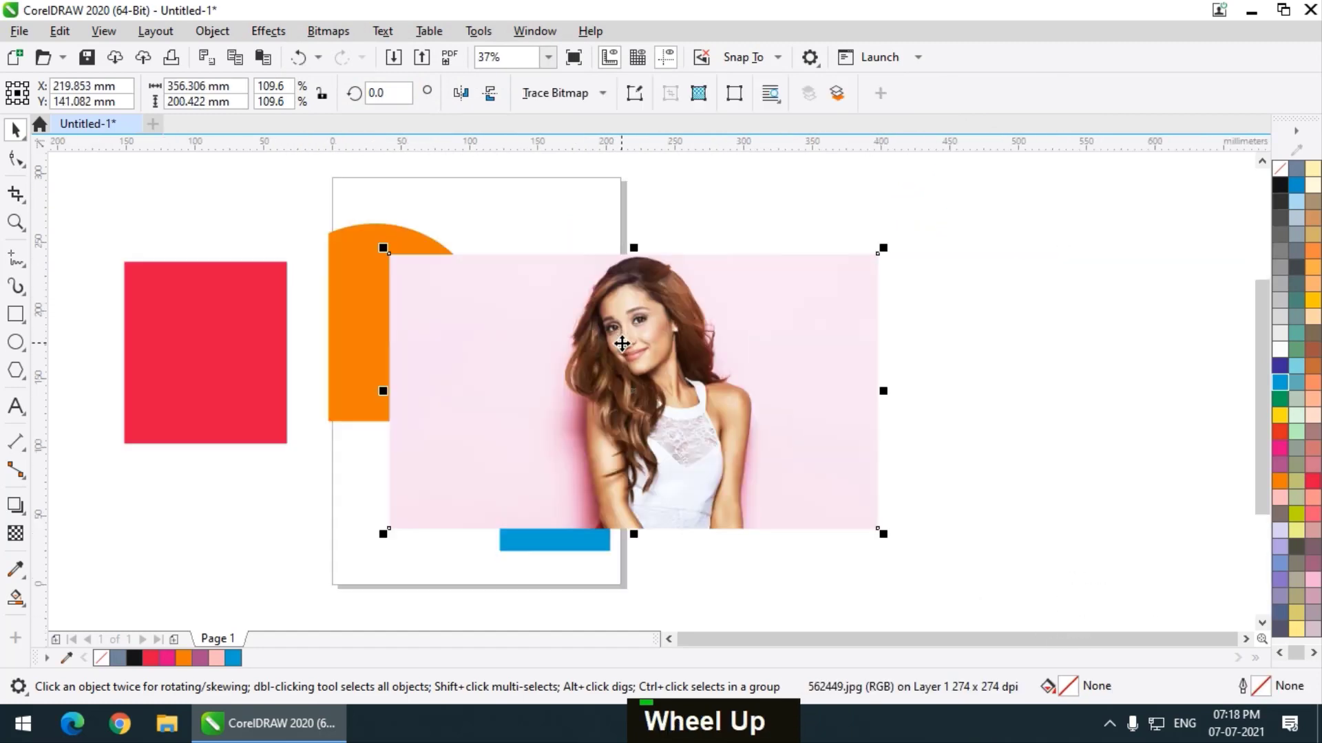
pyautogui.moveTo(622, 343); pyautogui.dragTo(746, 388)
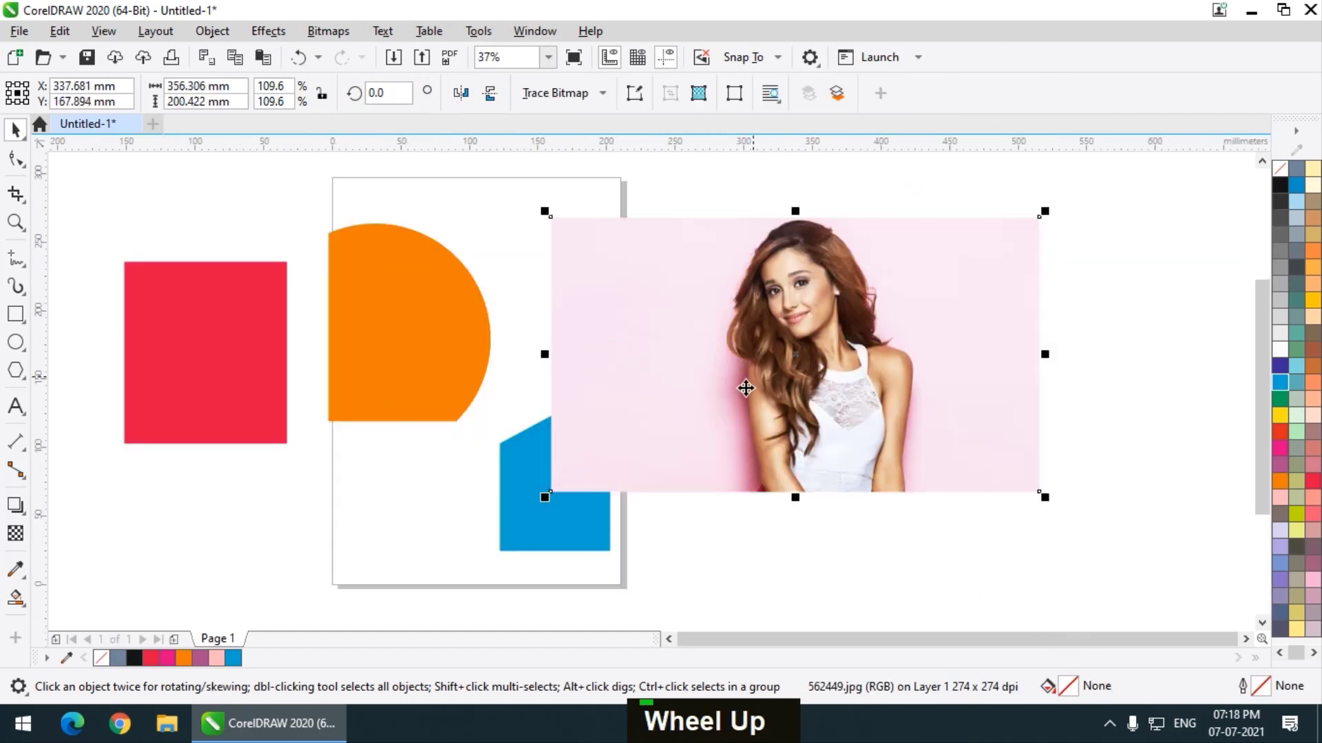
pyautogui.click(729, 560)
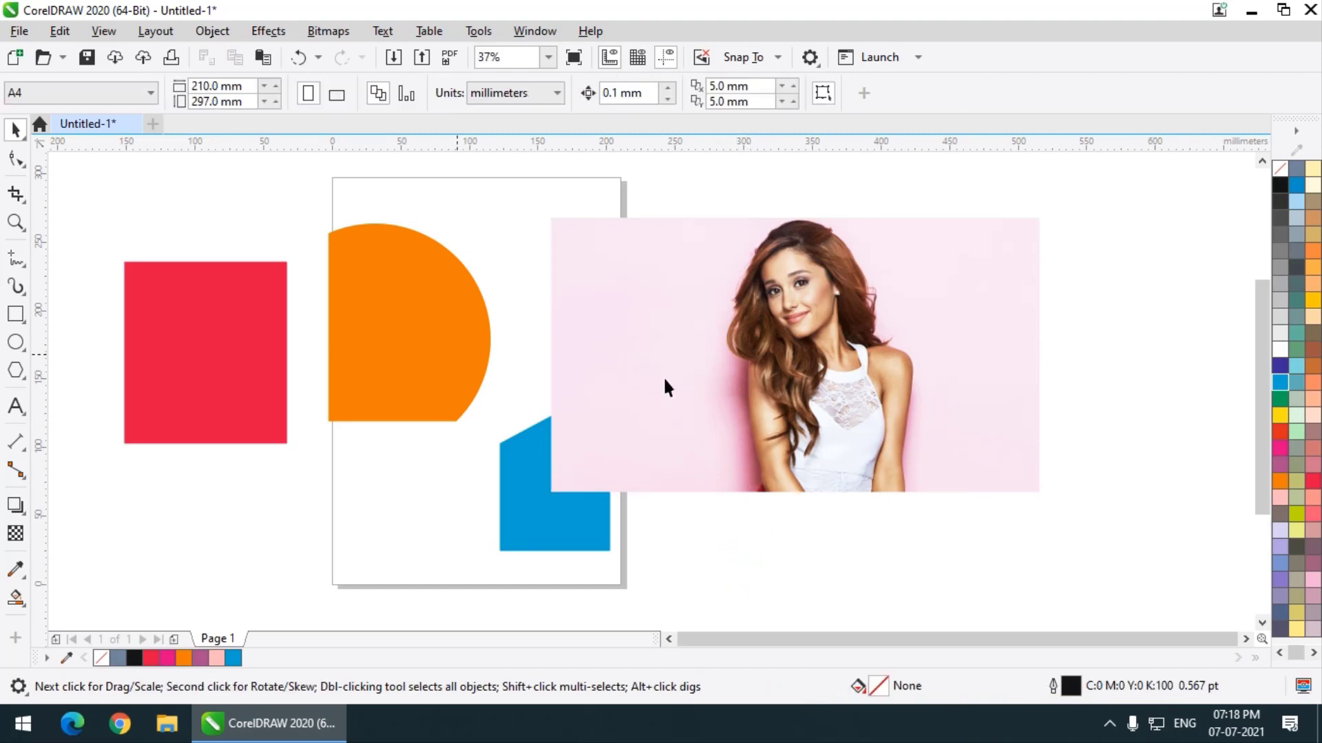
# - Crop the imported image to an area of about 150 × 219 mm around the woman
pyautogui.click(745, 382)
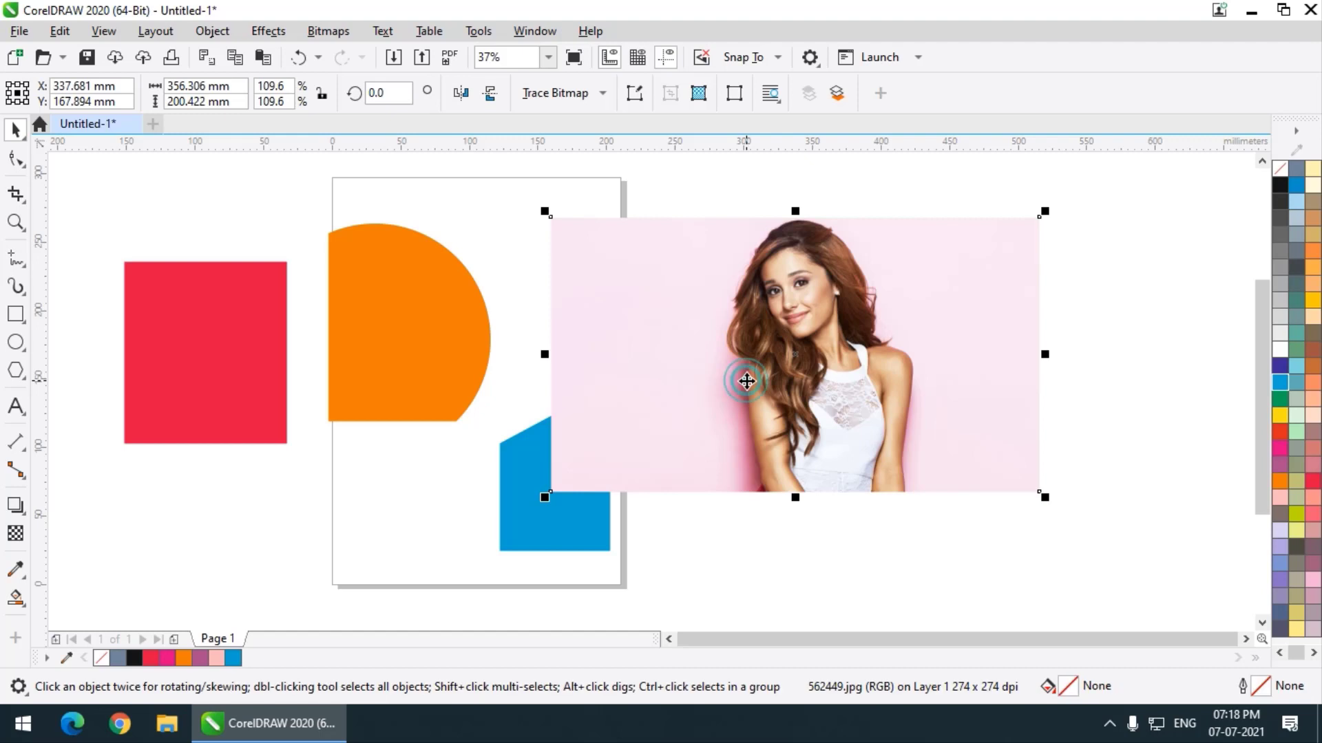
pyautogui.click(15, 194)
pyautogui.moveTo(716, 209); pyautogui.dragTo(921, 509)
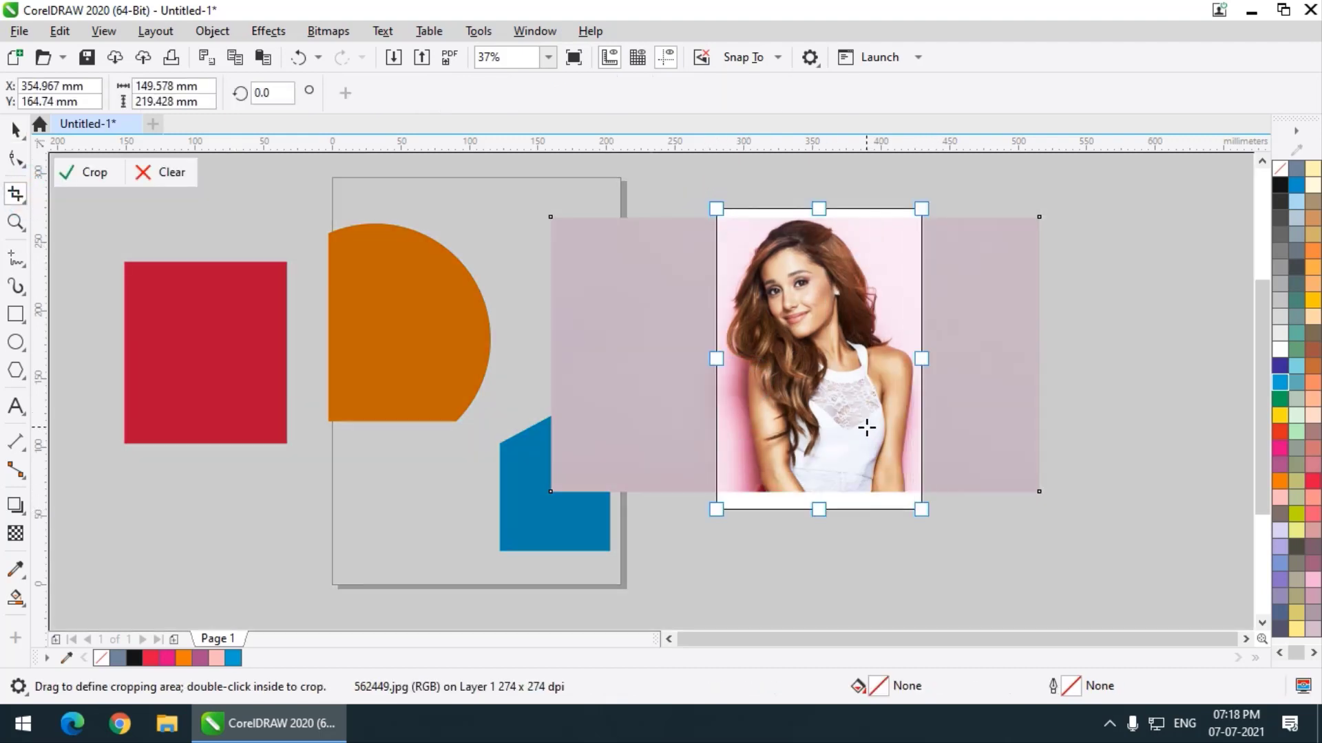
pyautogui.press('Return')
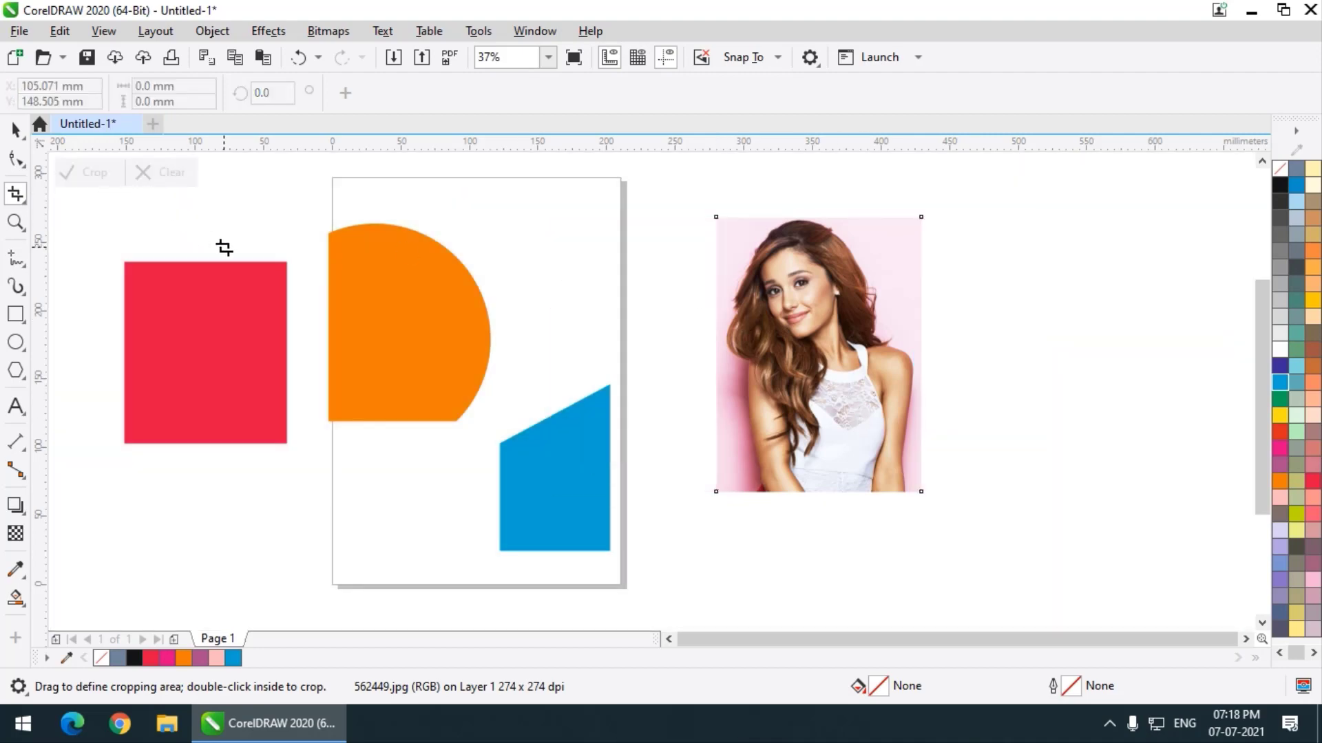
# - Delete the cropped image and the orange, red and blue pieces, and fit the empty page in view
pyautogui.click(15, 128)
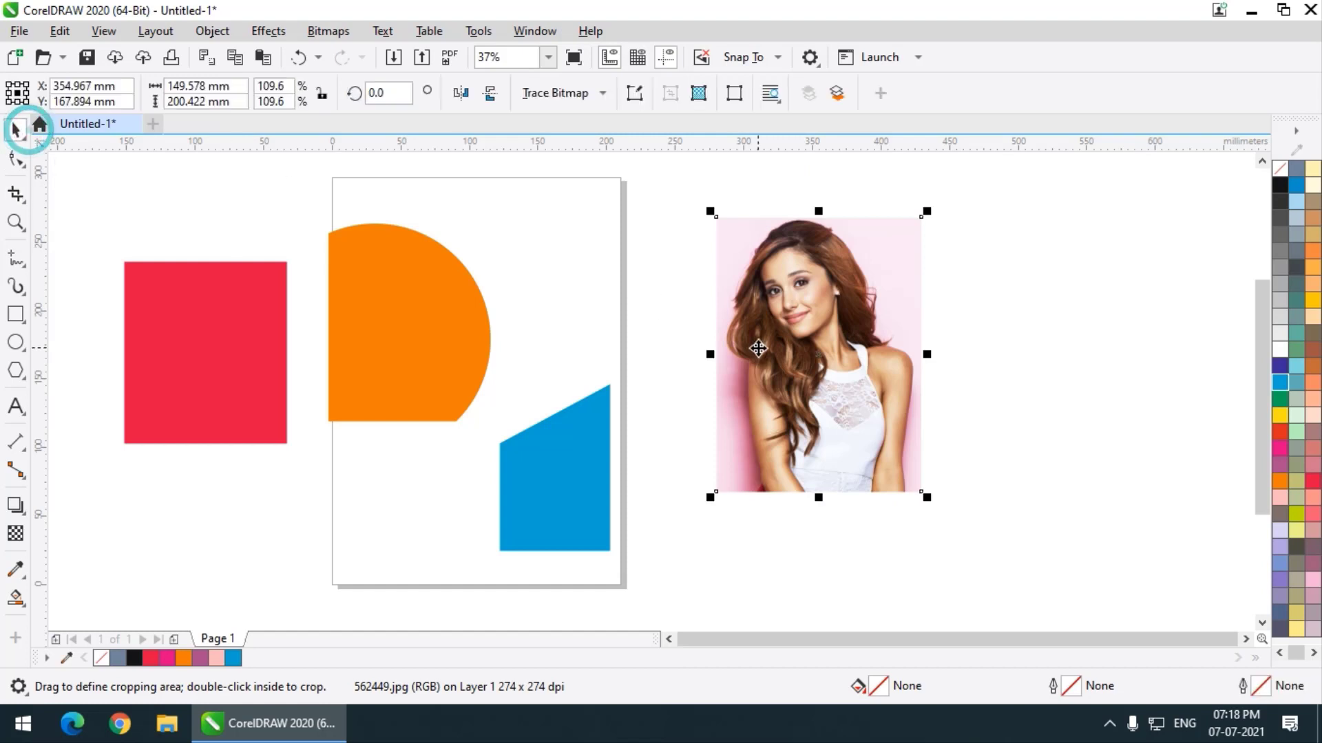
pyautogui.press('Delete')
pyautogui.click(419, 357)
pyautogui.press('Delete')
pyautogui.click(175, 357)
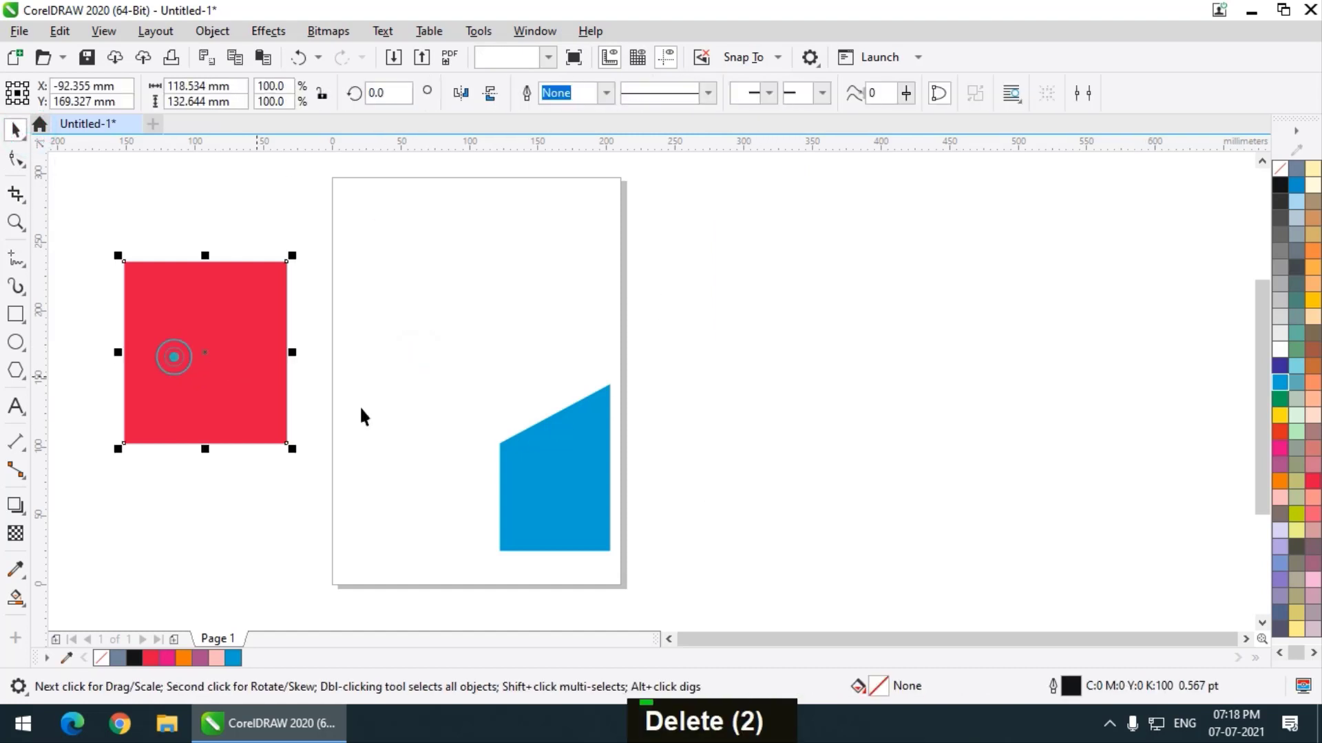
pyautogui.press('Delete')
pyautogui.click(565, 503)
pyautogui.press('Delete')
pyautogui.hotkey('shift', 'F4')
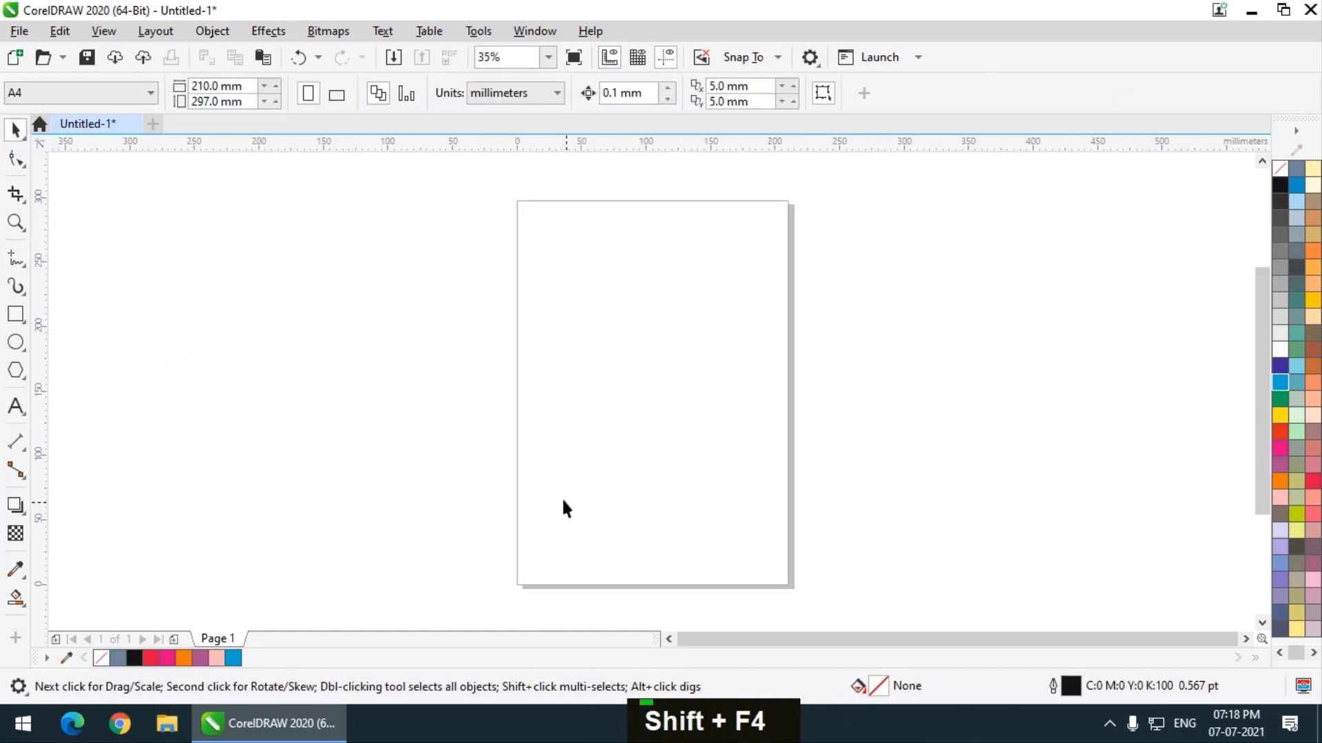
# - Draw a near-circular ellipse of about 215 × 208 mm across the page's left edge and fill it red
pyautogui.click(14, 197)
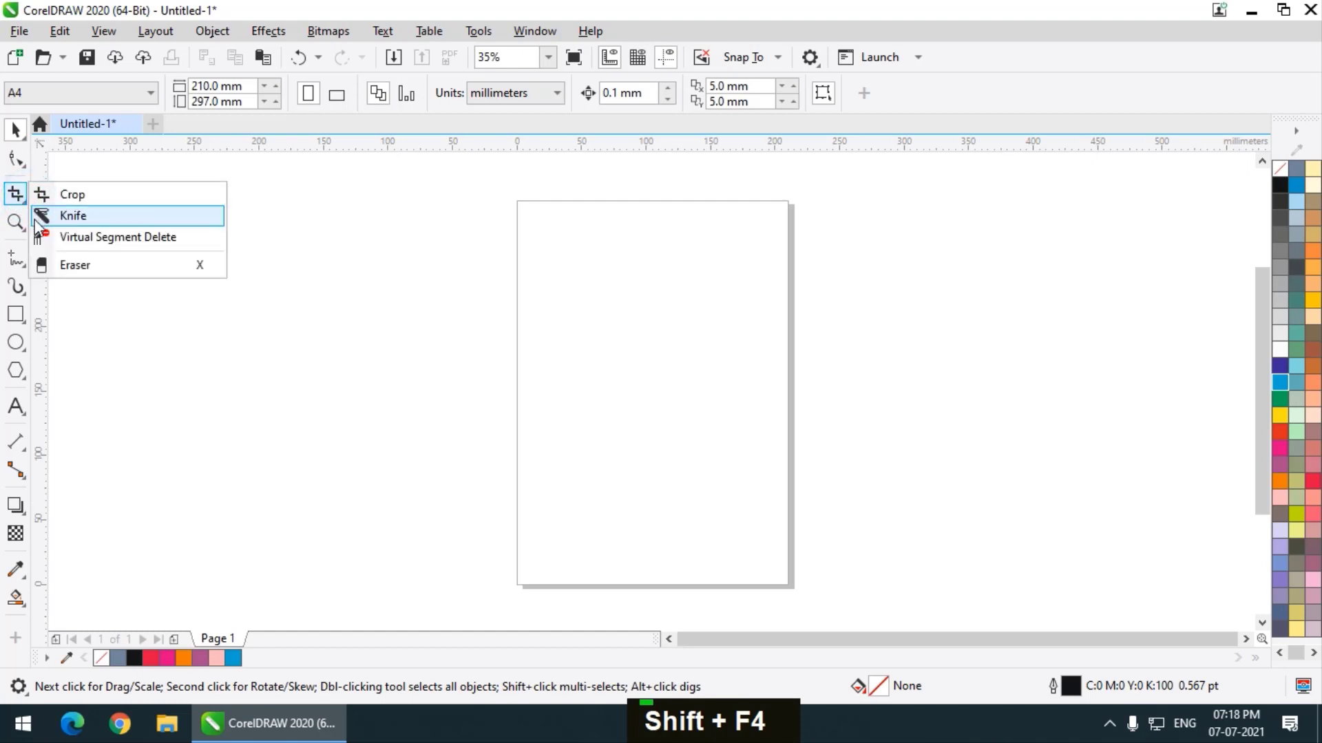
pyautogui.click(15, 343)
pyautogui.click(48, 344)
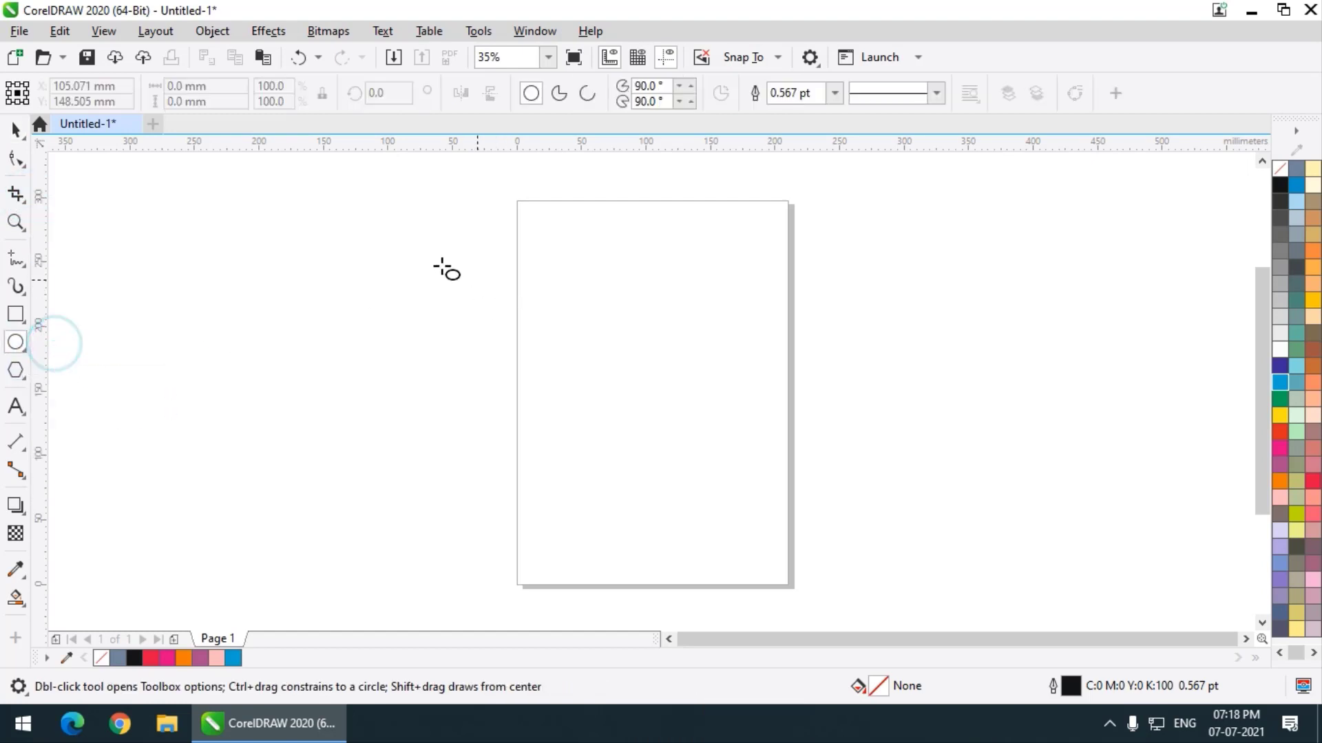
pyautogui.moveTo(359, 231); pyautogui.dragTo(637, 503)
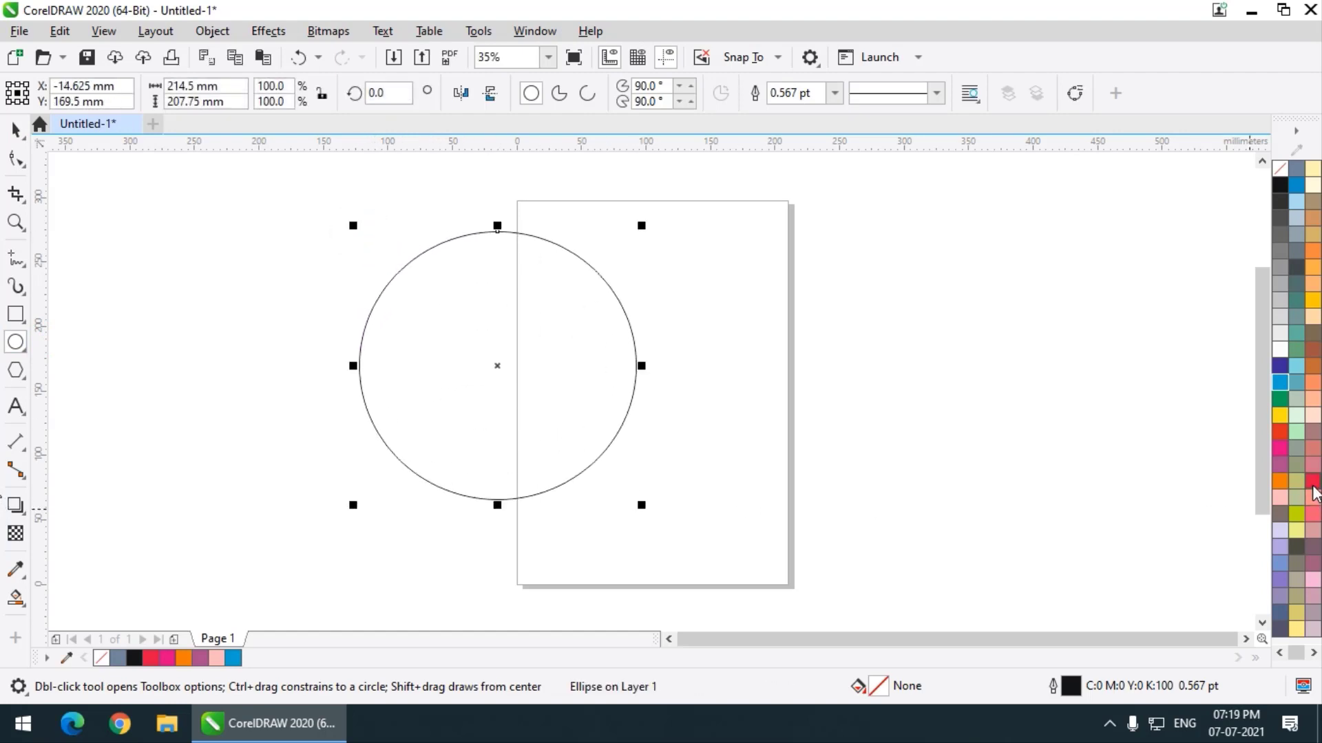
pyautogui.click(1313, 484)
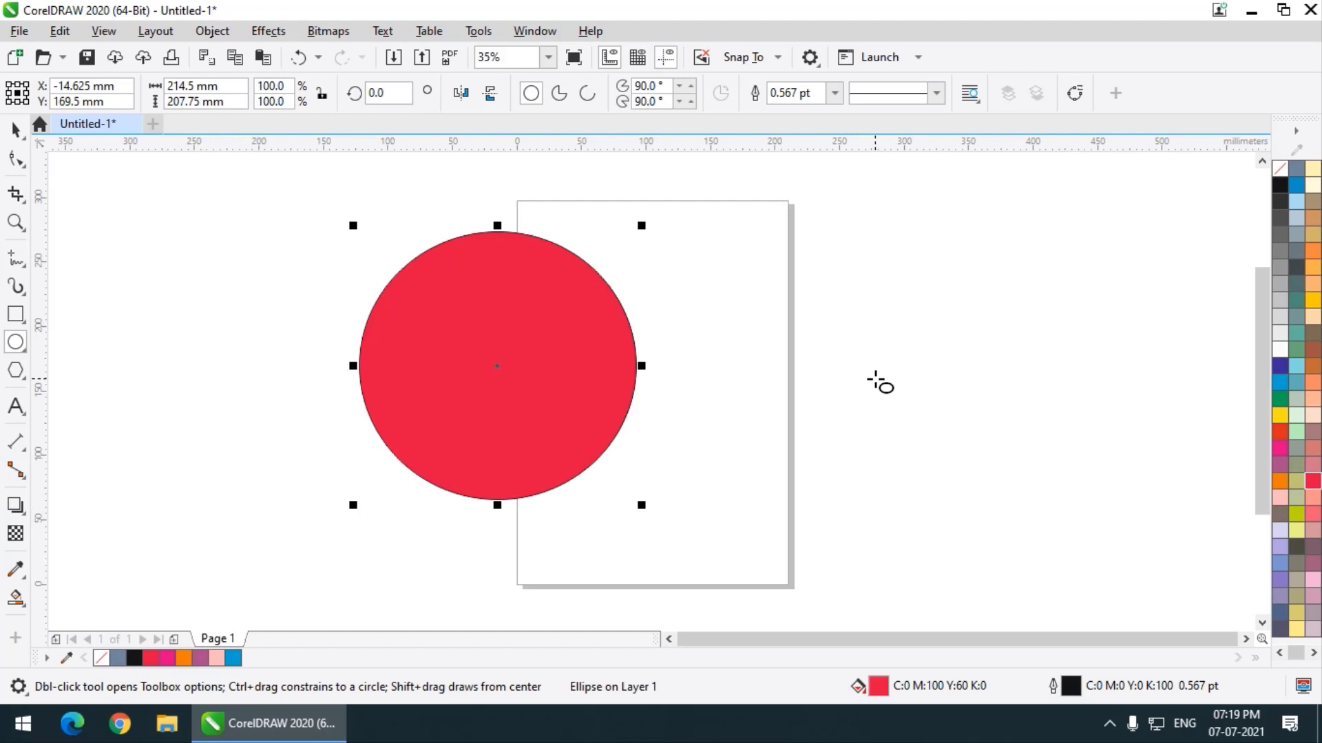
# - Set the Knife tool to 2-Point Line mode with None instead of a gap between the cut pieces
pyautogui.click(21, 199)
pyautogui.click(72, 213)
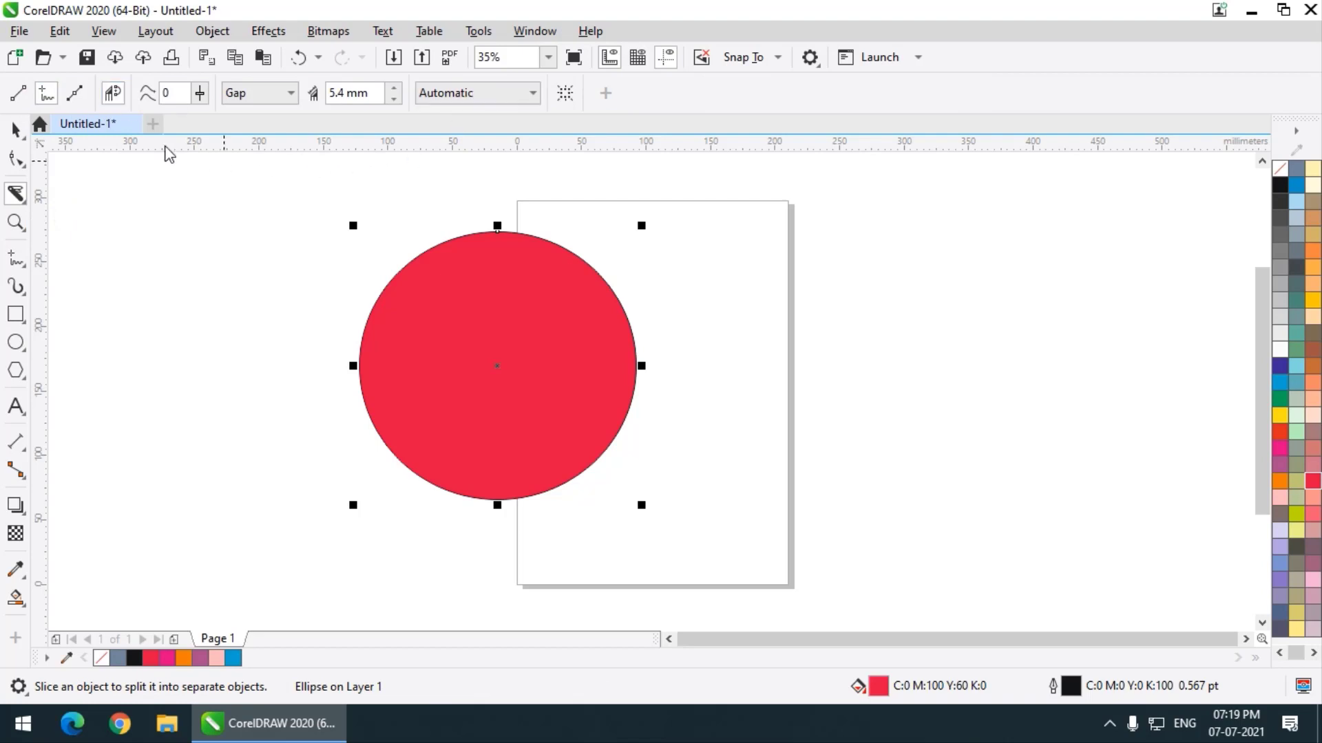
pyautogui.click(241, 96)
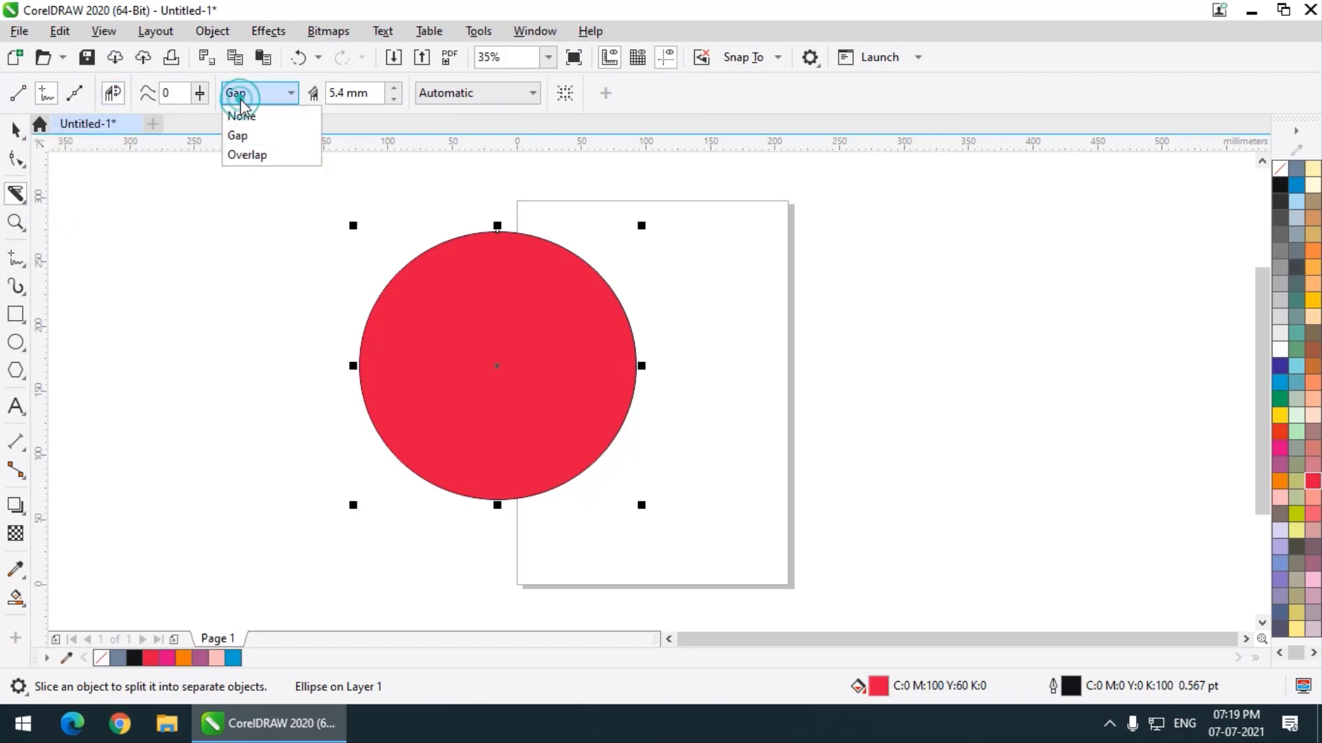
pyautogui.click(252, 118)
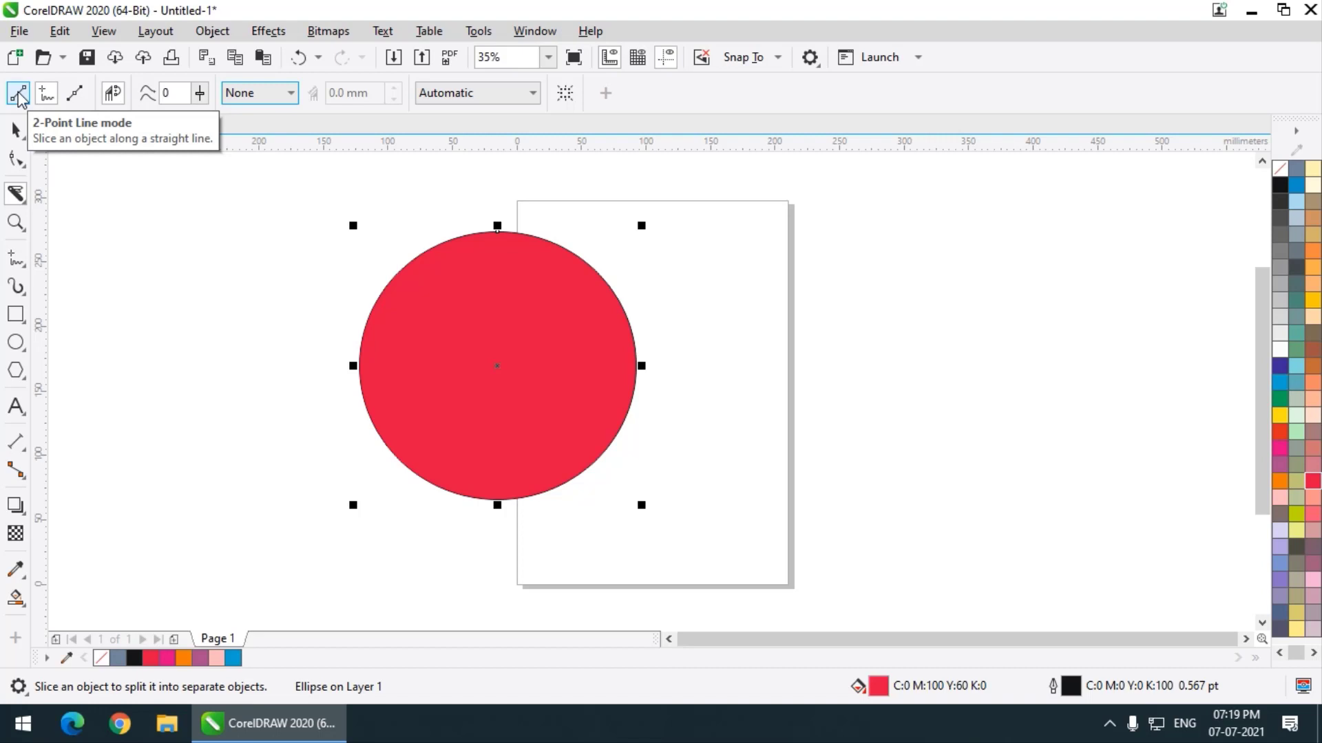
pyautogui.click(19, 93)
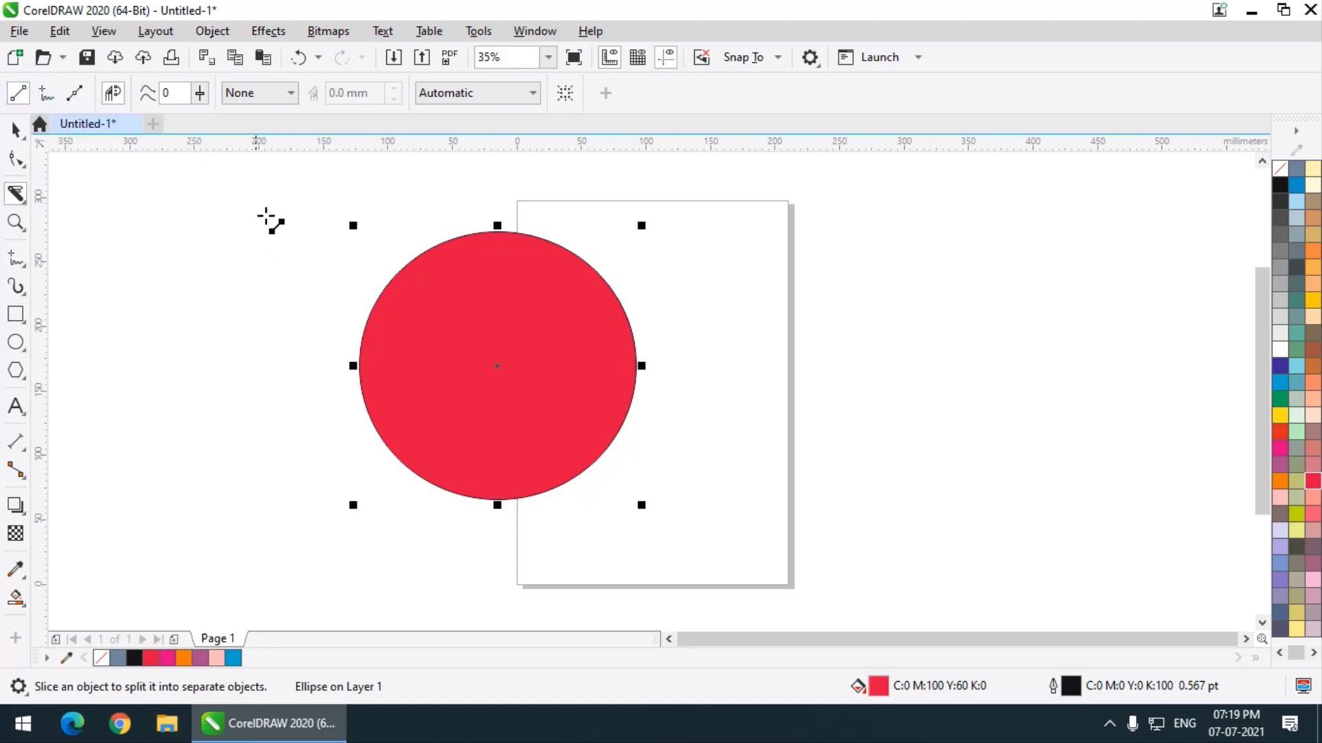
# - Slice the red circle with a straight cut from upper left to lower right and move the lower-left half away
pyautogui.moveTo(422, 223); pyautogui.dragTo(600, 541)
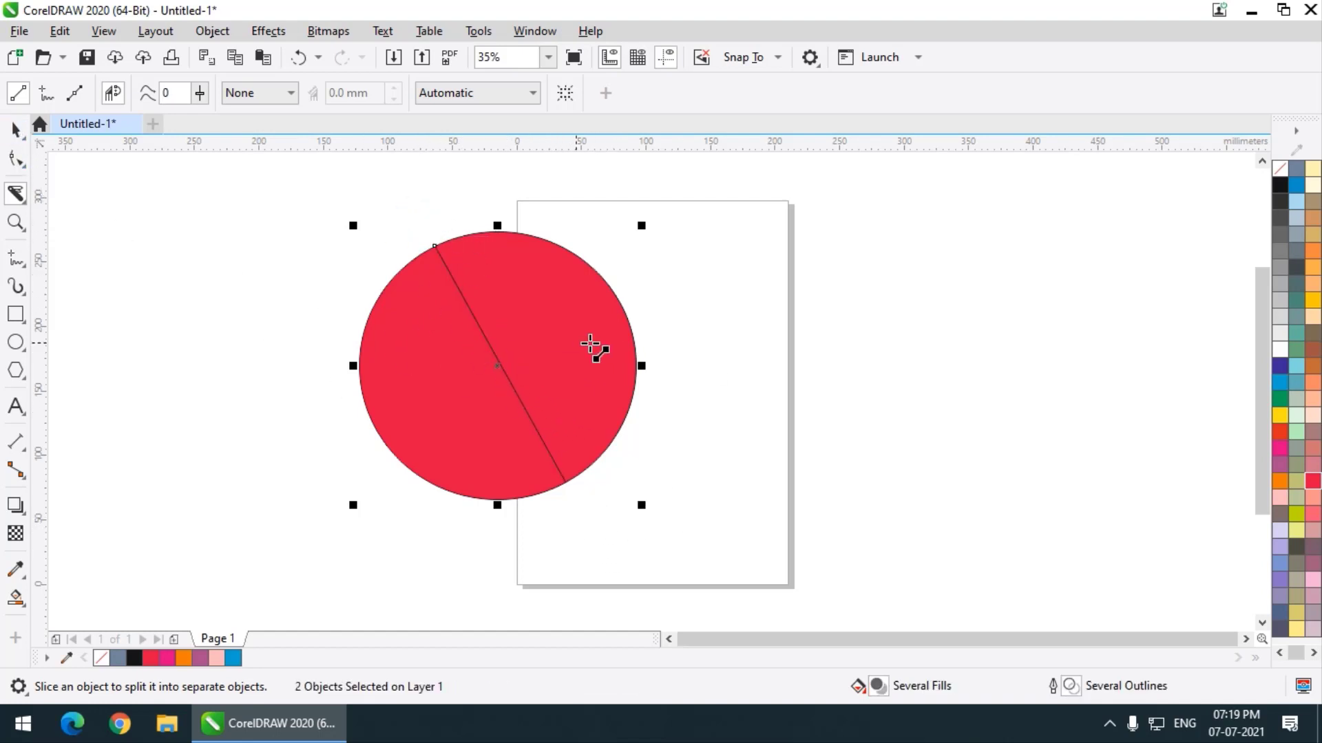
pyautogui.click(17, 129)
pyautogui.click(345, 421)
pyautogui.moveTo(433, 360); pyautogui.dragTo(284, 453)
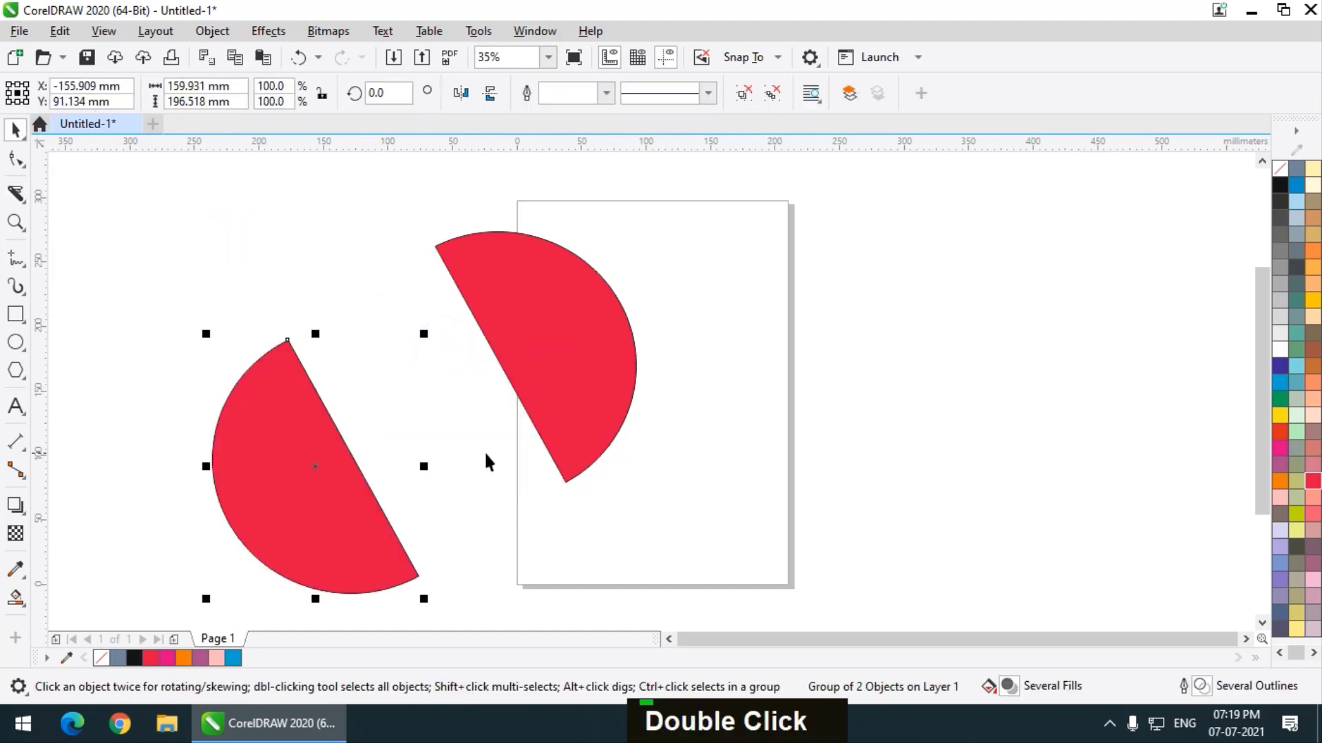
# - Undo the half's move and the slice of the red circle, keeping the Knife tool active
pyautogui.click(23, 199)
pyautogui.click(97, 212)
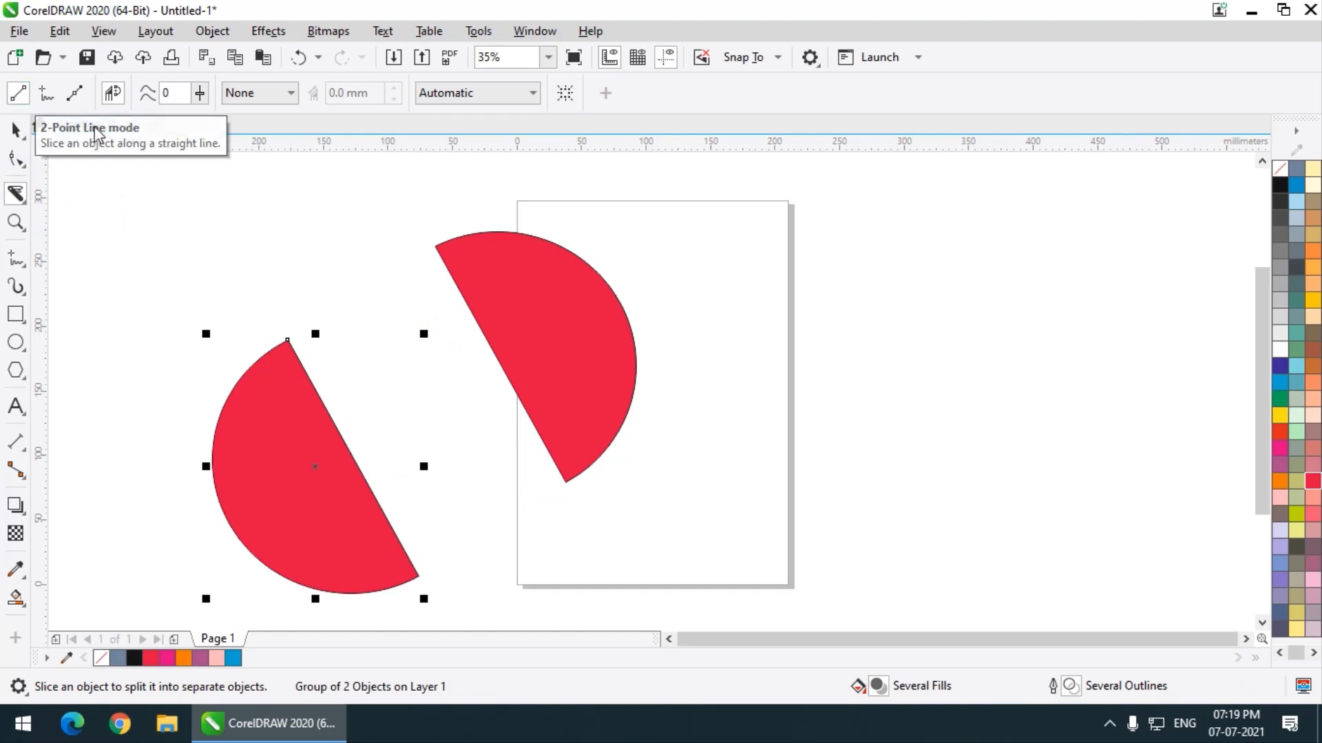
pyautogui.hotkey('ctrl', 'z')
pyautogui.hotkey('ctrl', 'z')
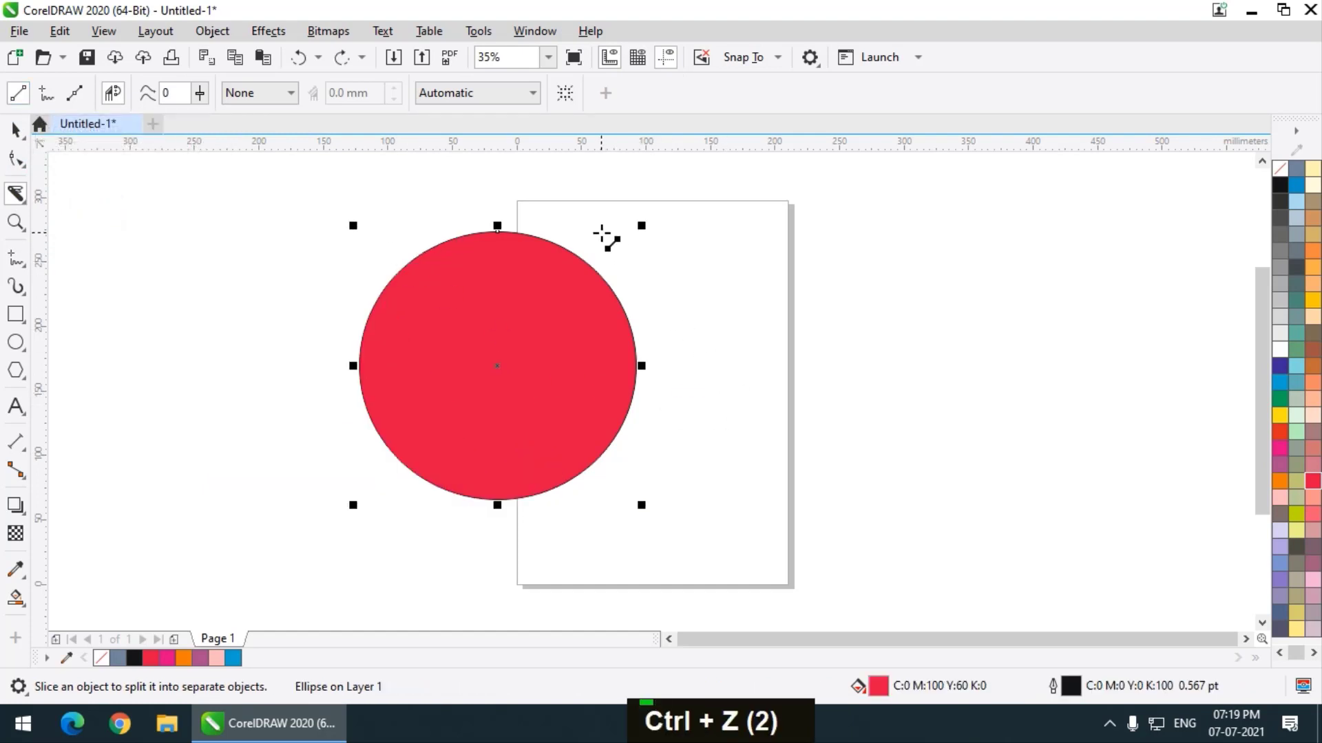
# - Slice the red circle from upper right to lower left, and test the split by moving the lower-right half away and back
pyautogui.moveTo(601, 233); pyautogui.dragTo(353, 518)
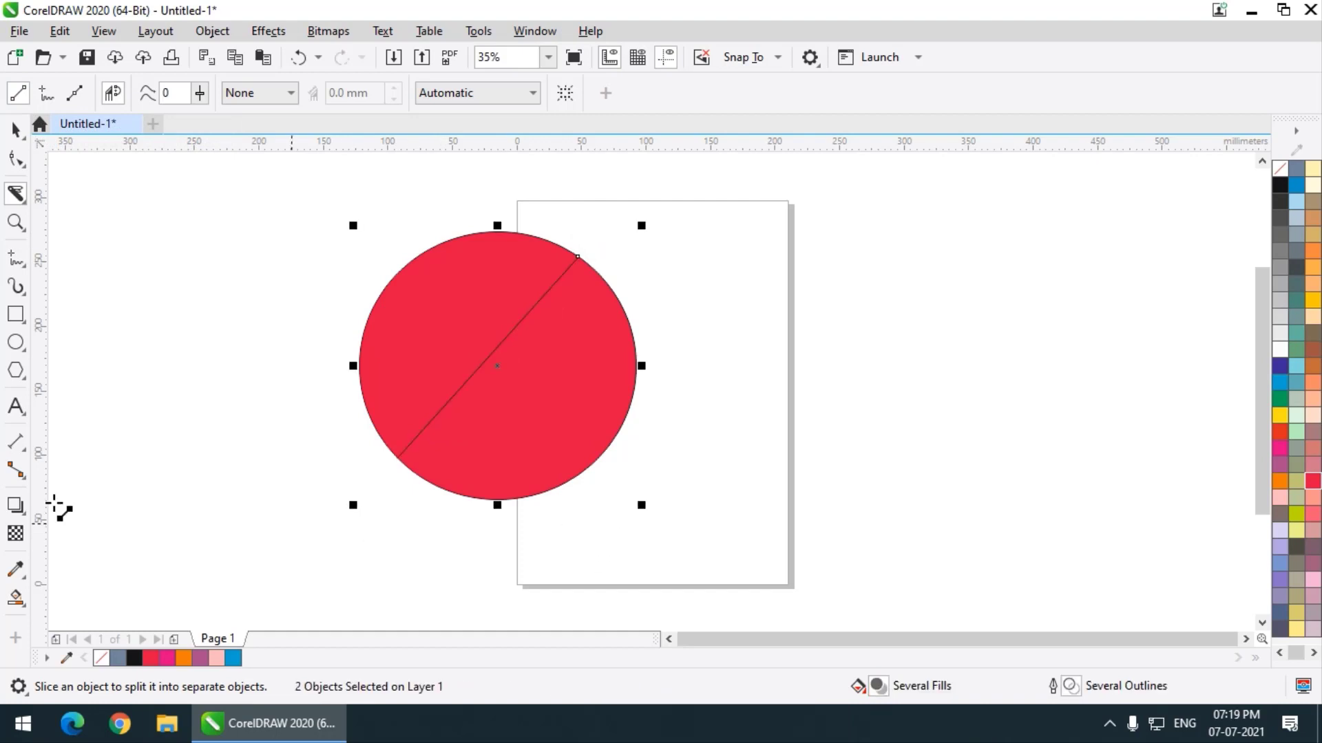
pyautogui.click(15, 130)
pyautogui.click(154, 240)
pyautogui.moveTo(576, 458); pyautogui.dragTo(707, 495)
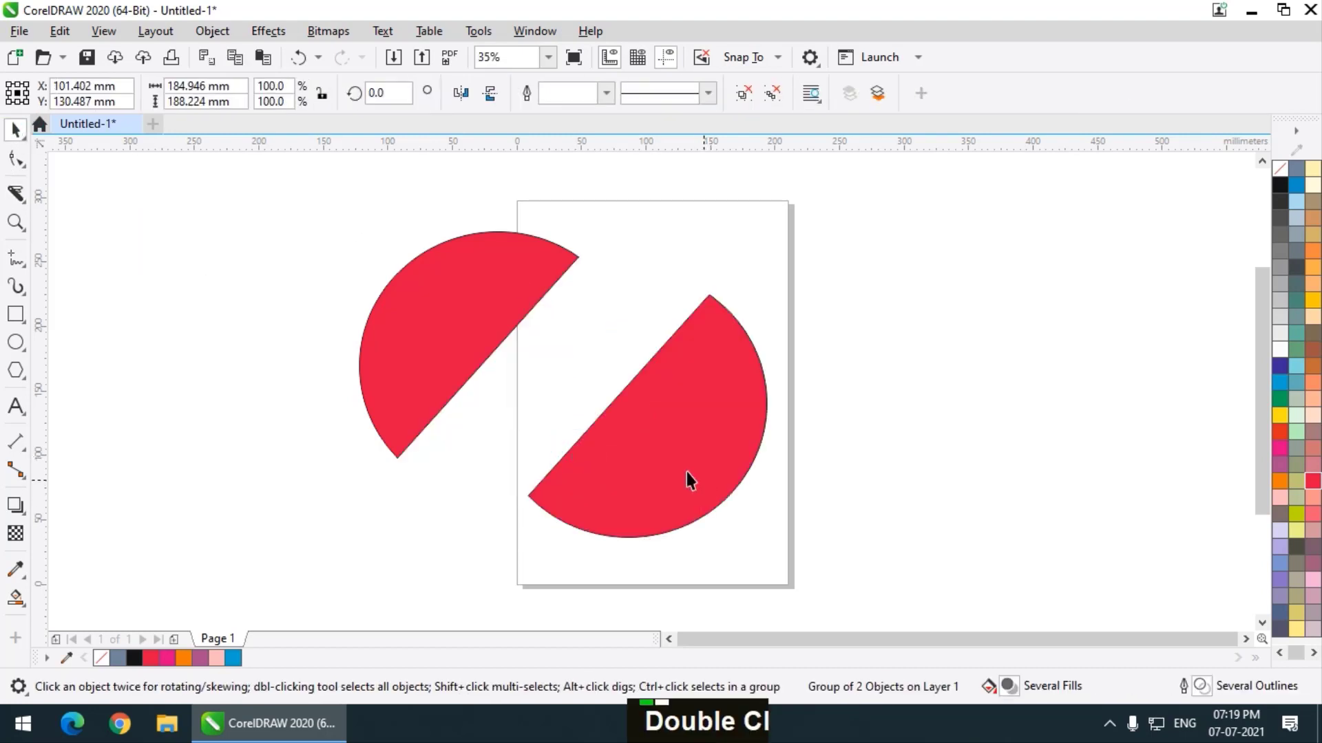
pyautogui.hotkey('ctrl', 'z')
# - Draw a six-sided polygon of about 175 × 167 mm to the right of the page and fill it orange
pyautogui.click(15, 370)
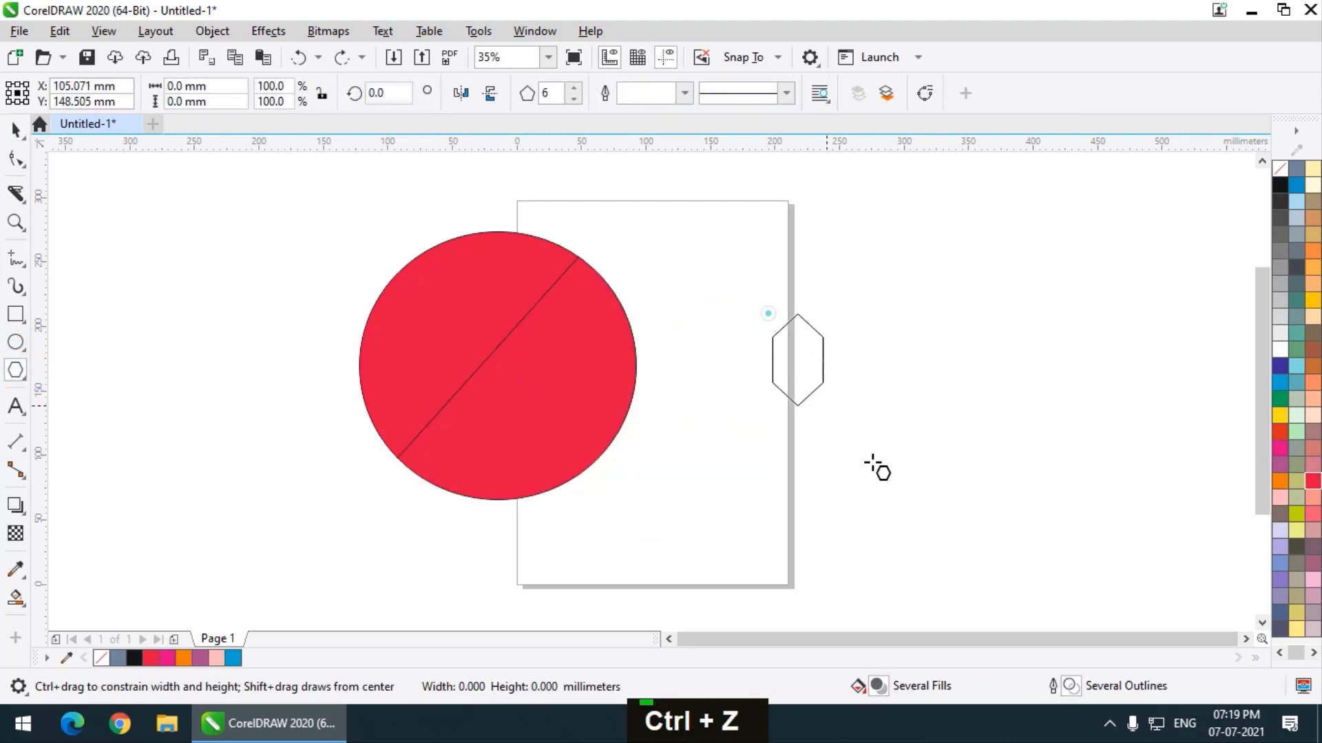
pyautogui.moveTo(876, 469); pyautogui.dragTo(1018, 534)
pyautogui.click(1280, 481)
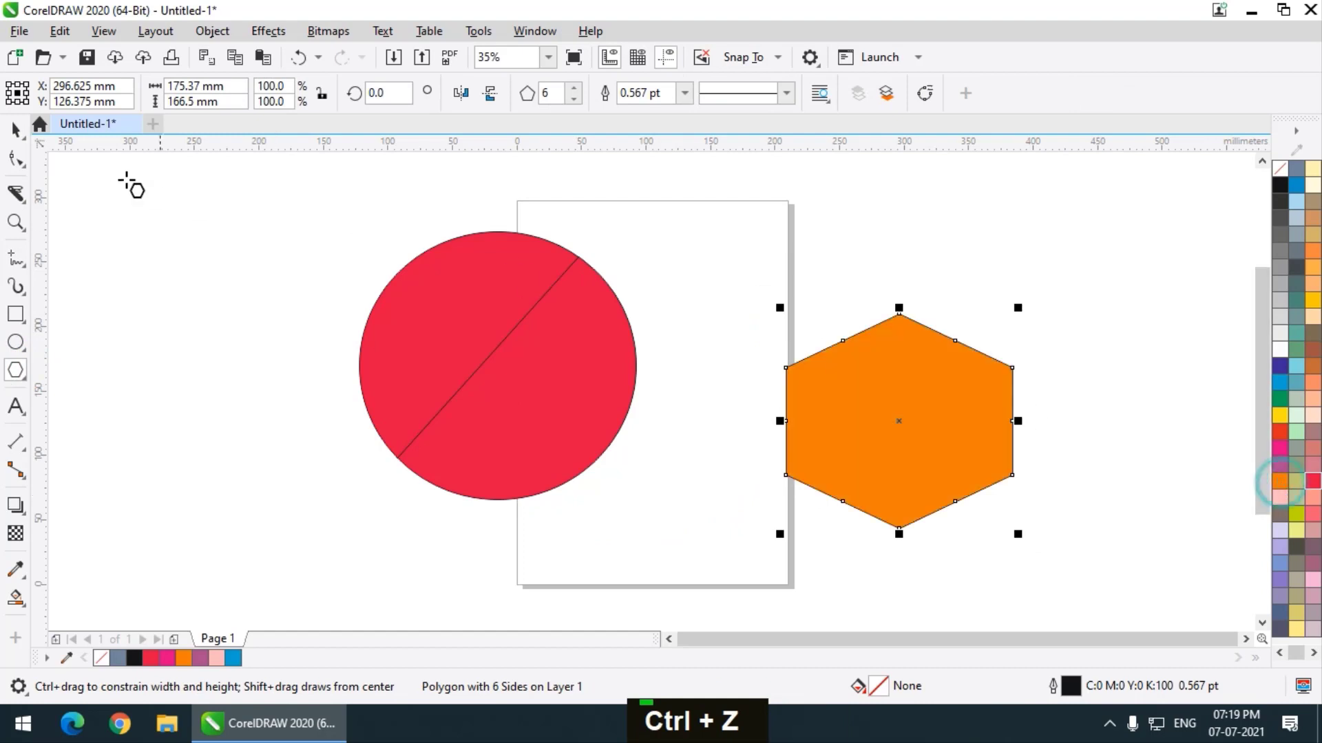
# - Slice the orange hexagon vertically through its centre with the Knife tool and move the right half away to the right
pyautogui.click(15, 193)
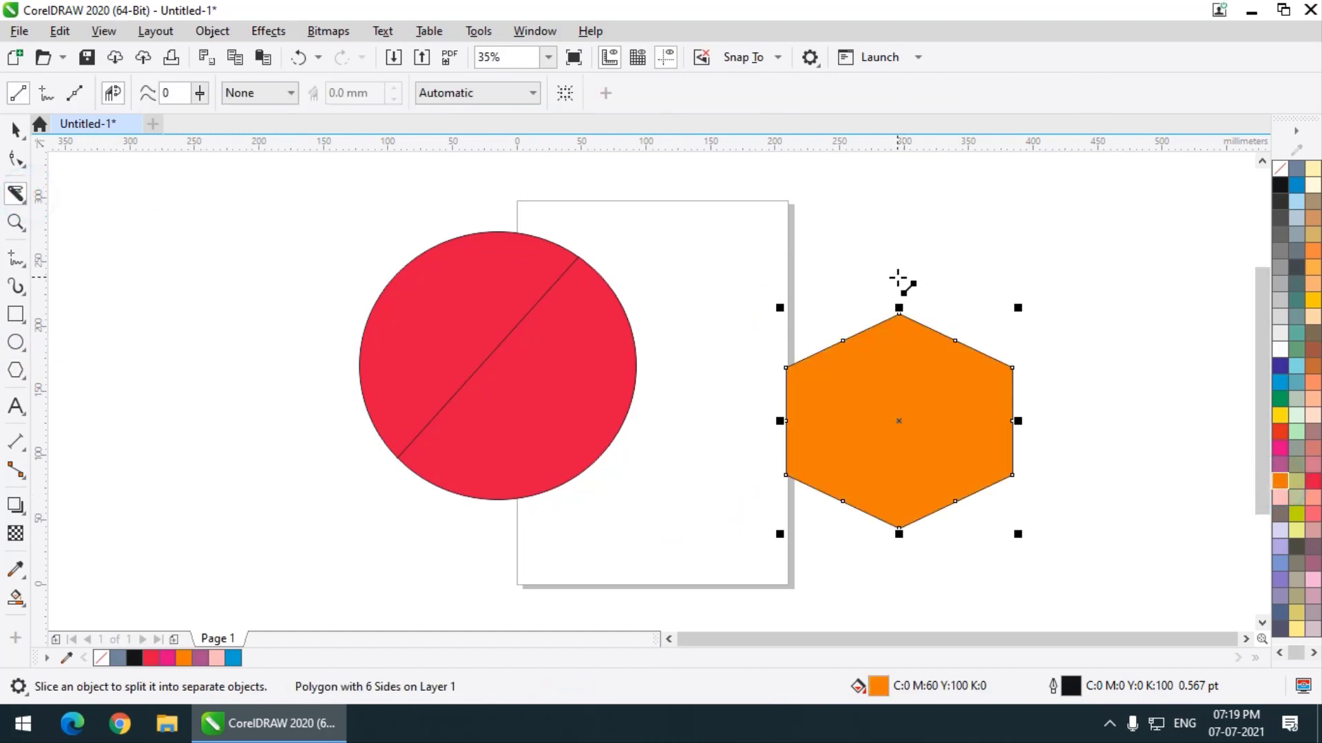
pyautogui.moveTo(898, 276); pyautogui.dragTo(906, 593)
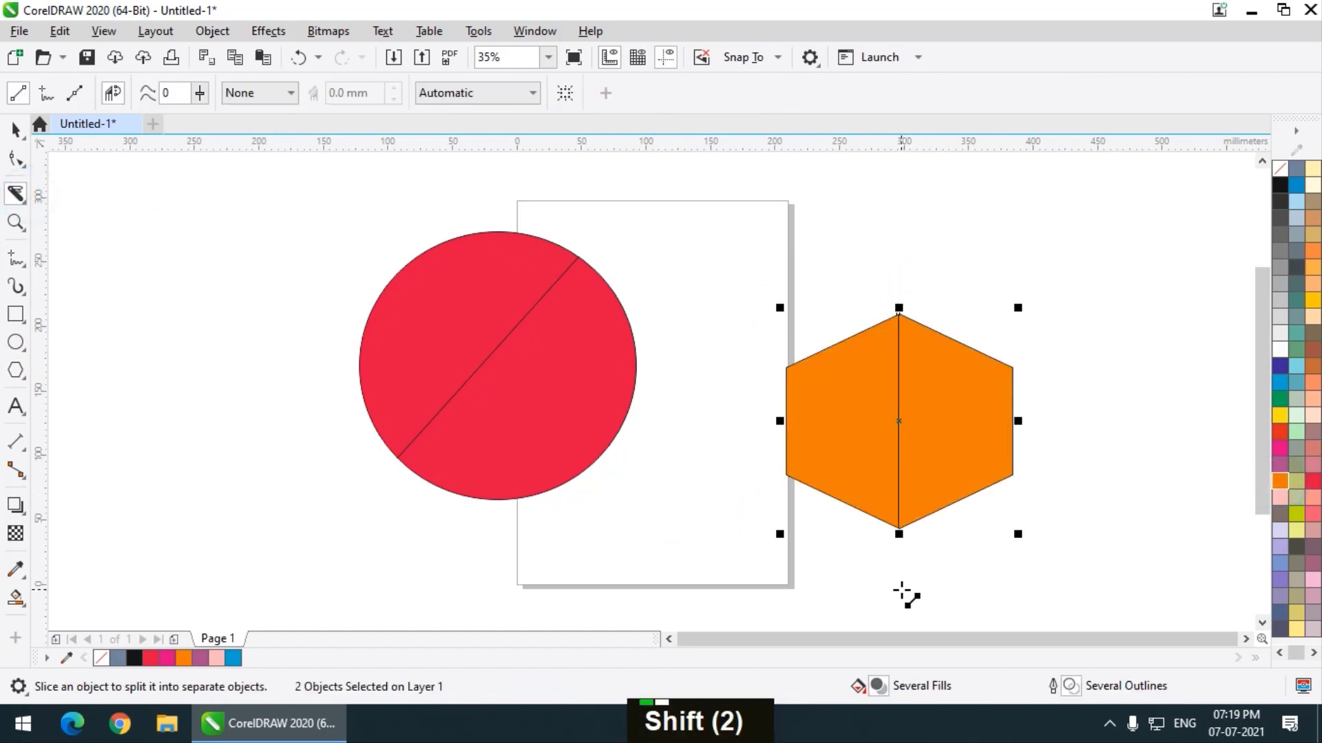
pyautogui.click(15, 129)
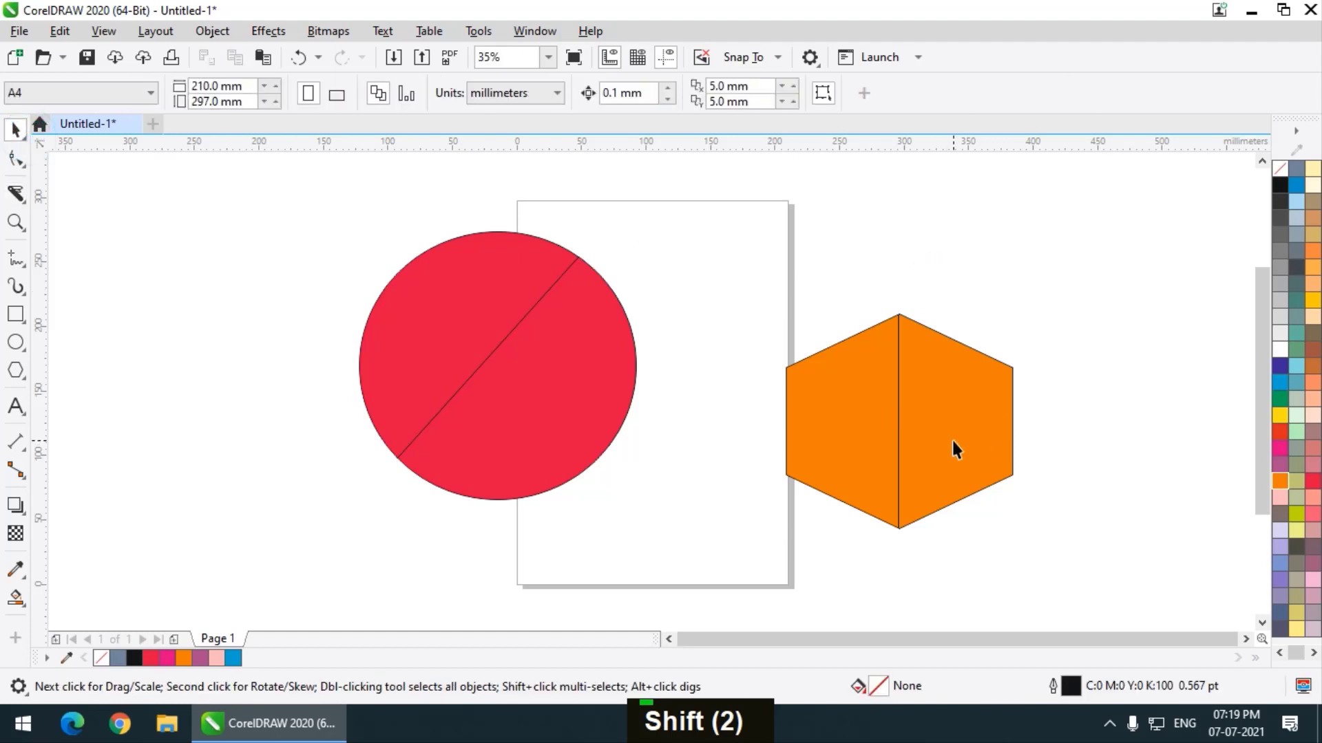
pyautogui.moveTo(952, 441); pyautogui.dragTo(1078, 440)
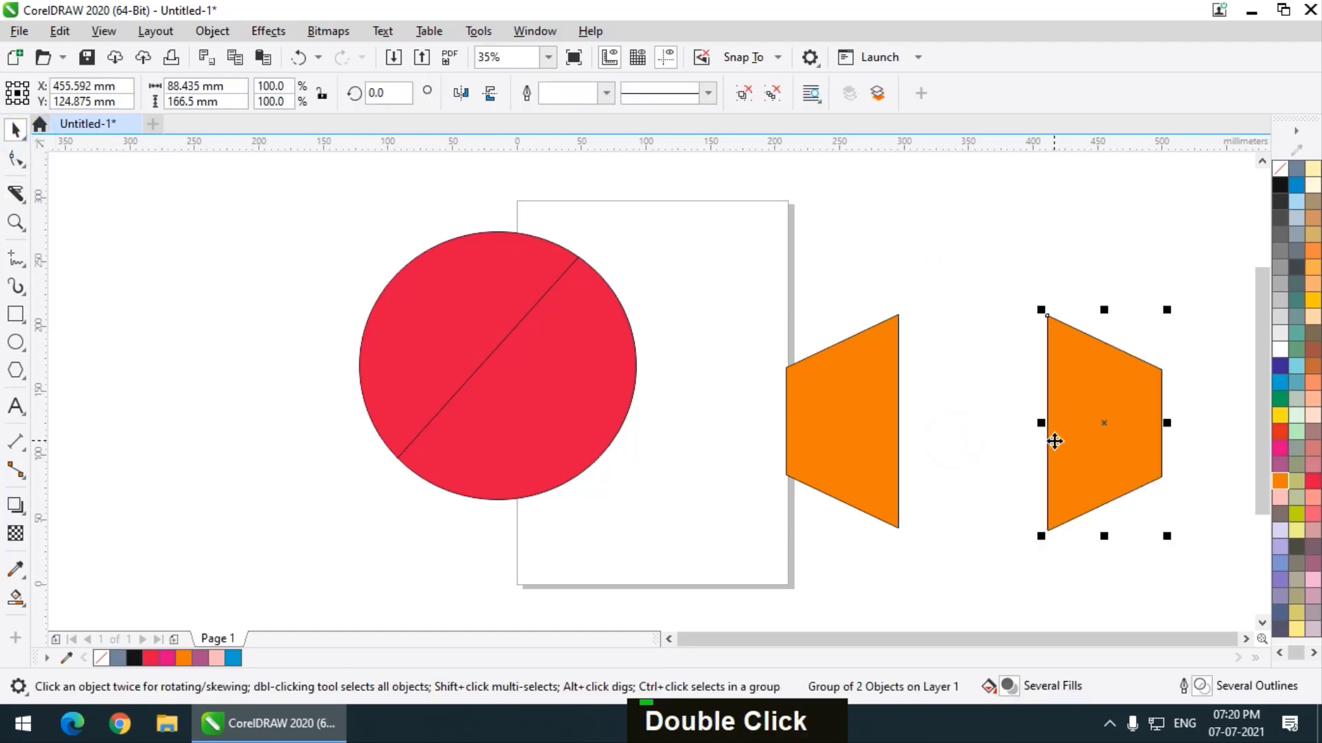
# - Move the left half of the orange hexagon left, closer to the red circle
pyautogui.click(502, 295)
pyautogui.click(16, 194)
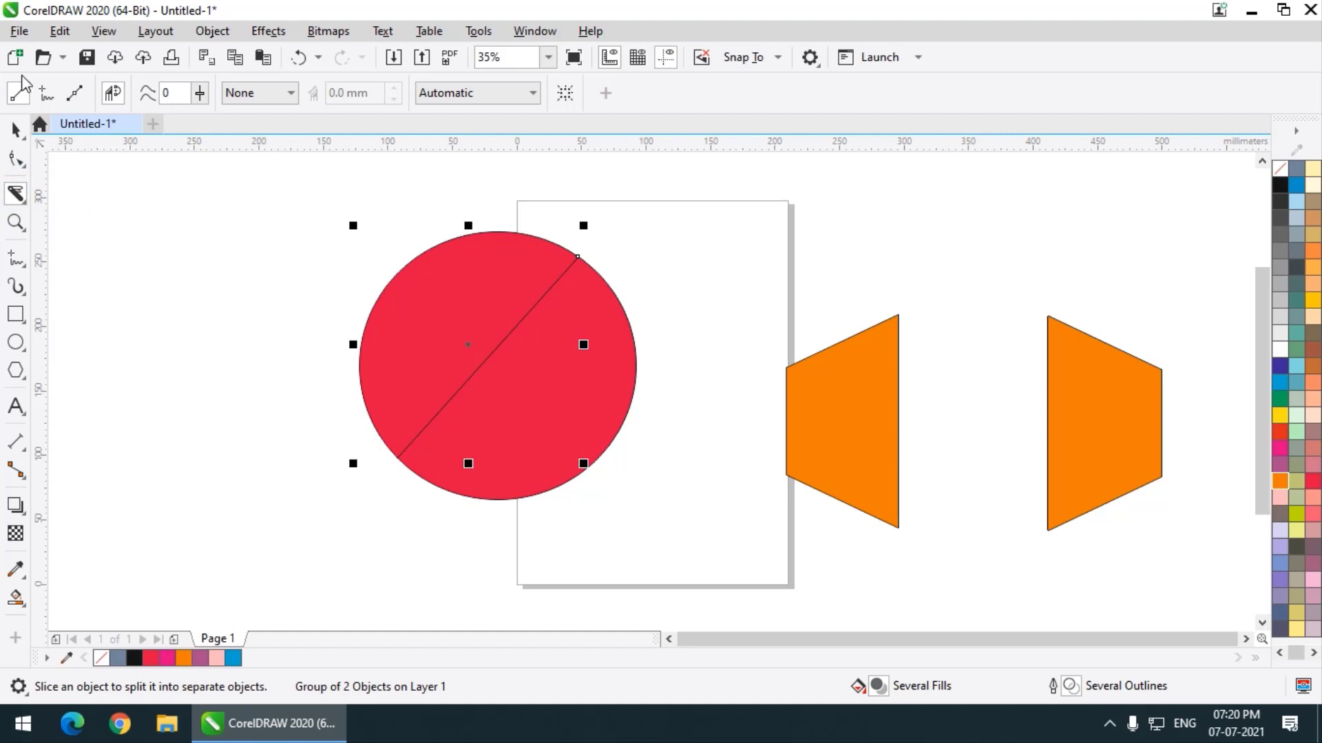
pyautogui.click(15, 129)
pyautogui.moveTo(844, 414); pyautogui.dragTo(777, 414)
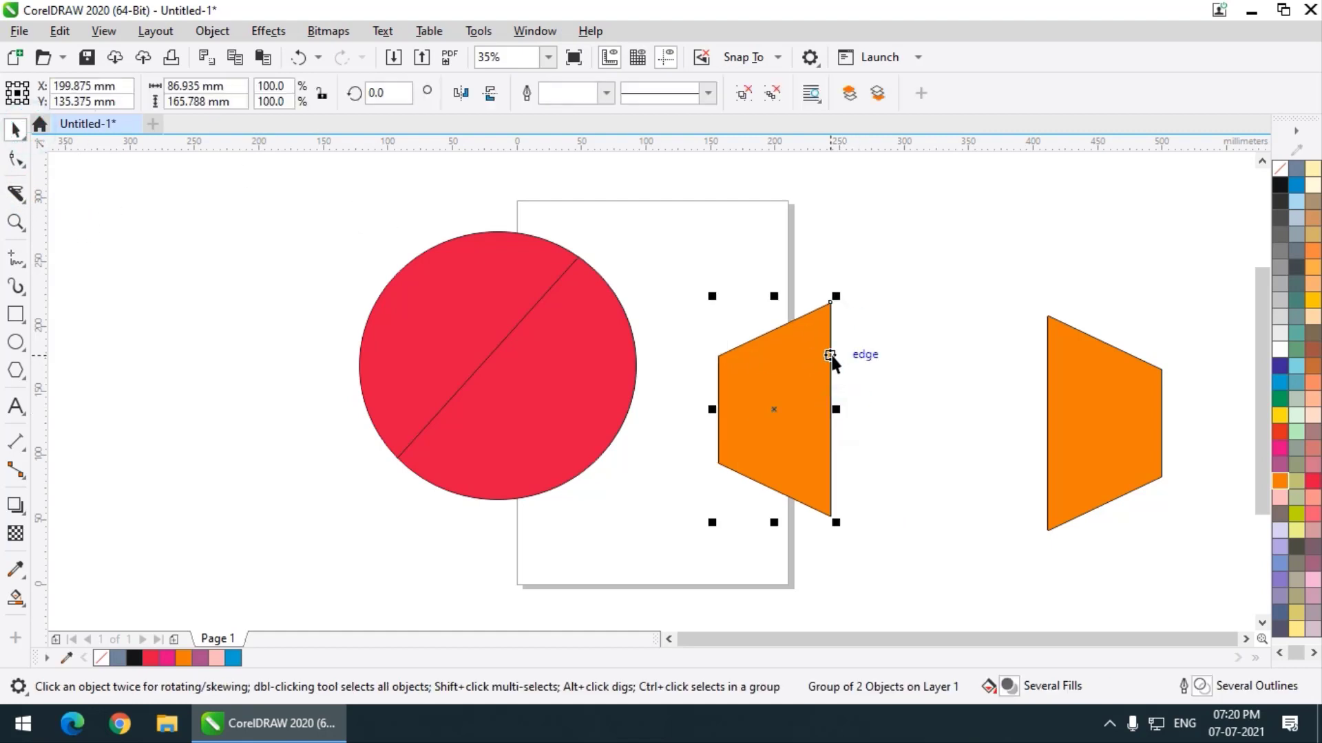
pyautogui.scroll(2, 831, 359)
pyautogui.scroll(-2, 716, 315)
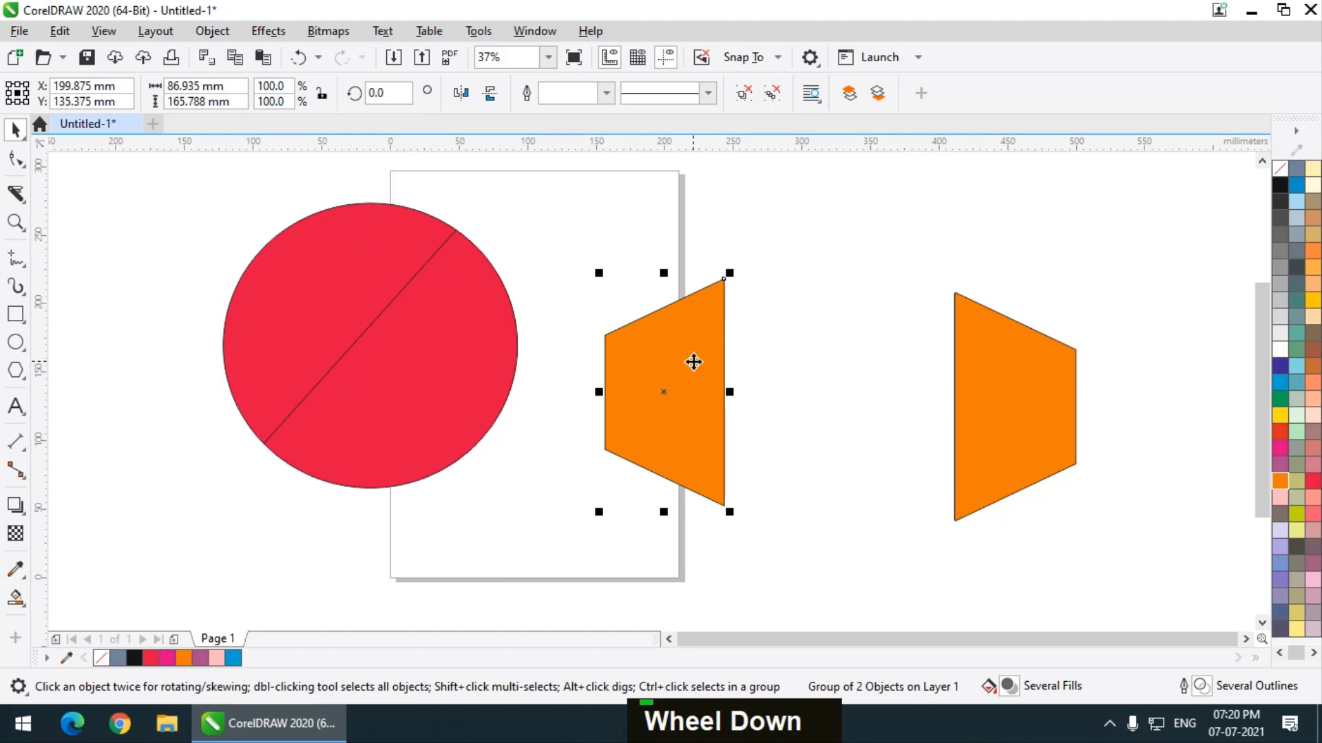
pyautogui.scroll(2, 710, 340)
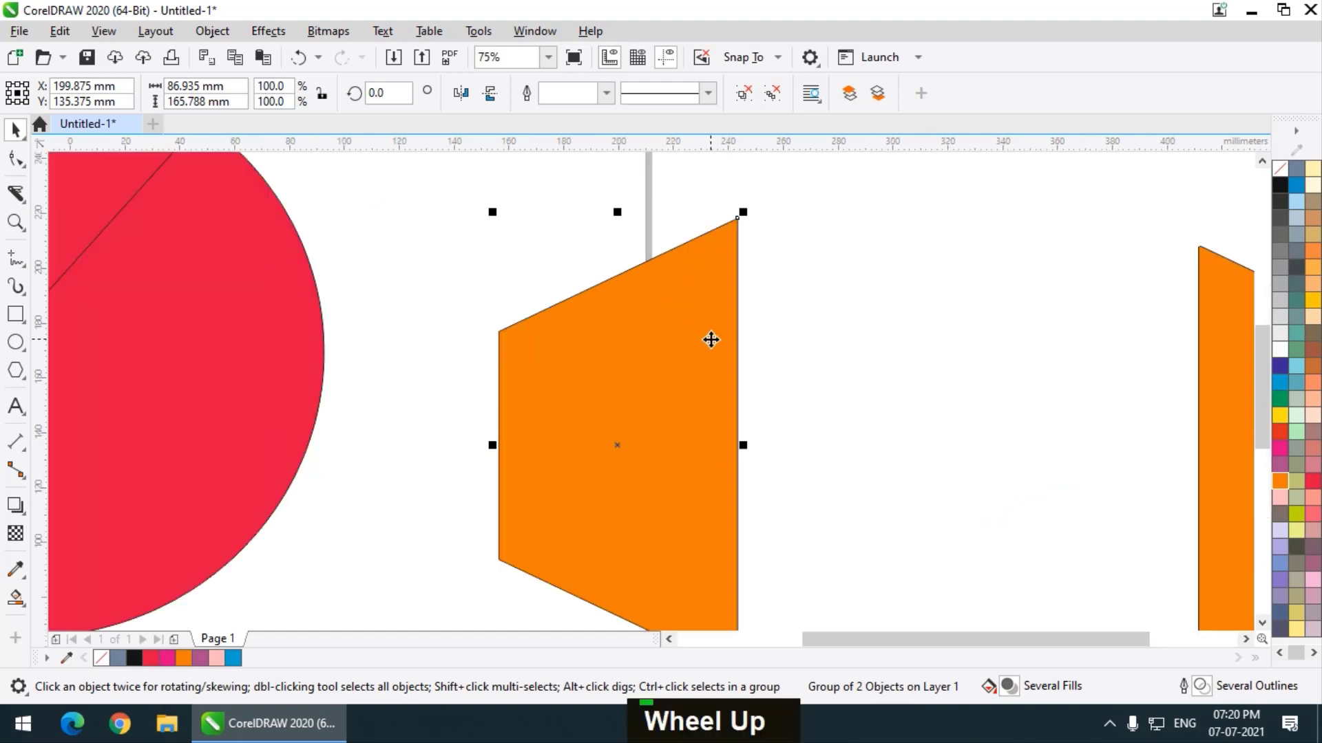
pyautogui.scroll(-2, 510, 311)
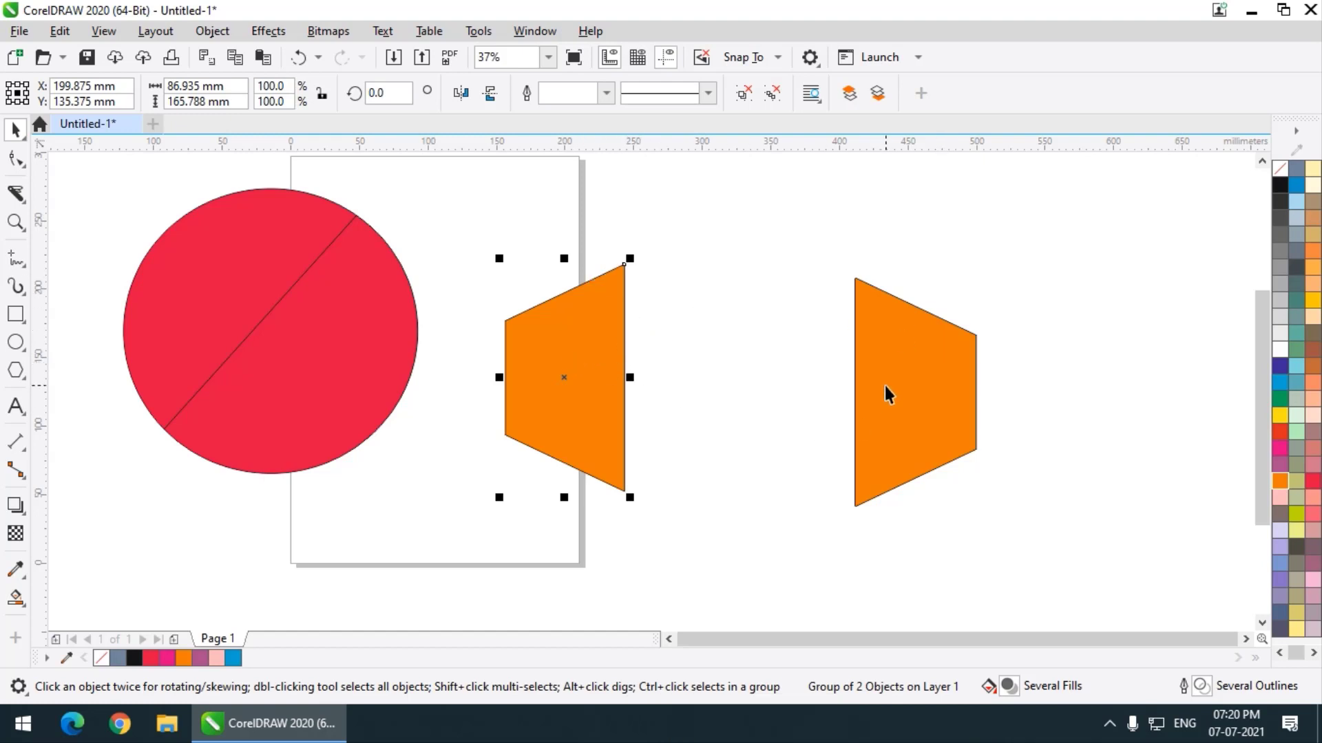
pyautogui.scroll(-2, 860, 356)
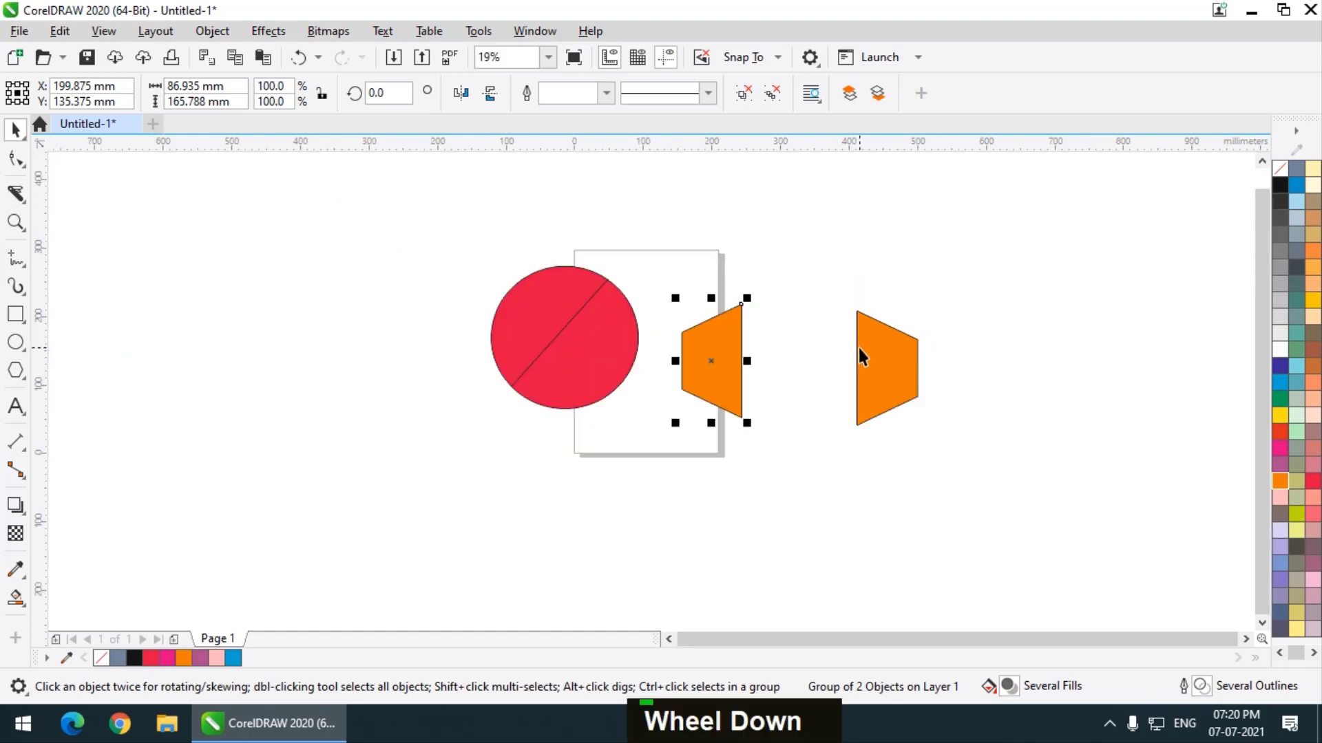
pyautogui.scroll(2, 684, 342)
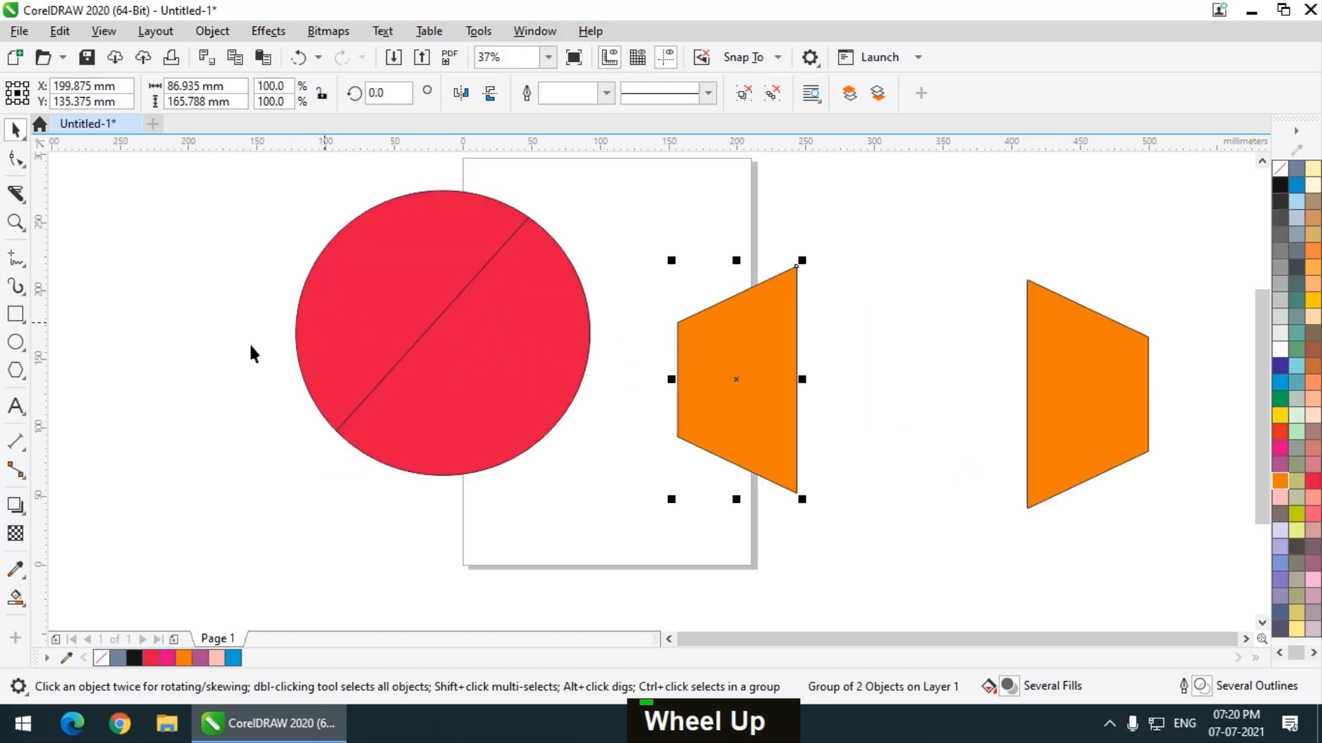
# - Delete the red circle and both orange hexagon halves, and fit the empty page in view
pyautogui.scroll(-2, 275, 207)
pyautogui.moveTo(291, 231); pyautogui.dragTo(949, 524)
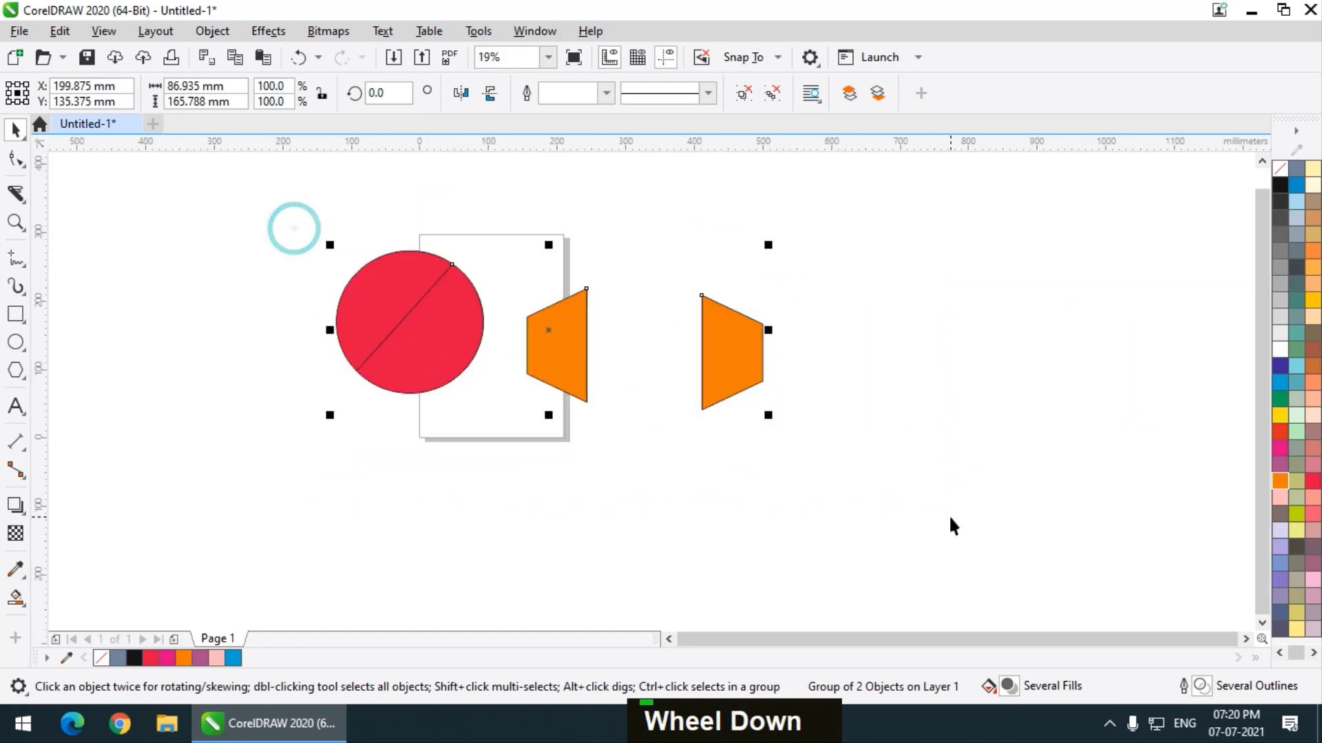
pyautogui.press('Delete')
pyautogui.hotkey('shift', 'F4')
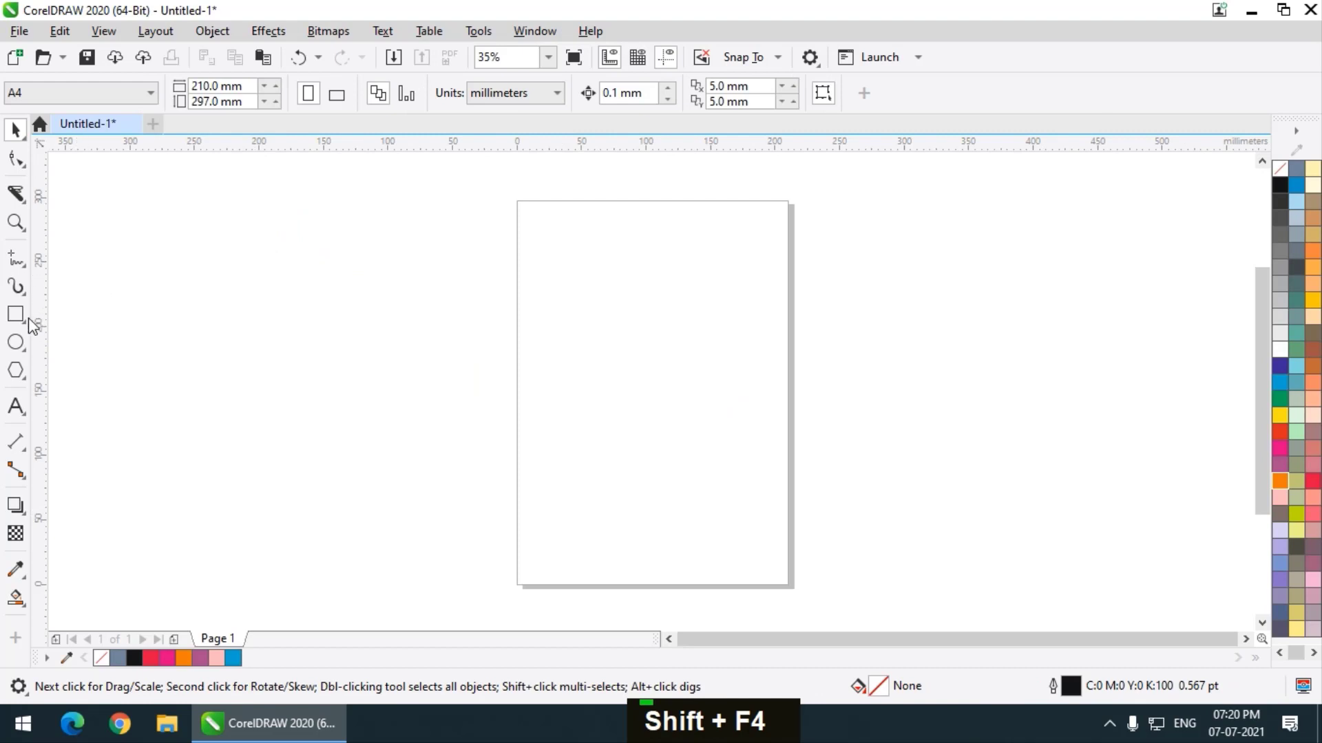
# - Draw an ellipse of about 199 × 191 mm over the page's left edge and fill it purple (C:20 M:80 Y:0 K:20)
pyautogui.click(15, 342)
pyautogui.moveTo(407, 281); pyautogui.dragTo(665, 529)
pyautogui.click(1280, 463)
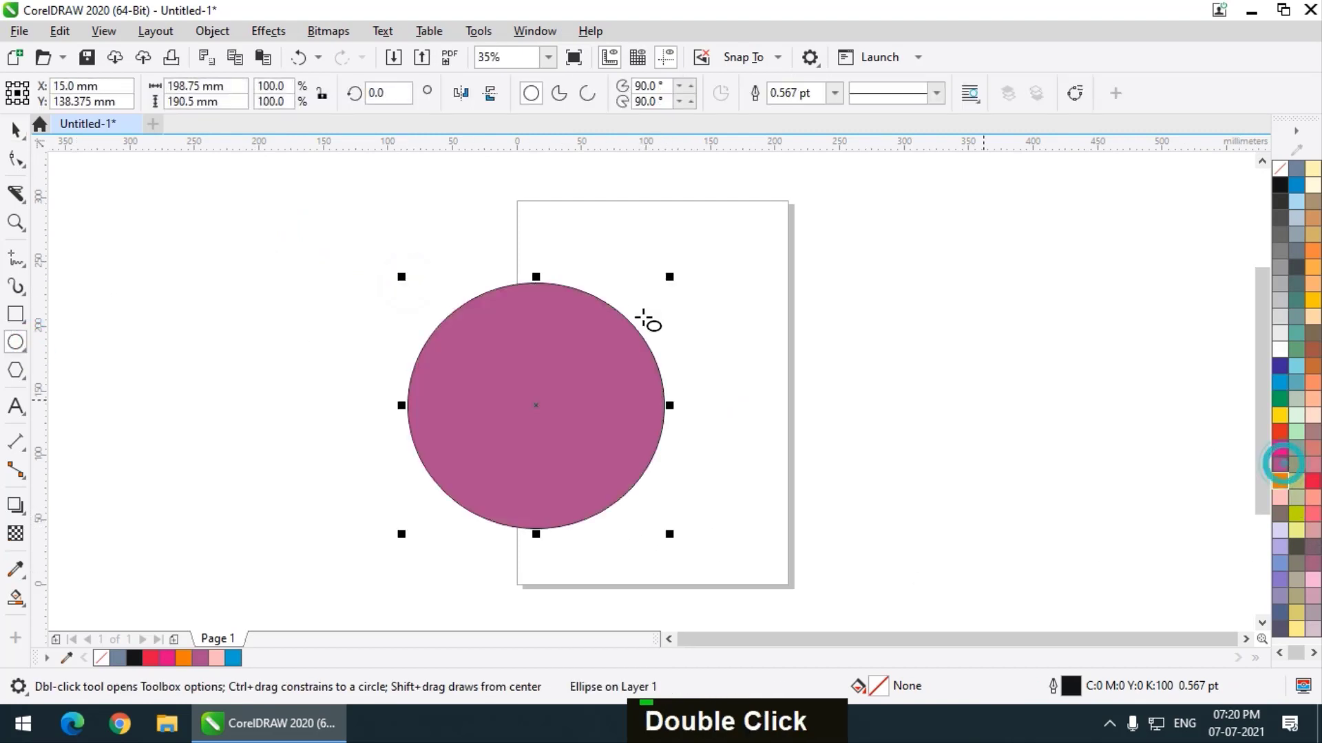
# - Set the purple ellipse's outline width to 16.0 pt
pyautogui.click(16, 195)
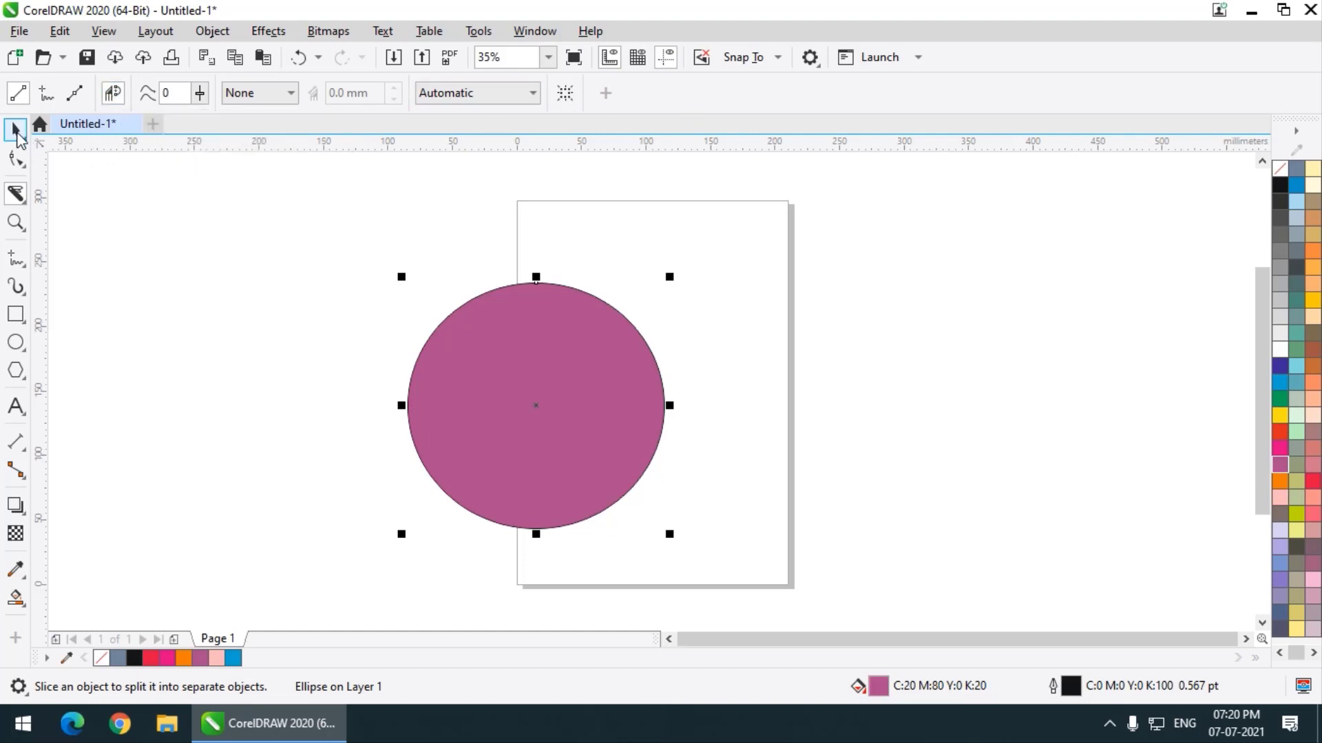
pyautogui.click(15, 130)
pyautogui.click(834, 92)
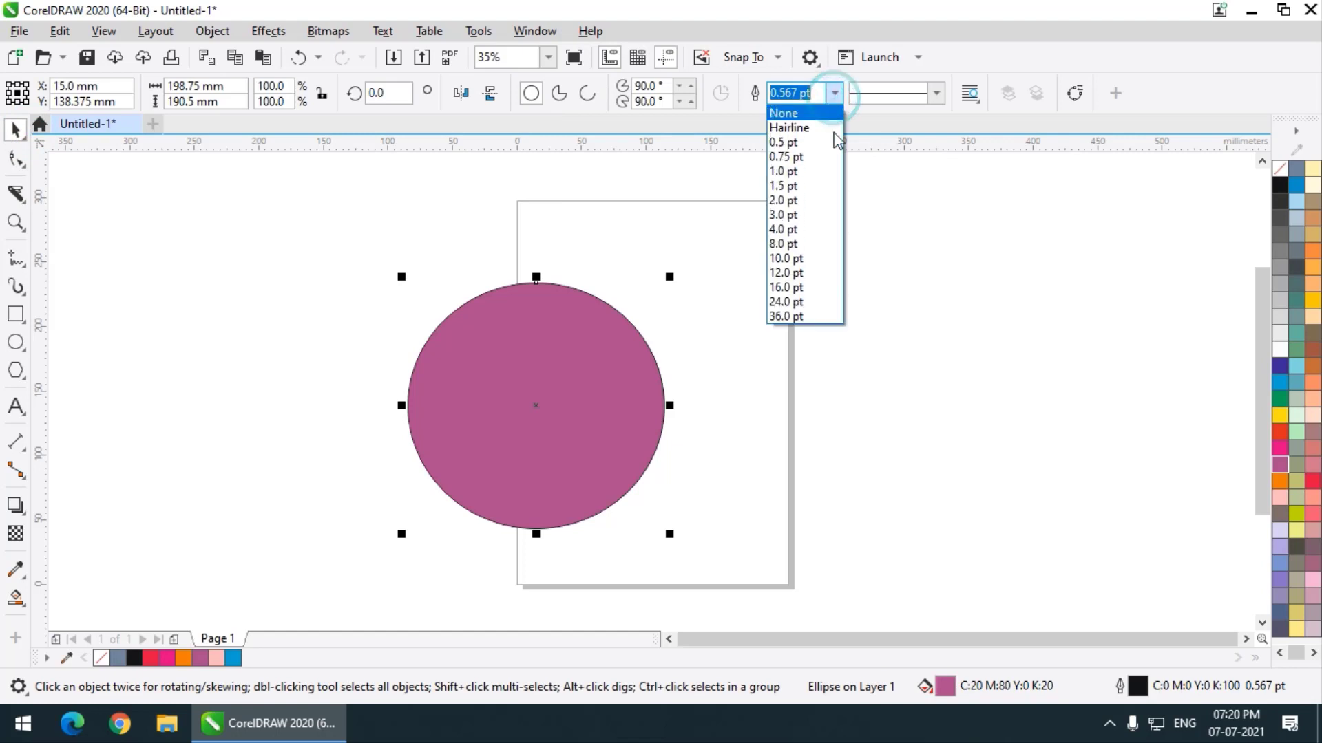
pyautogui.click(812, 287)
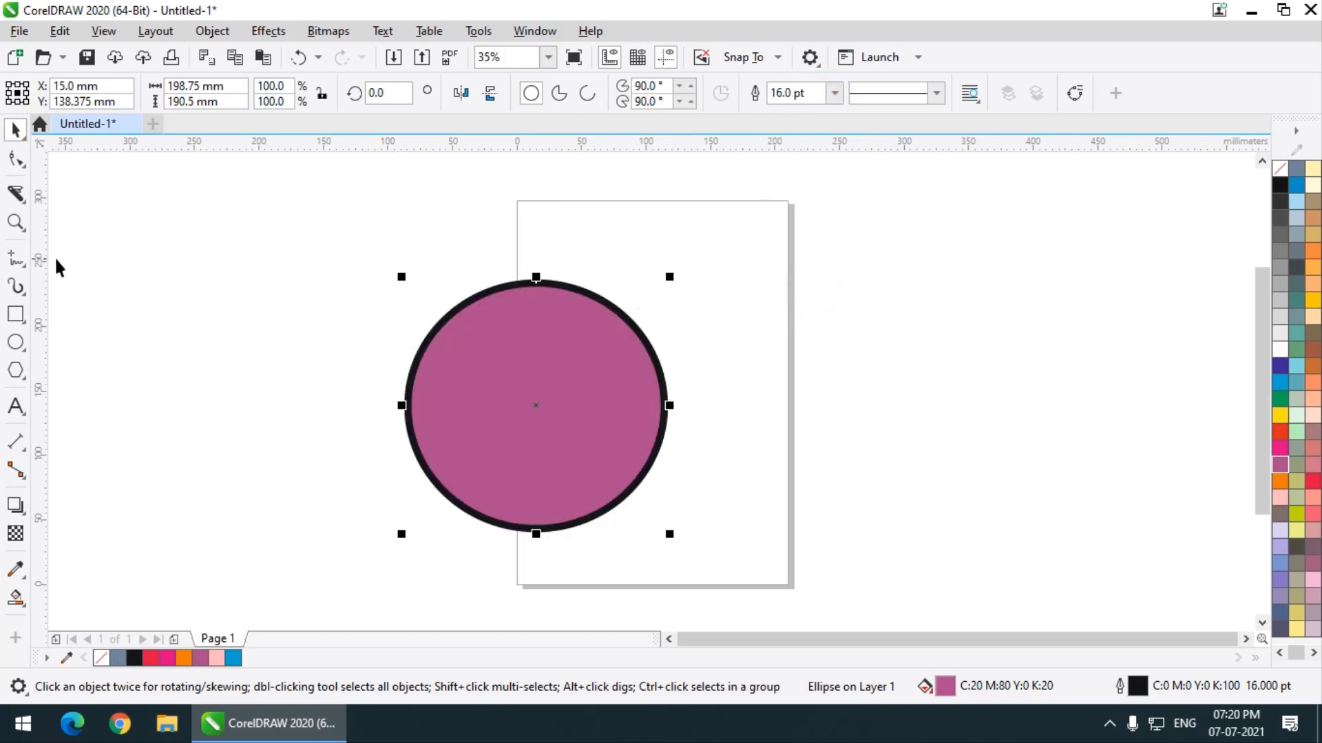
# - Slice the purple ellipse vertically through its centre with the Knife tool and move the left half away to the left
pyautogui.click(19, 195)
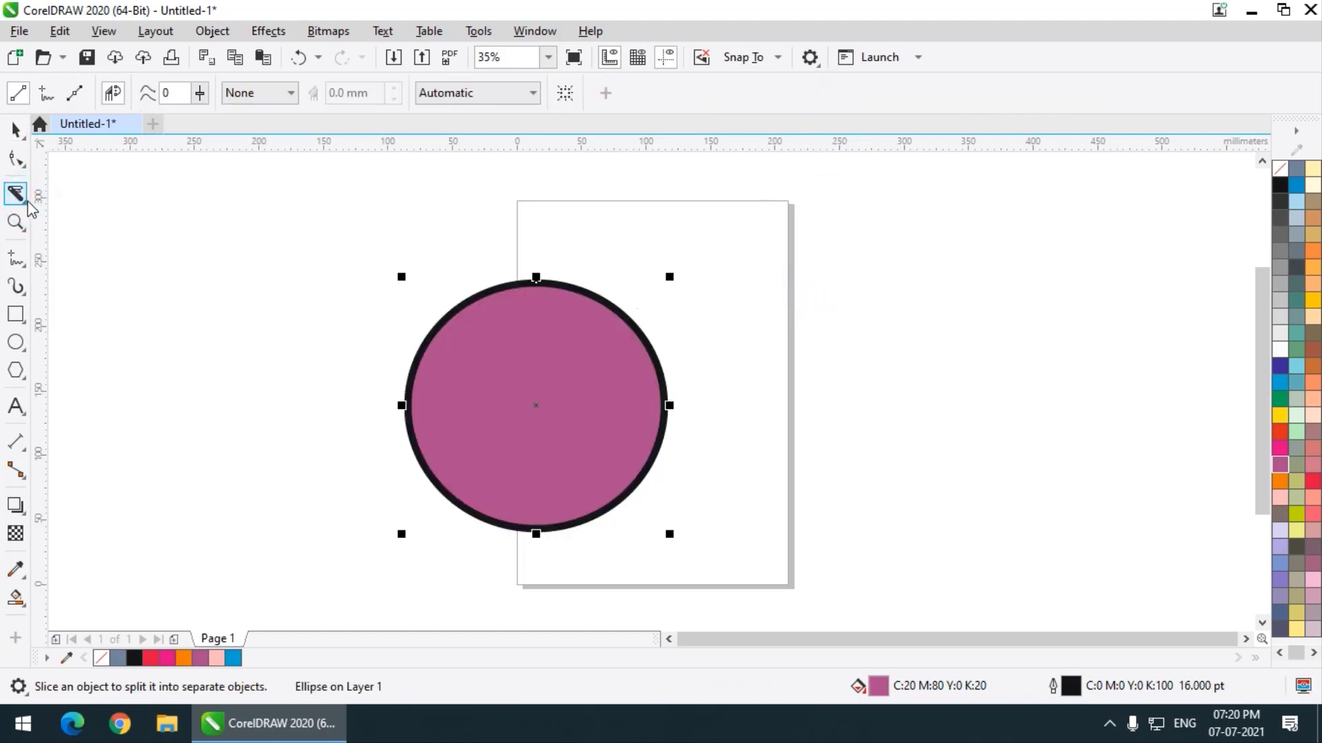
pyautogui.click(27, 197)
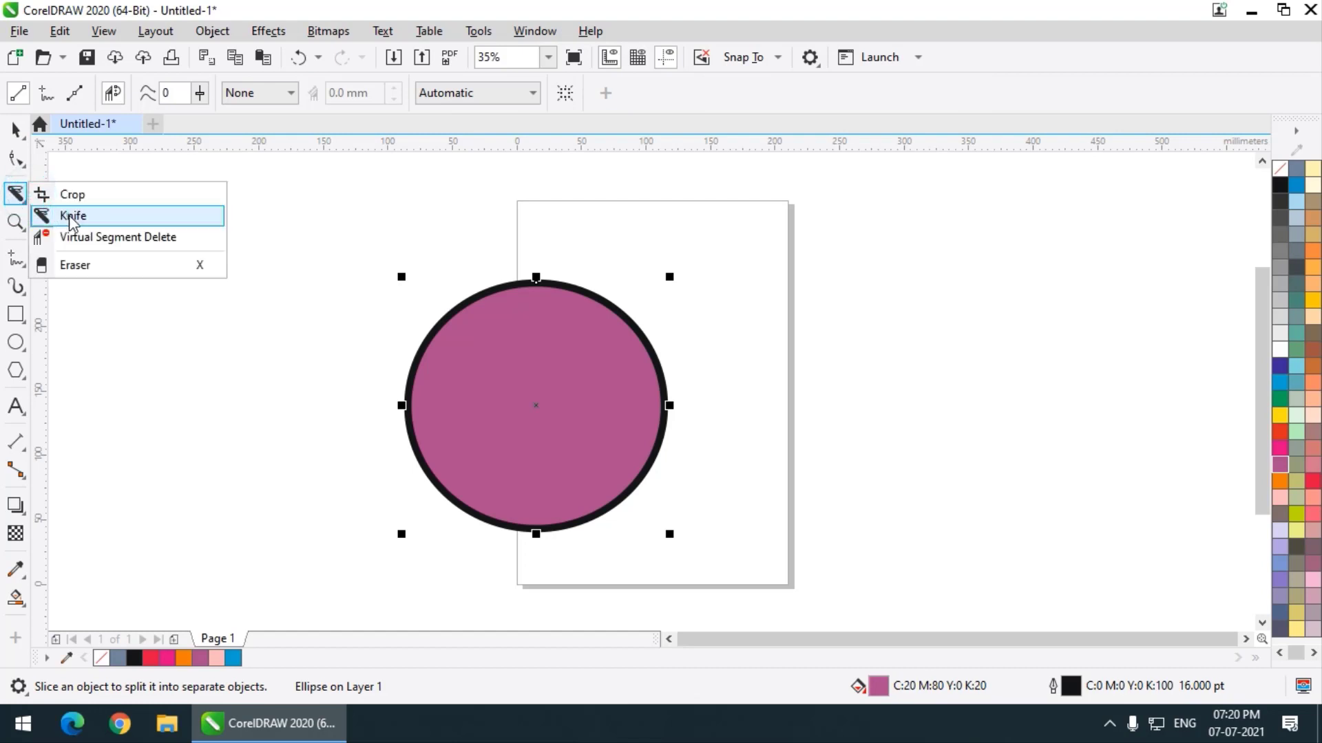
pyautogui.click(72, 217)
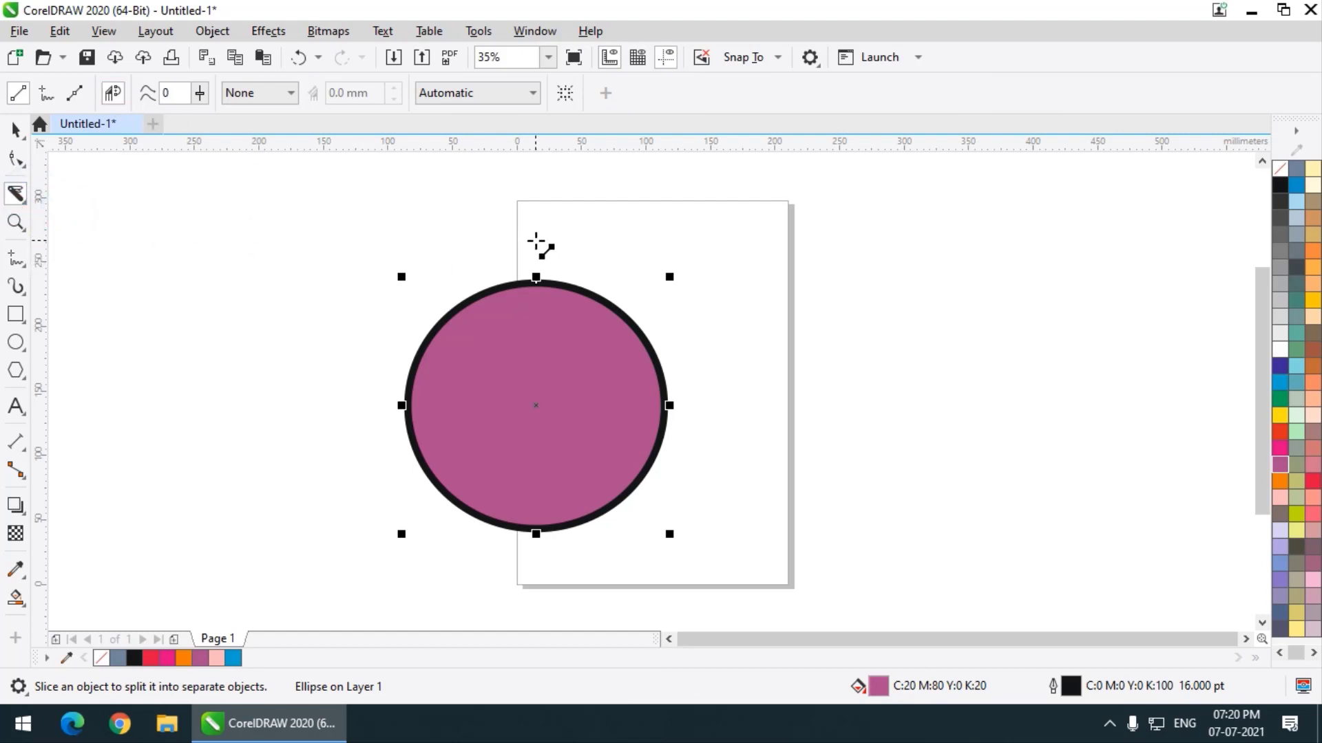
pyautogui.moveTo(536, 238); pyautogui.dragTo(543, 569)
pyautogui.click(15, 130)
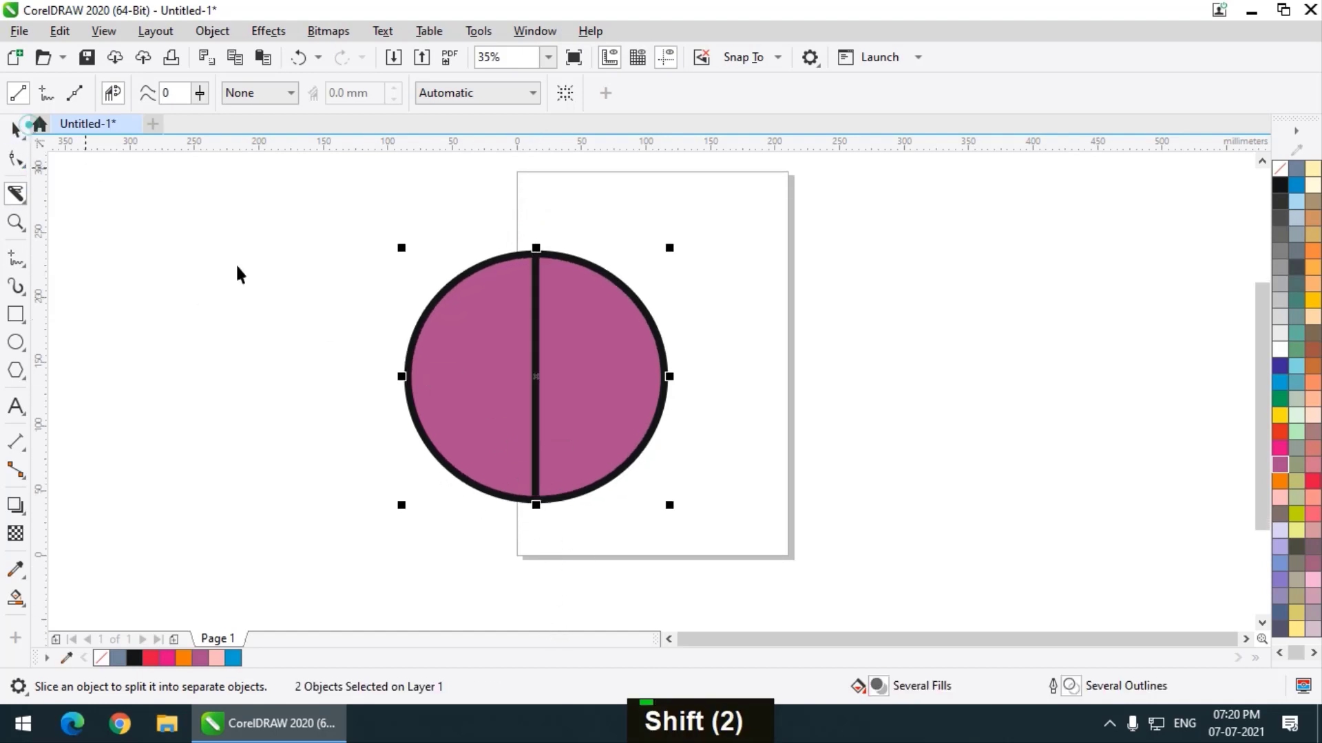
pyautogui.click(283, 289)
pyautogui.moveTo(504, 399); pyautogui.dragTo(401, 406)
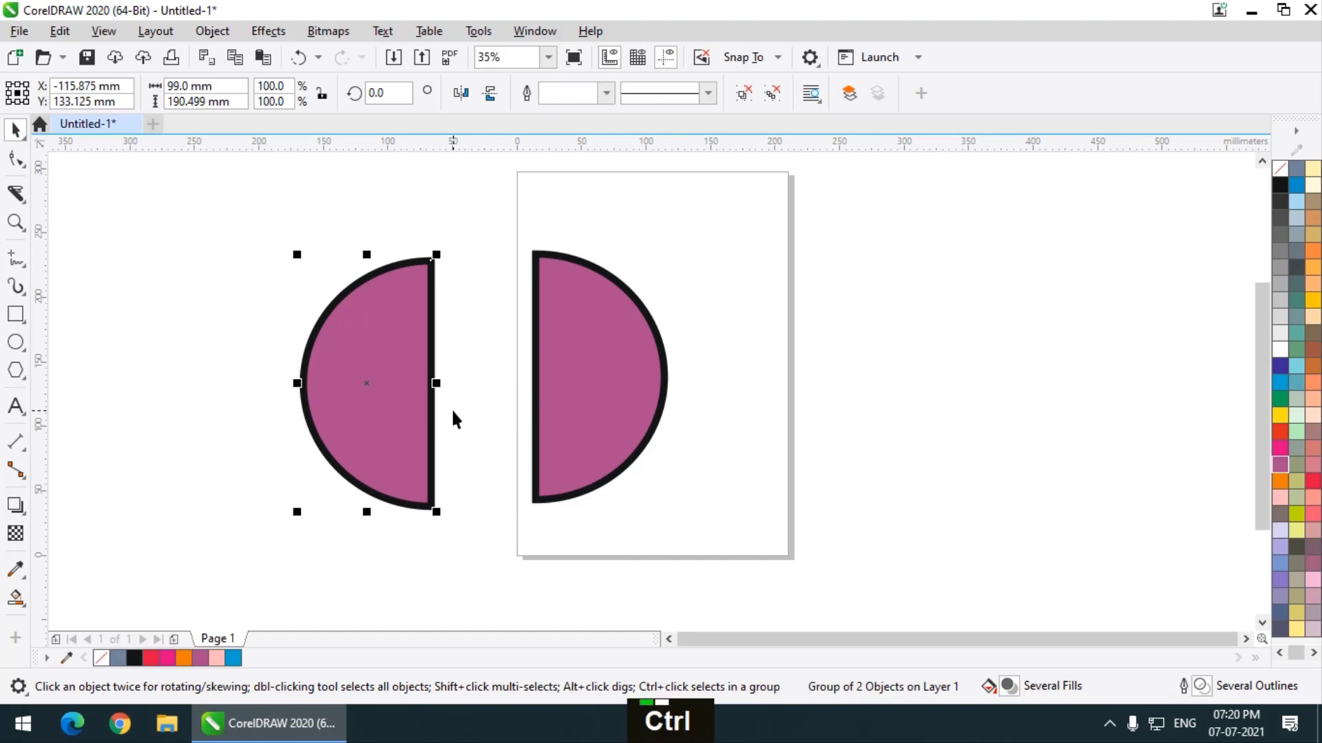
# - Undo the left half's move and the slice, and turn off Auto-close on cut for the Knife tool
pyautogui.hotkey('ctrl', 'z')
pyautogui.hotkey('ctrl', 'z')
pyautogui.click(15, 200)
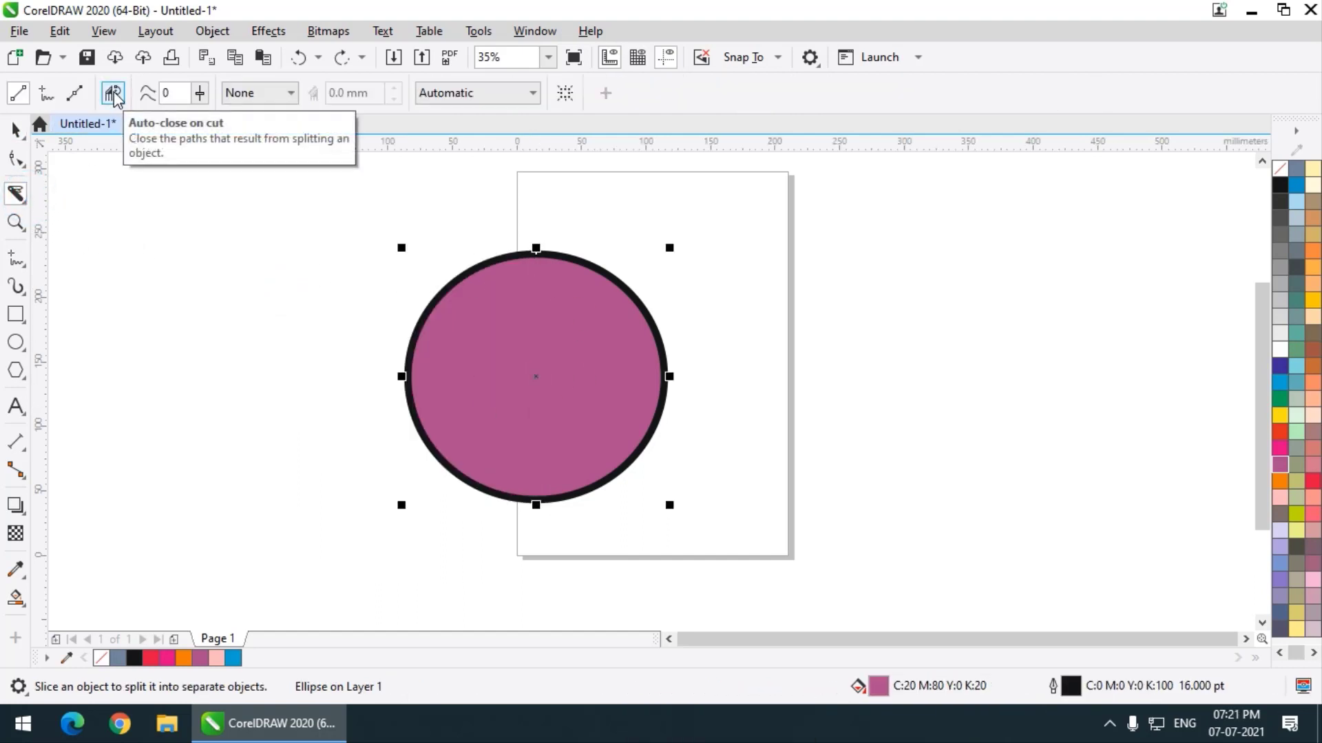
pyautogui.click(114, 93)
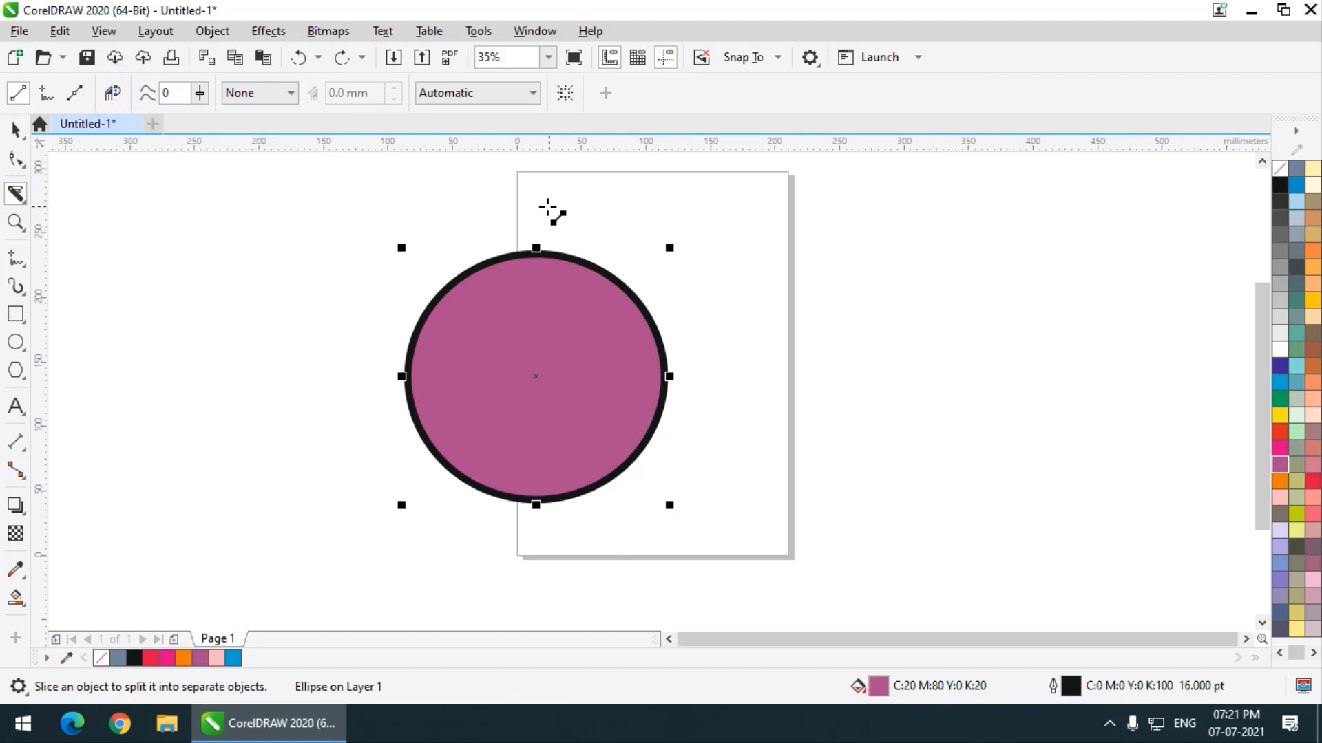
# - Slice the purple ellipse vertically near its centre with Auto-close on cut off, and move the left half away to the left
pyautogui.moveTo(540, 201); pyautogui.dragTo(533, 564)
pyautogui.press('shift')
pyautogui.press('shift')
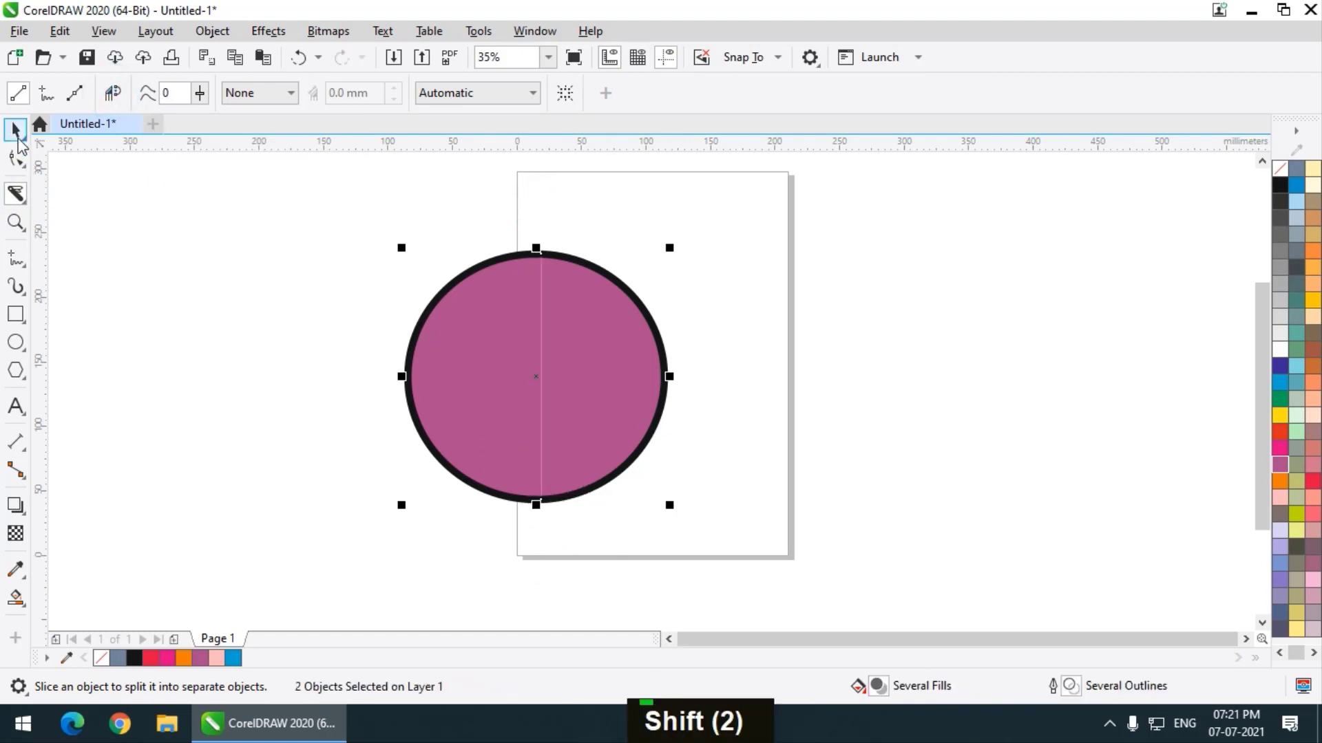
pyautogui.click(188, 218)
pyautogui.click(628, 400)
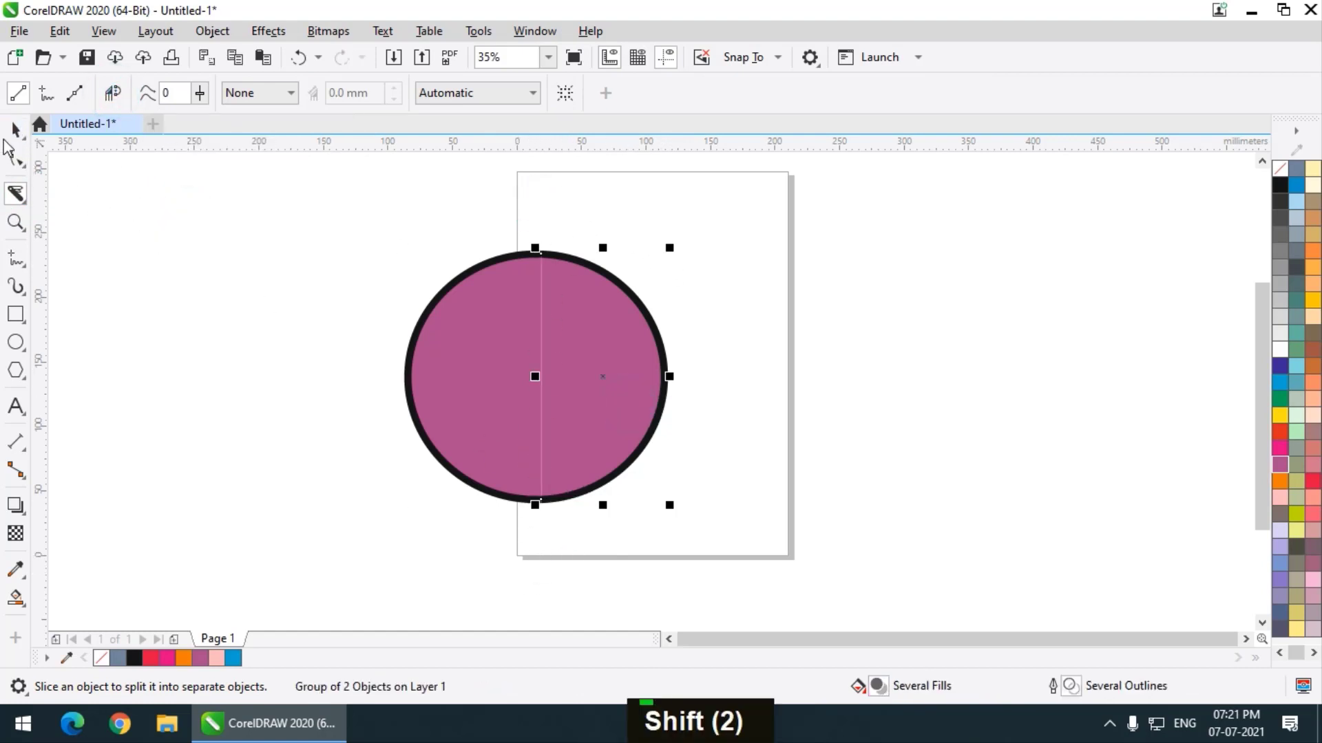
pyautogui.click(14, 131)
pyautogui.click(159, 212)
pyautogui.moveTo(483, 354); pyautogui.dragTo(324, 372)
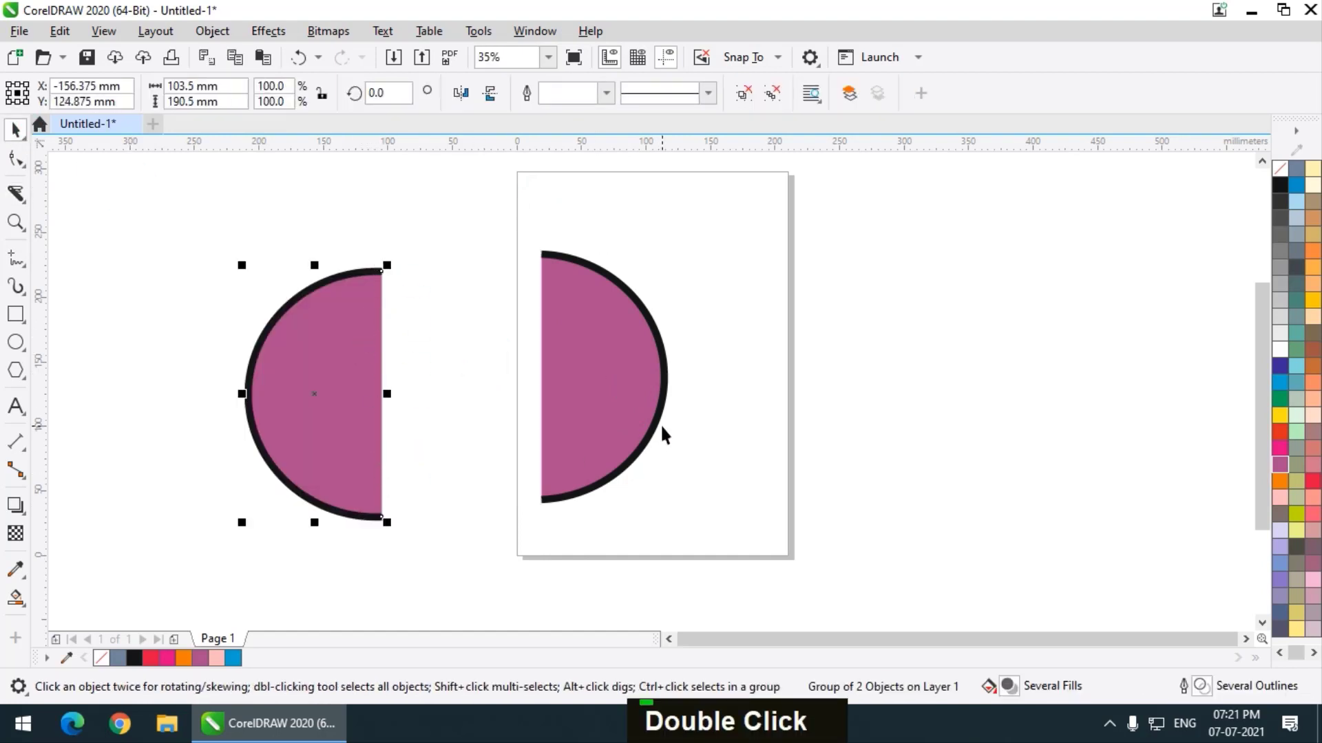
# - Undo the move and the slice made with Auto-close on cut off, keeping the Knife tool active
pyautogui.click(15, 194)
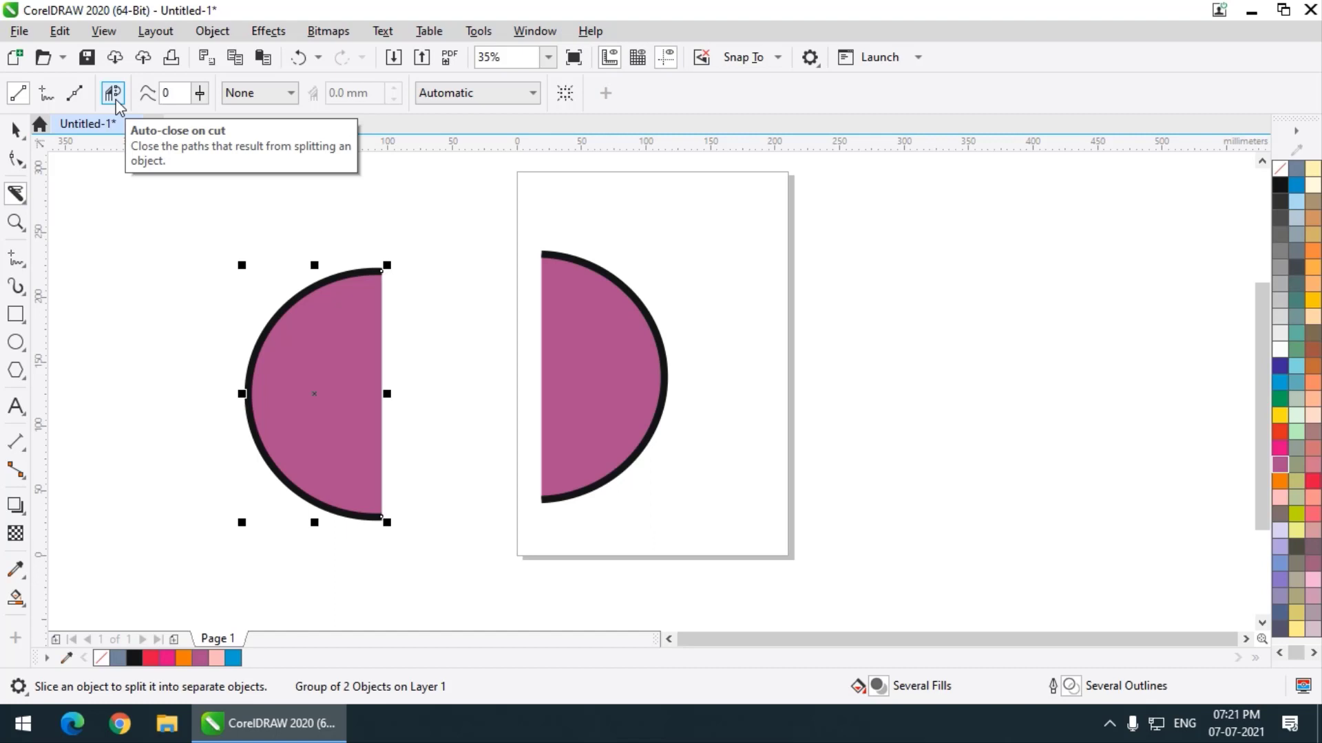
pyautogui.hotkey('ctrl', 'z')
pyautogui.hotkey('ctrl', 'z')
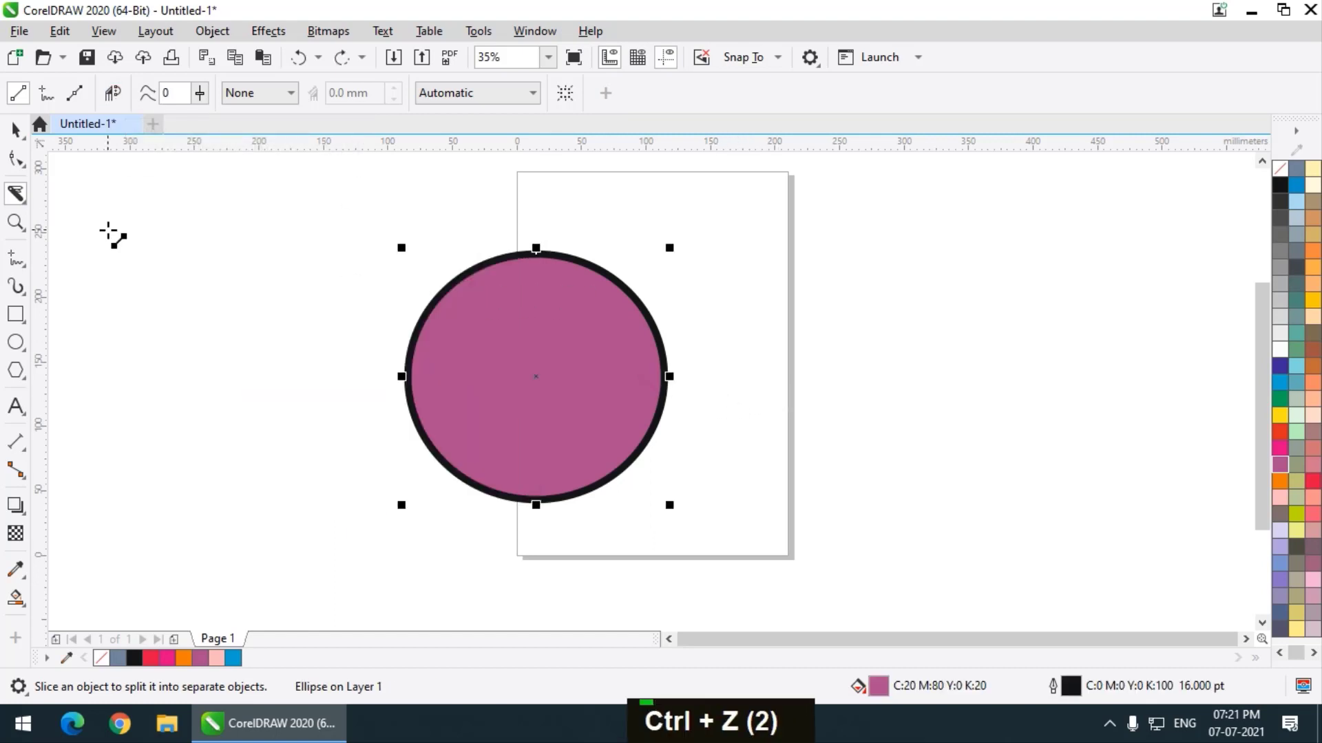
pyautogui.click(16, 195)
pyautogui.click(86, 217)
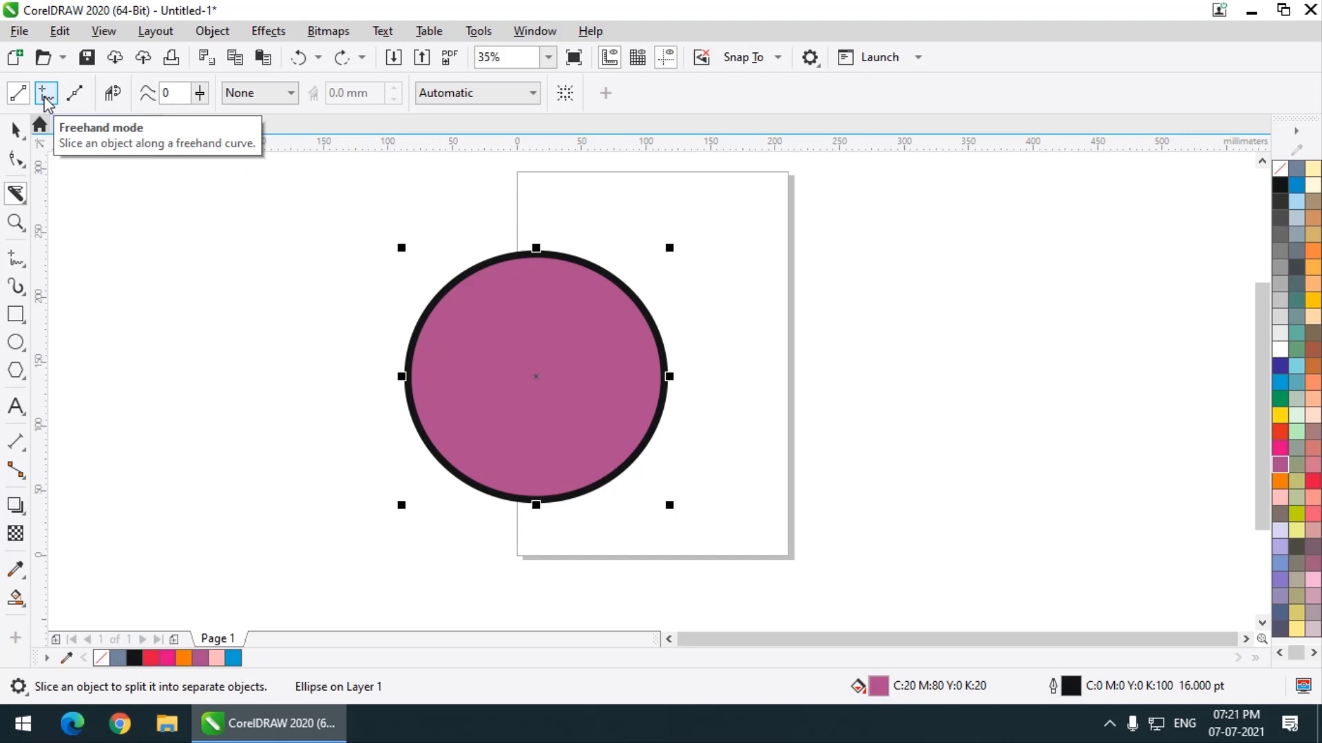
# - Draw a trial line with the Freehand tool to the right of the purple ellipse and delete it
pyautogui.click(16, 260)
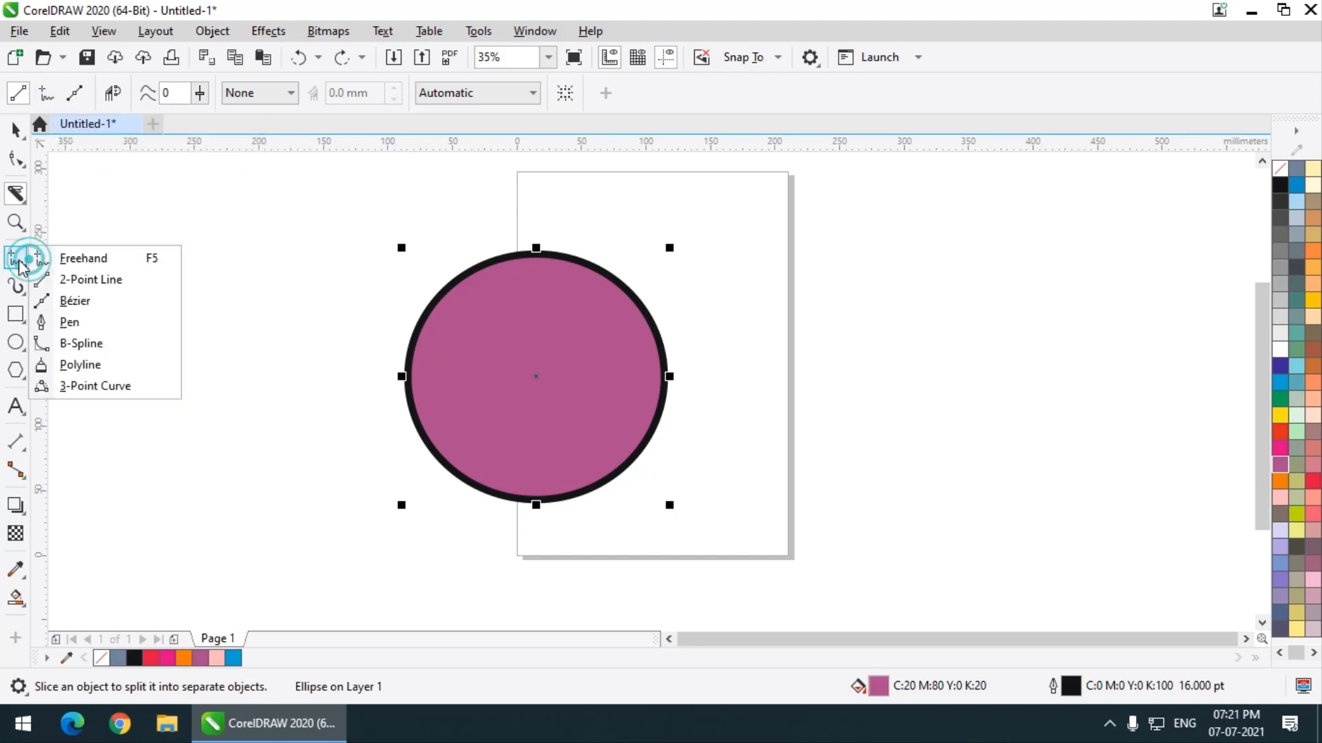
pyautogui.click(60, 265)
pyautogui.moveTo(762, 237)
pyautogui.mouseDown()
pyautogui.moveTo(791, 536)
pyautogui.moveTo(952, 355)
pyautogui.mouseUp()
pyautogui.press('Delete')
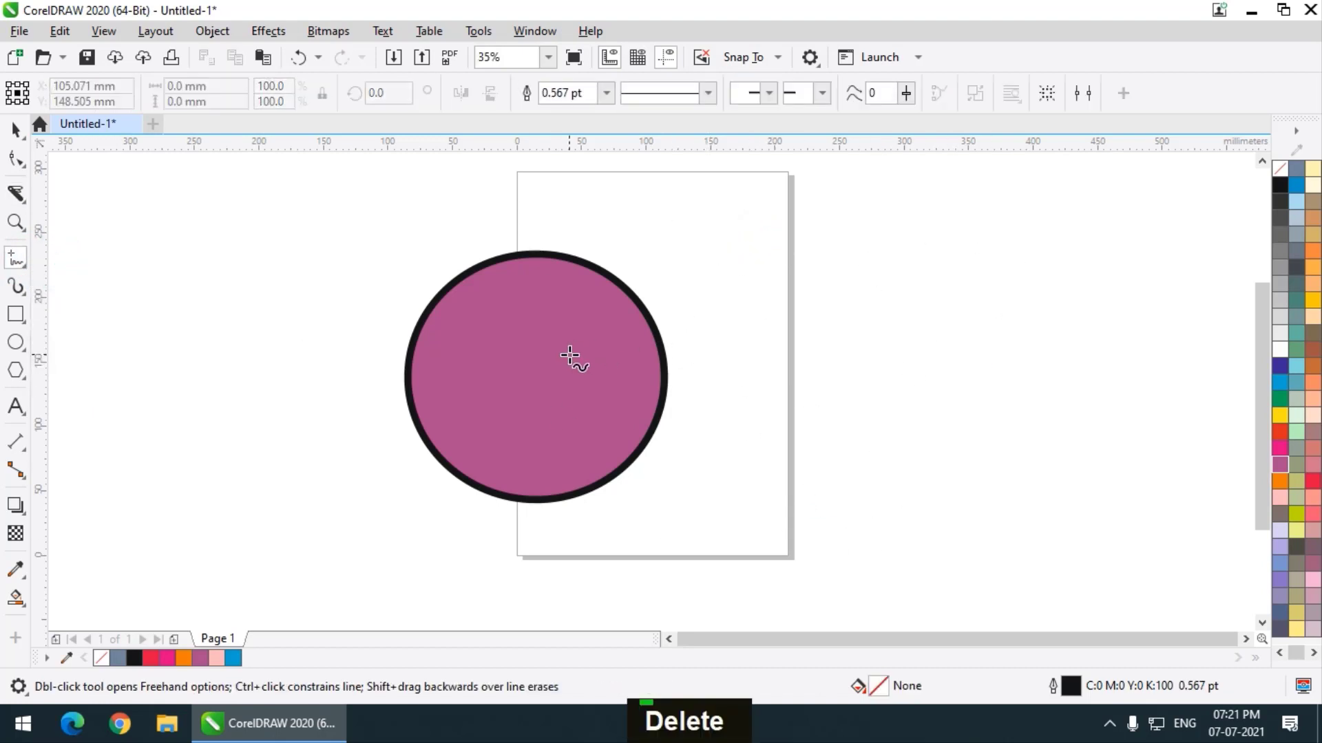
pyautogui.click(569, 355)
pyautogui.press('Escape')
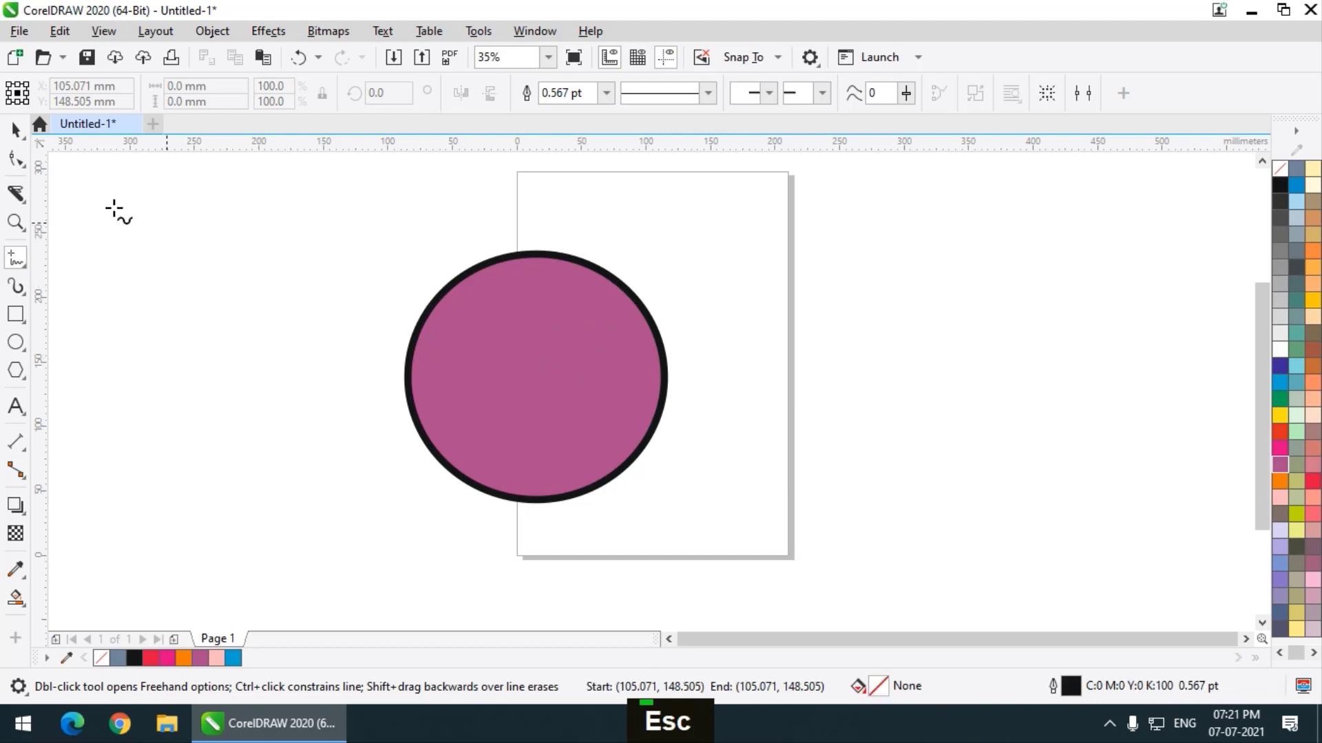
# - Slice the purple ellipse from top to bottom along a wavy curve with the Knife tool in Freehand mode, and move the left piece away
pyautogui.click(15, 129)
pyautogui.click(607, 341)
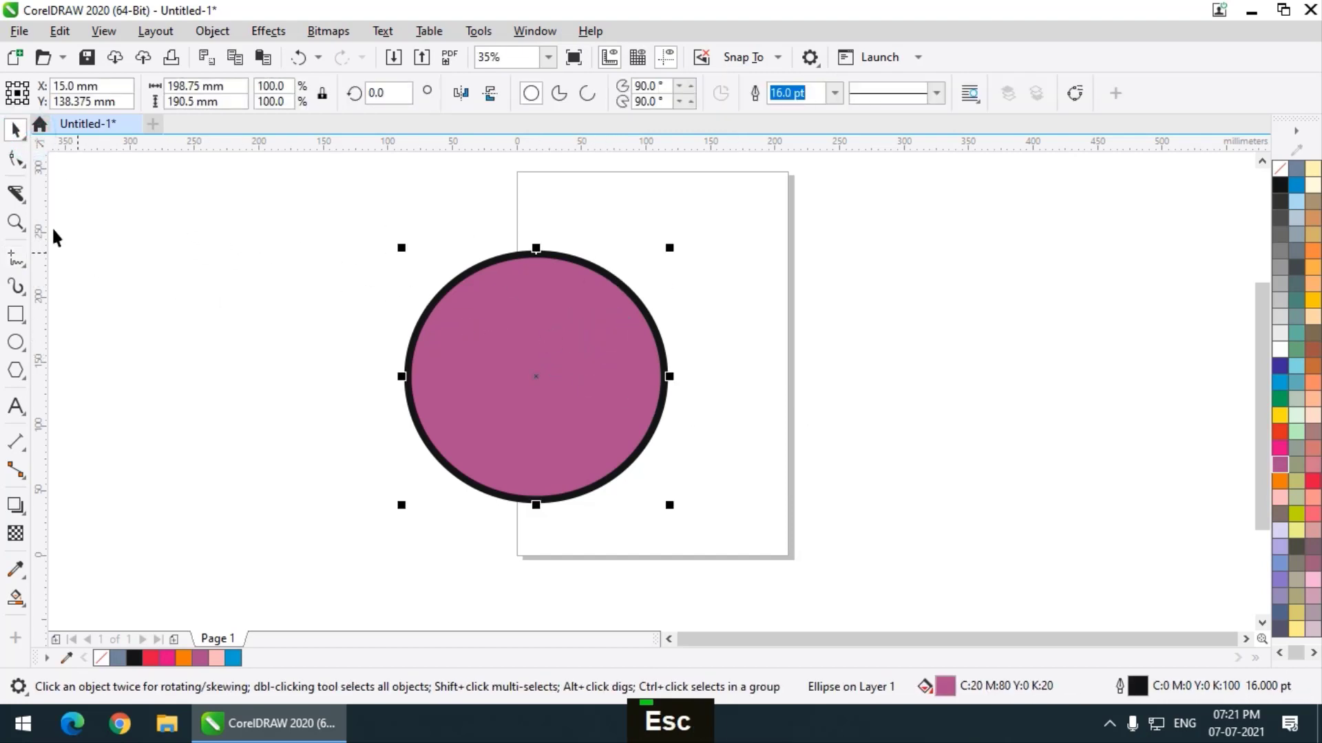
pyautogui.click(26, 197)
pyautogui.click(79, 216)
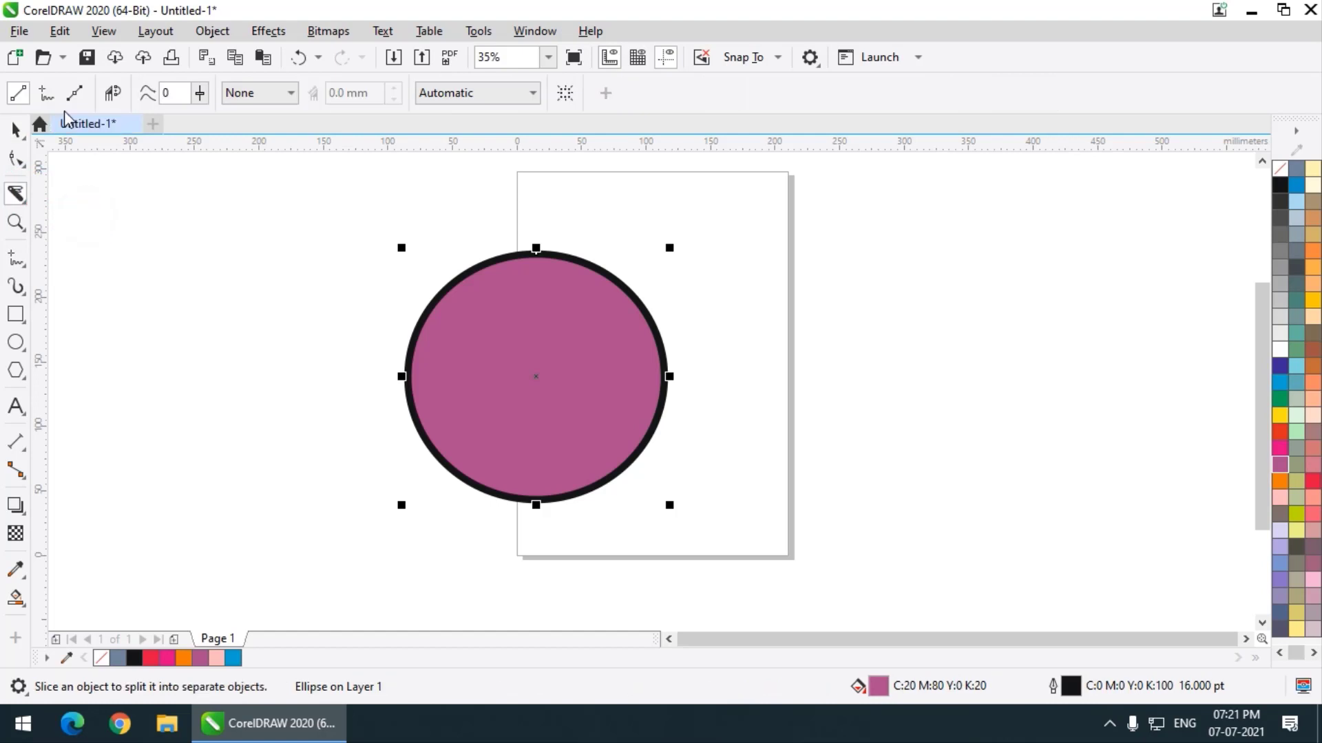
pyautogui.click(50, 101)
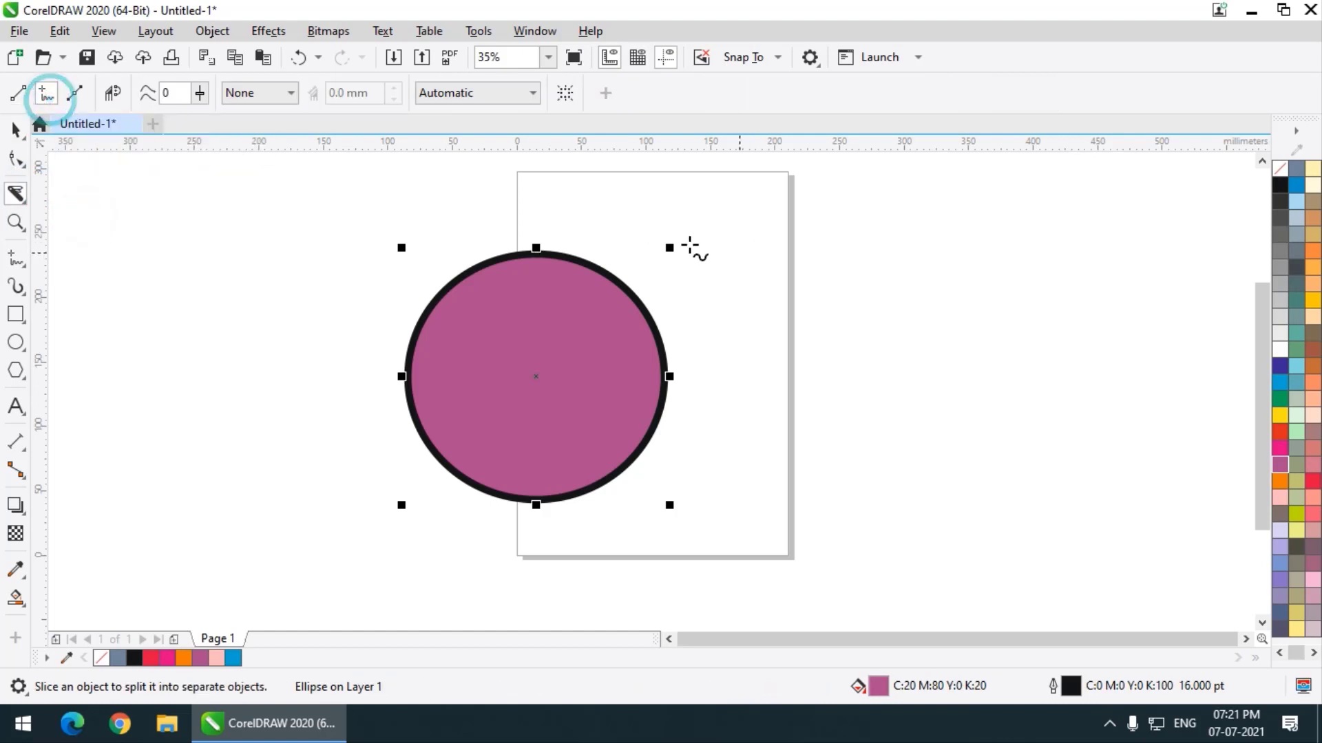
pyautogui.moveTo(554, 222)
pyautogui.mouseDown()
pyautogui.moveTo(510, 426)
pyautogui.moveTo(563, 471)
pyautogui.moveTo(566, 556)
pyautogui.mouseUp()
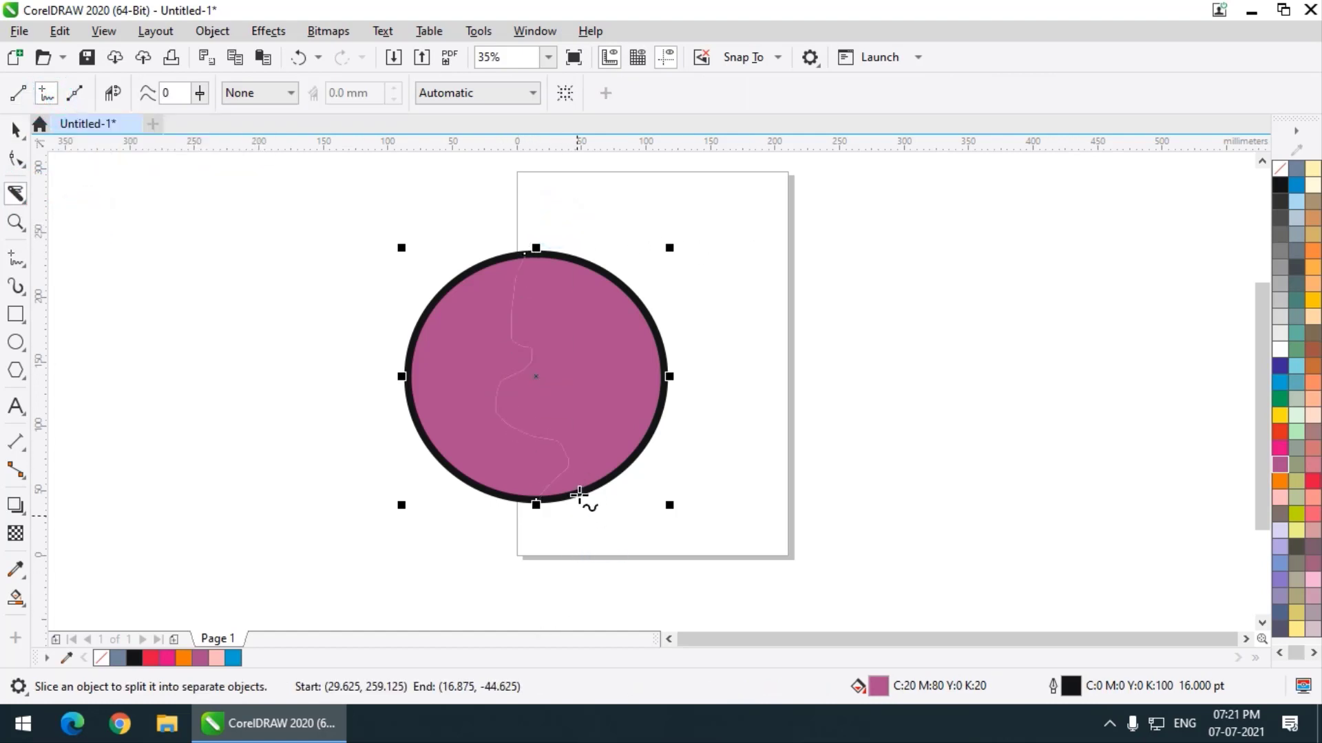
pyautogui.click(15, 128)
pyautogui.doubleClick(378, 412)
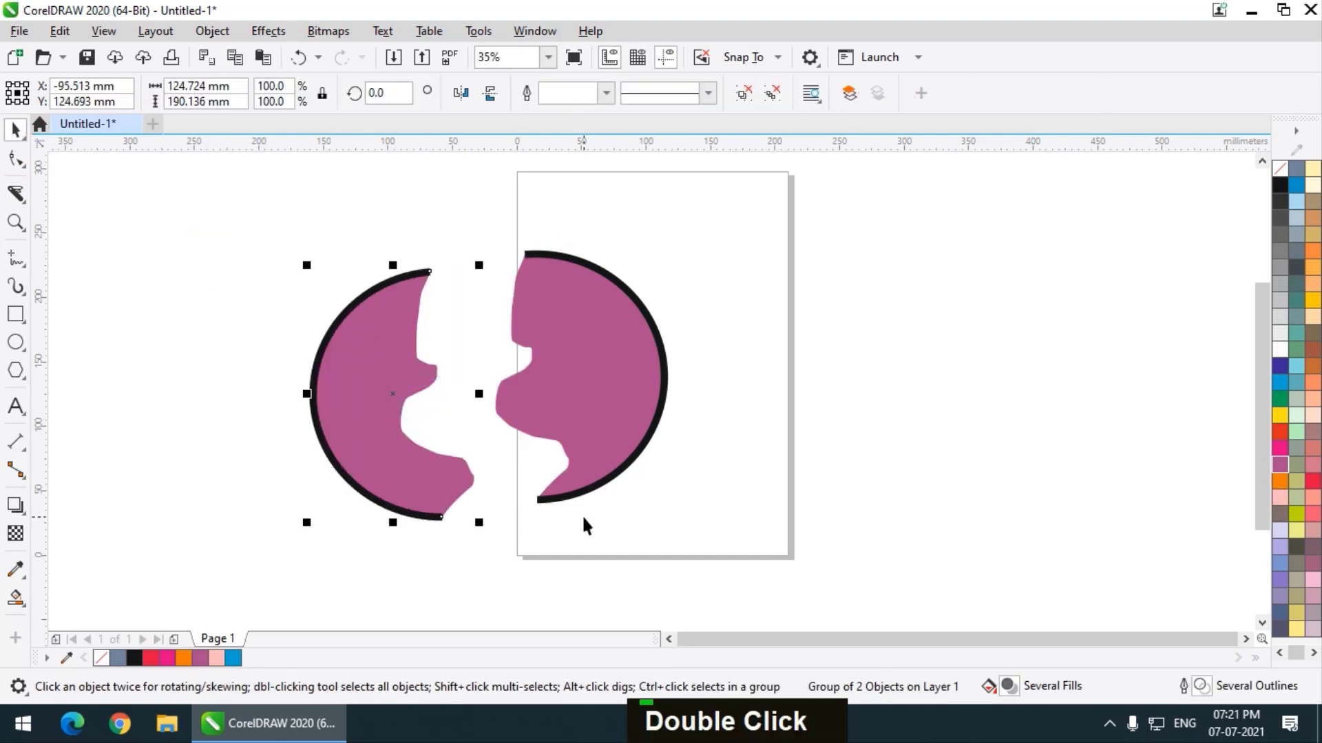
# - Undo the left piece's move and the freehand slice of the purple ellipse
pyautogui.hotkey('ctrl', 'z')
pyautogui.hotkey('ctrl', 'z')
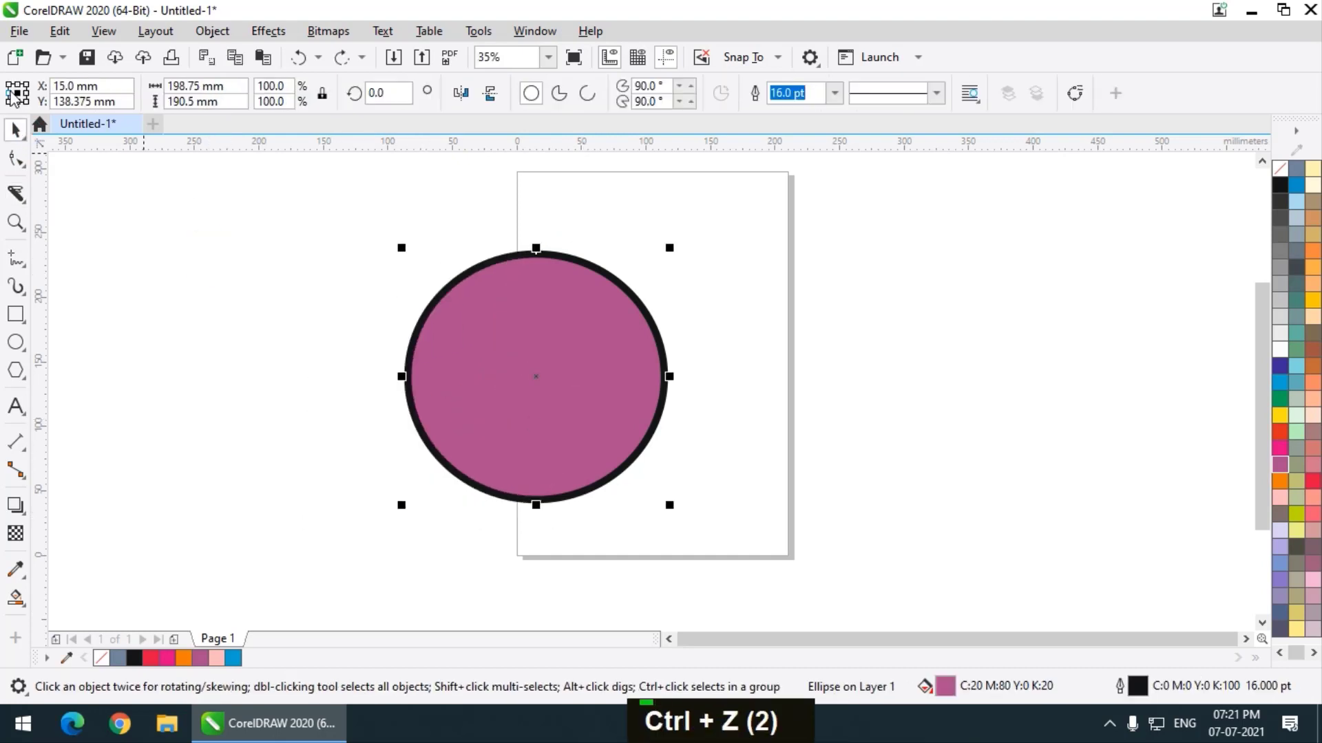
# - Slice the purple ellipse from top to bottom along an S-shaped freehand curve with the Knife tool, and move the left piece away
pyautogui.click(15, 194)
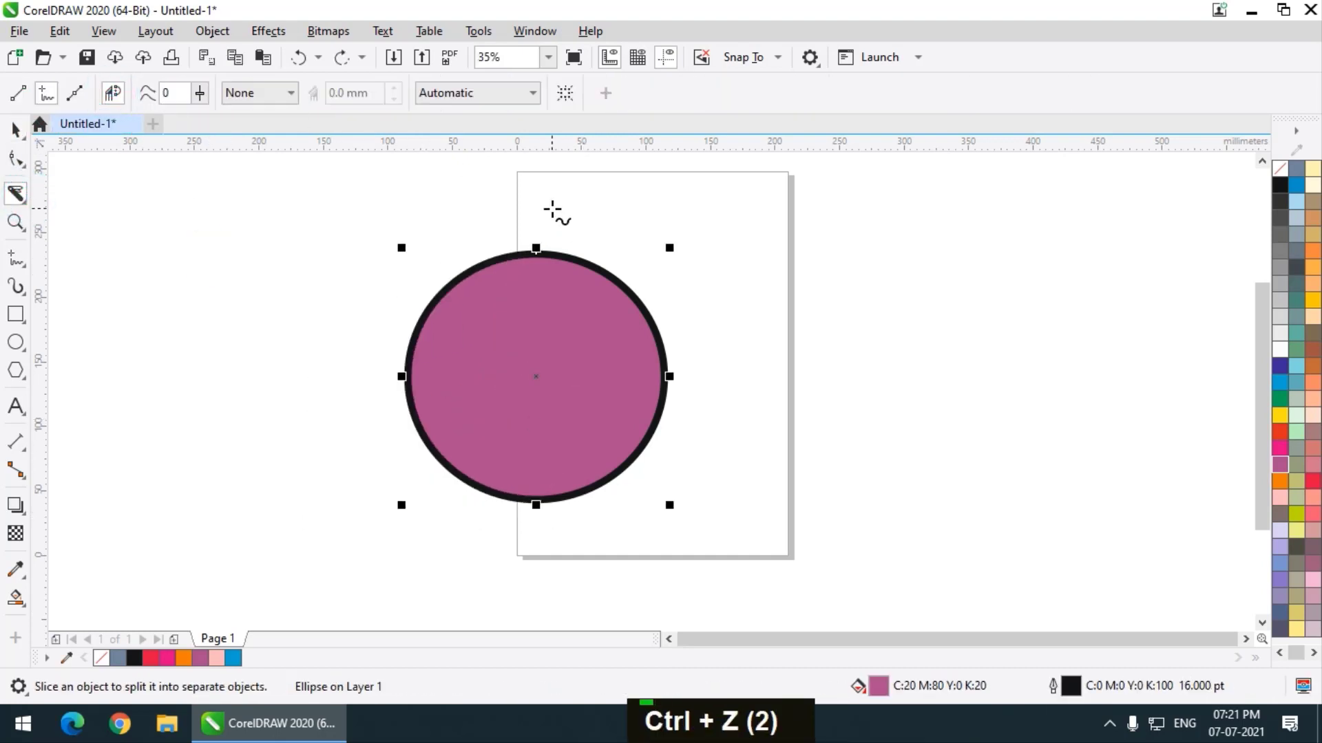
pyautogui.moveTo(552, 209); pyautogui.dragTo(559, 601)
pyautogui.click(15, 131)
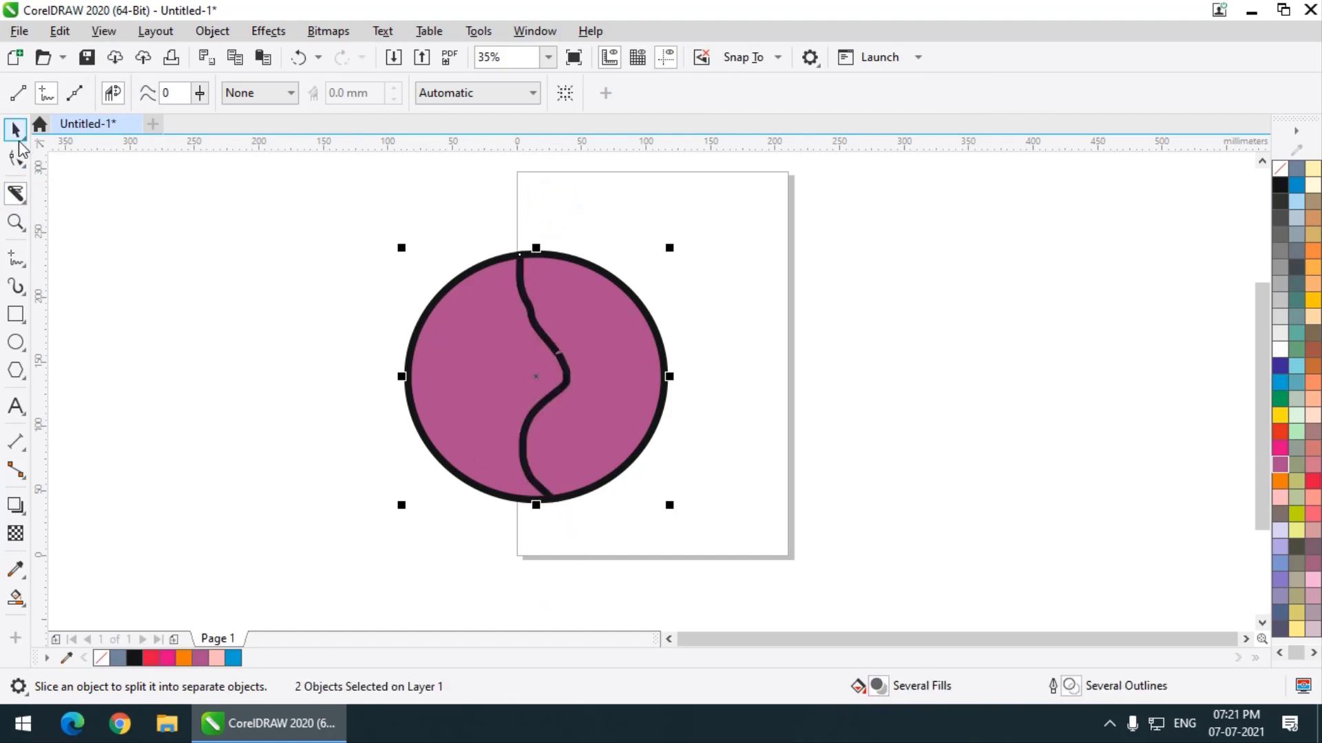
pyautogui.click(245, 281)
pyautogui.moveTo(503, 423); pyautogui.dragTo(400, 428)
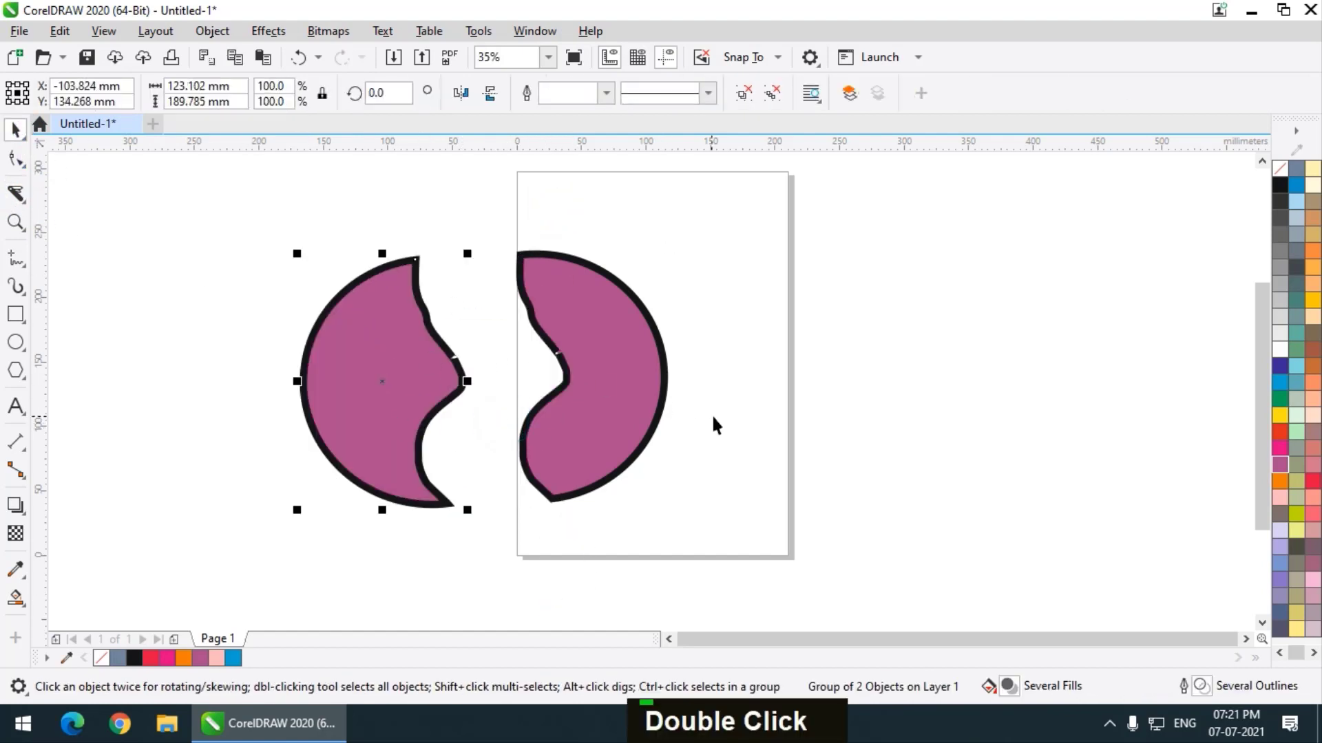
# - Undo the left piece's move and the S-shaped freehand slice, and switch the Knife tool to Bézier mode
pyautogui.hotkey('ctrl', 'z')
pyautogui.hotkey('ctrl', 'z')
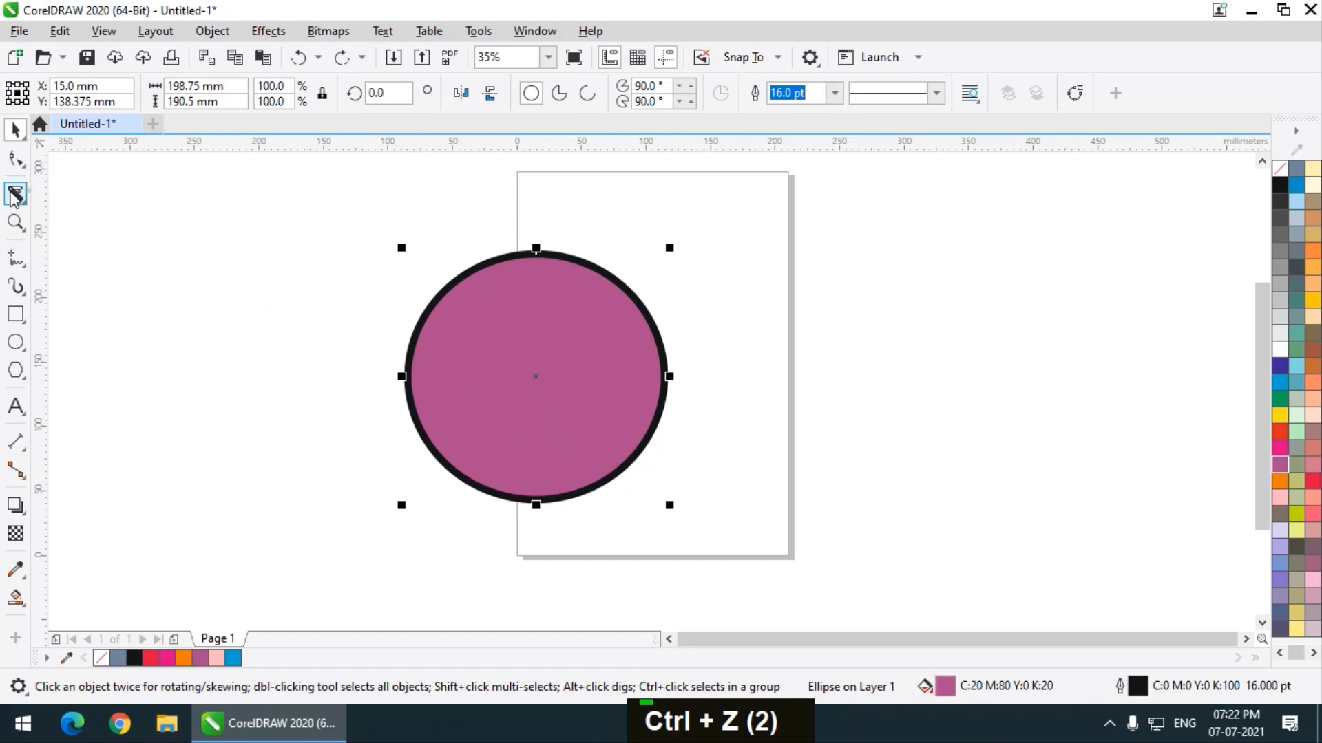
pyautogui.click(15, 194)
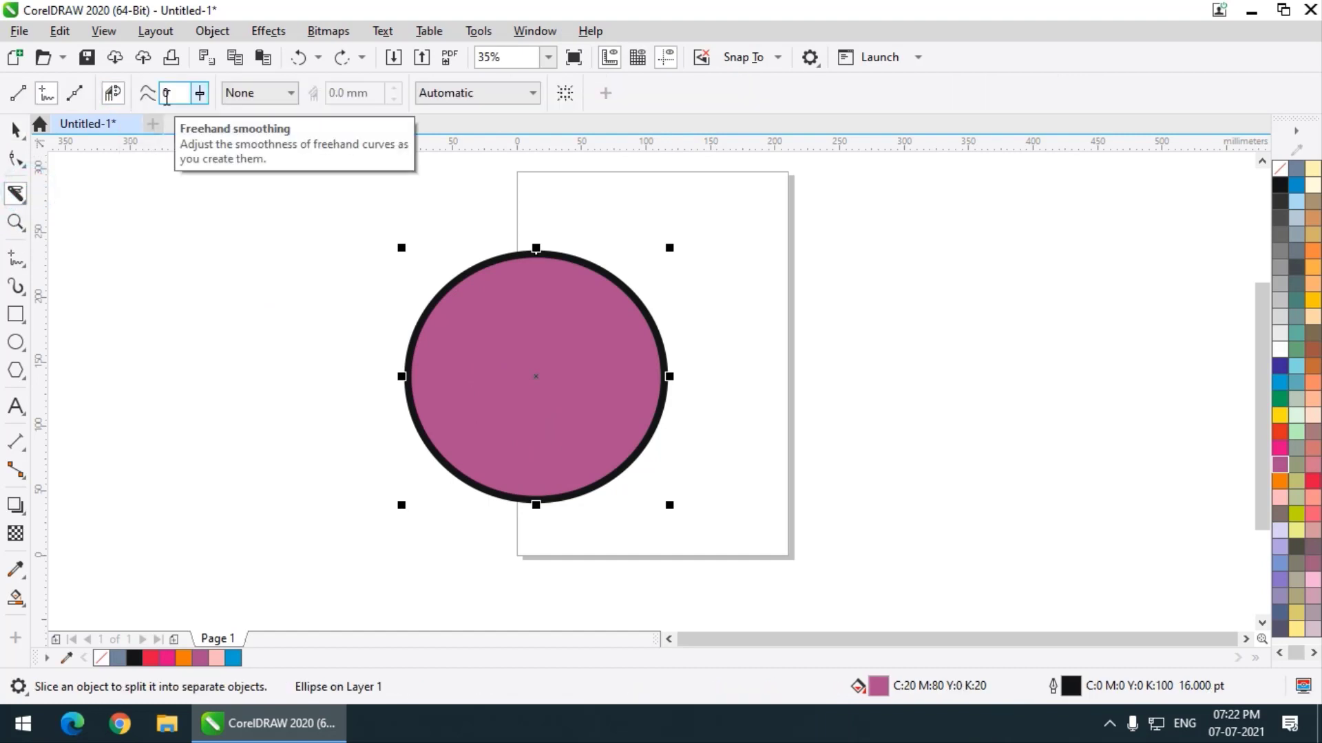
pyautogui.click(76, 99)
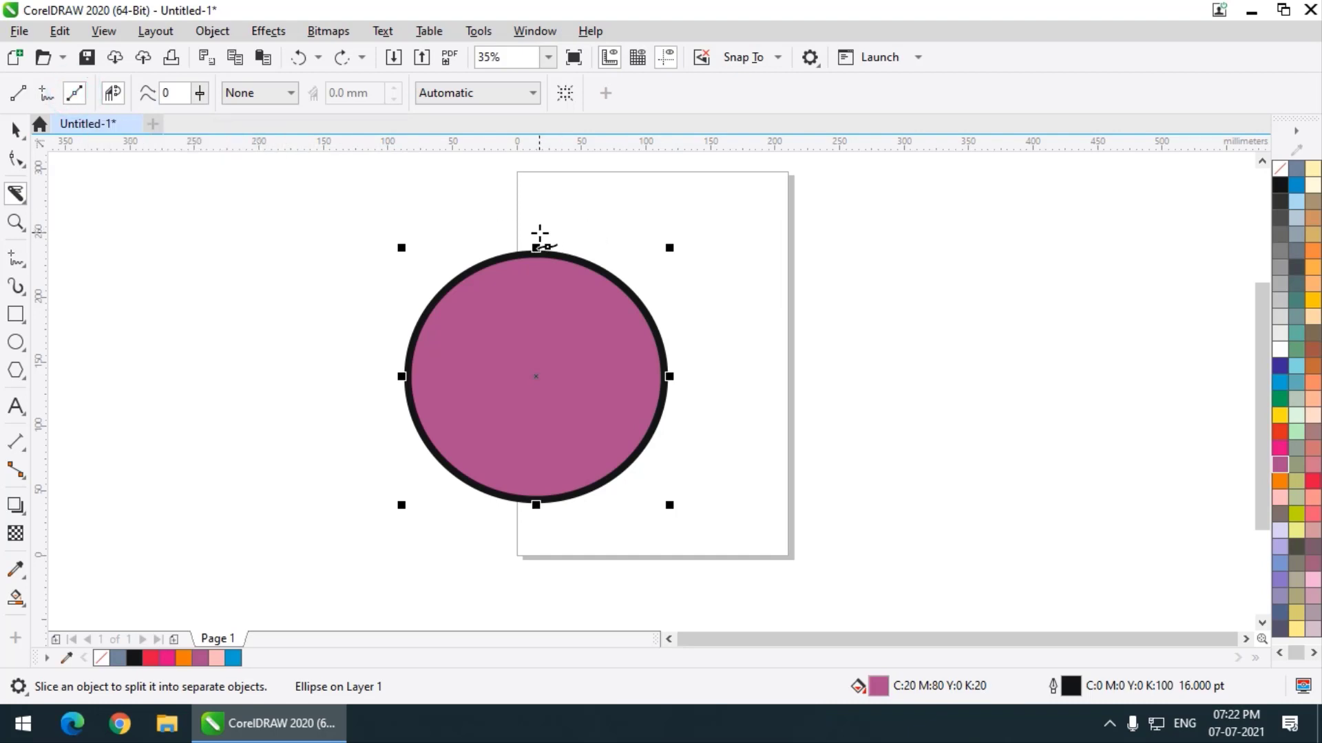
# - Slice the purple ellipse from top to bottom along a slightly curved Bézier path, and move the left half away
pyautogui.moveTo(537, 225); pyautogui.dragTo(526, 335)
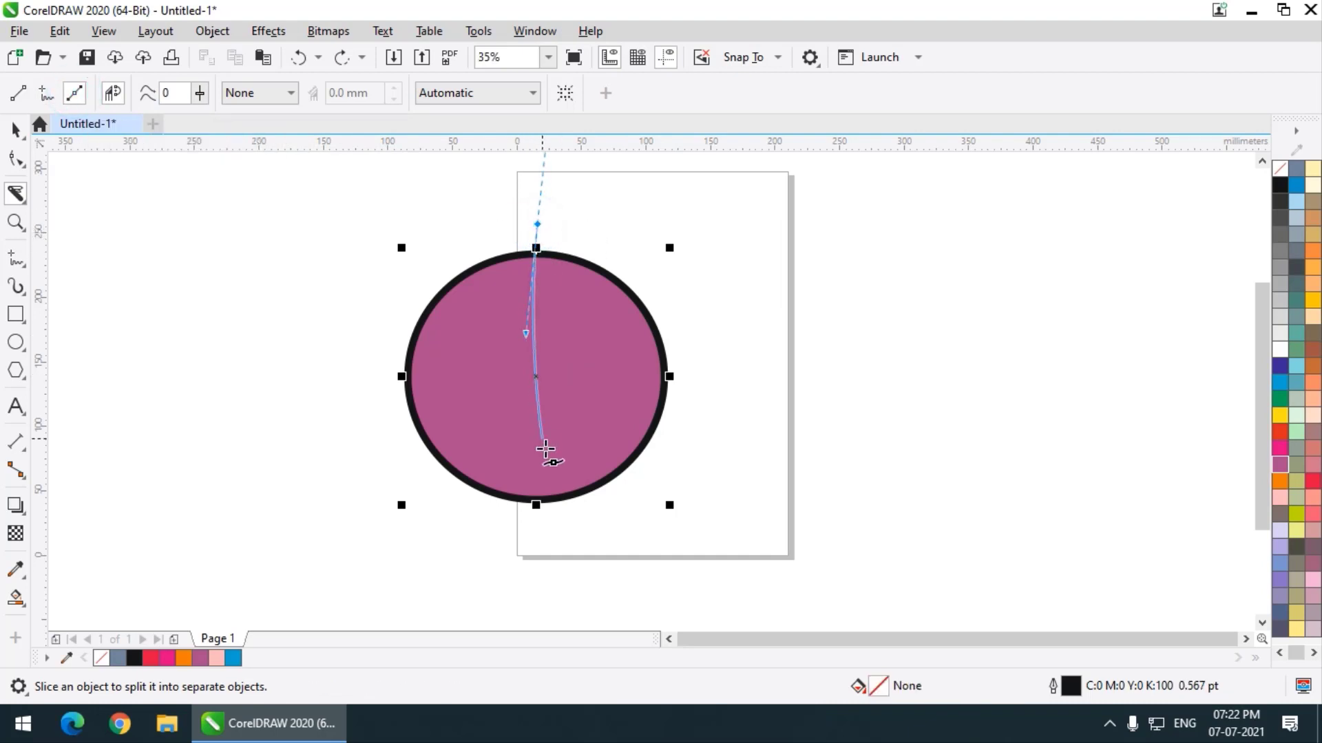
pyautogui.moveTo(537, 557); pyautogui.dragTo(616, 378)
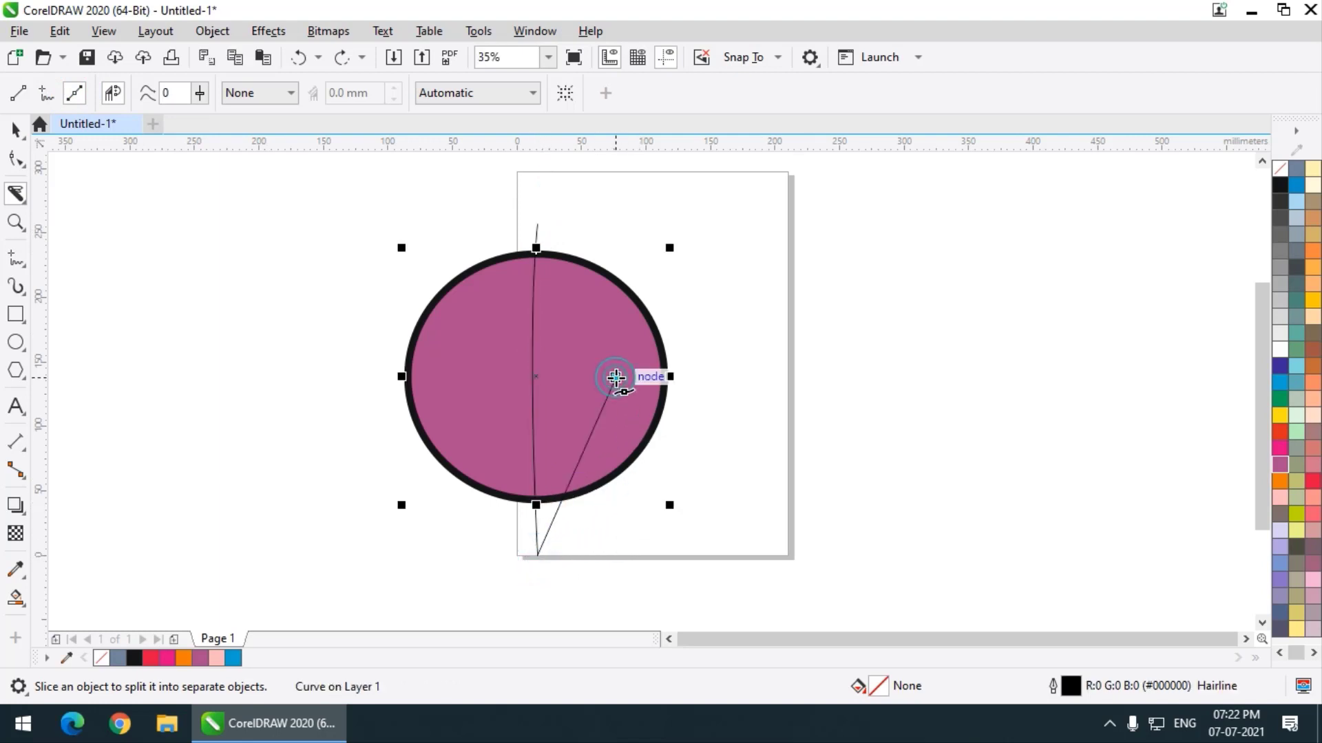
pyautogui.doubleClick(616, 378)
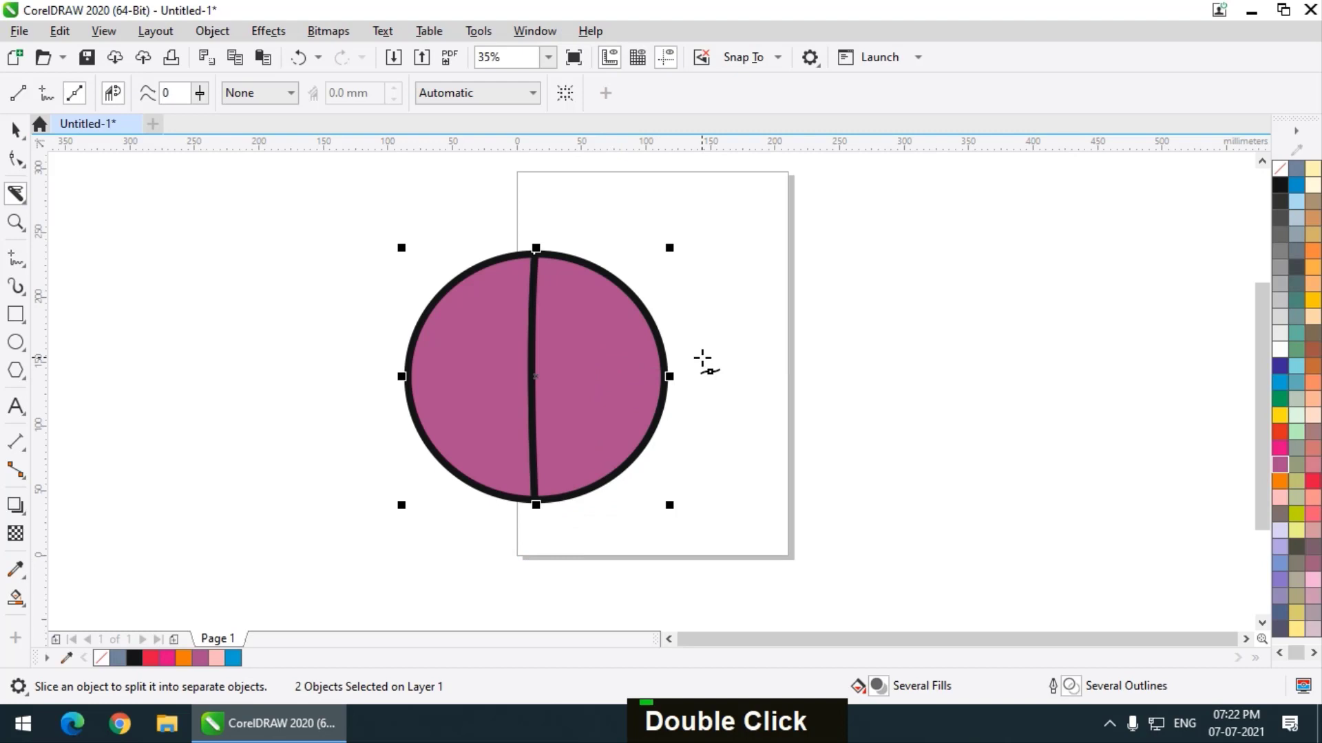
pyautogui.click(15, 129)
pyautogui.click(349, 274)
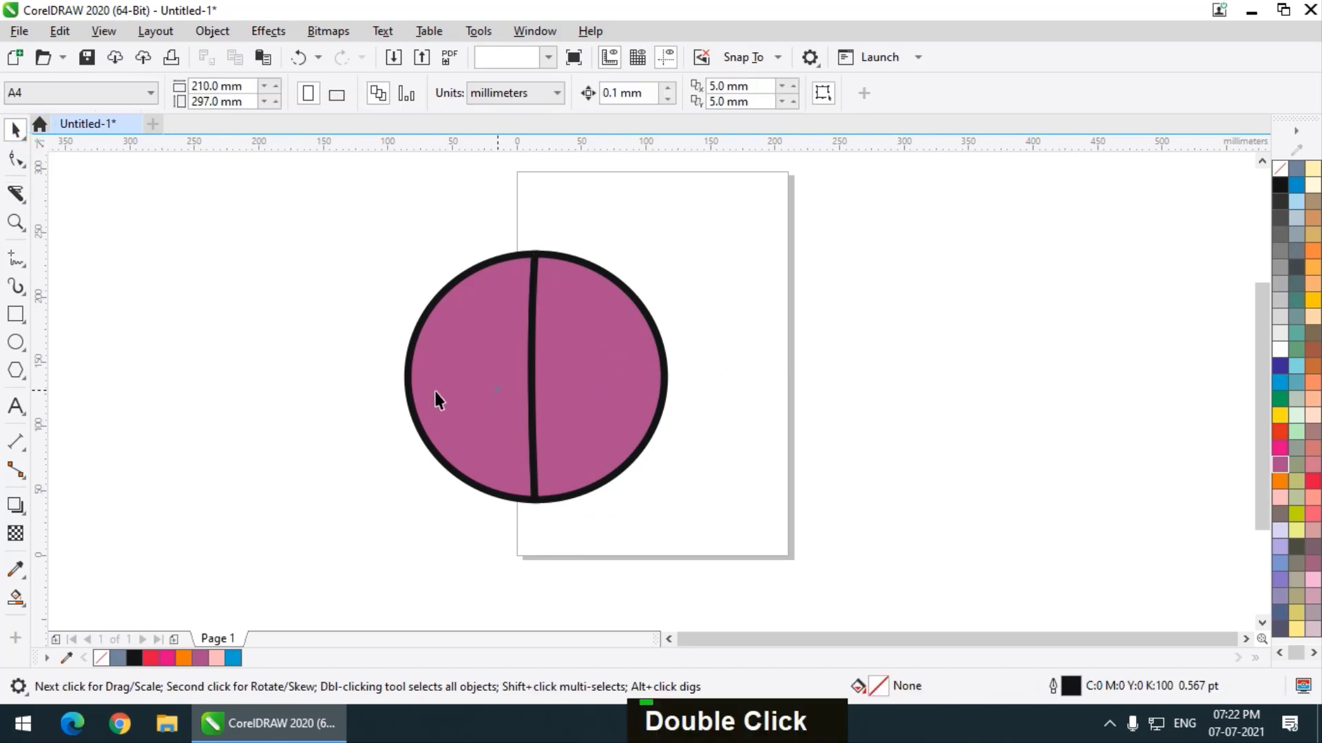
pyautogui.moveTo(437, 399); pyautogui.dragTo(309, 402)
# - Undo the left half's move and the Bézier slice of the purple ellipse
pyautogui.hotkey('ctrl', 'z')
pyautogui.hotkey('ctrl', 'z')
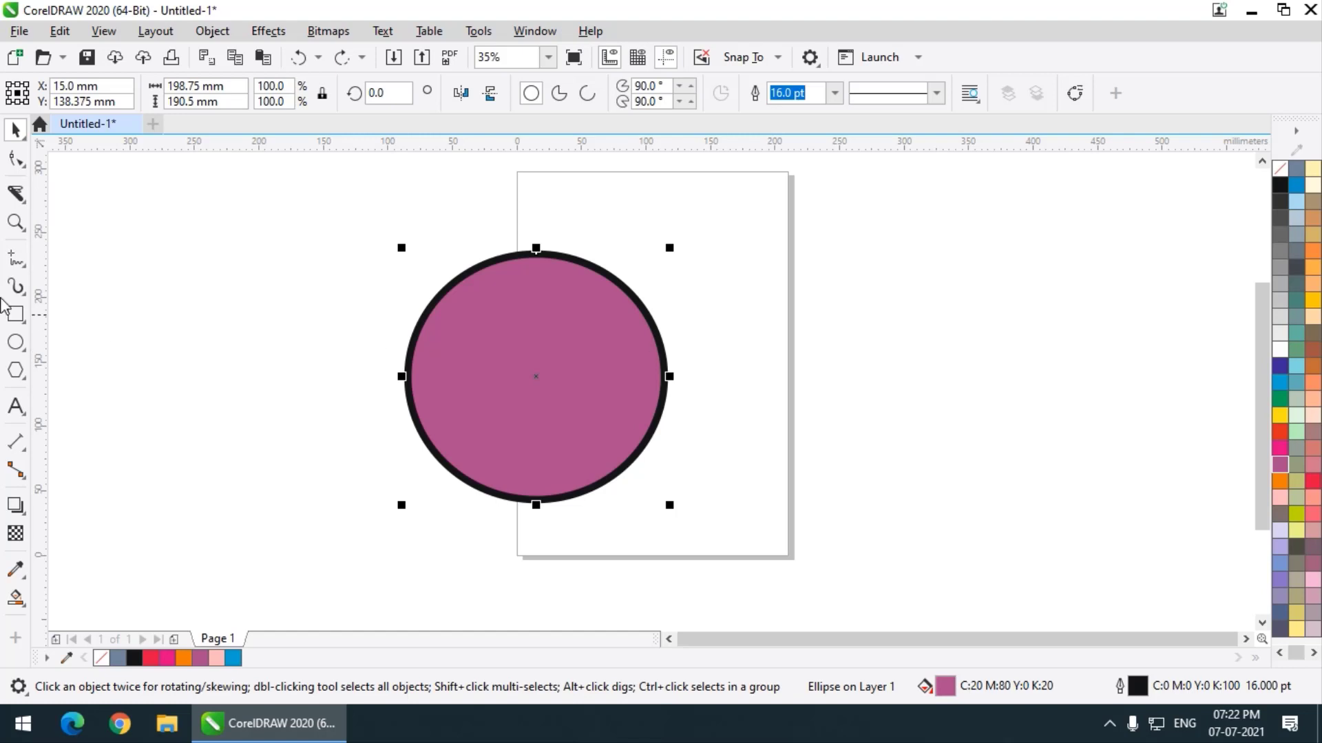
# - Draw a rectangle about 261 × 147 mm to the right of the purple ellipse, with a red fill and a 16 pt outline
pyautogui.click(15, 313)
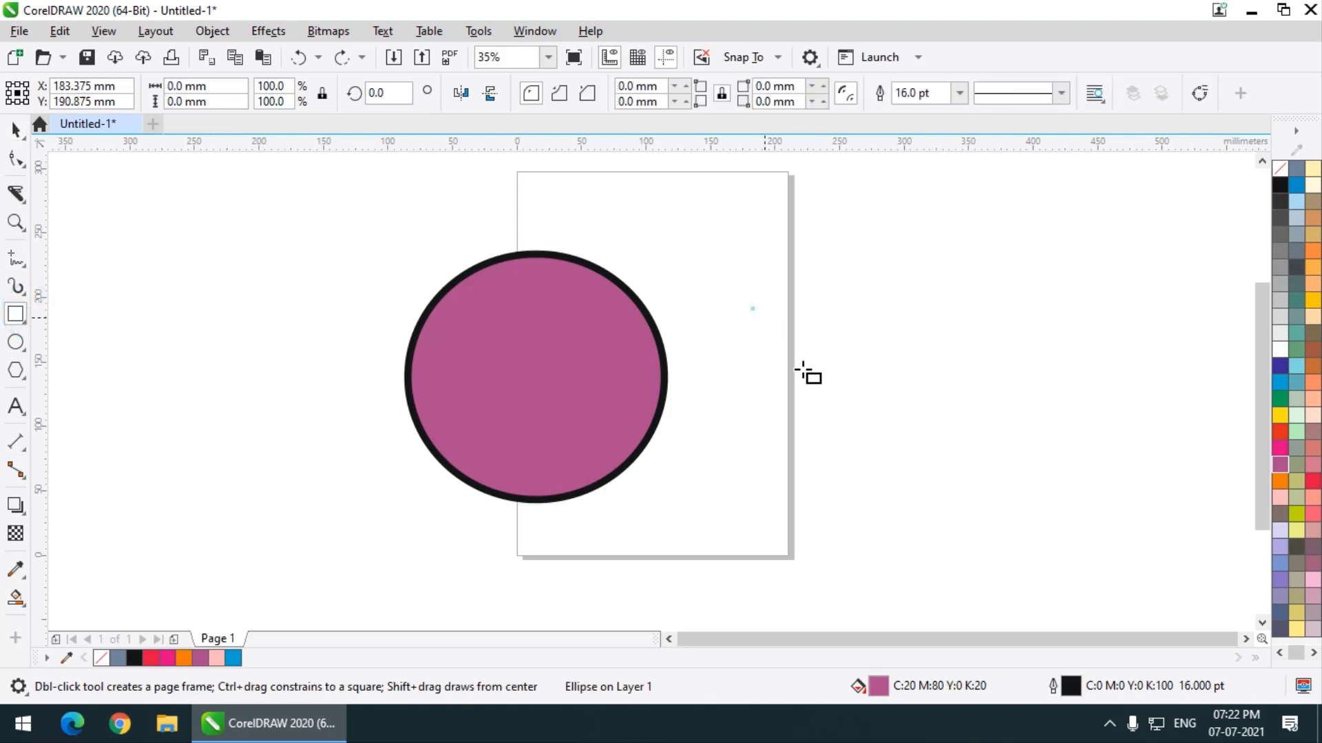
pyautogui.moveTo(752, 309); pyautogui.dragTo(1090, 500)
pyautogui.click(1279, 432)
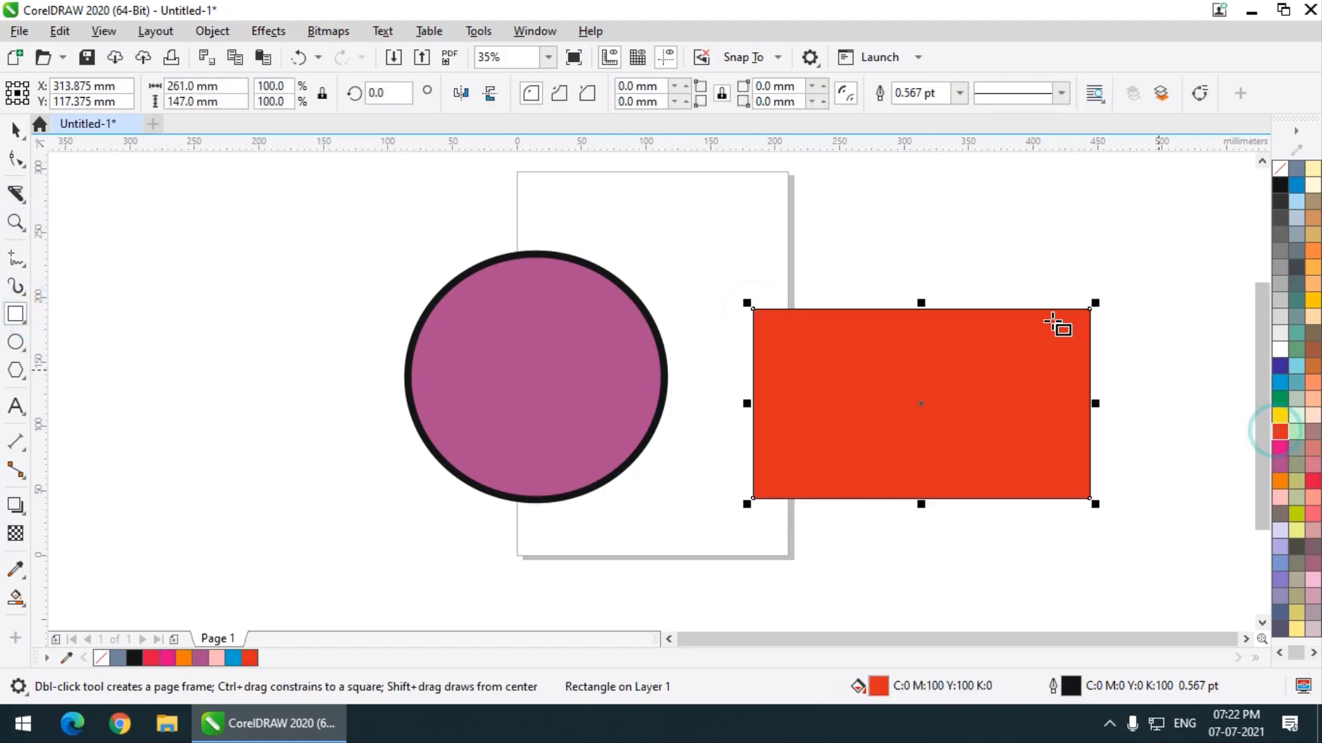
pyautogui.click(958, 93)
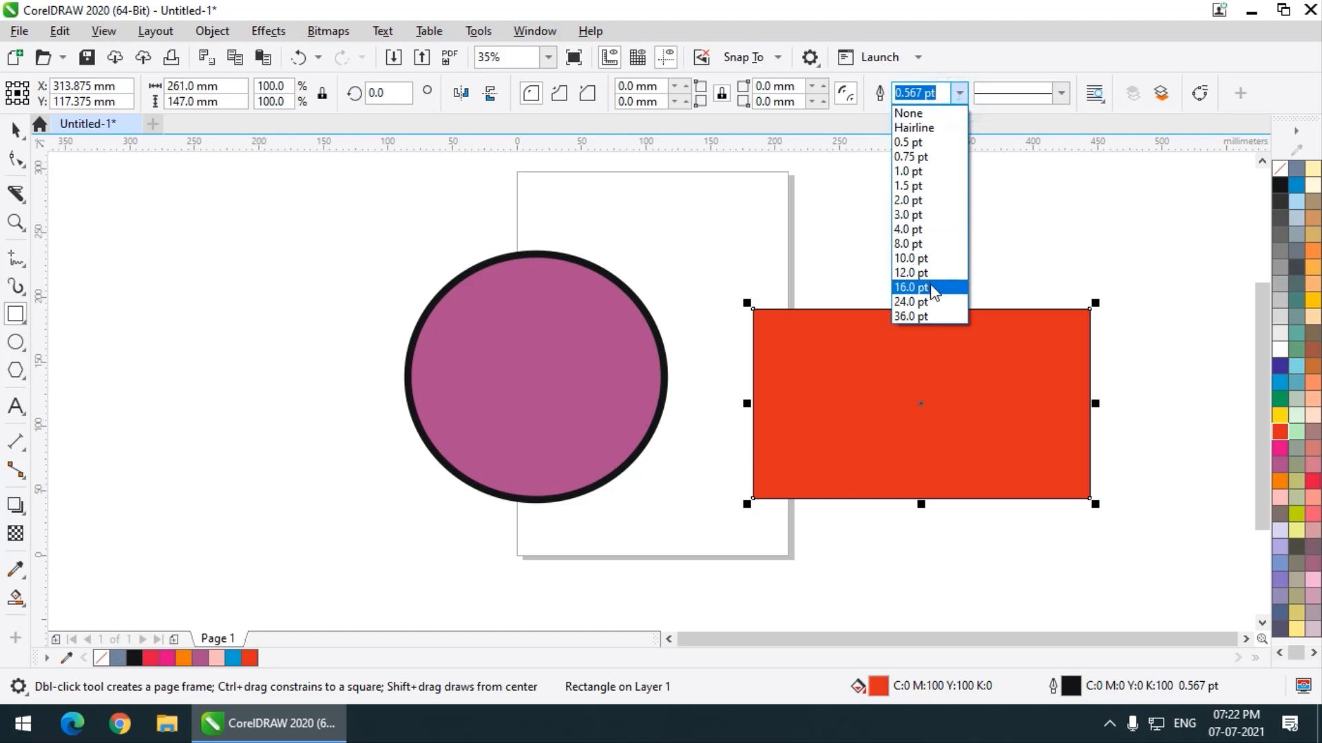
pyautogui.click(934, 293)
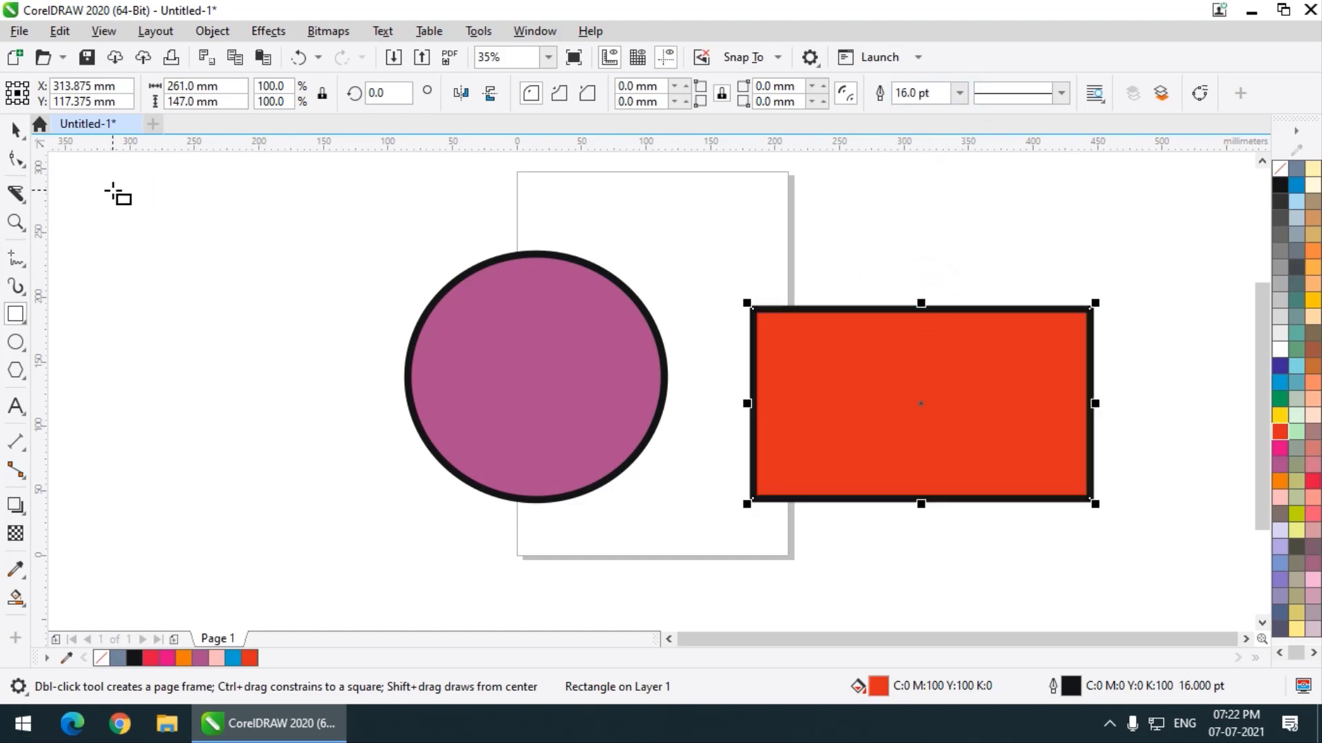
# - Slice the red rectangle with the Knife tool in Bézier mode along a wavy curve from its upper-left corner to its lower right edge
pyautogui.click(16, 195)
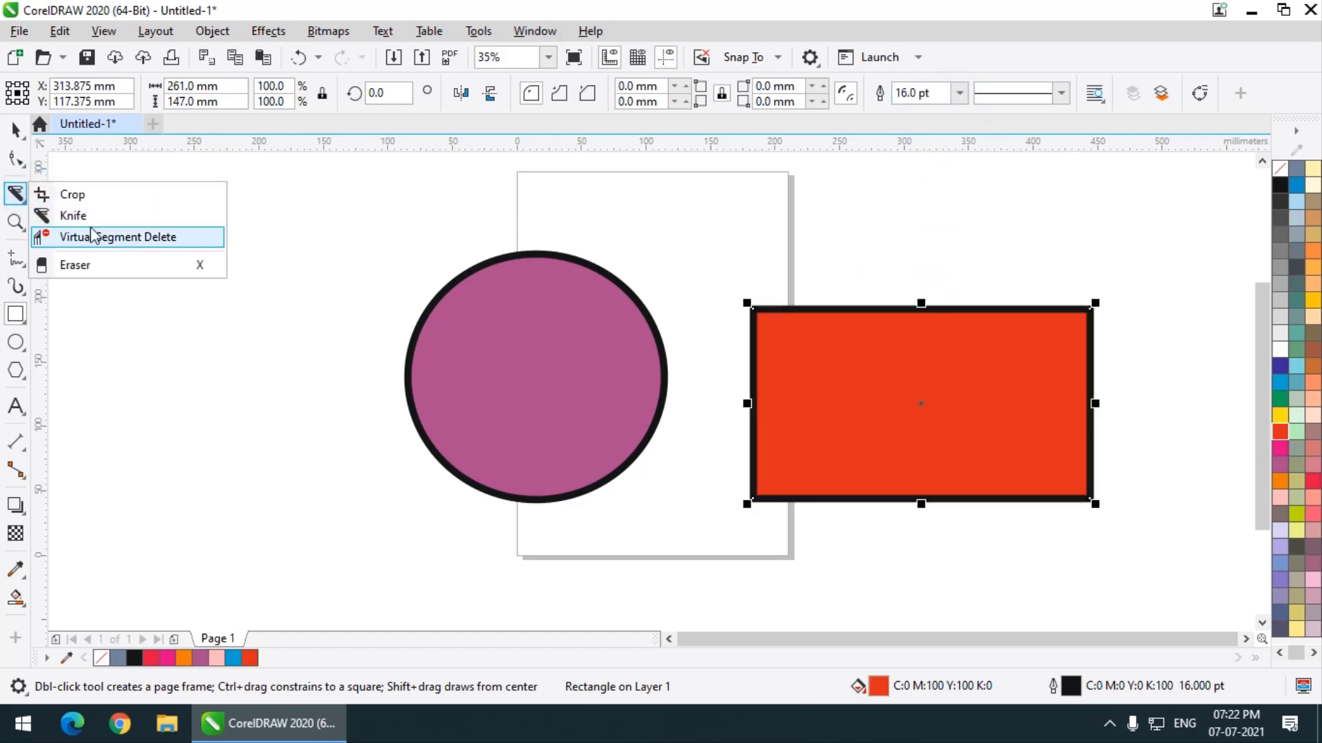
pyautogui.click(78, 212)
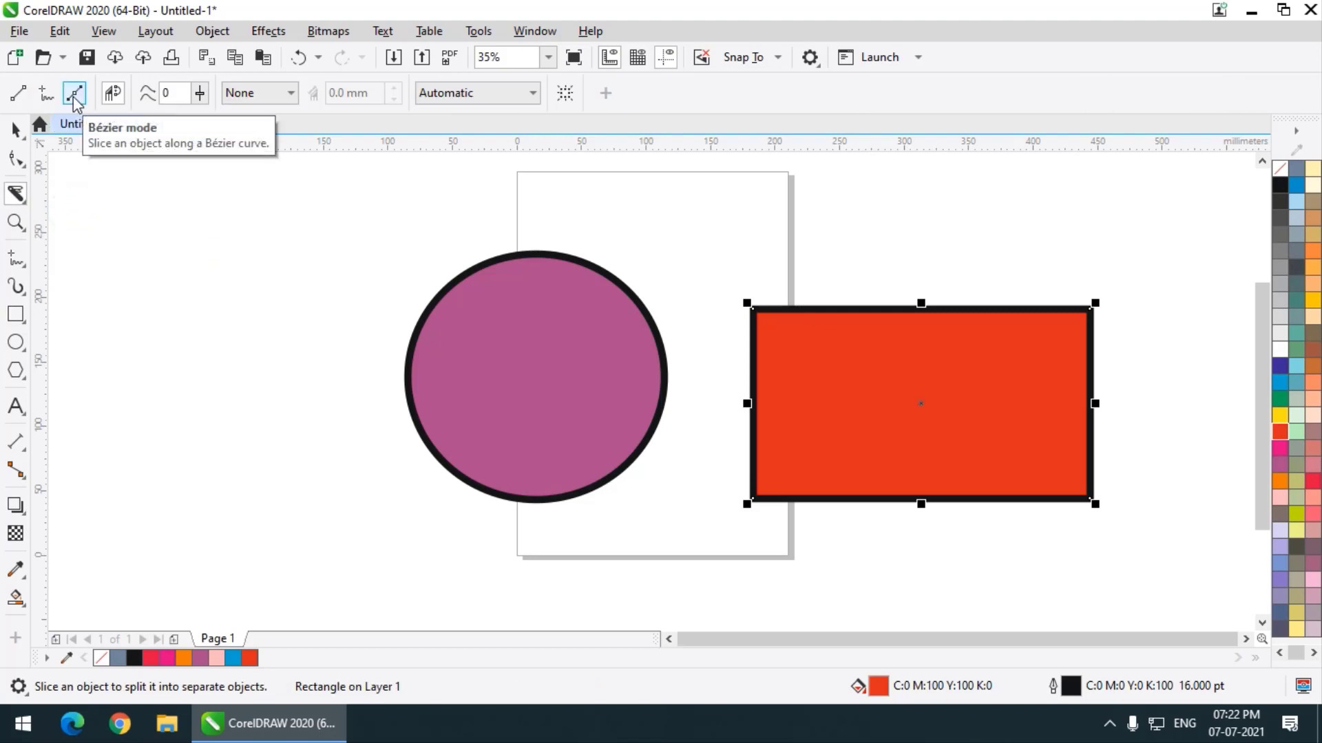
pyautogui.click(729, 262)
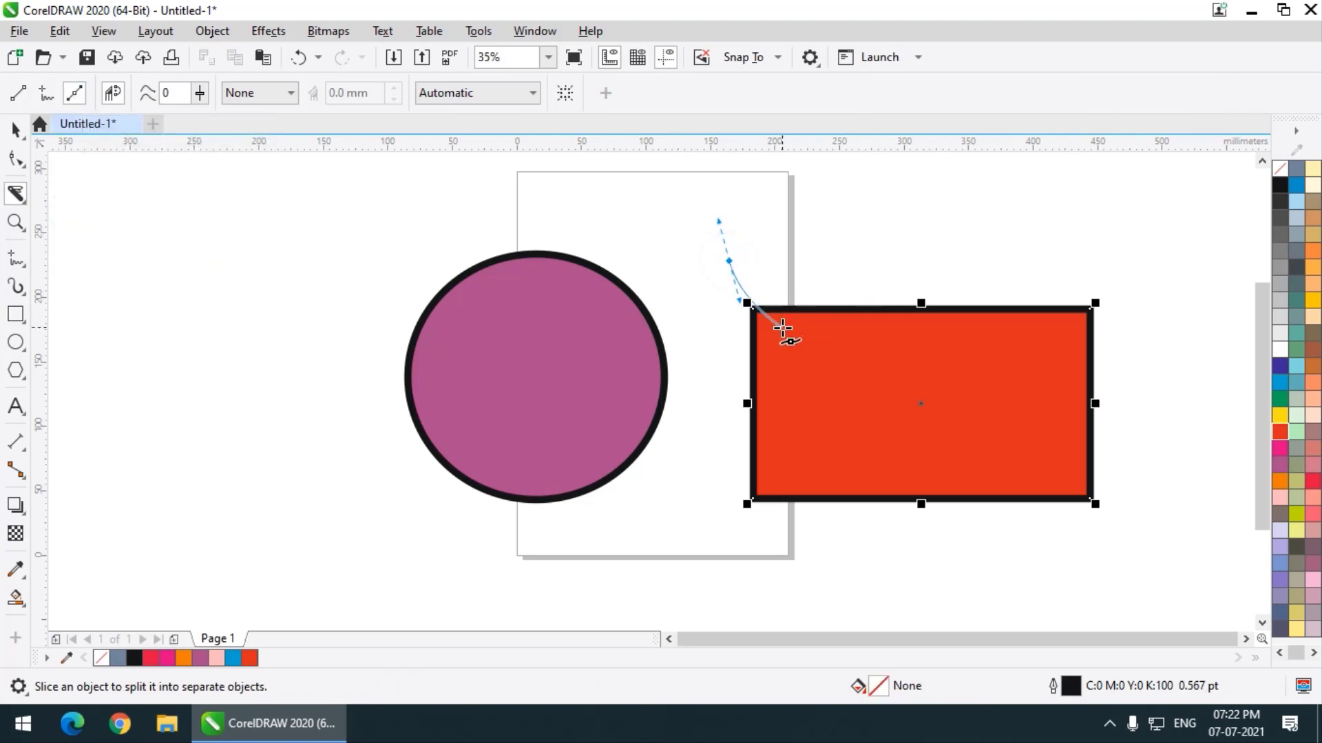
pyautogui.moveTo(779, 331); pyautogui.dragTo(834, 383)
pyautogui.moveTo(1019, 412); pyautogui.dragTo(1021, 459)
pyautogui.moveTo(1115, 510); pyautogui.dragTo(927, 462)
pyautogui.doubleClick(927, 462)
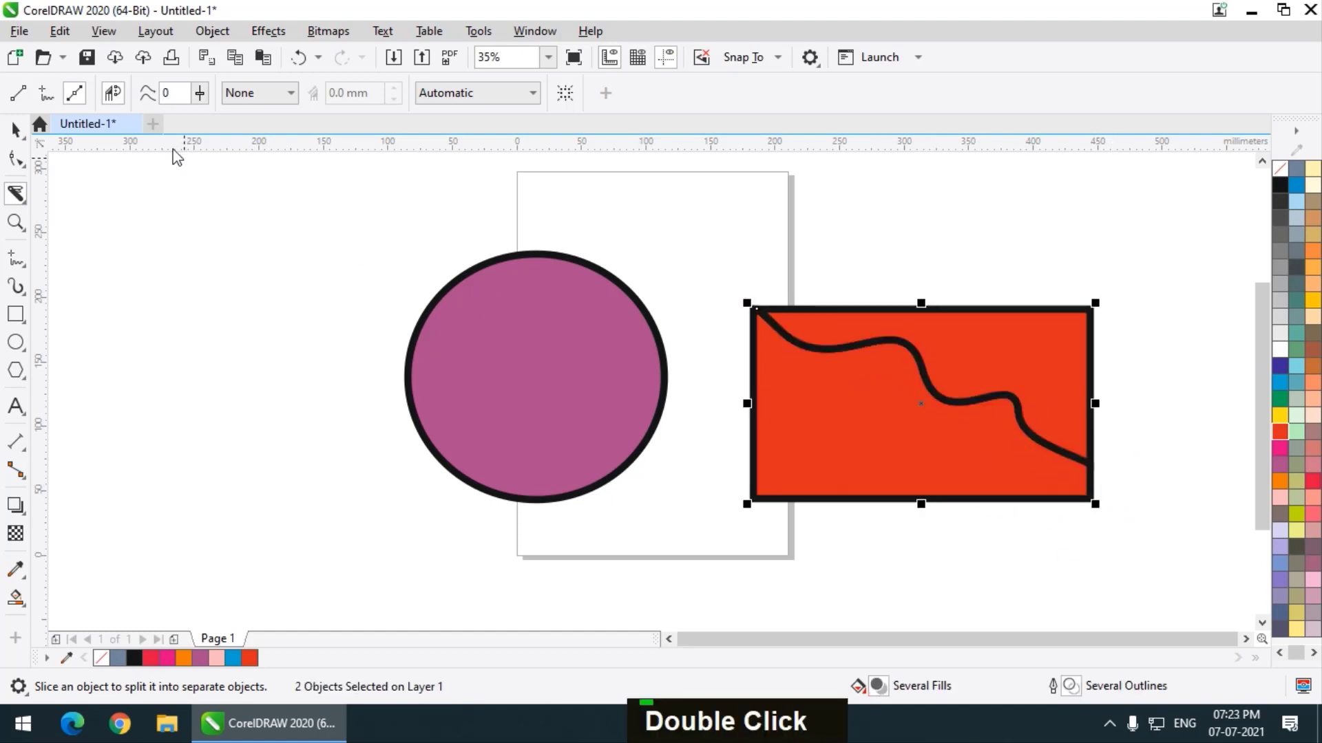
# - Move the rectangle's lower piece down and away from the upper one, and undo both the move and the wavy slice
pyautogui.click(16, 128)
pyautogui.click(649, 209)
pyautogui.moveTo(850, 464); pyautogui.dragTo(823, 530)
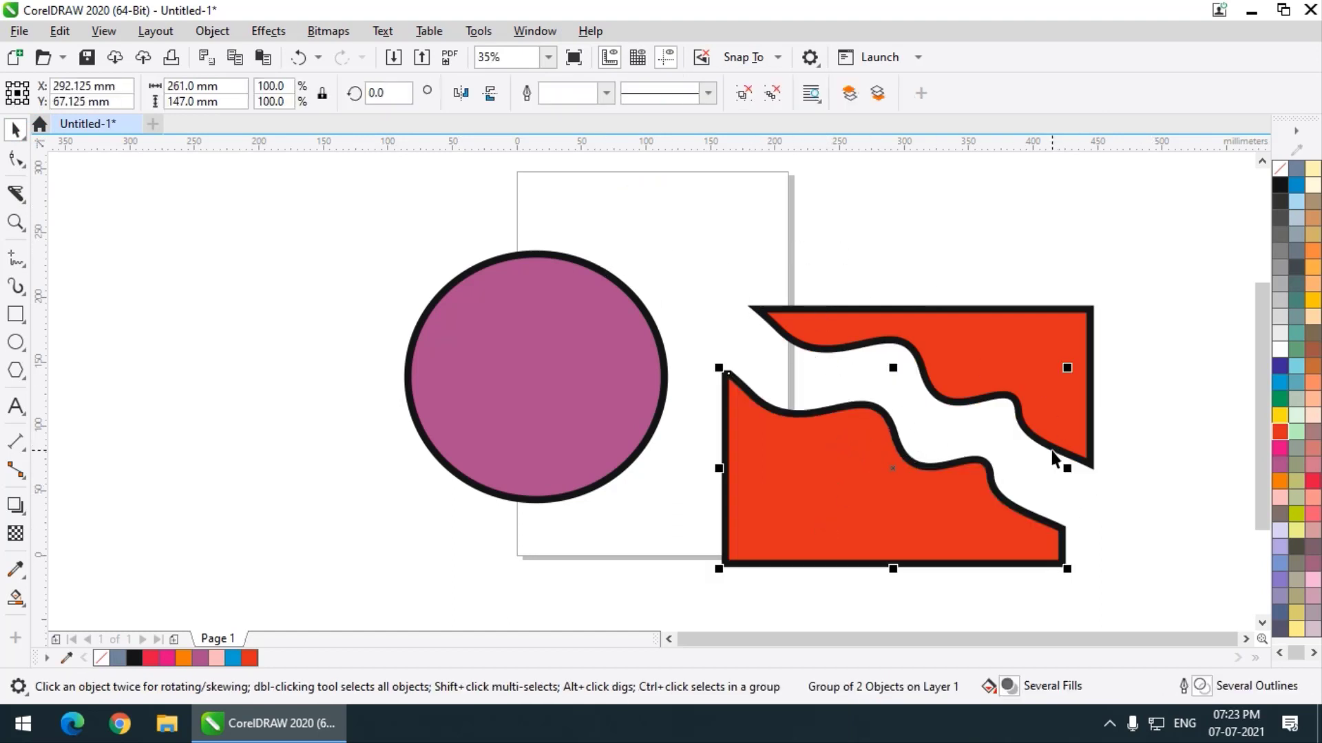
pyautogui.hotkey('ctrl', 'z')
pyautogui.hotkey('ctrl', 'z')
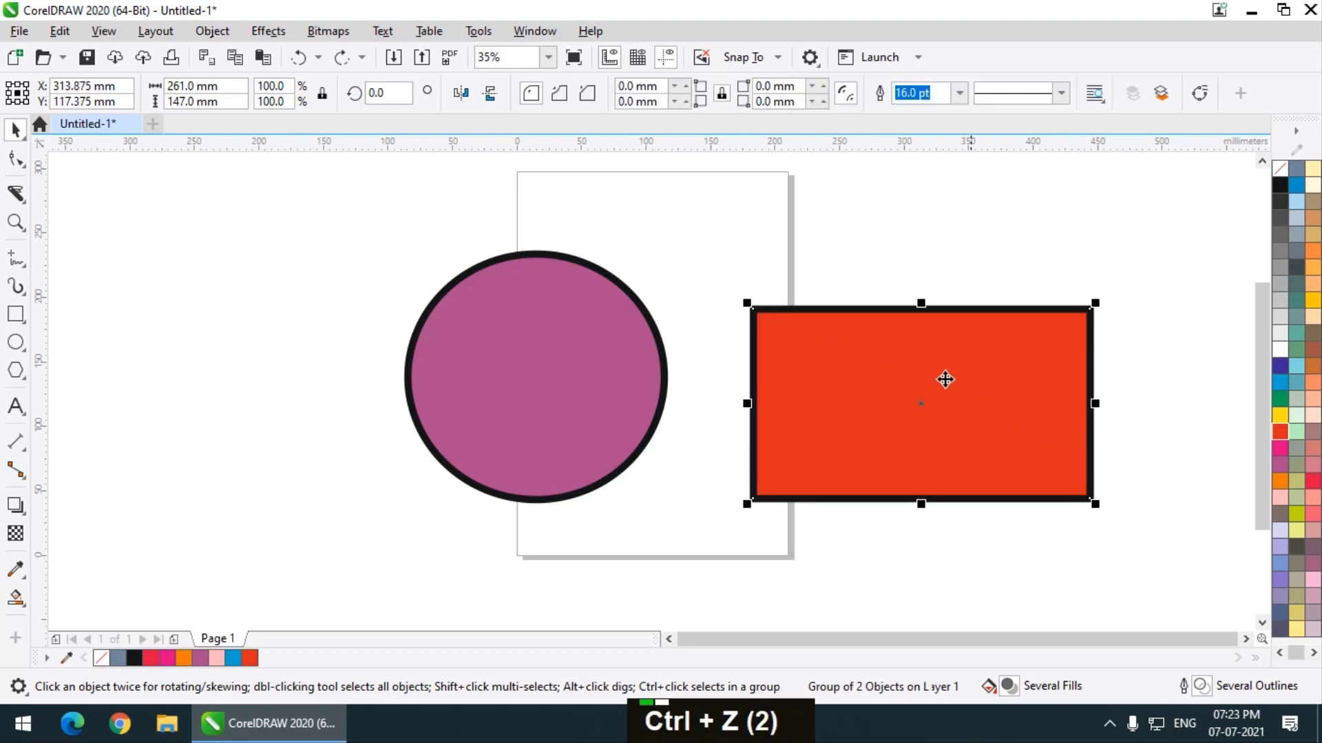
# - Try to slice the red rectangle along a Bézier curve that enters near its upper-left corner and ends inside the shape
pyautogui.click(16, 195)
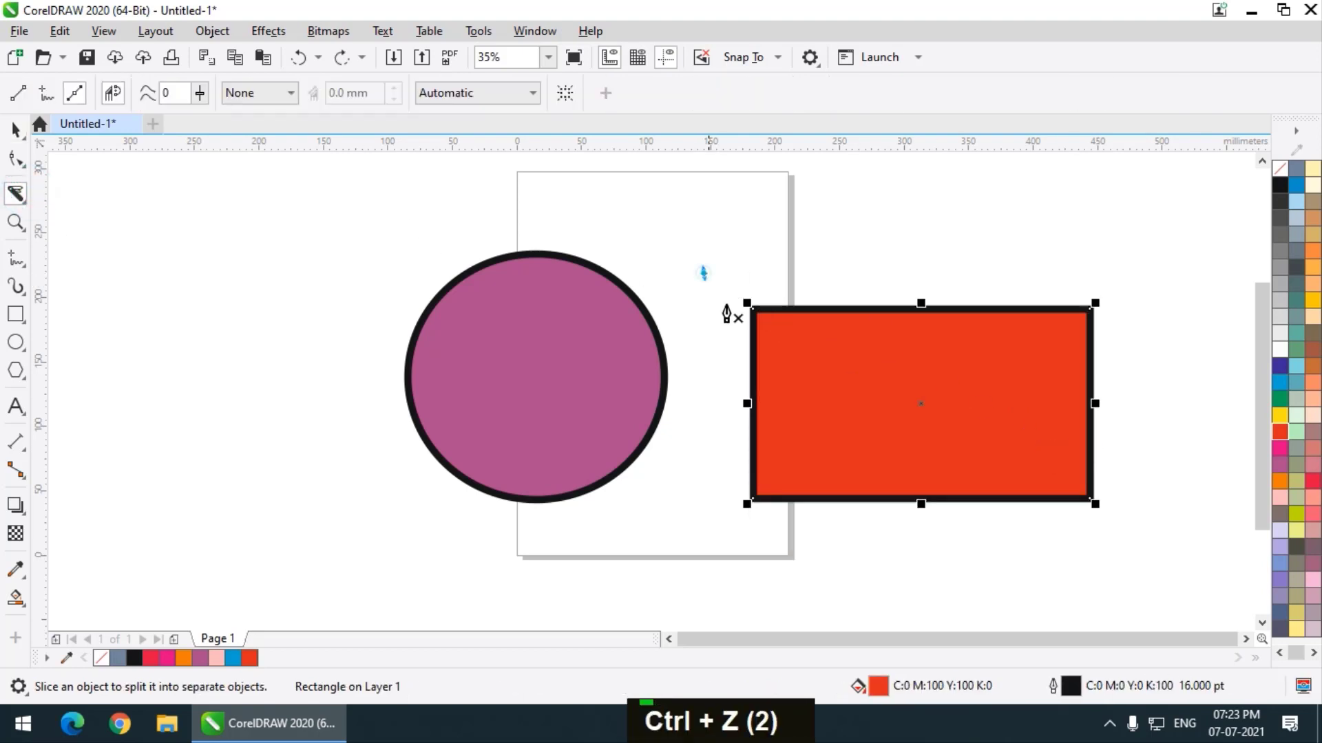
pyautogui.moveTo(704, 274); pyautogui.dragTo(752, 304)
pyautogui.moveTo(925, 351); pyautogui.dragTo(971, 406)
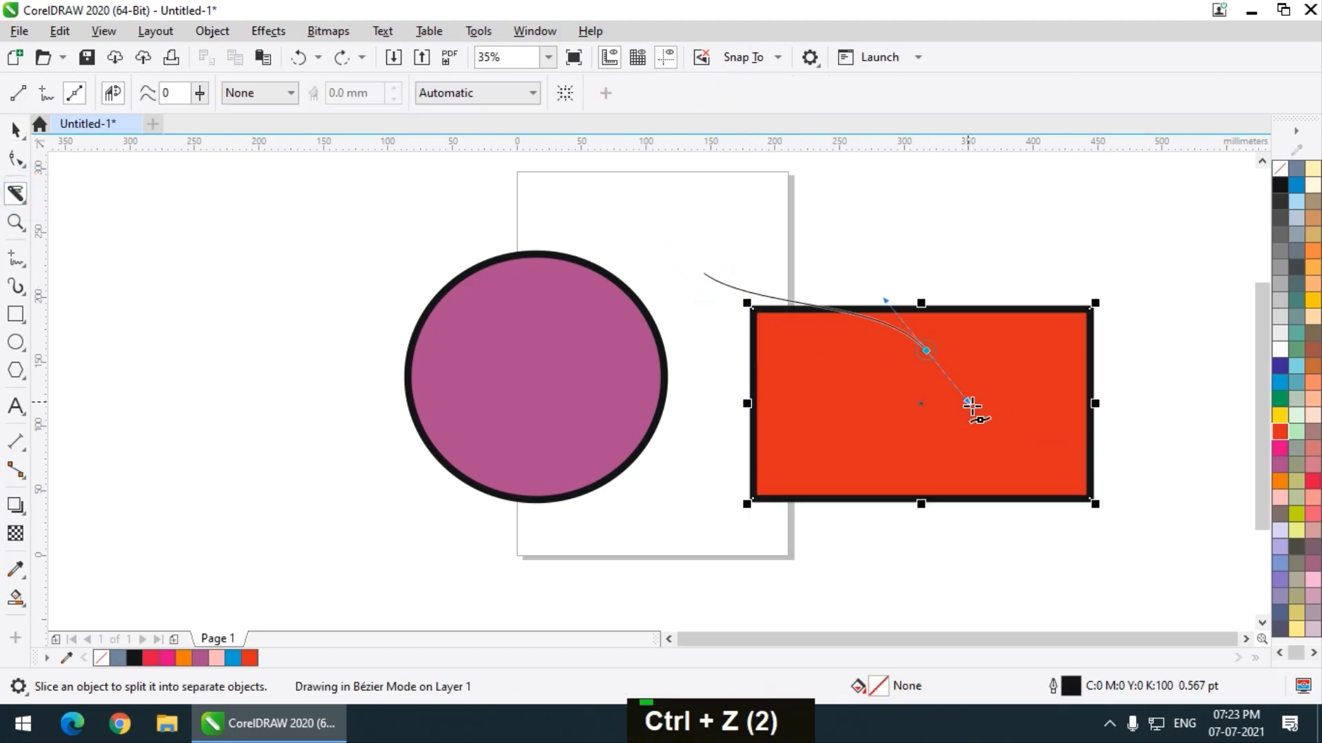
pyautogui.click(837, 438)
pyautogui.doubleClick(815, 405)
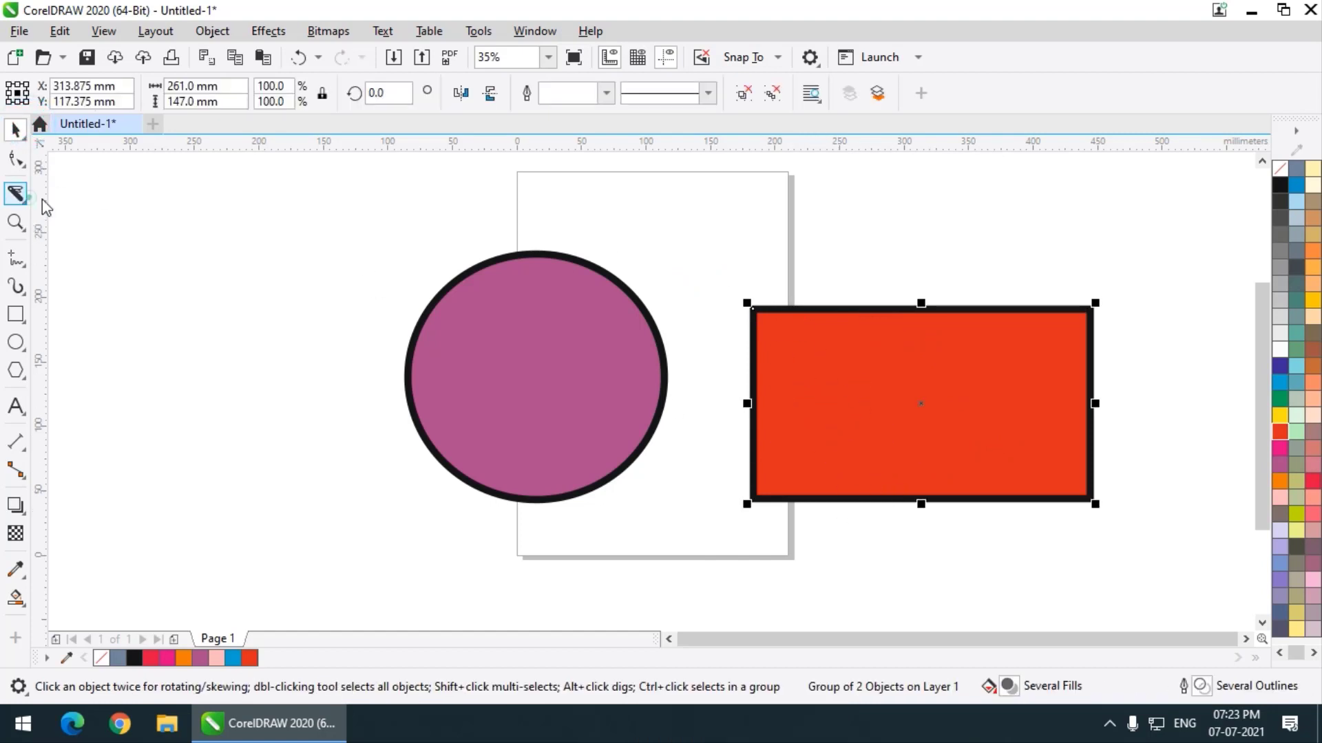
# - Slice the red rectangle along a wavy Bézier curve from its upper-left corner to the middle of its right edge
pyautogui.click(15, 195)
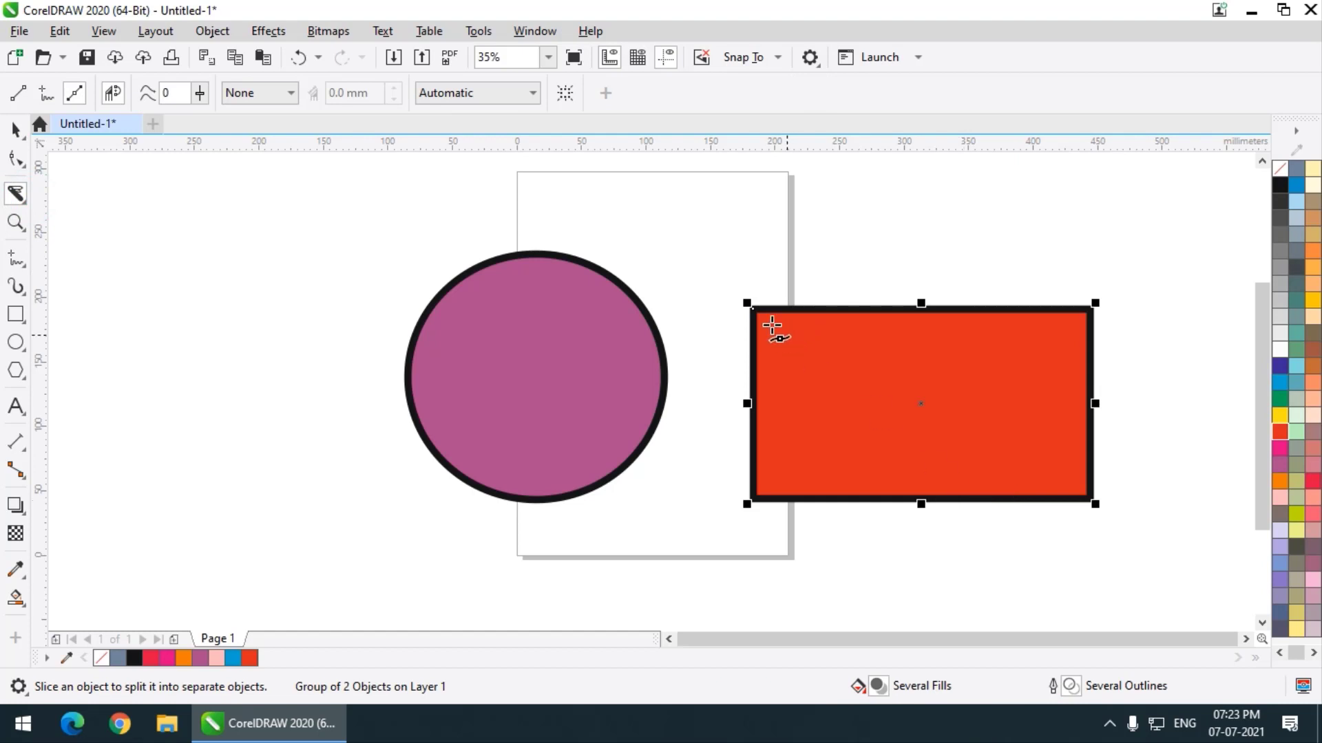
pyautogui.moveTo(715, 279); pyautogui.dragTo(817, 365)
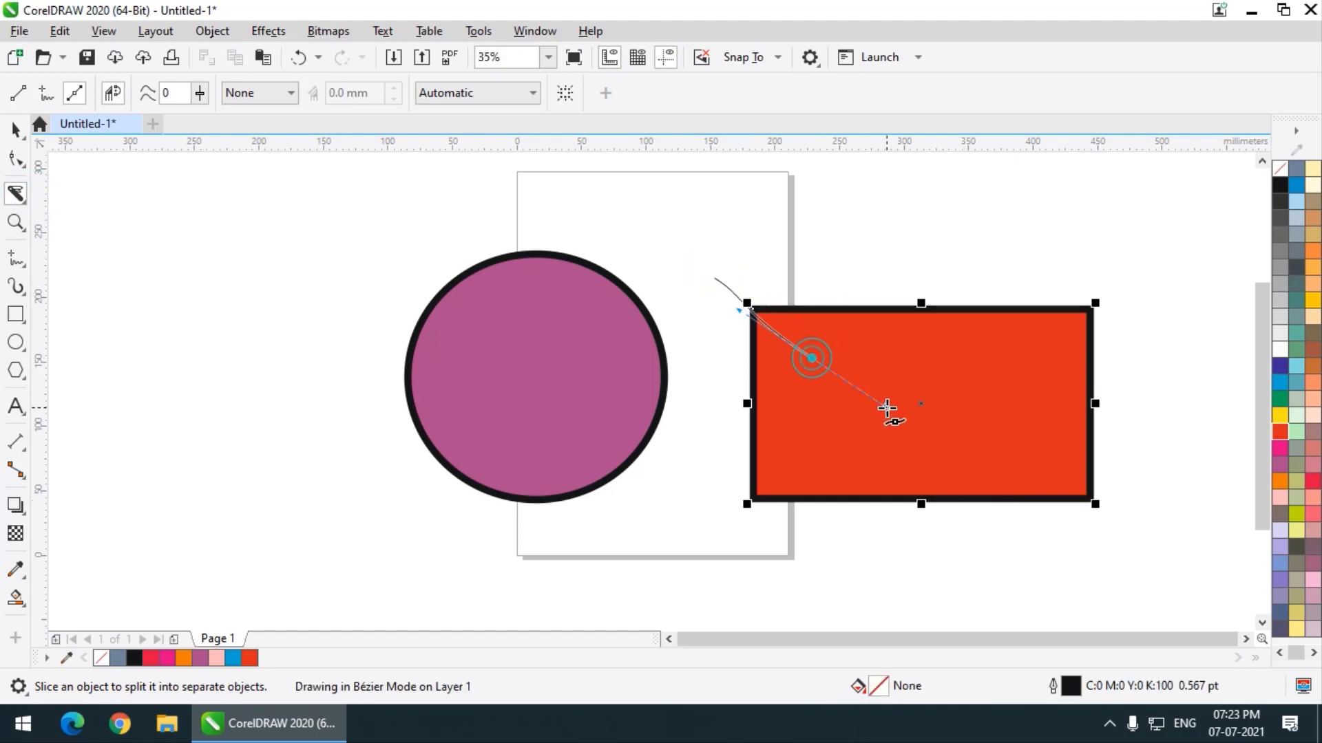
pyautogui.moveTo(999, 393); pyautogui.dragTo(1016, 418)
pyautogui.moveTo(1124, 444); pyautogui.dragTo(1127, 430)
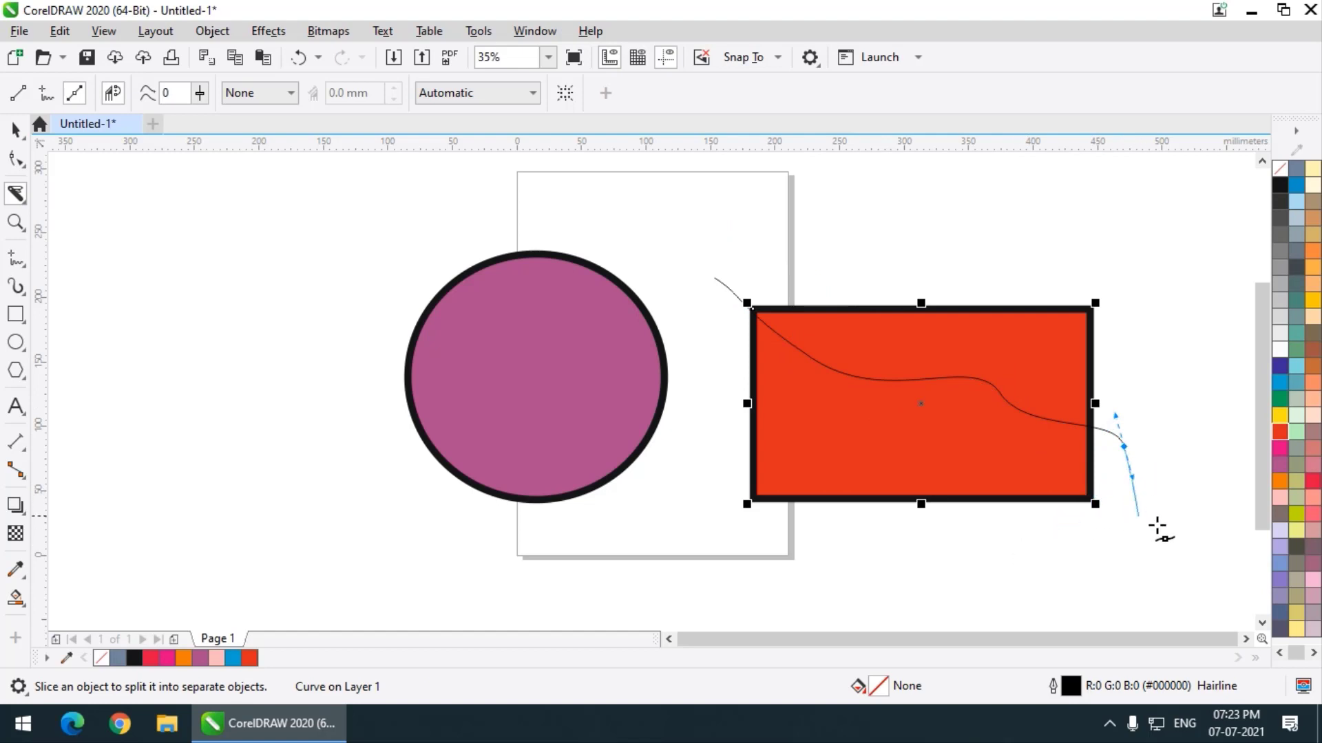
pyautogui.doubleClick(1118, 565)
# - Try to separate the lower piece by moving it down, and move the whole red rectangle back up beside the ellipse
pyautogui.click(16, 129)
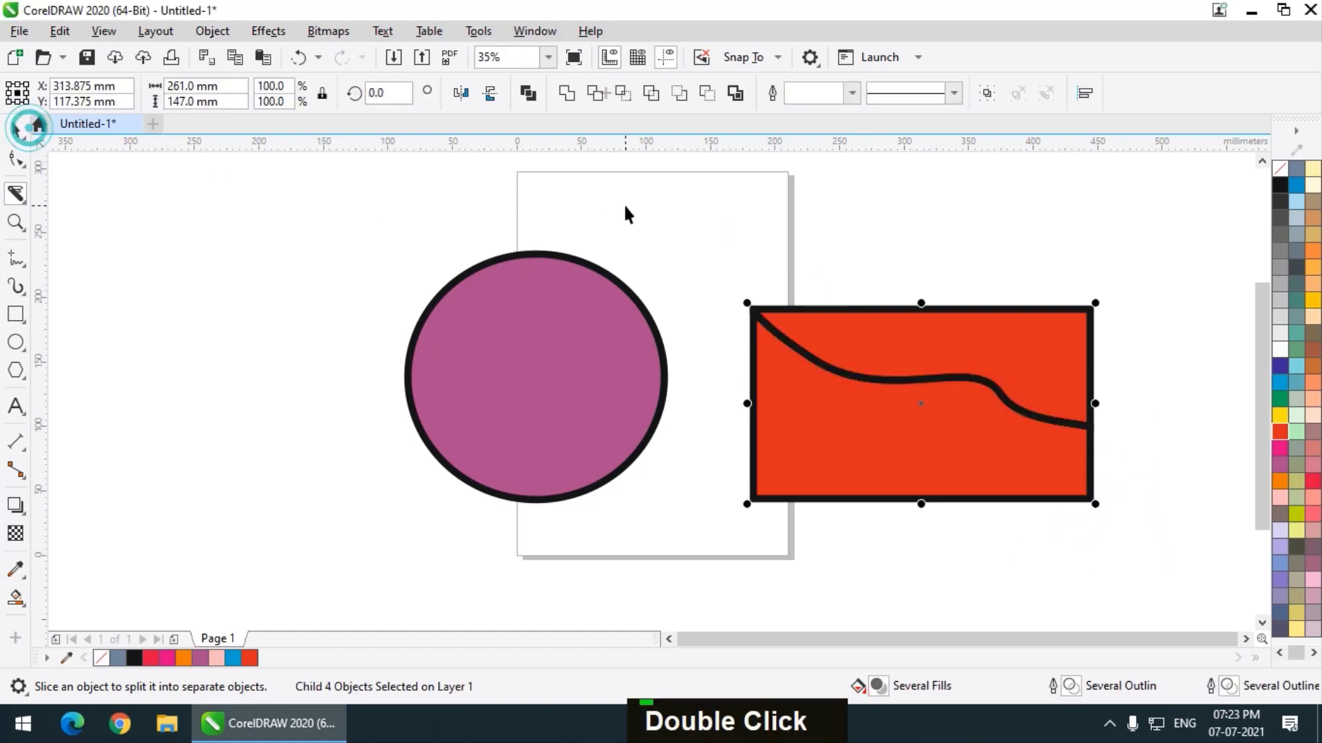
pyautogui.click(624, 205)
pyautogui.moveTo(949, 466); pyautogui.dragTo(931, 537)
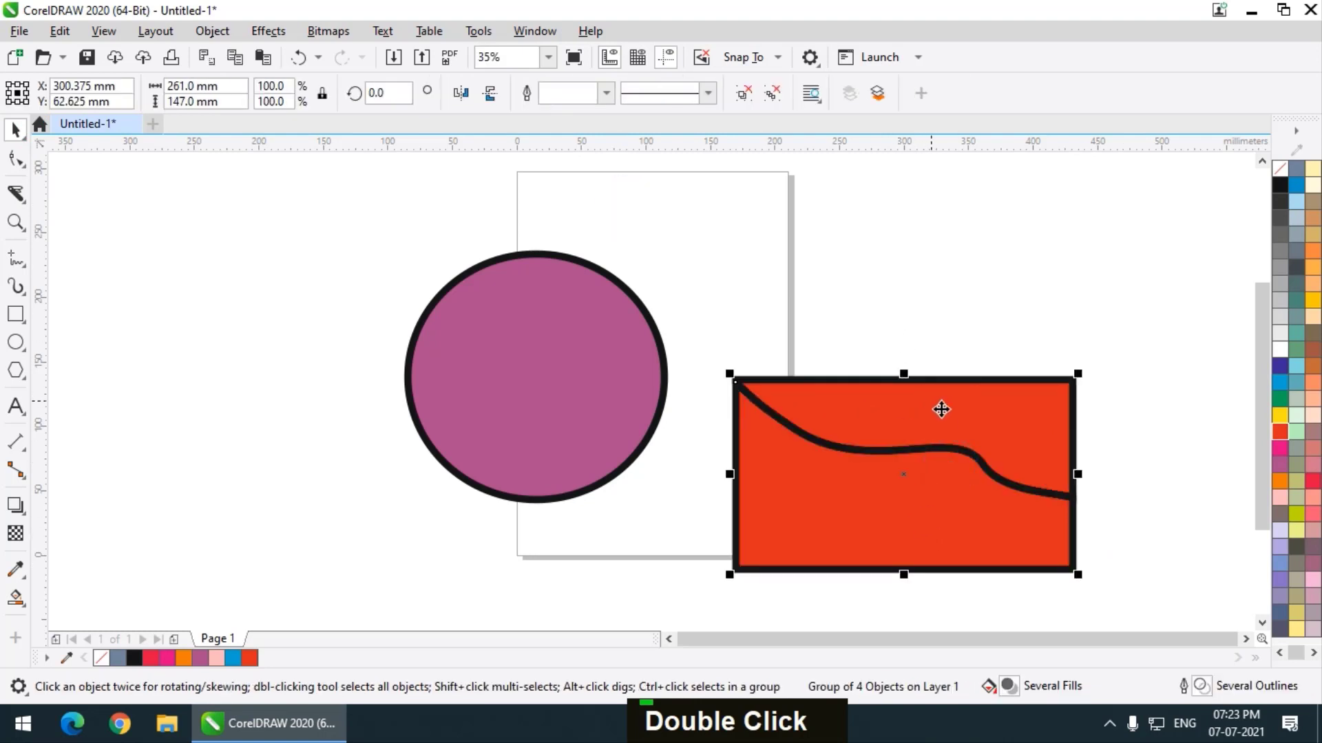
pyautogui.moveTo(970, 422); pyautogui.dragTo(964, 338)
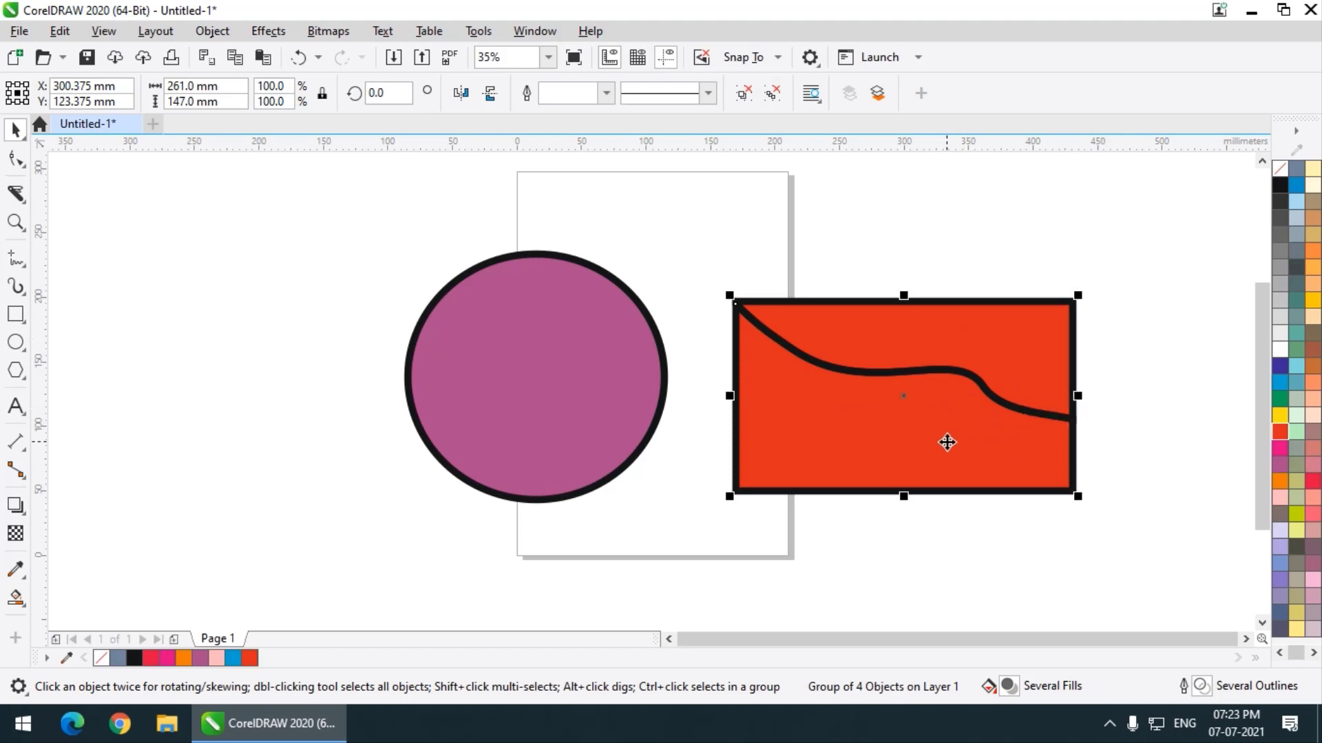
# - Ungroup all objects in the sliced red rectangle and clear the selection
pyautogui.rightClick(877, 409)
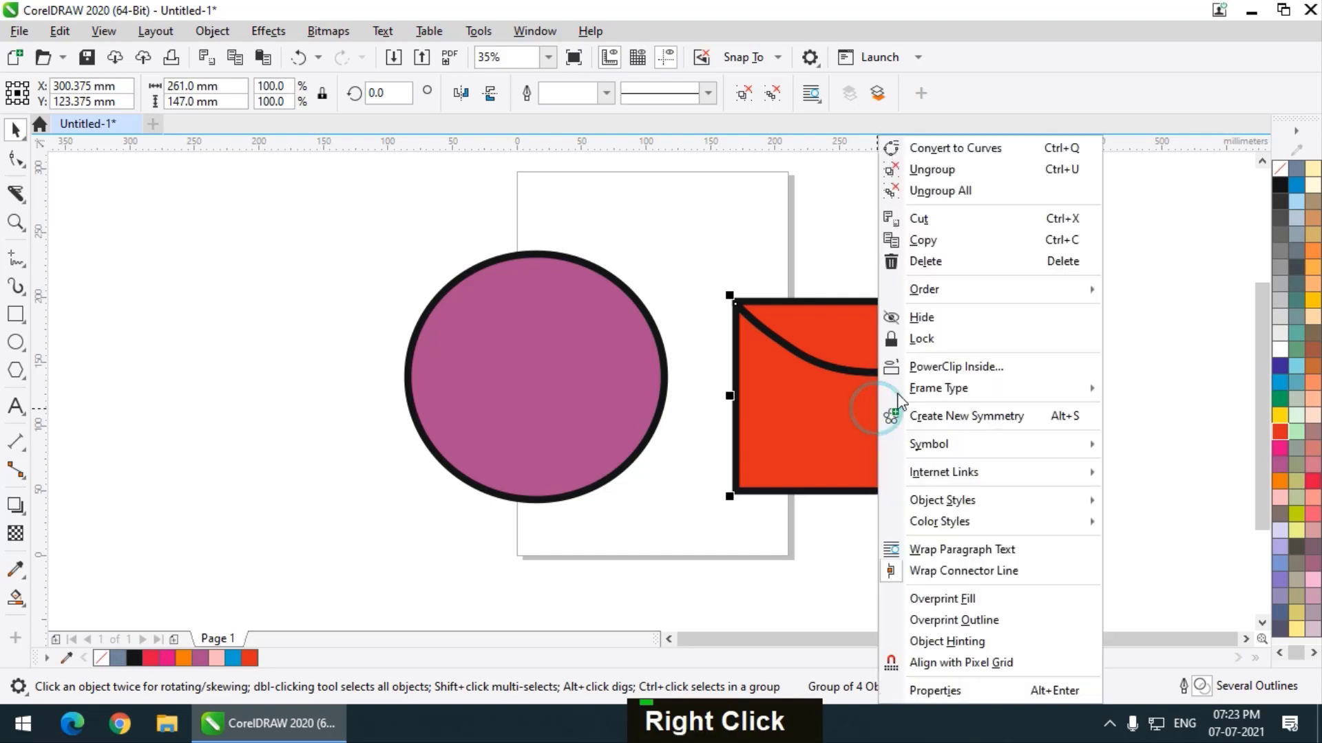
pyautogui.click(923, 192)
pyautogui.doubleClick(957, 189)
# - Pull the sliced parts apart: move the lower outline down, the upper outline and upper fill up, and the upper fill above the ellipse
pyautogui.moveTo(868, 453); pyautogui.dragTo(855, 542)
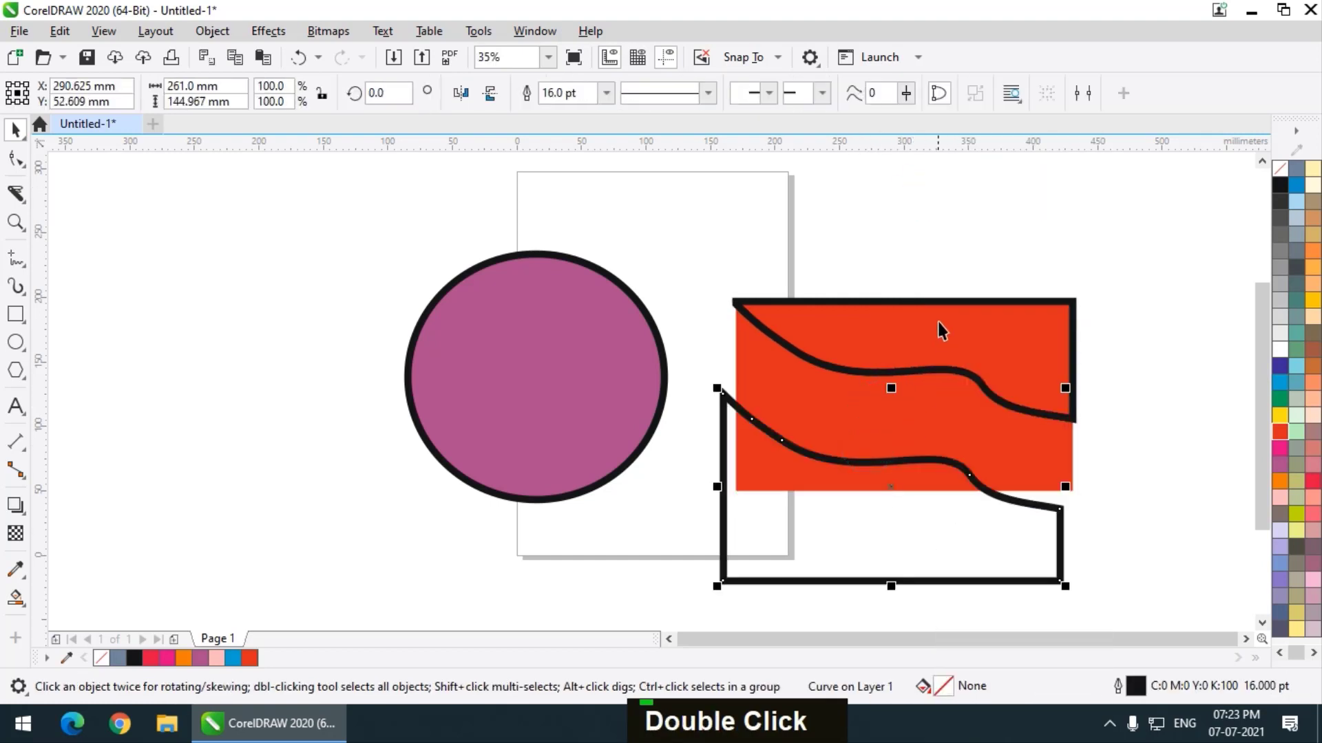
pyautogui.moveTo(937, 321); pyautogui.dragTo(990, 248)
pyautogui.moveTo(979, 379); pyautogui.dragTo(1025, 317)
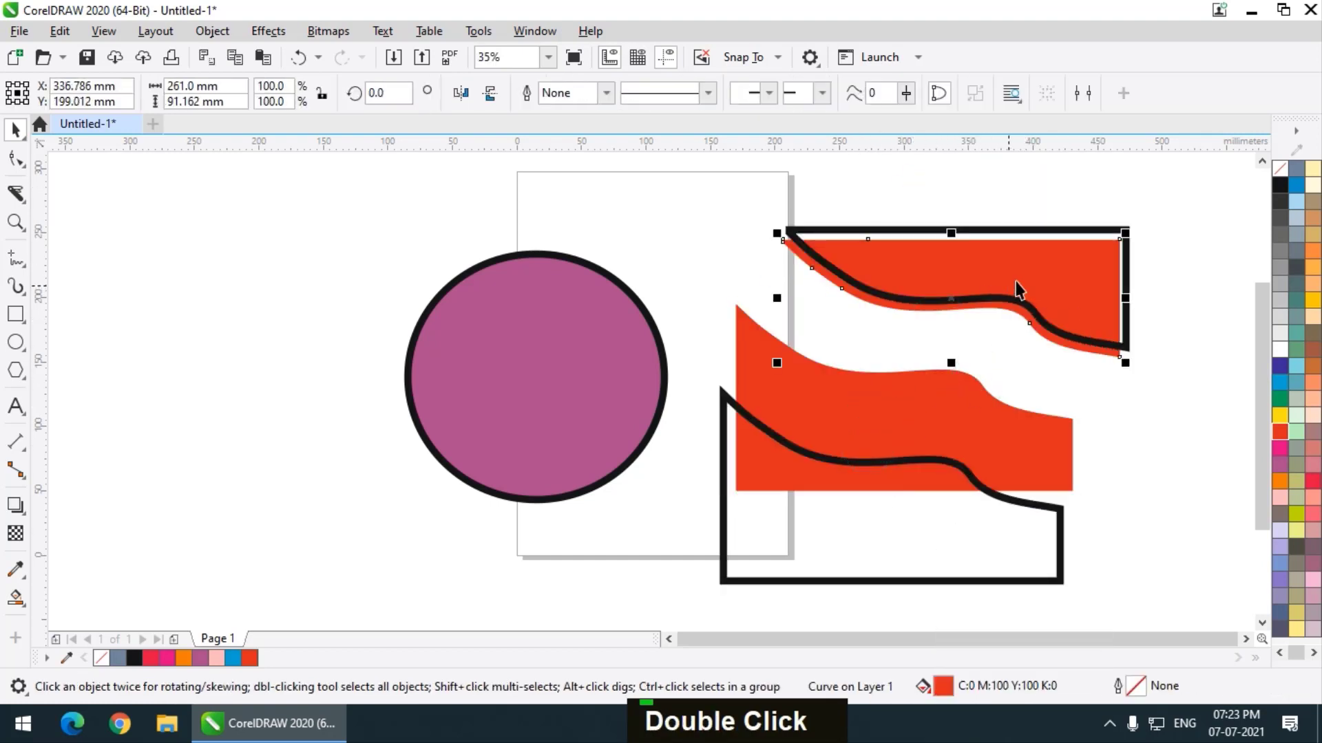
pyautogui.moveTo(958, 241); pyautogui.dragTo(652, 198)
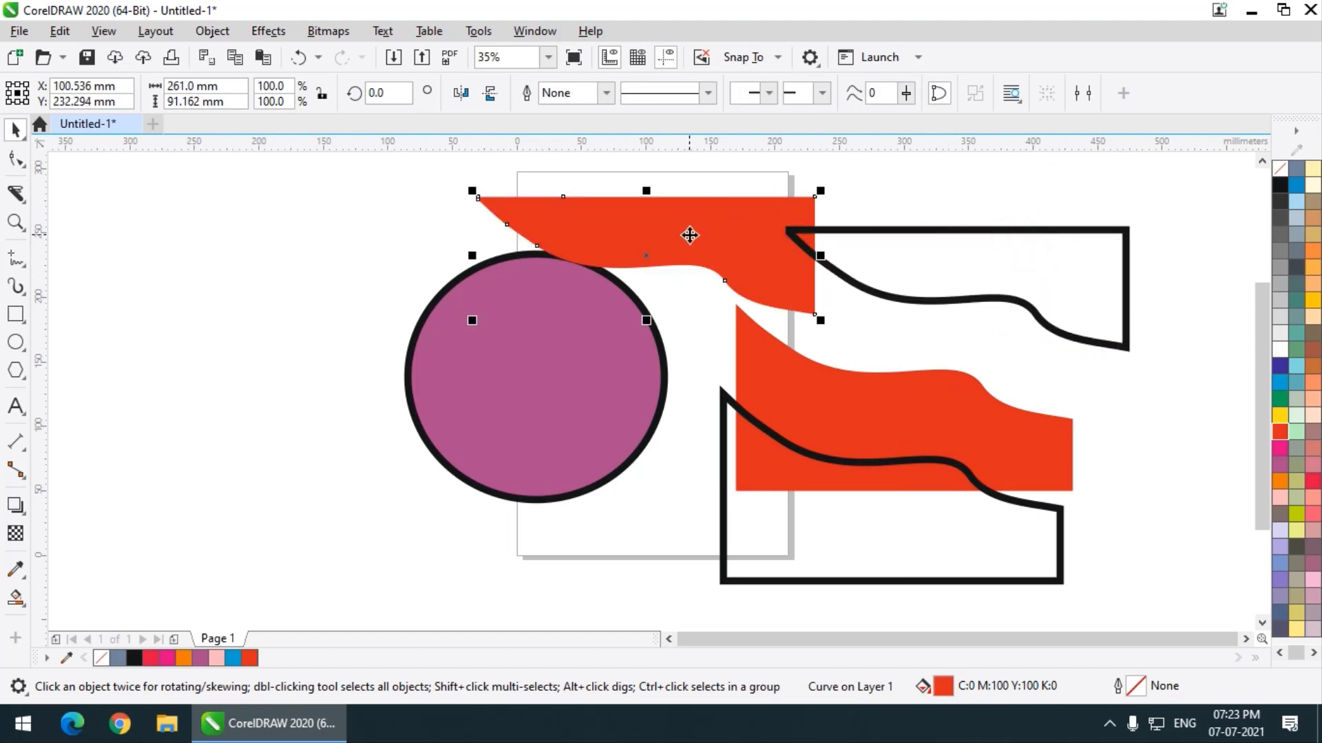
# - Undo the four moves of the red rectangle's separated outlines and upper fill
pyautogui.hotkey('ctrl', 'z')
pyautogui.hotkey('ctrl', 'z')
pyautogui.hotkey('ctrl', 'z')
pyautogui.hotkey('ctrl', 'z')
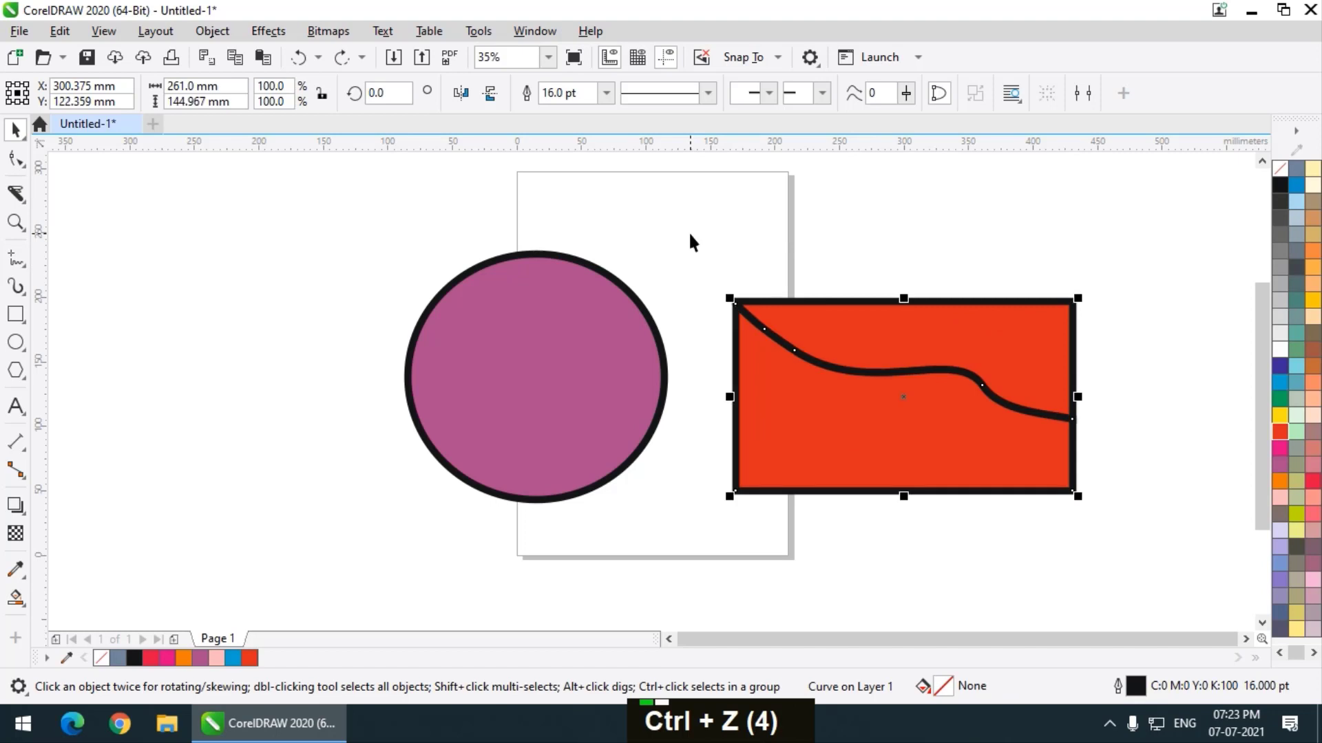
# - Undo the remaining changes to the red rectangle, back through its ungrouping and slicing
pyautogui.hotkey('ctrl', 'z')
pyautogui.hotkey('ctrl', 'z')
pyautogui.hotkey('ctrl', 'z')
pyautogui.hotkey('ctrl', 'z')
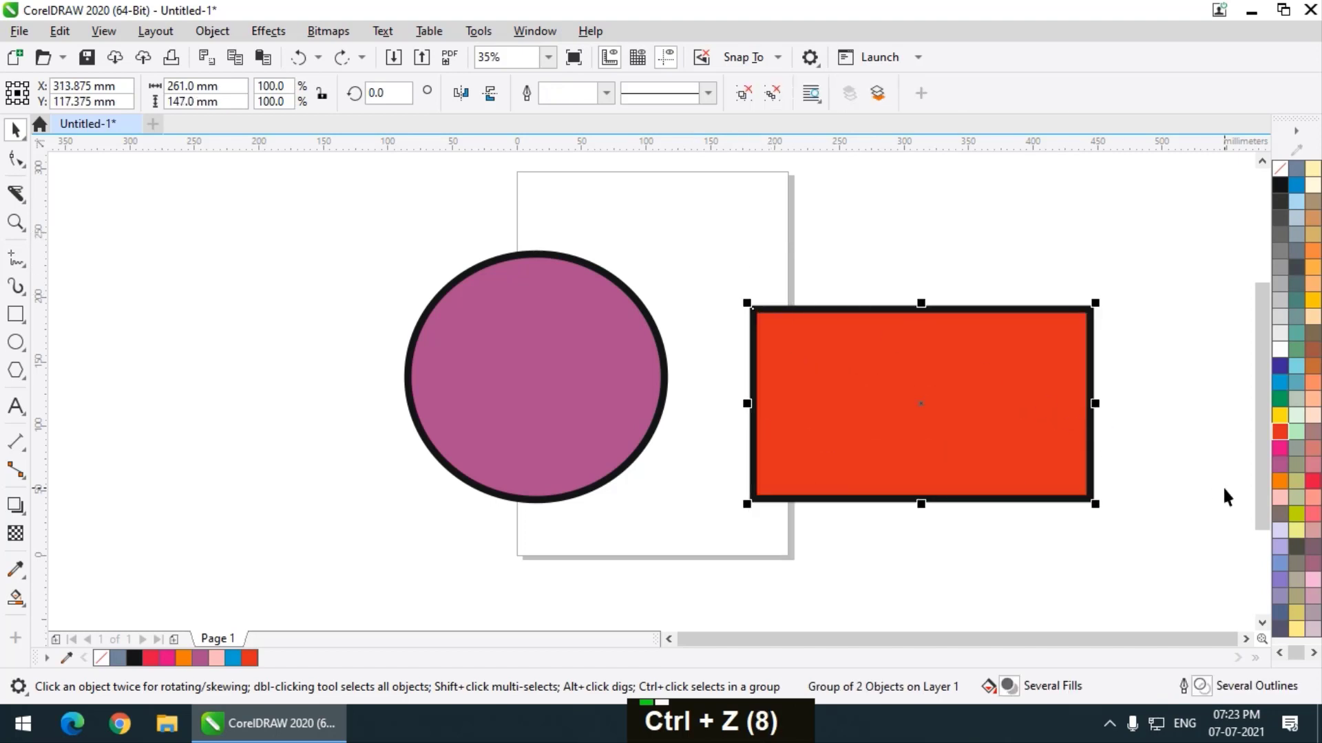
# - Slice the red rectangle with a Bézier knife curve from outside its upper-left corner across to below its lower-right corner
pyautogui.click(15, 195)
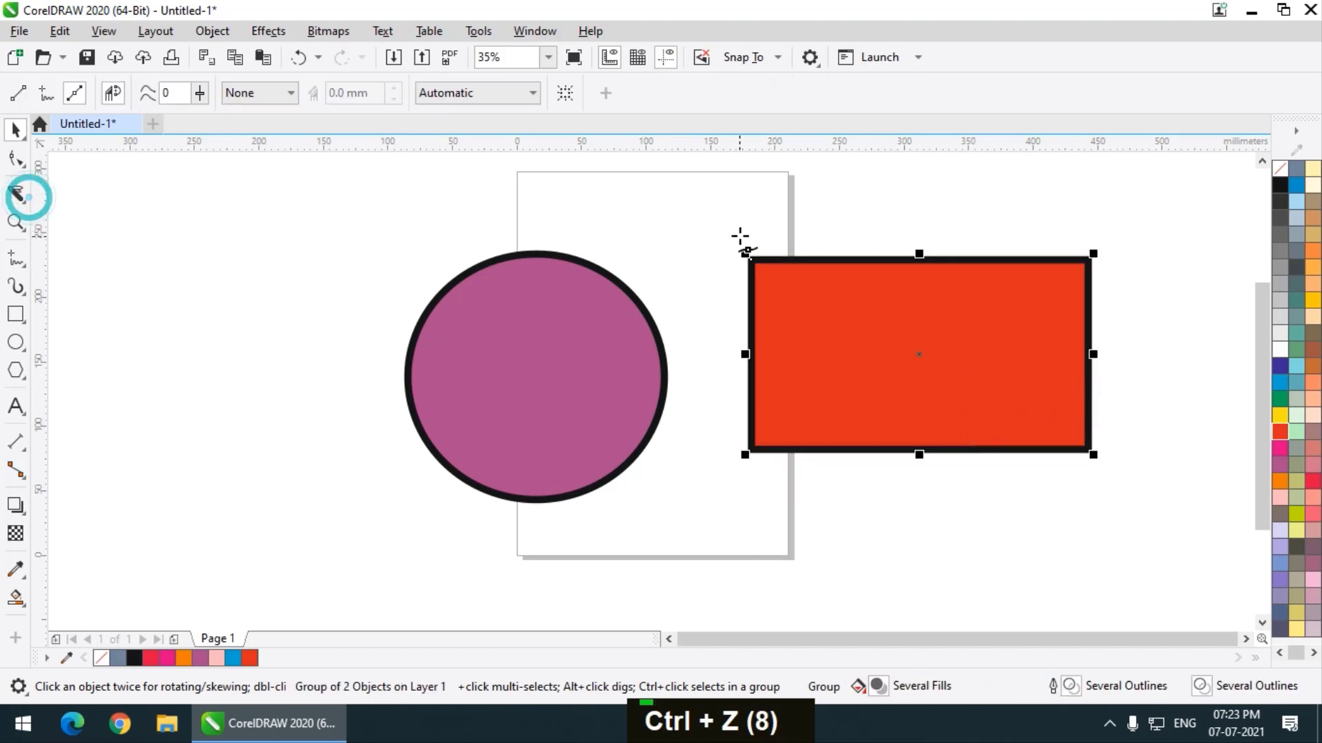
pyautogui.moveTo(705, 217); pyautogui.dragTo(796, 302)
pyautogui.moveTo(1096, 453); pyautogui.dragTo(1139, 531)
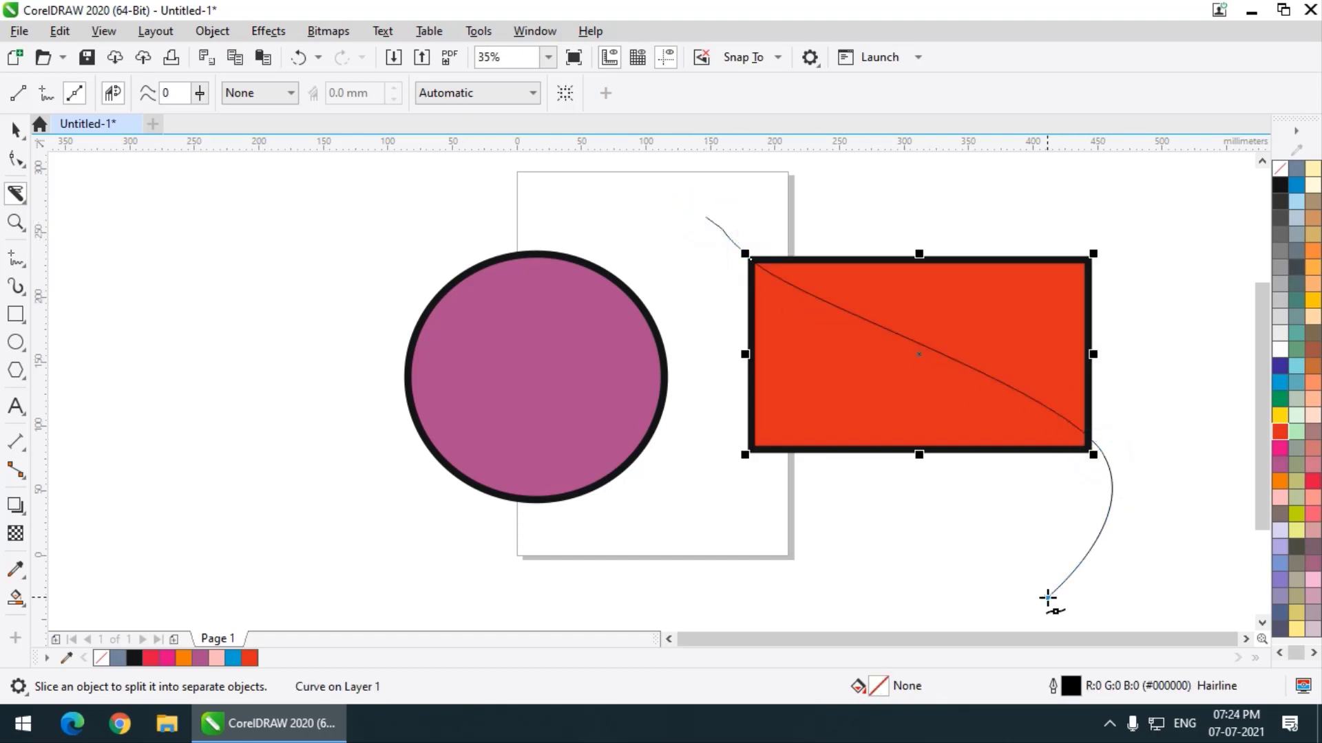
pyautogui.doubleClick(1047, 598)
pyautogui.click(17, 129)
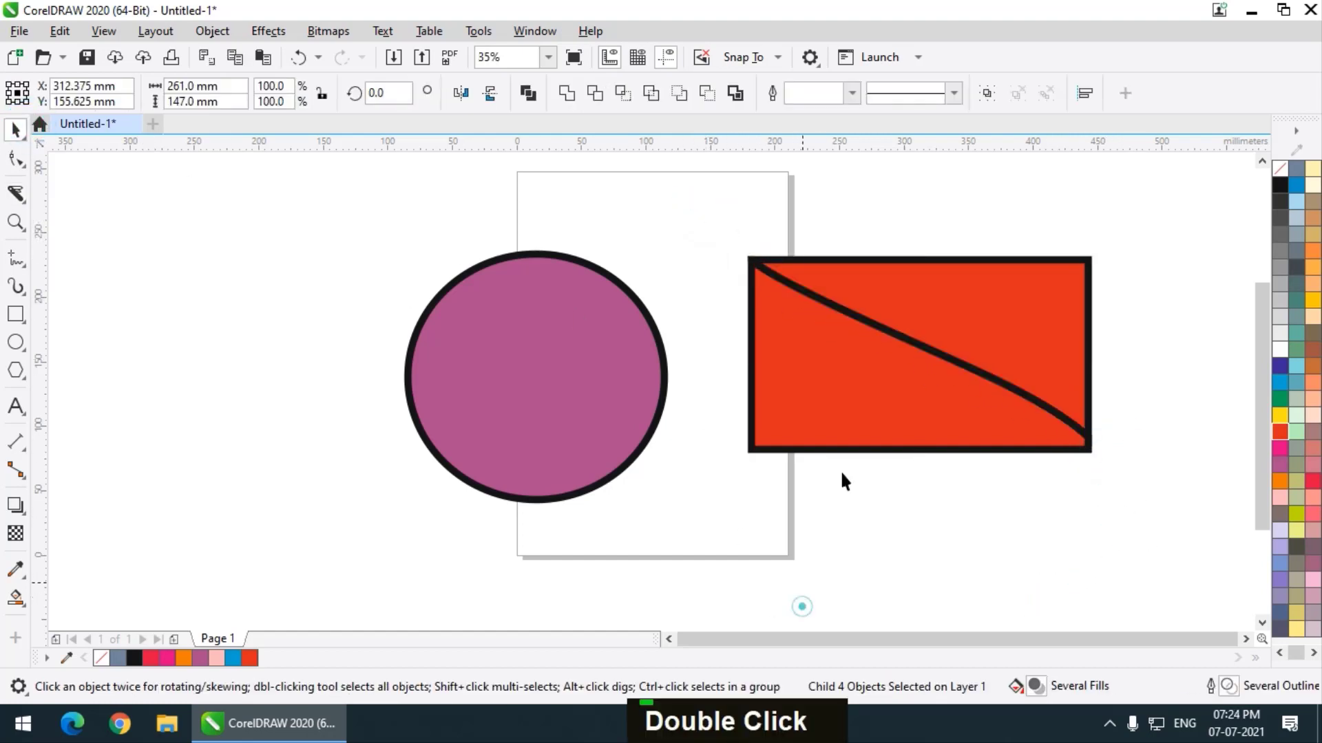
# - Pull the lower piece of the sliced red rectangle away, and undo both the move and the slice
pyautogui.moveTo(850, 436); pyautogui.dragTo(776, 528)
pyautogui.hotkey('ctrl', 'z')
pyautogui.hotkey('ctrl', 'z')
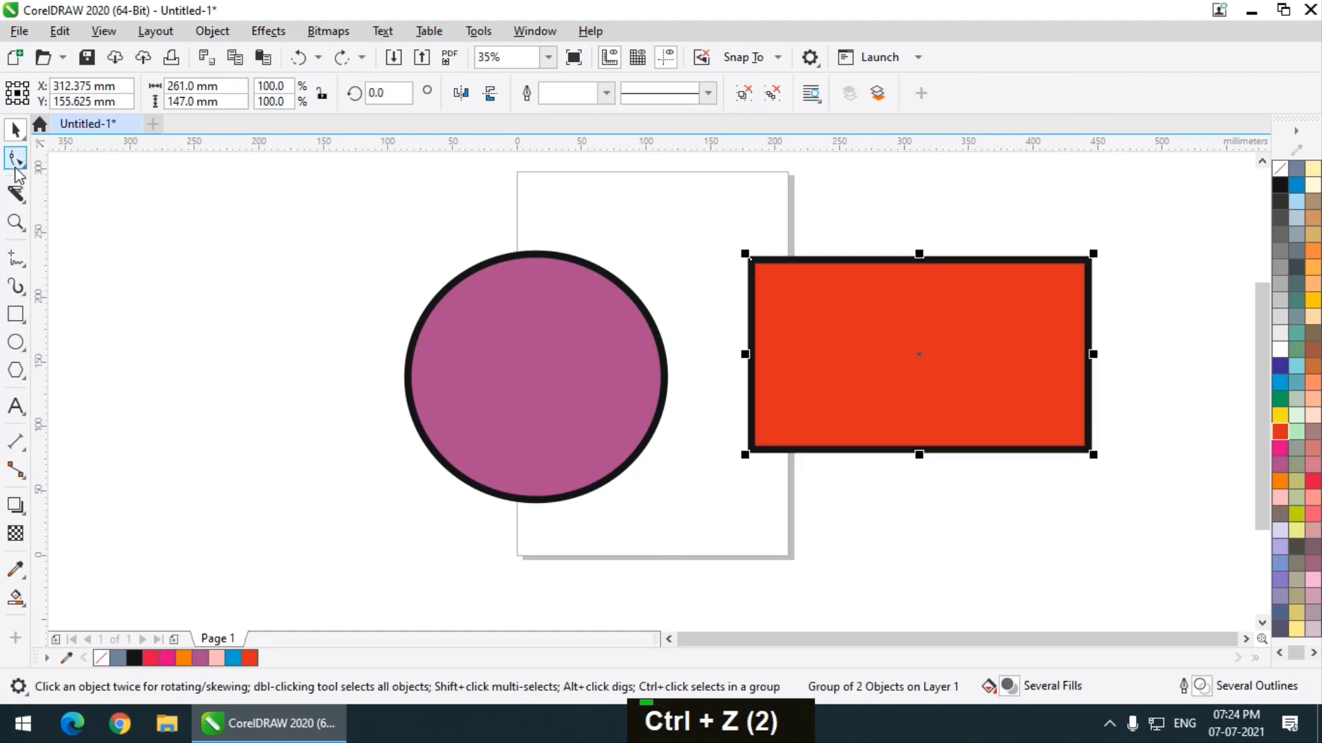
# - Slice the red rectangle again with a wavy Bézier knife curve running diagonally through its middle to the lower-right edge
pyautogui.click(16, 194)
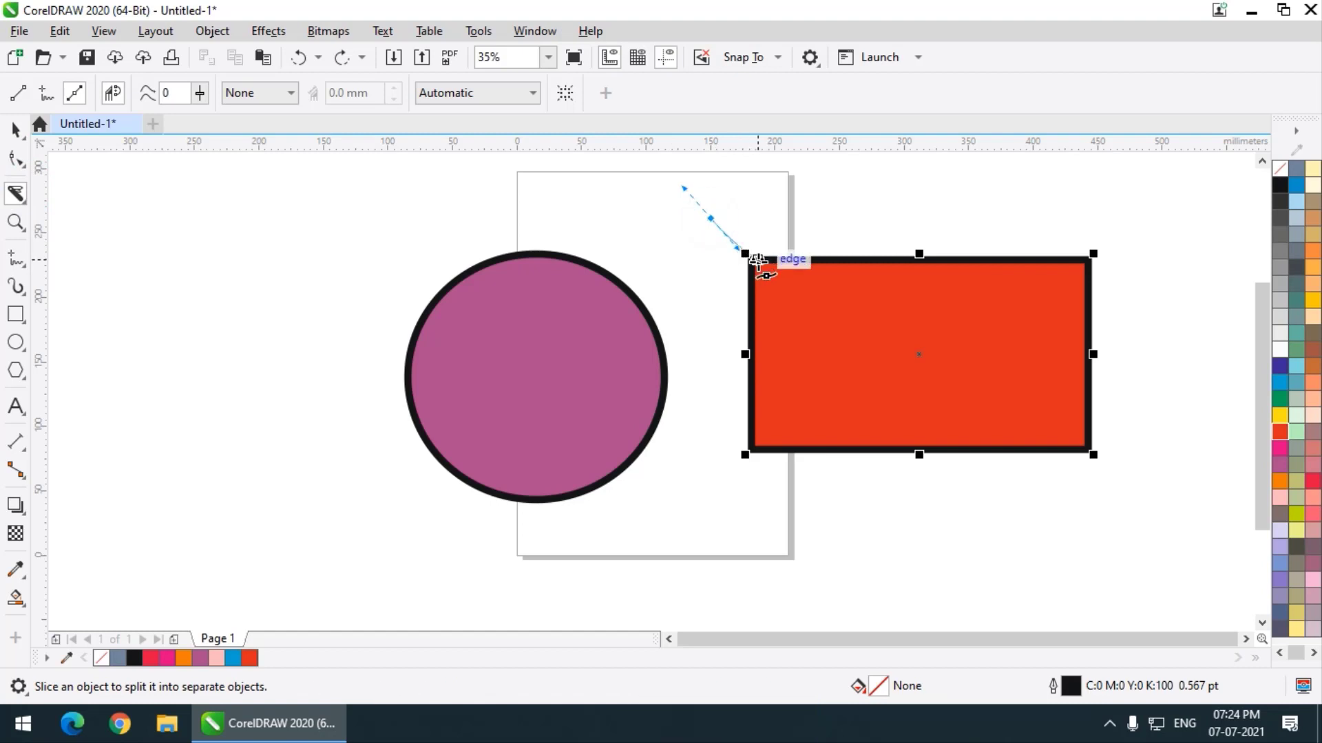
pyautogui.moveTo(941, 354); pyautogui.dragTo(1024, 413)
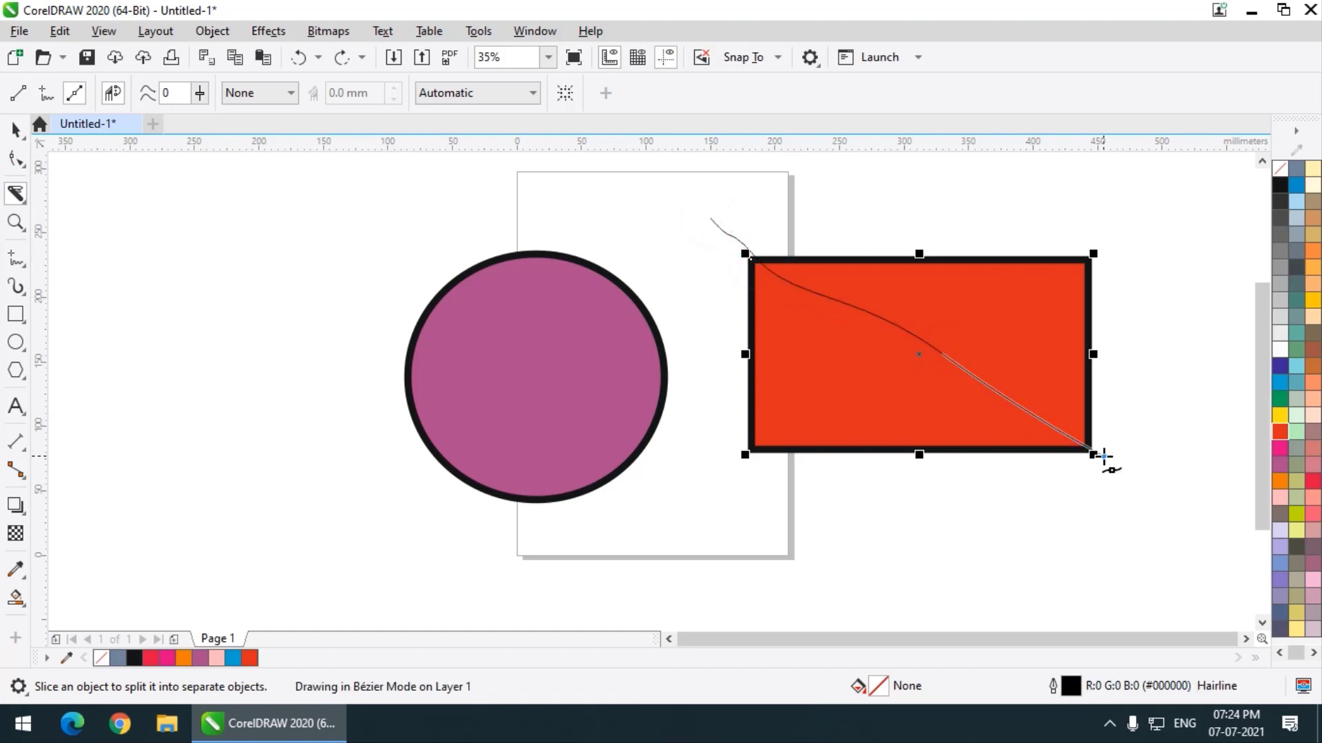
pyautogui.moveTo(1102, 455); pyautogui.dragTo(1108, 511)
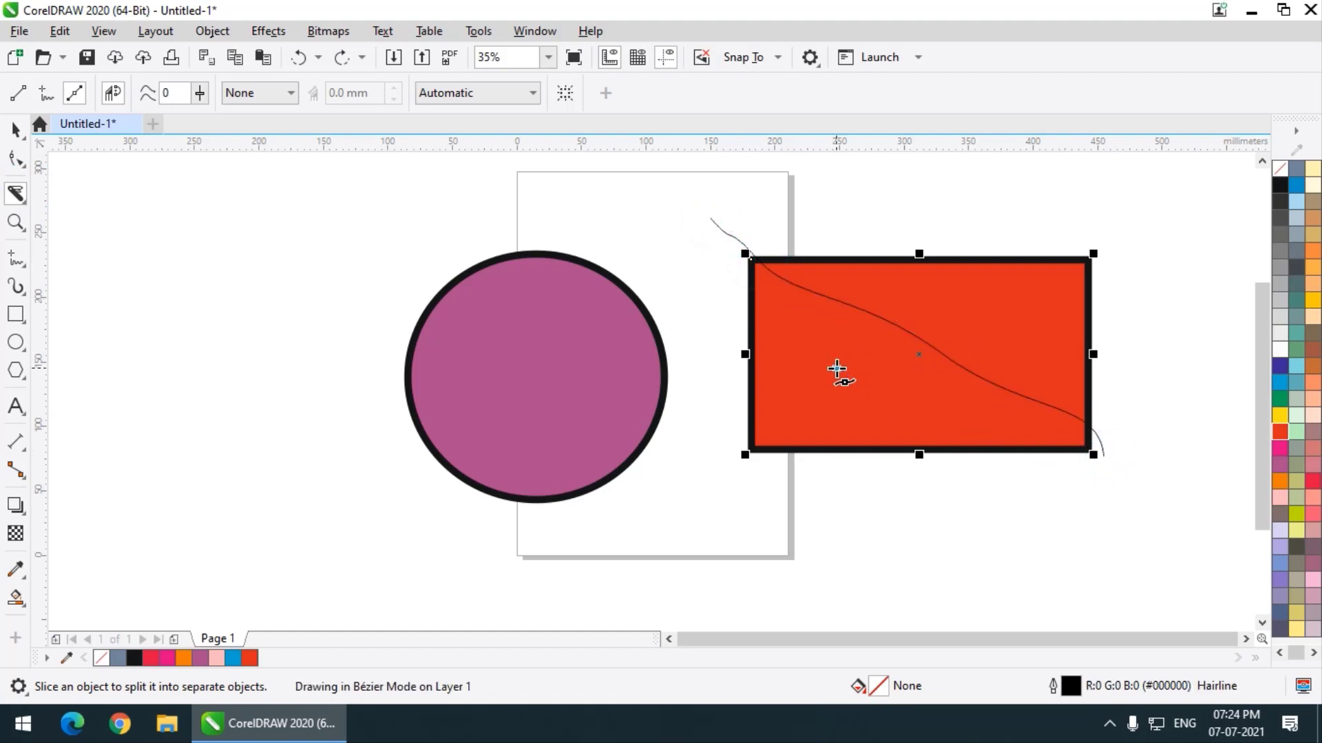
pyautogui.doubleClick(836, 370)
pyautogui.click(21, 130)
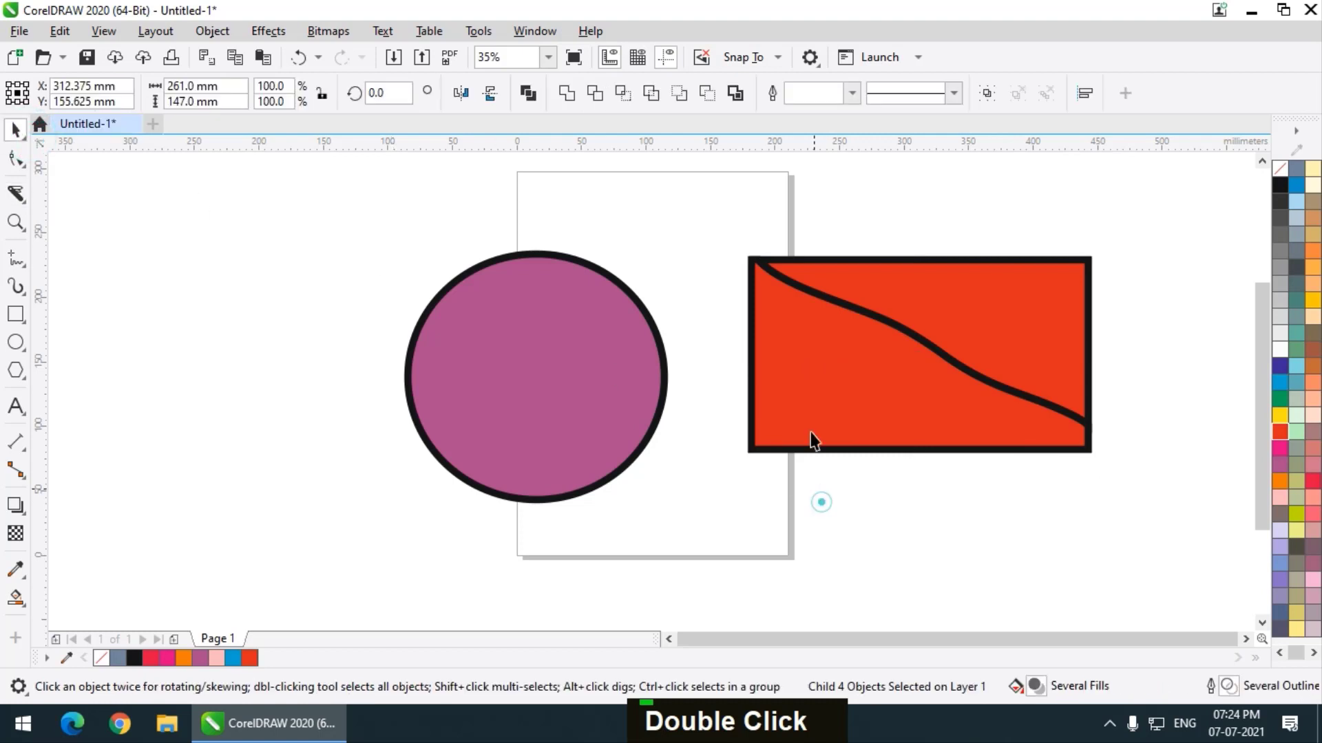
# - Move the lower part of the red rectangle down from the wavy cut, and undo the move and the cut
pyautogui.moveTo(823, 407); pyautogui.dragTo(789, 467)
pyautogui.hotkey('ctrl', 'z')
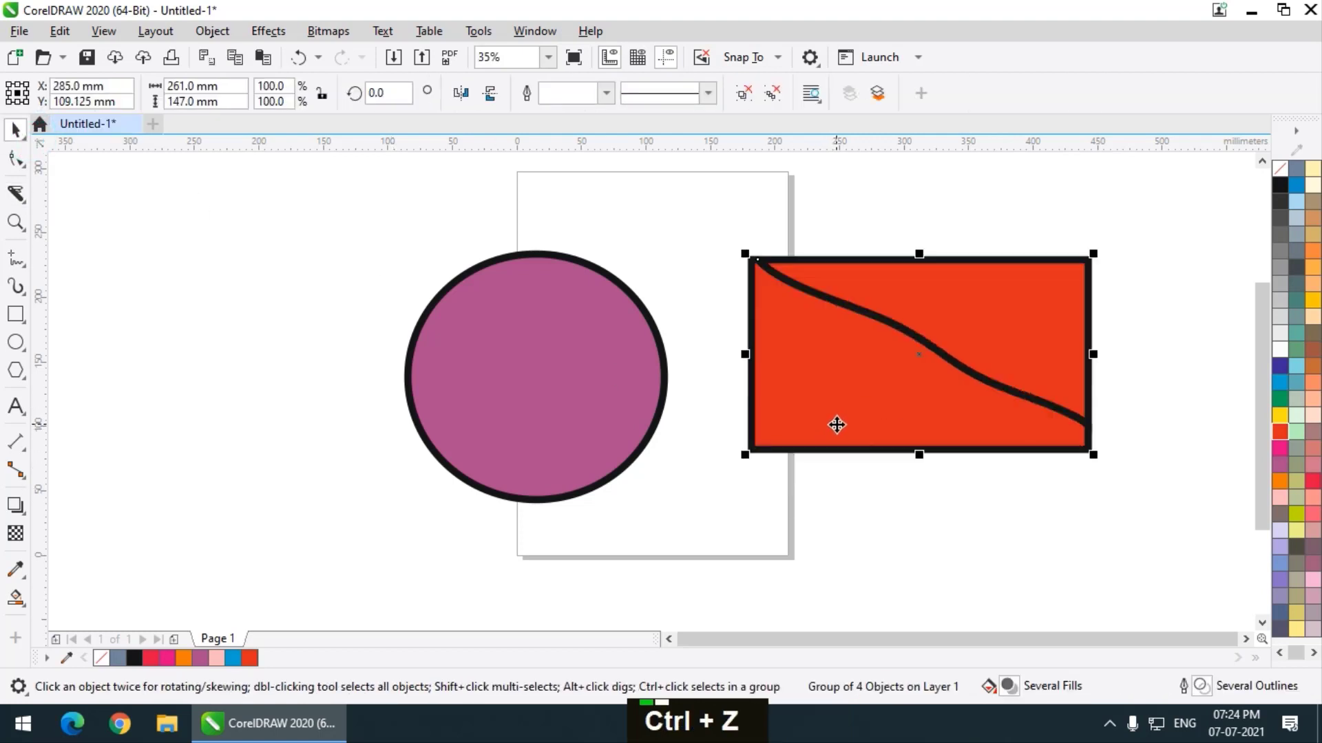
pyautogui.hotkey('ctrl', 'z')
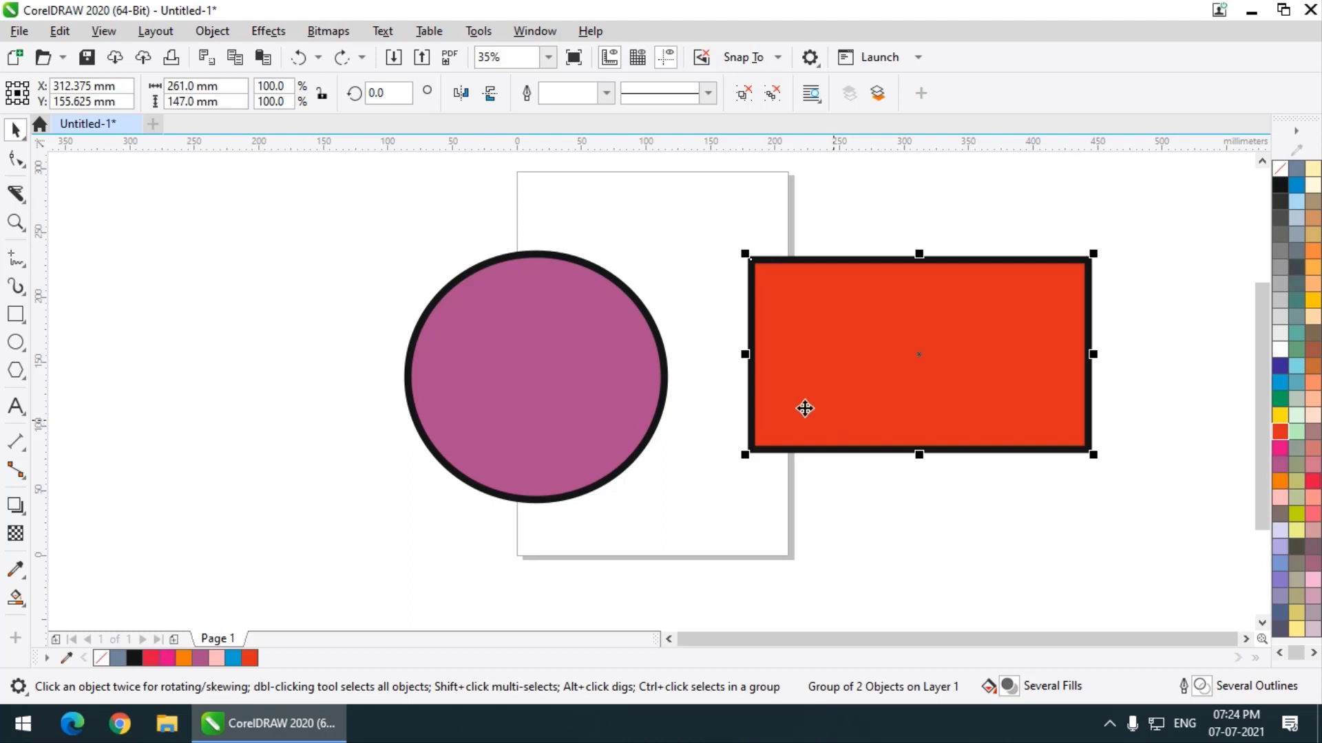
# - Slice the purple ellipse from top to bottom with a nearly vertical Bézier knife curve just left of its centre
pyautogui.click(21, 196)
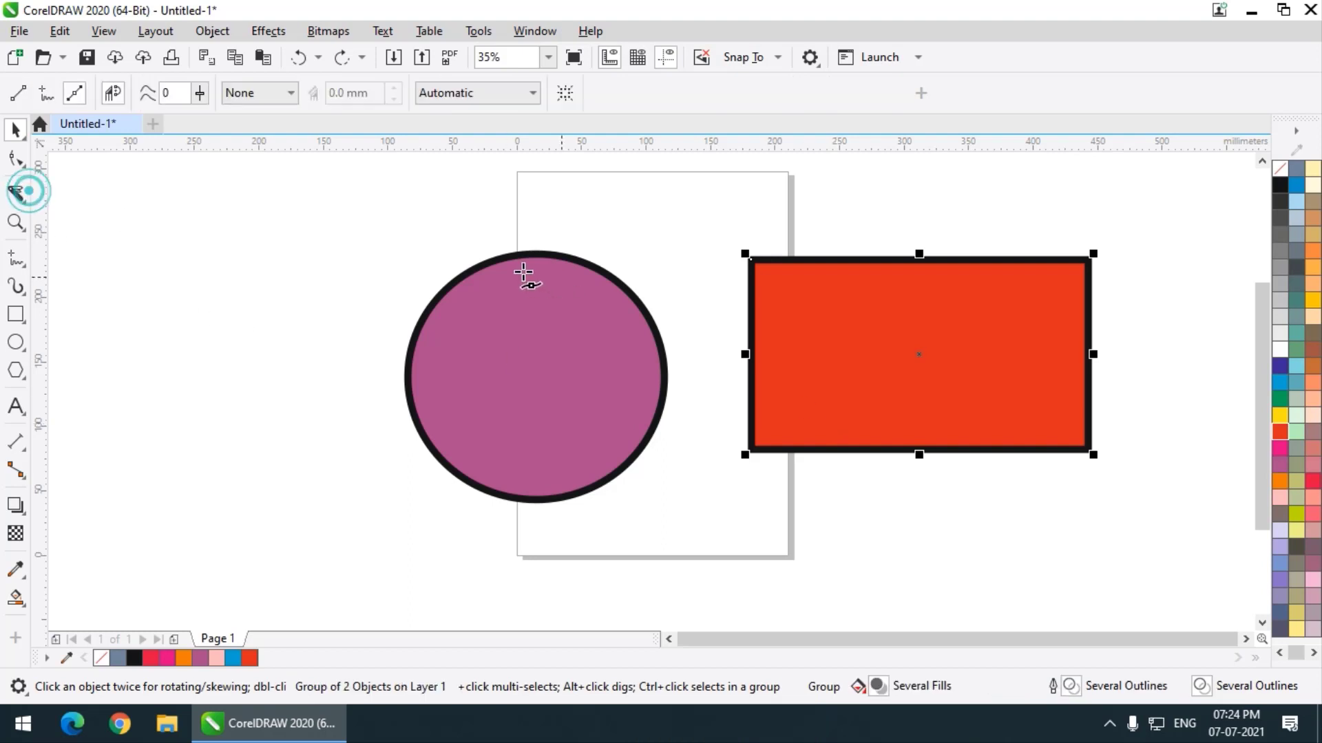
pyautogui.doubleClick(552, 348)
pyautogui.moveTo(496, 180); pyautogui.dragTo(511, 223)
pyautogui.moveTo(516, 333); pyautogui.dragTo(524, 463)
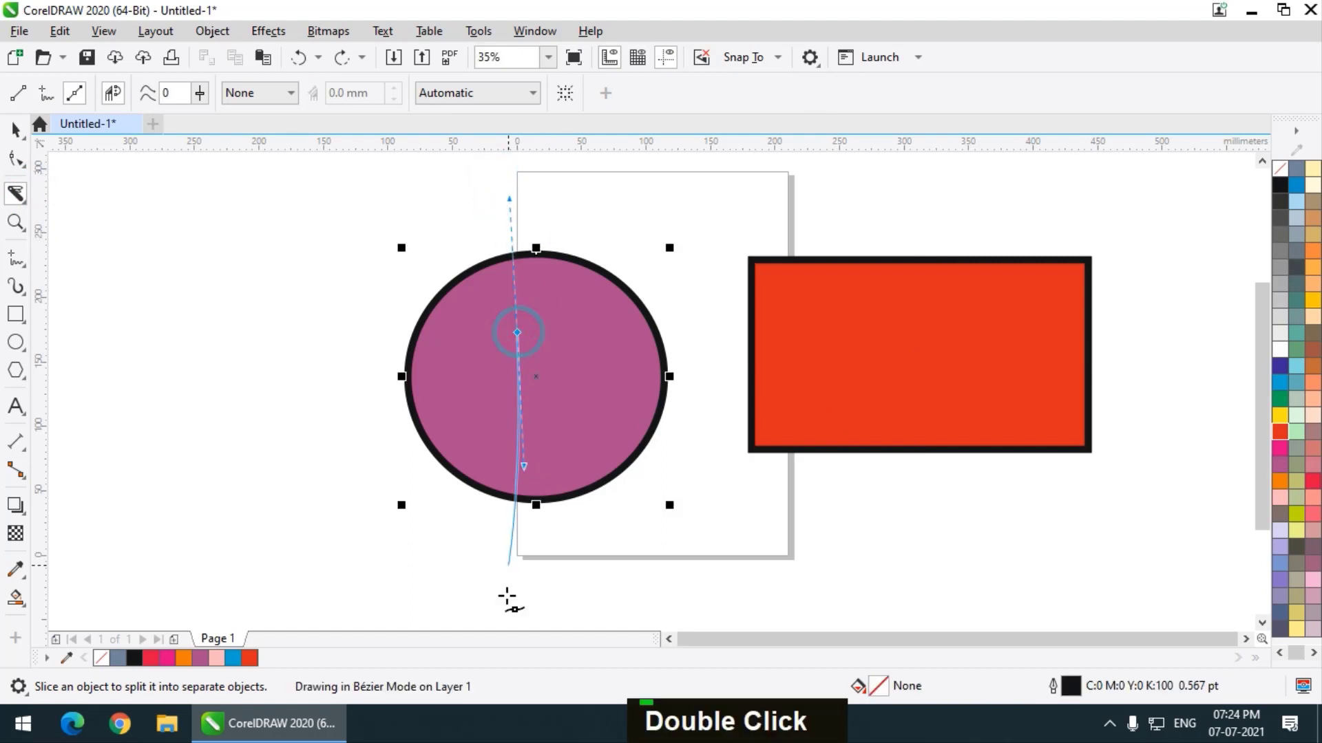
pyautogui.doubleClick(511, 603)
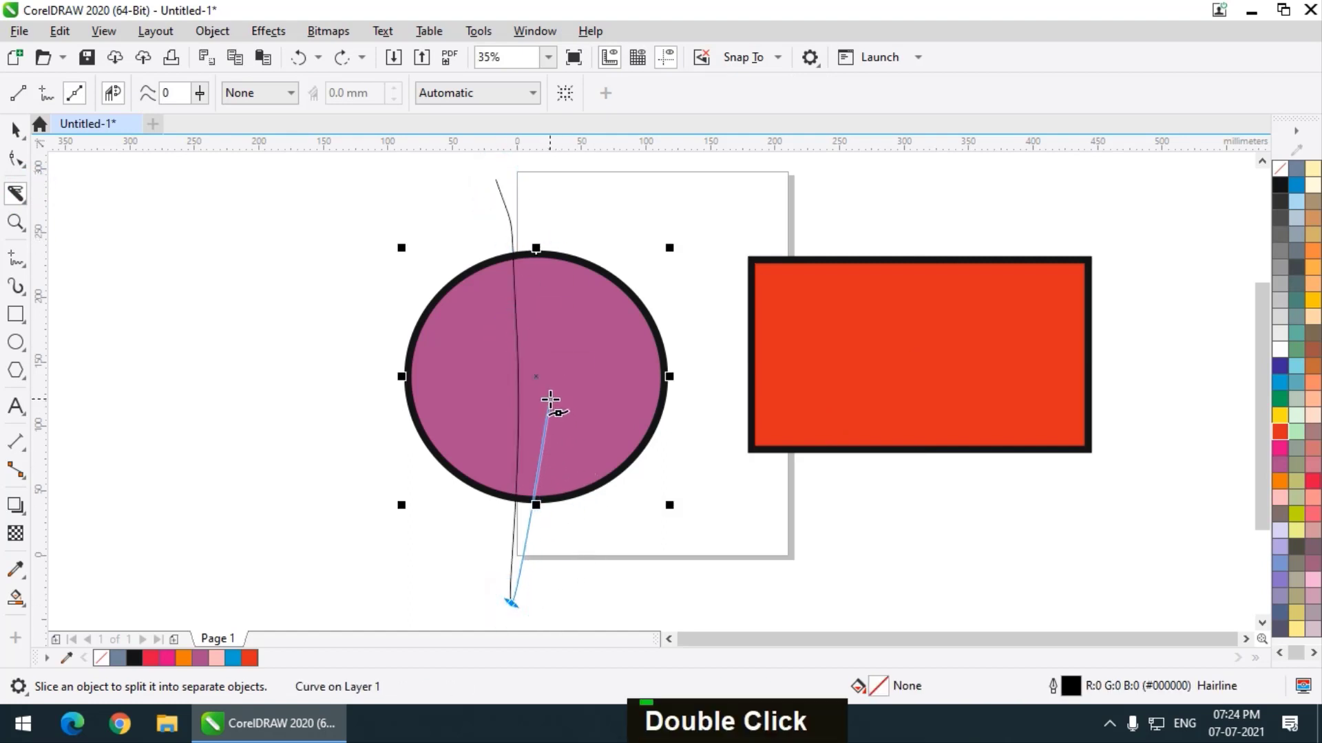
pyautogui.moveTo(550, 399); pyautogui.dragTo(638, 427)
pyautogui.doubleClick(523, 303)
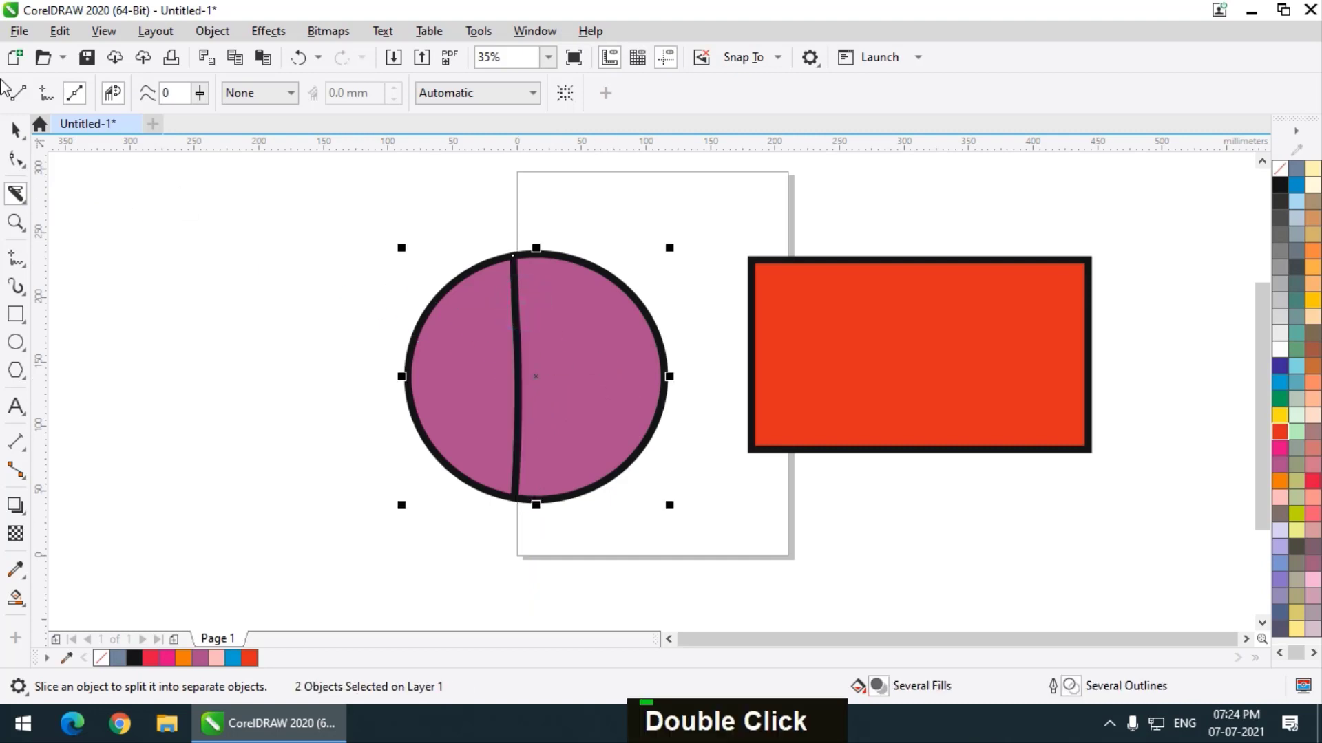
# - Move the ellipse's left piece away from the right piece, and undo the move and the slice
pyautogui.click(124, 218)
pyautogui.moveTo(486, 379); pyautogui.dragTo(374, 381)
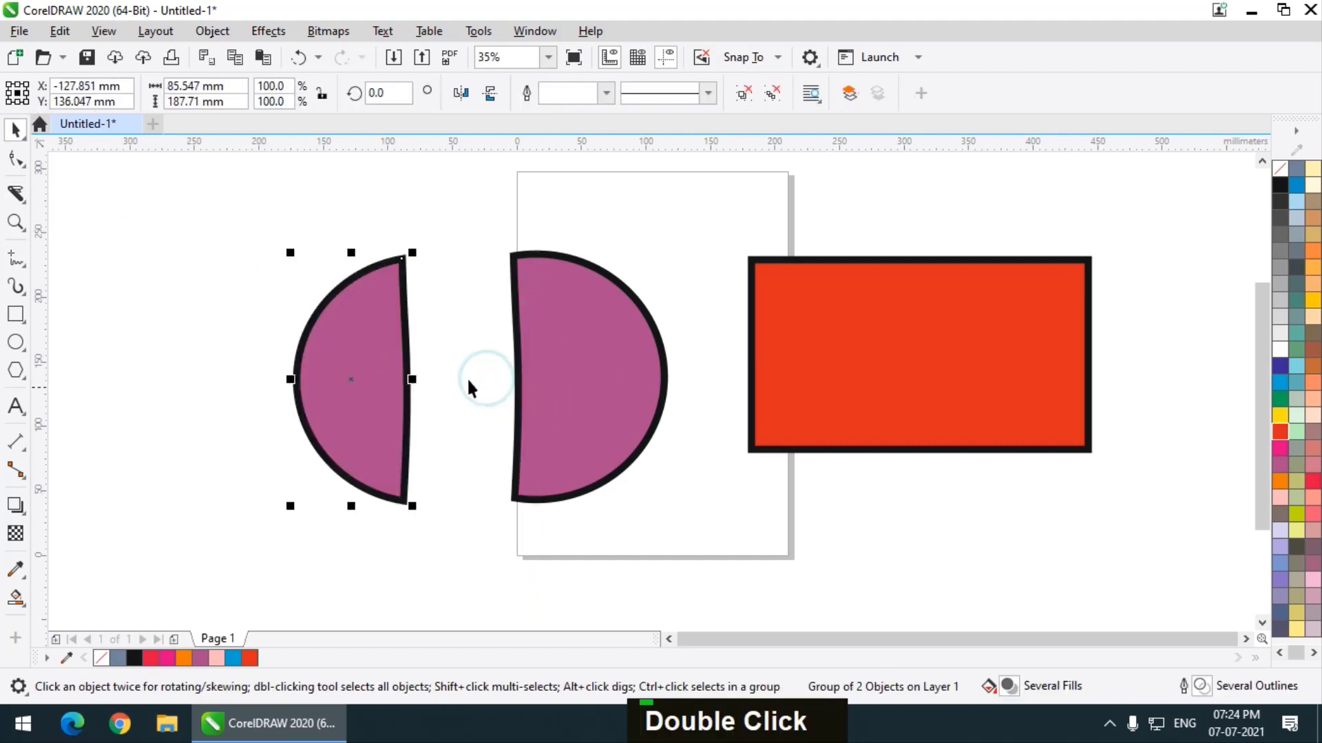
pyautogui.hotkey('ctrl', 'z')
pyautogui.hotkey('ctrl', 'z')
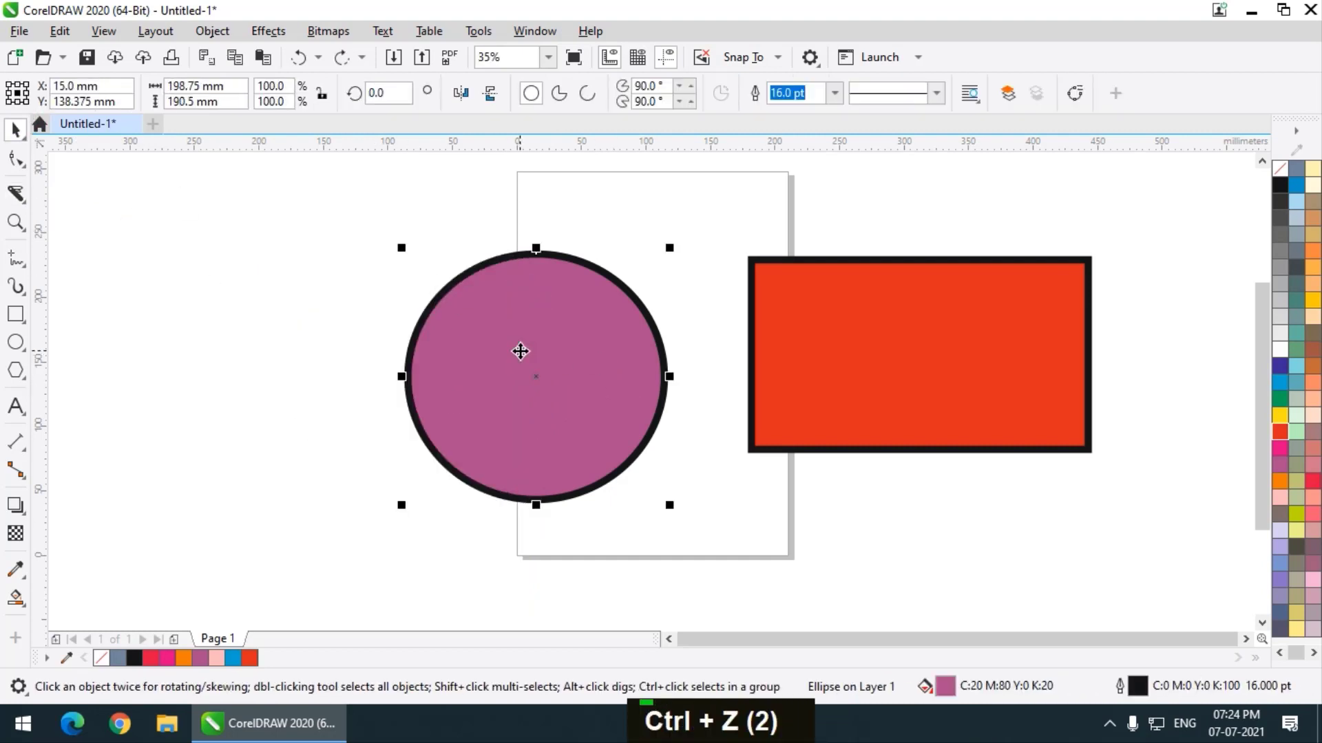
# - Set the Knife tool's cut option to Gap with a width of 5.8 mm
pyautogui.click(16, 194)
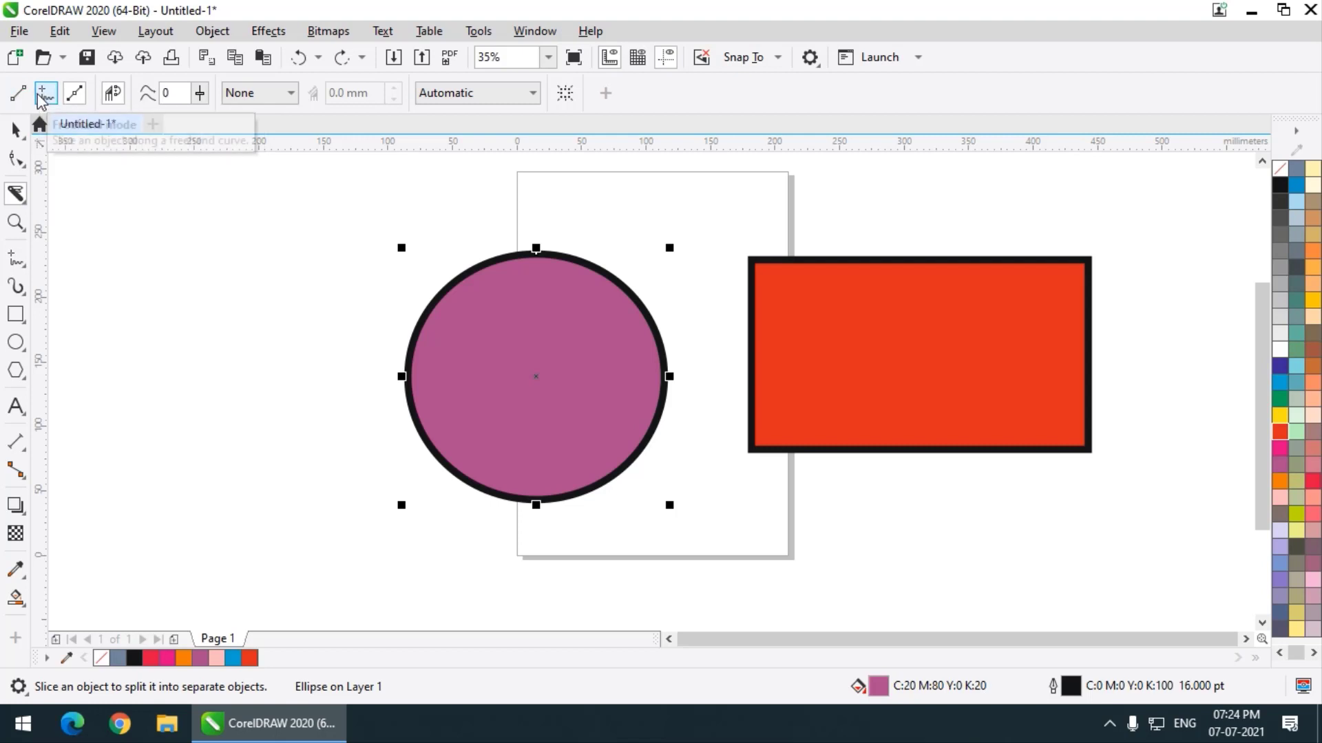
pyautogui.click(69, 96)
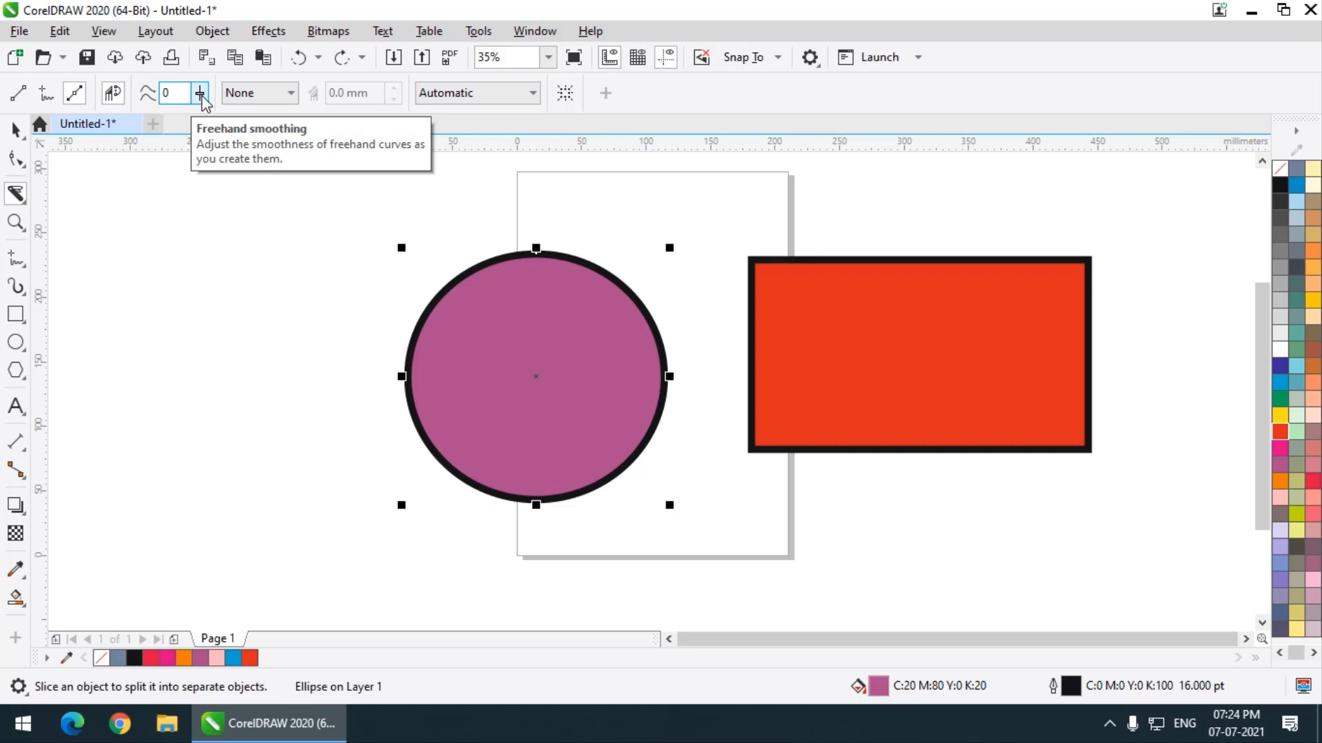
pyautogui.click(265, 94)
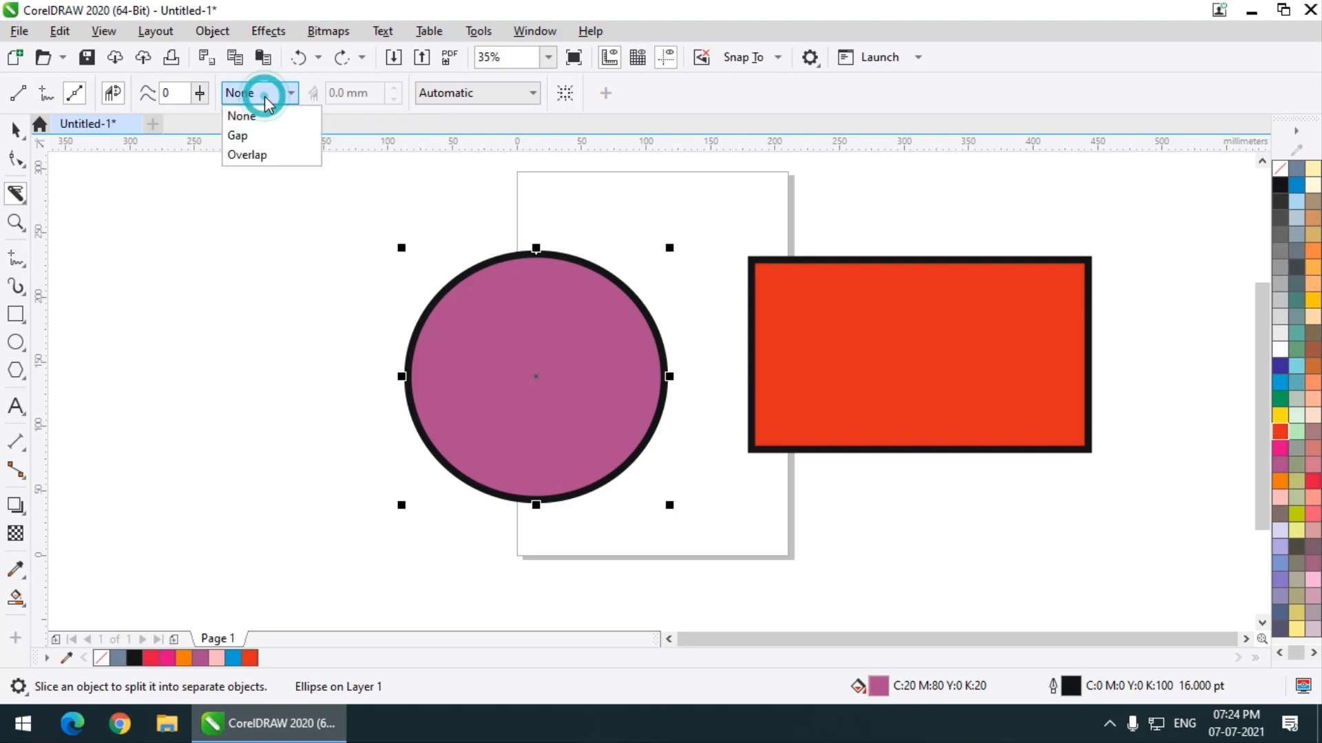
pyautogui.click(267, 136)
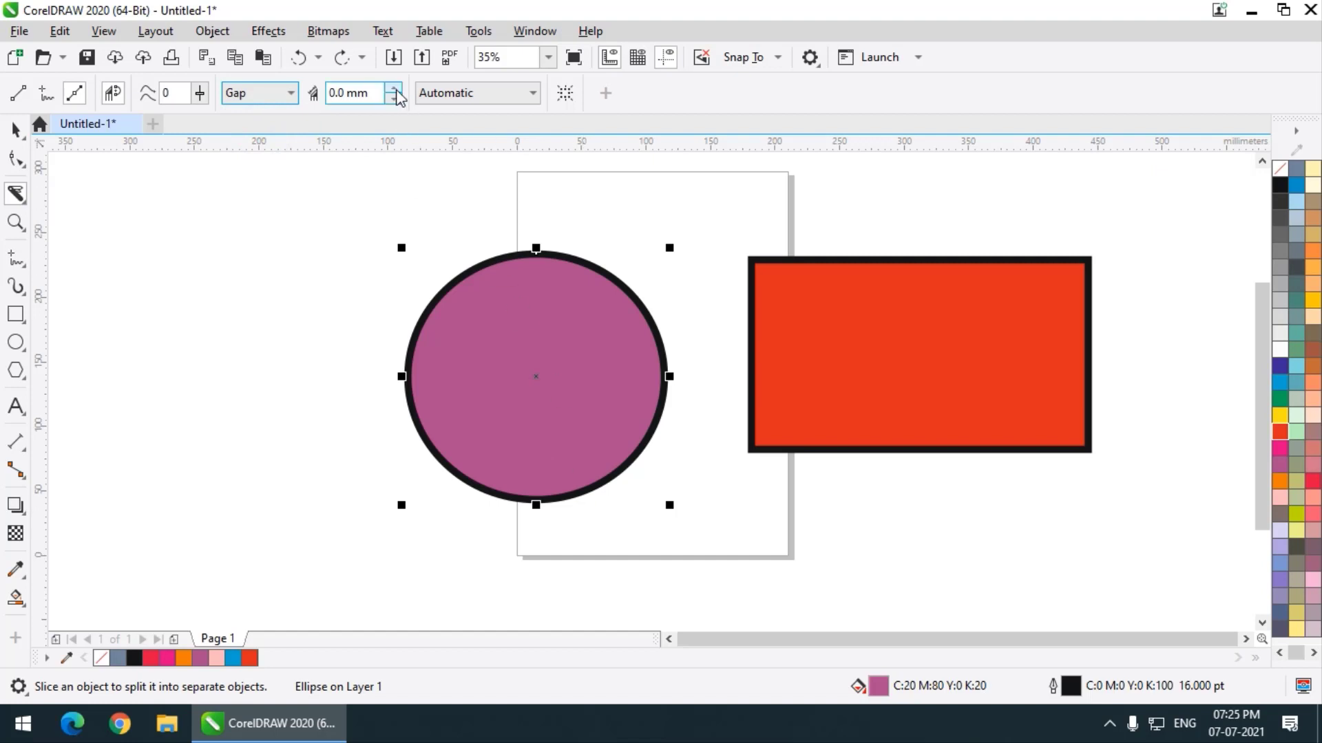
pyautogui.moveTo(392, 93); pyautogui.dragTo(390, 34)
# - Move the purple ellipse about 39 mm to the left and remove its outline
pyautogui.click(15, 129)
pyautogui.moveTo(604, 381); pyautogui.dragTo(554, 380)
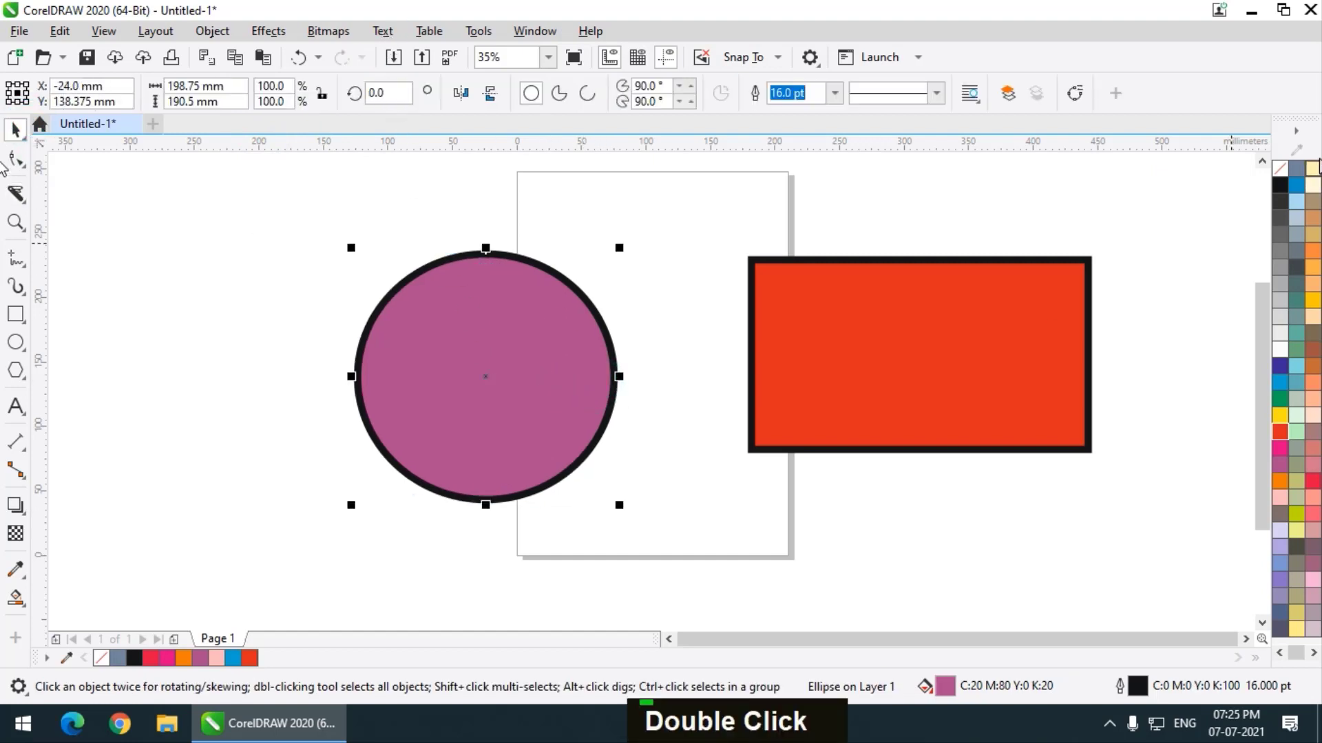
pyautogui.rightClick(1279, 168)
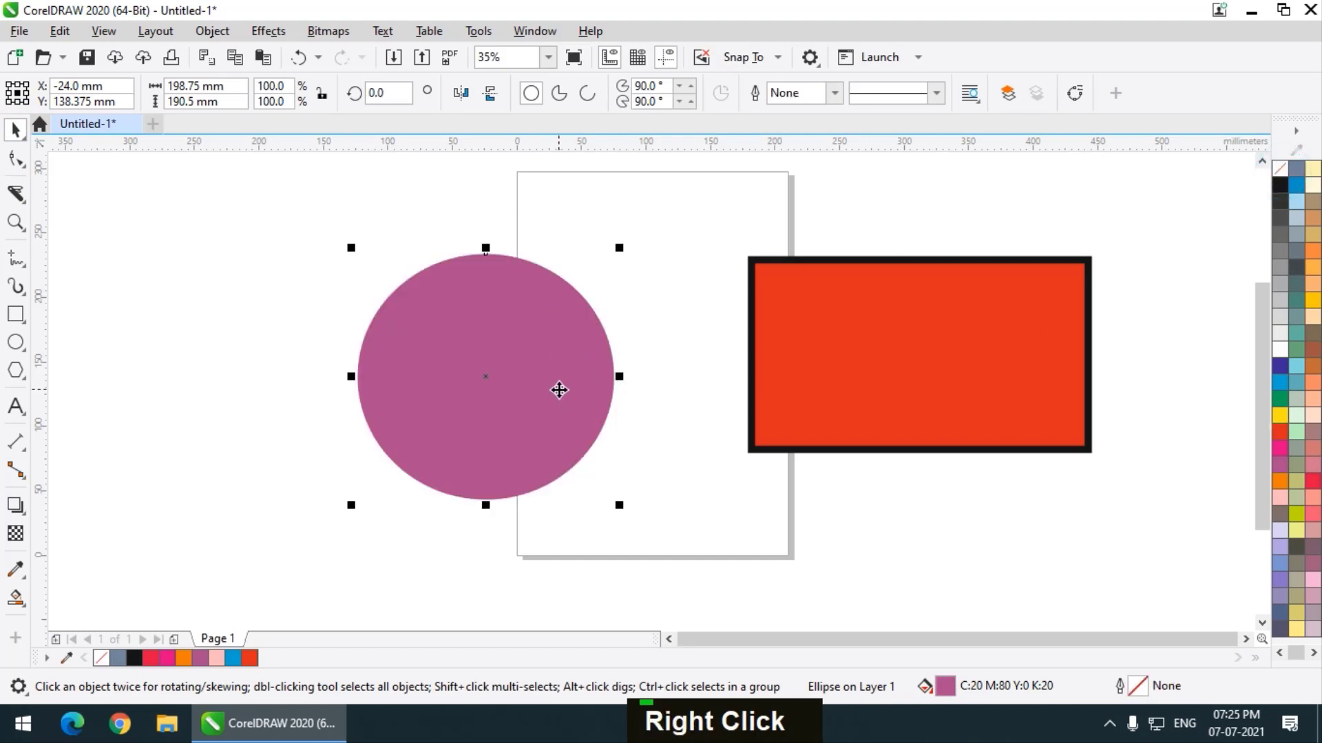
# - Slice the purple ellipse from top to bottom with a freehand knife line, using the 5.8 mm gap
pyautogui.click(15, 194)
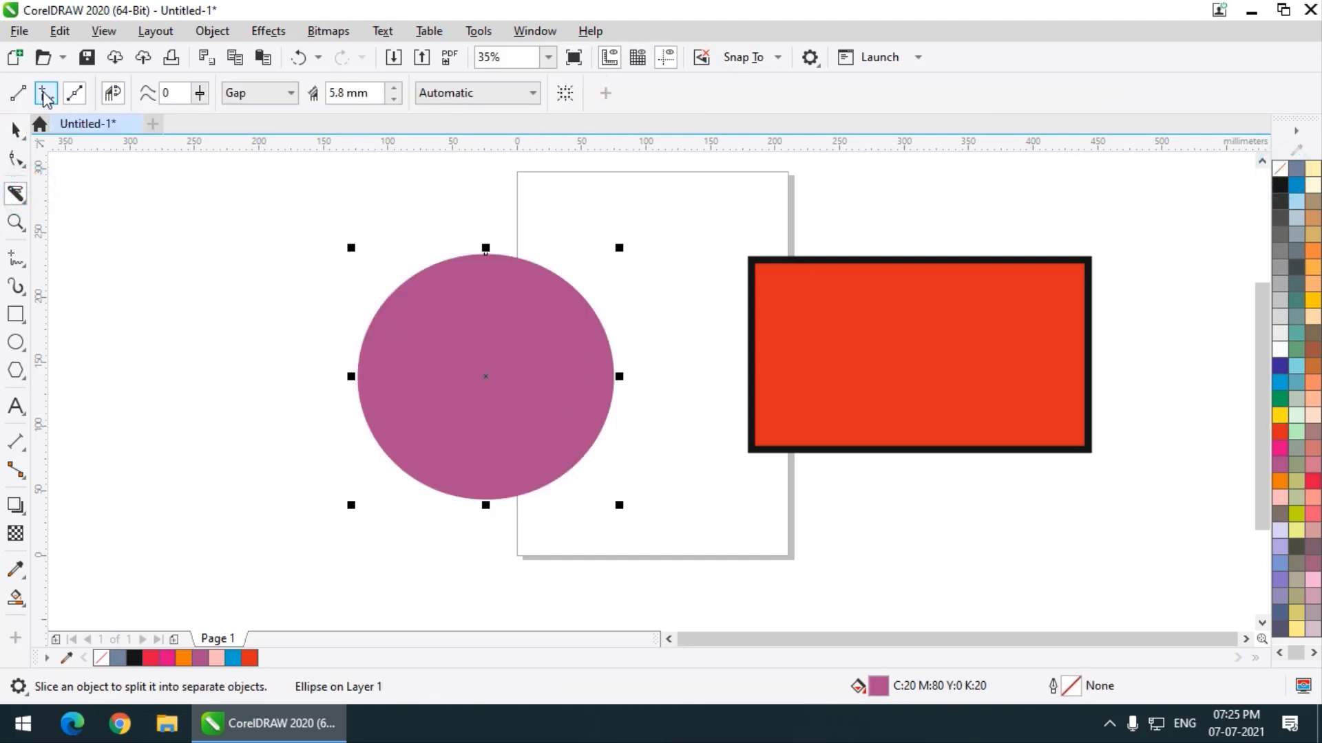
pyautogui.click(45, 97)
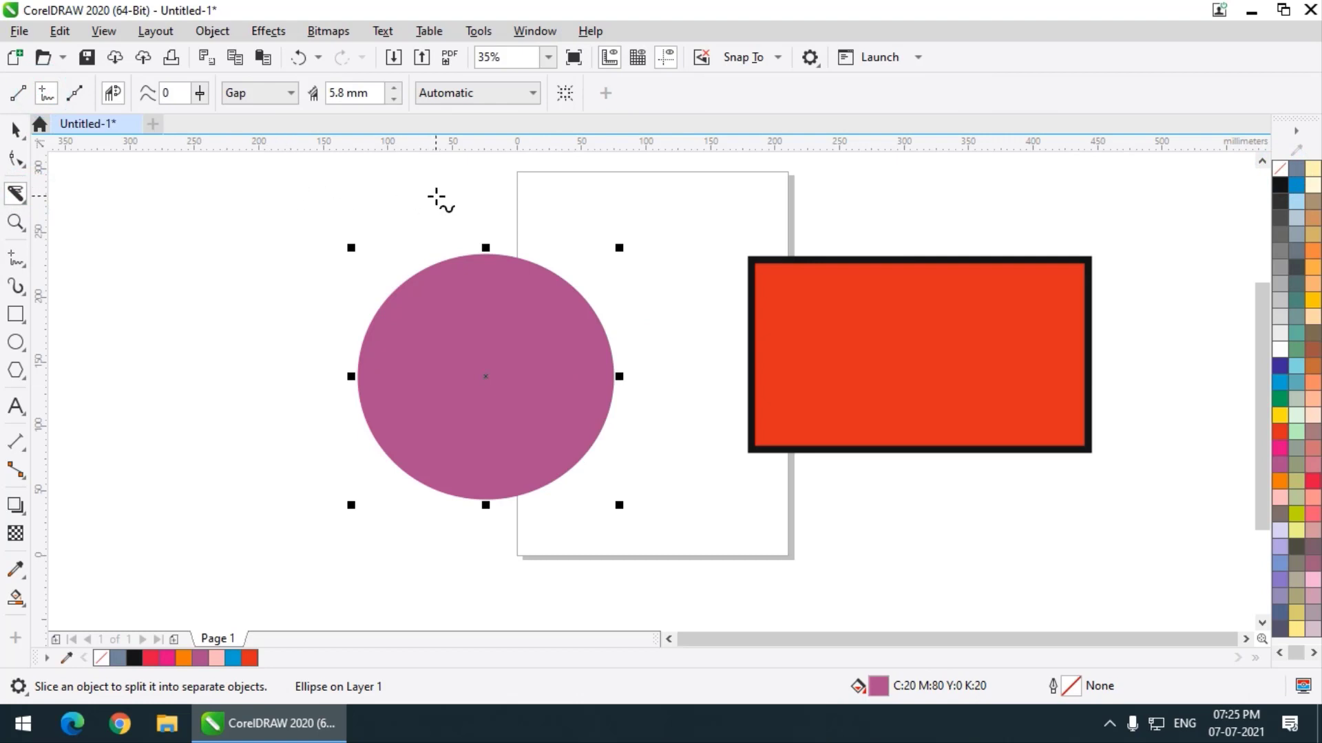
pyautogui.moveTo(462, 210)
pyautogui.mouseDown()
pyautogui.moveTo(456, 316)
pyautogui.moveTo(540, 459)
pyautogui.moveTo(528, 581)
pyautogui.mouseUp()
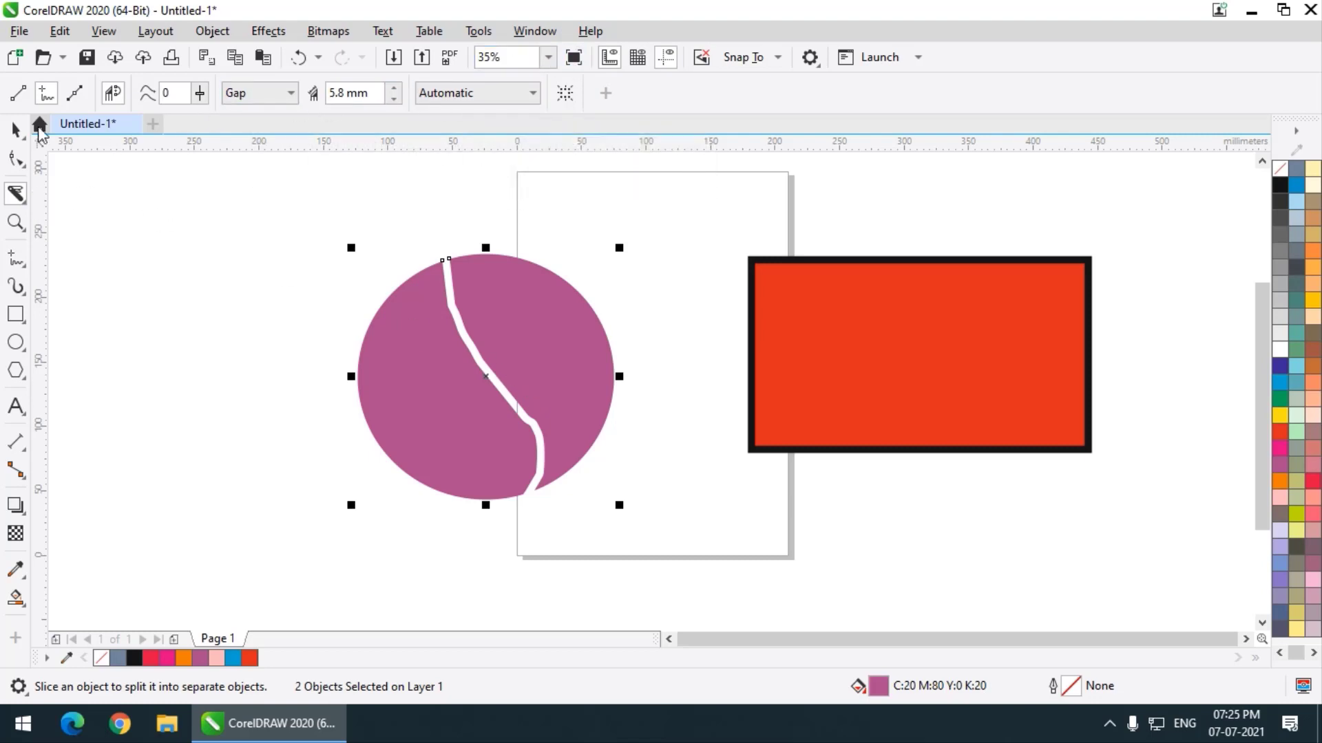
# - Choose the Virtual Segment Delete tool, and clear the drawing by deleting the sliced ellipse and the red rectangle
pyautogui.click(19, 194)
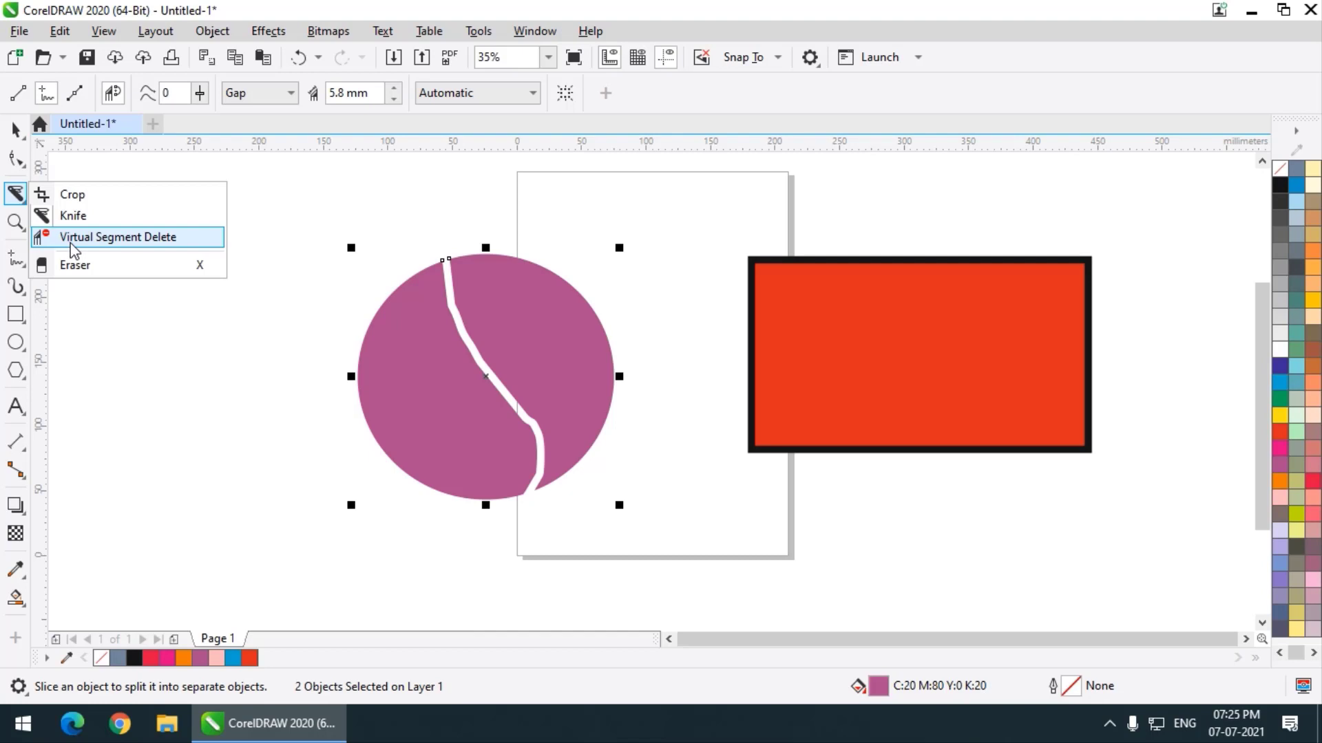
pyautogui.click(71, 238)
pyautogui.click(16, 129)
pyautogui.click(285, 276)
pyautogui.moveTo(253, 226); pyautogui.dragTo(696, 503)
pyautogui.press('Delete')
pyautogui.click(837, 406)
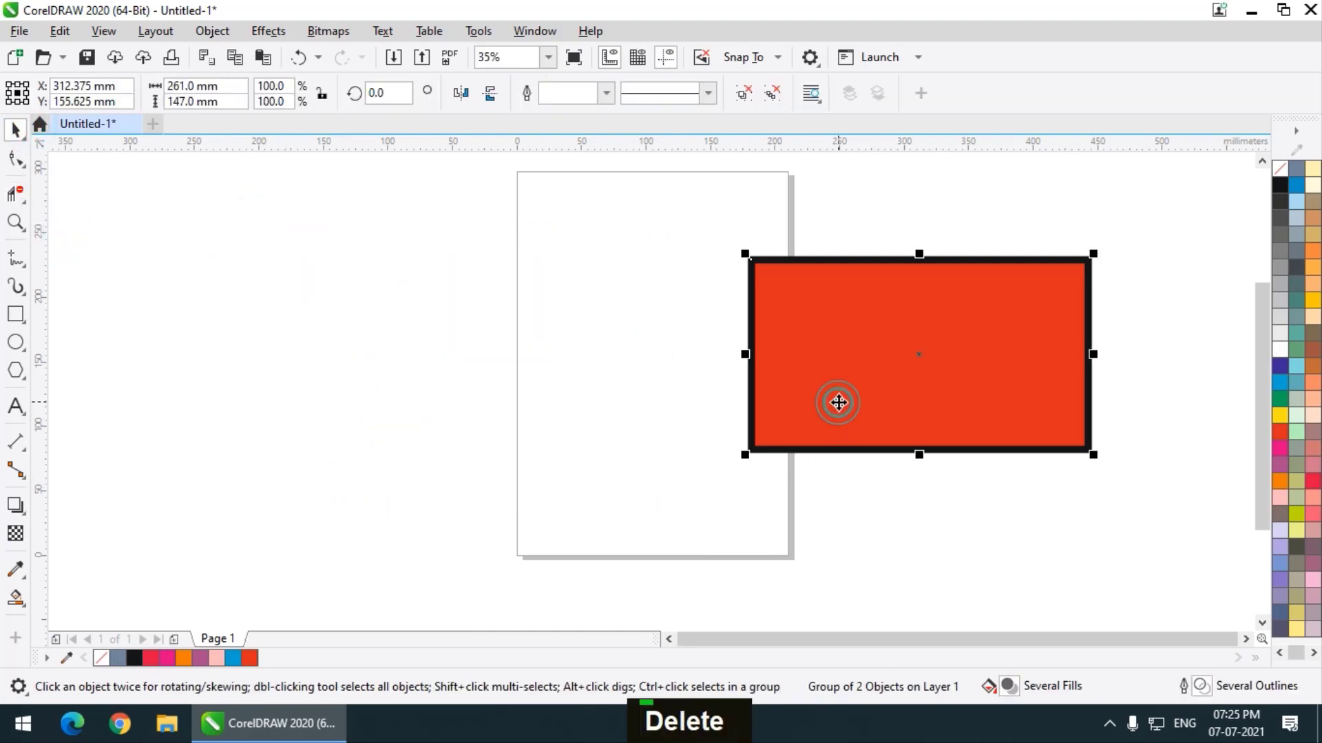
pyautogui.press('Delete')
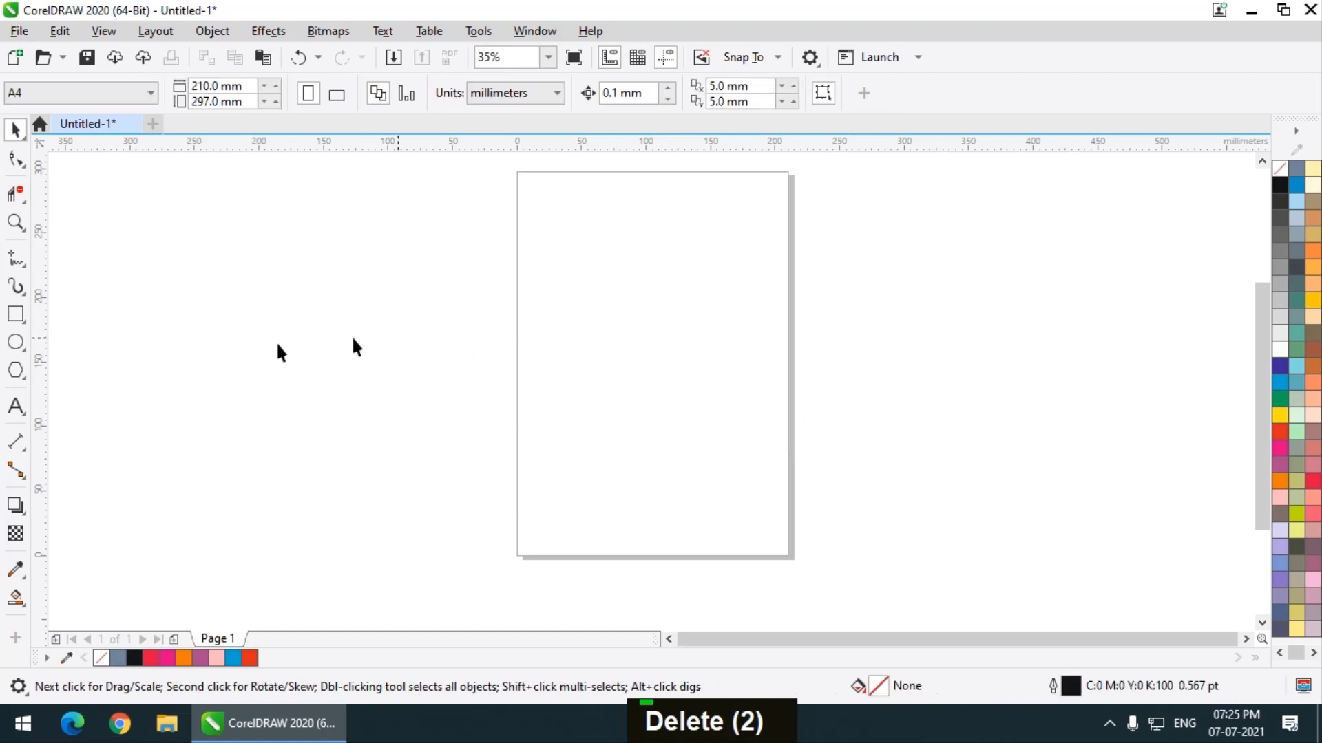
# - Draw a rectangle about 238 by 124 mm and place two copies, one beside it and one lower down overlapping both
pyautogui.click(15, 314)
pyautogui.moveTo(269, 249)
pyautogui.mouseDown()
pyautogui.moveTo(426, 371)
pyautogui.moveTo(576, 409)
pyautogui.mouseUp()
pyautogui.click(16, 129)
pyautogui.moveTo(457, 360); pyautogui.dragTo(861, 378)
pyautogui.rightClick(582, 451)
pyautogui.scroll(-1, 461, 318)
pyautogui.scroll(1, 620, 341)
pyautogui.click(971, 404)
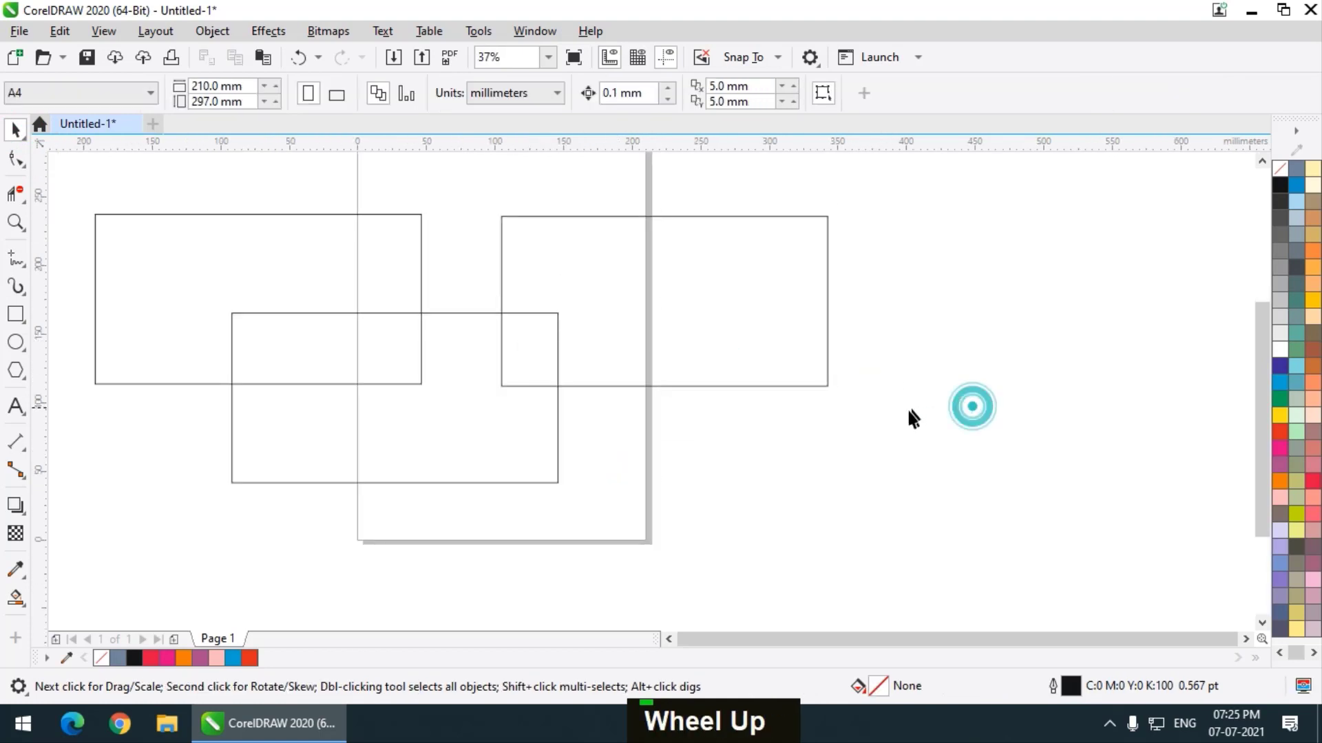
# - Try moving the upper-left rectangle away from the overlap, and undo the move
pyautogui.scroll(-1, 752, 398)
pyautogui.scroll(1, 572, 386)
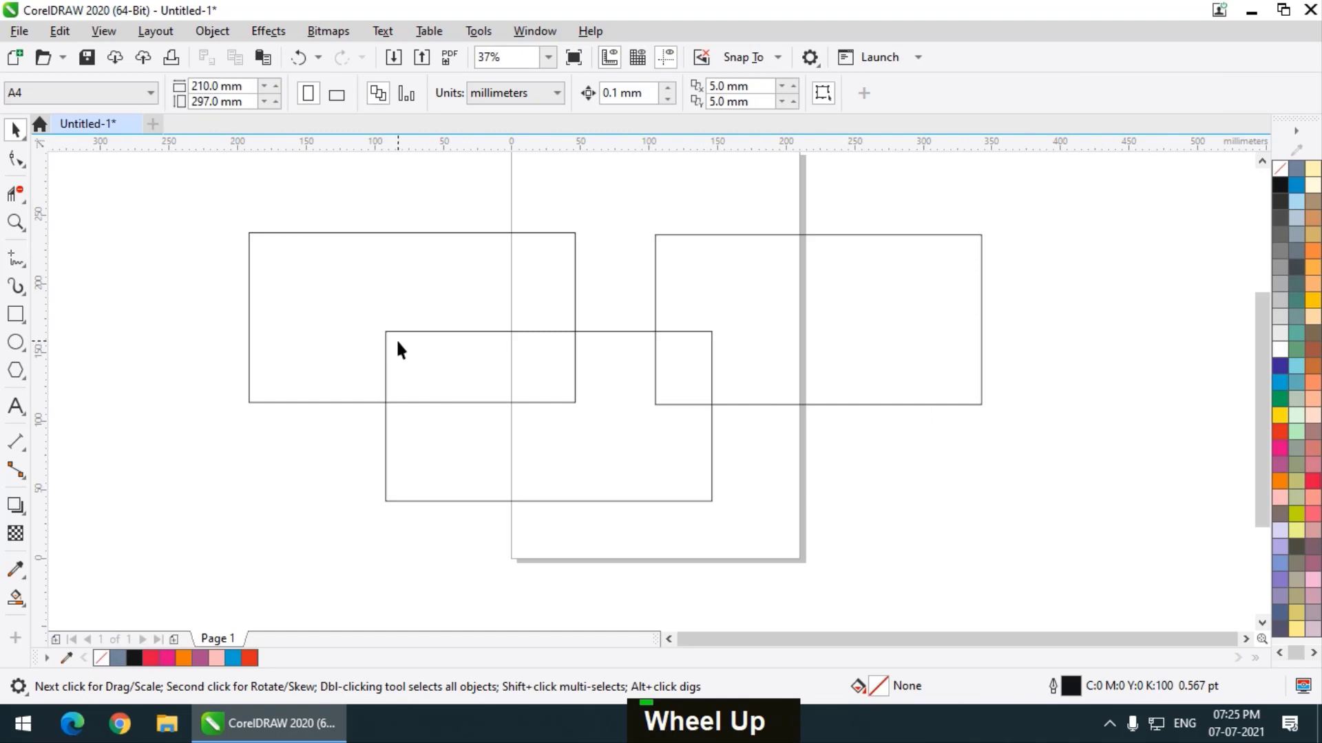
pyautogui.scroll(1, 391, 379)
pyautogui.scroll(-1, 385, 393)
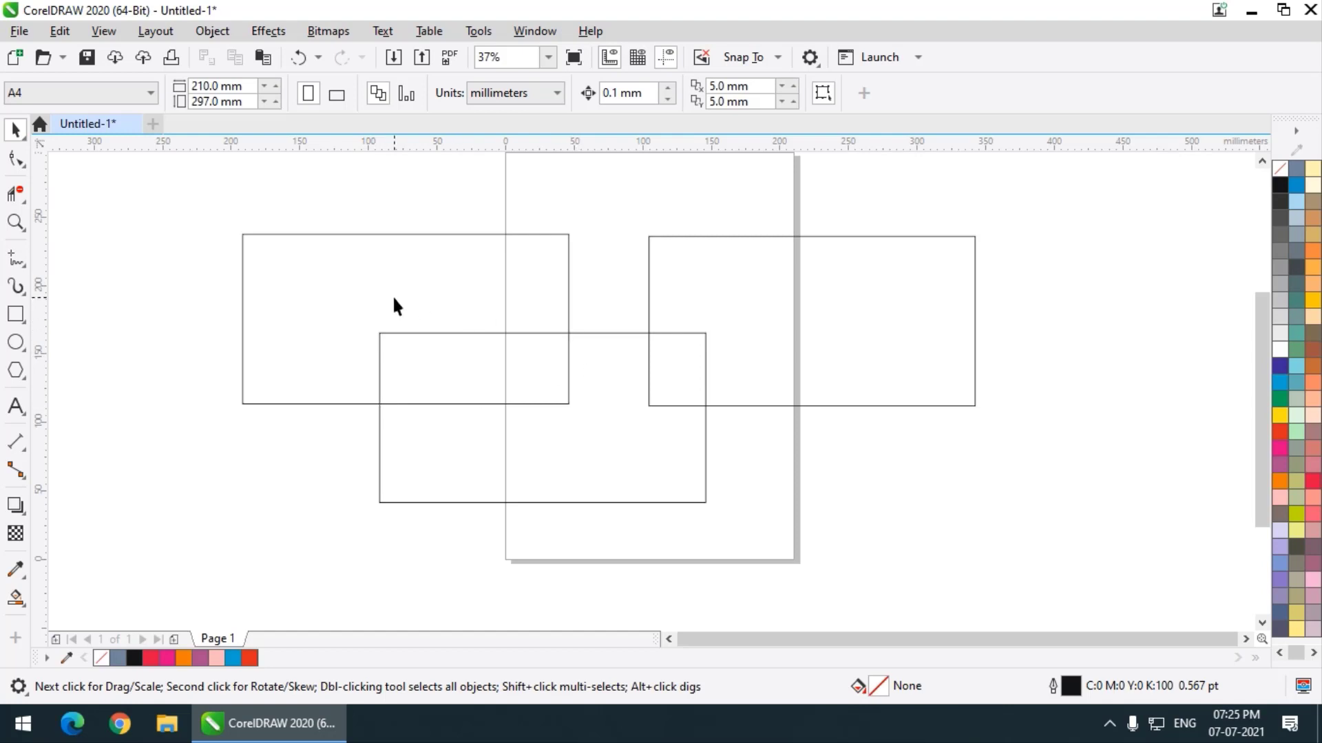
pyautogui.moveTo(393, 285); pyautogui.dragTo(263, 227)
pyautogui.hotkey('ctrl', 'z')
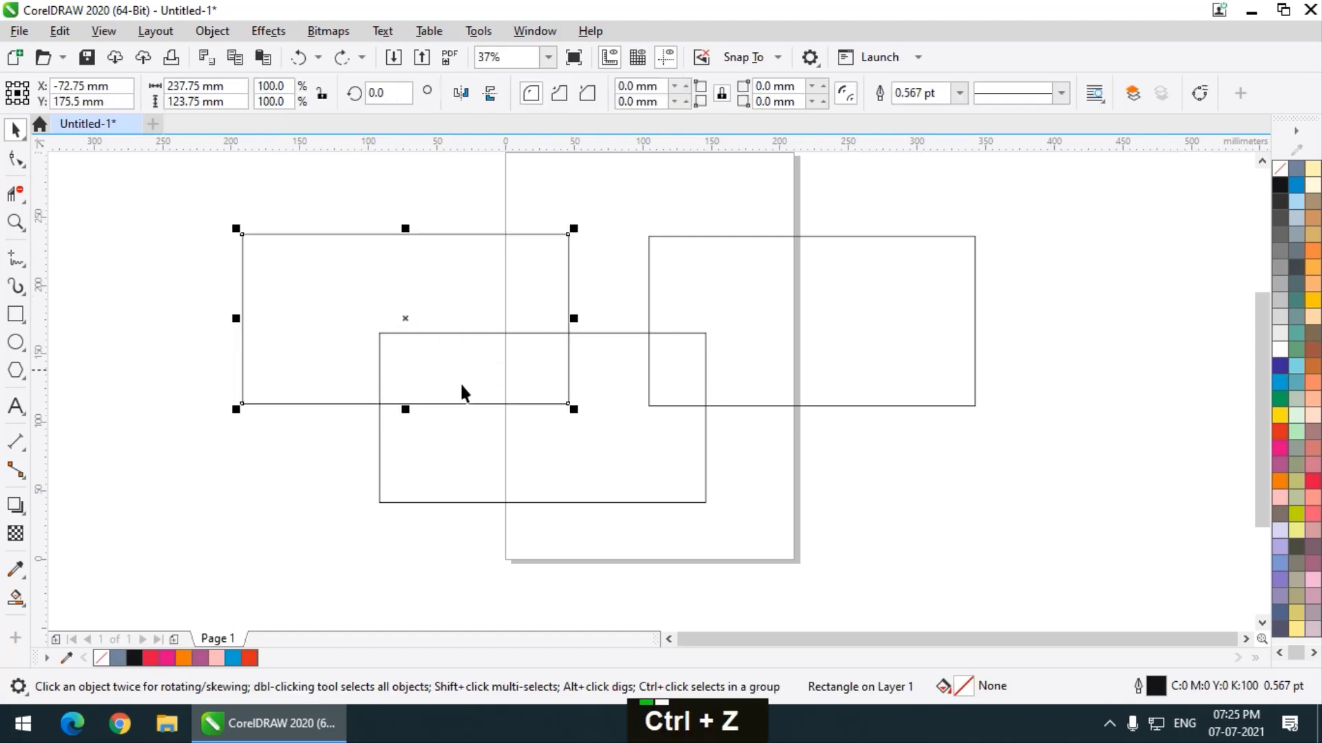
# - Select the lower middle rectangle and examine where its edges cross the upper-left rectangle
pyautogui.click(543, 457)
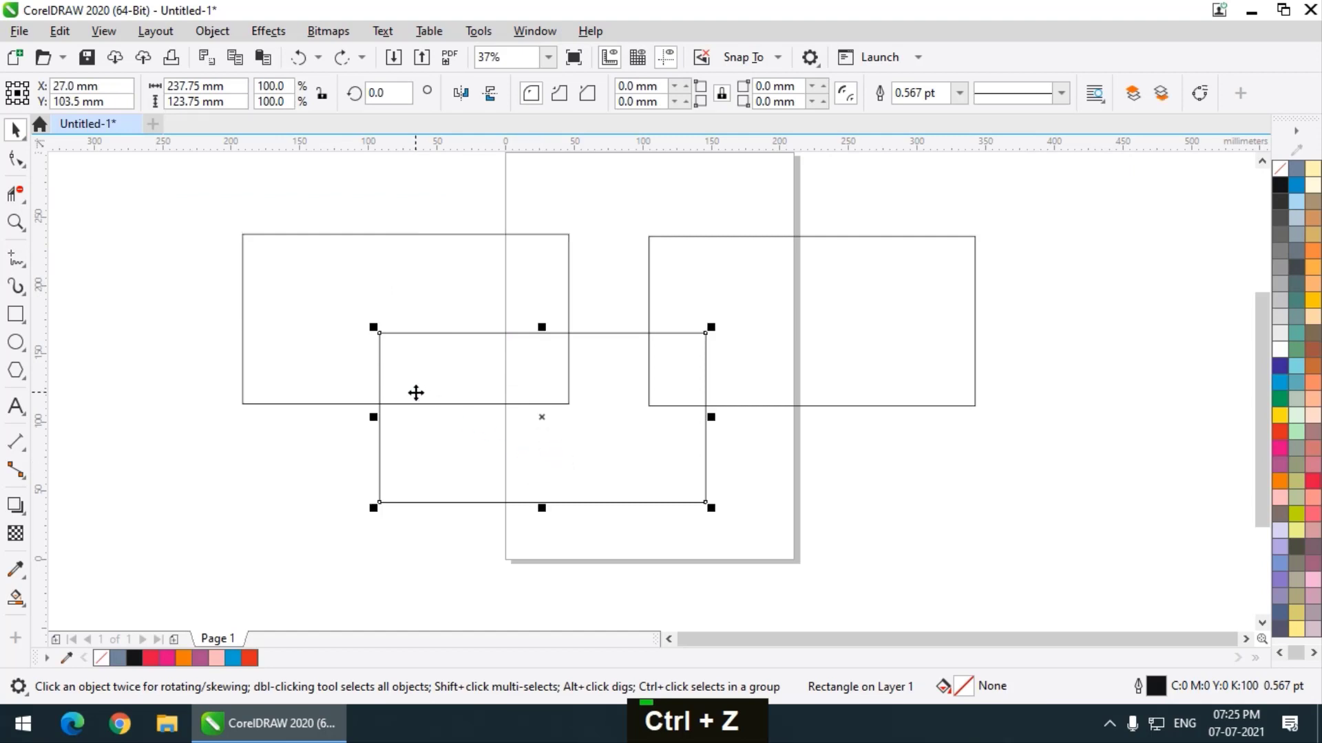
pyautogui.scroll(1, 410, 411)
pyautogui.scroll(-1, 380, 403)
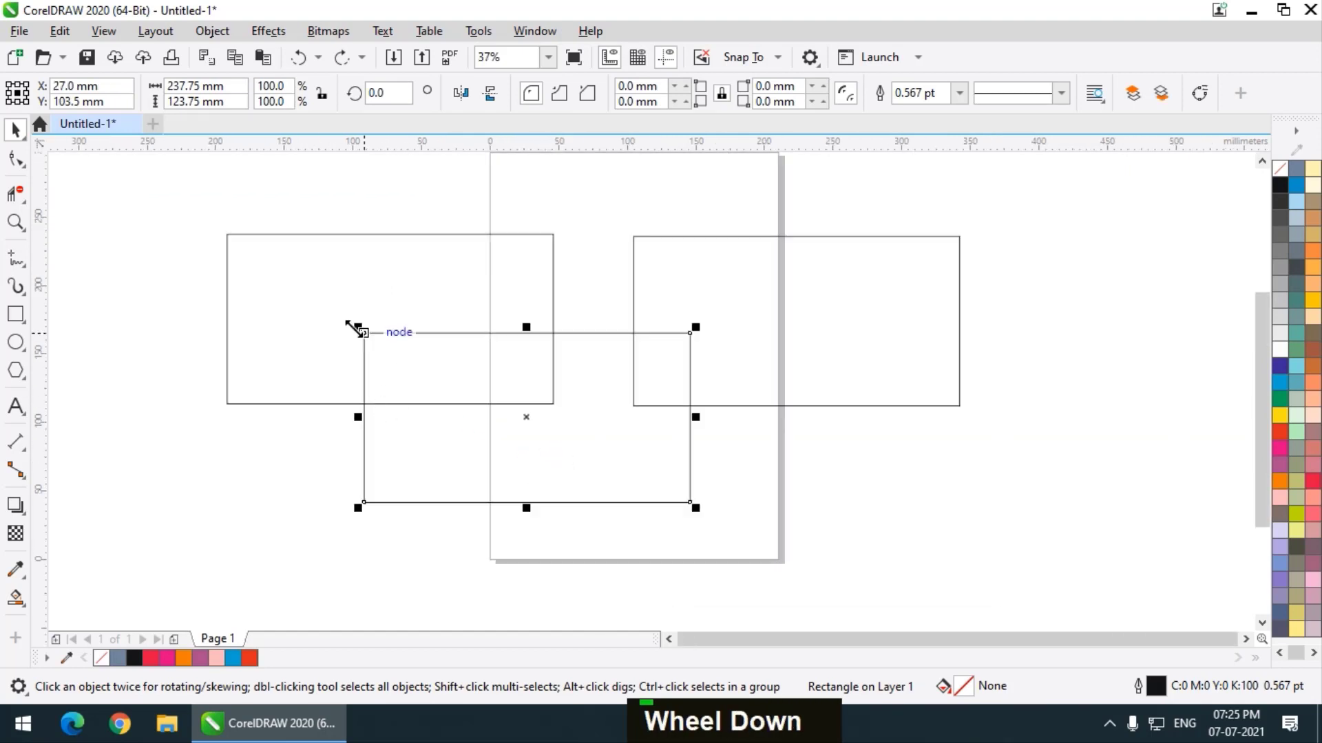
# - Move the lower middle rectangle about 15.5 mm to the right, keeping it overlapping both upper rectangles
pyautogui.click(572, 276)
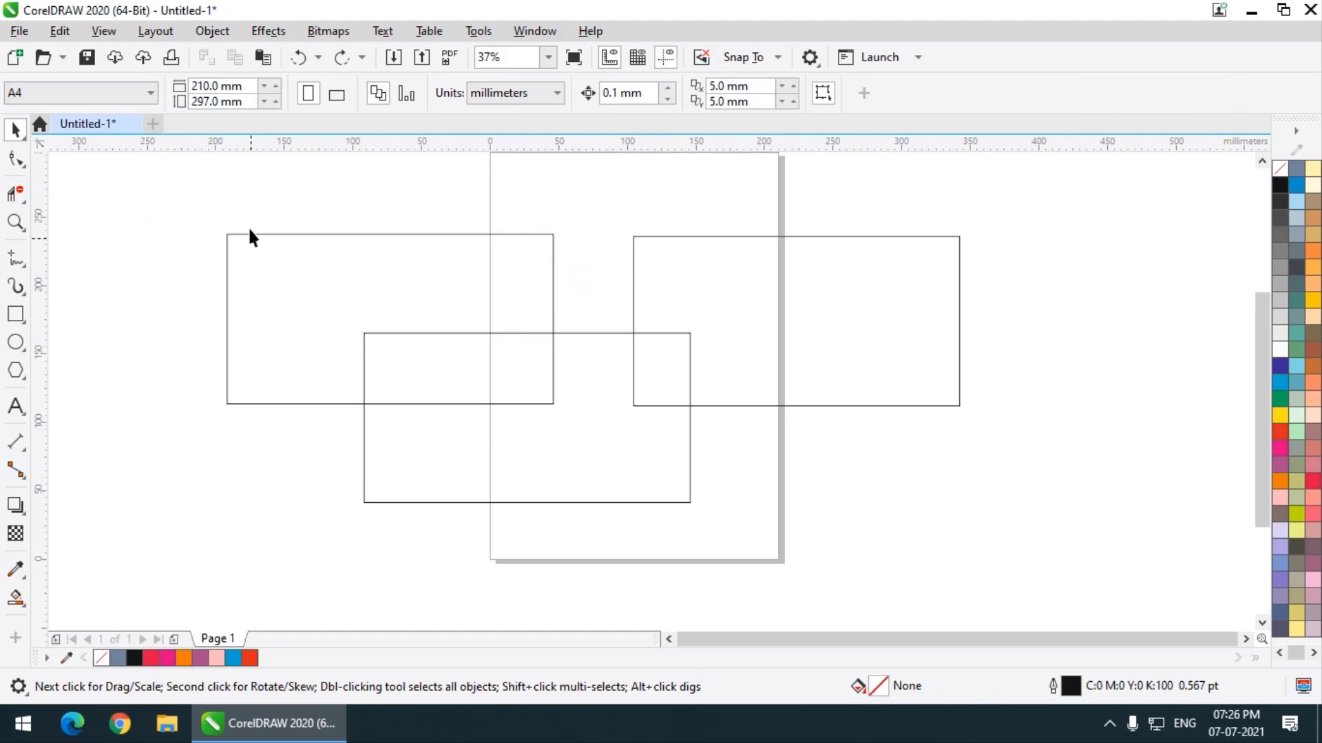
pyautogui.moveTo(565, 455); pyautogui.dragTo(585, 457)
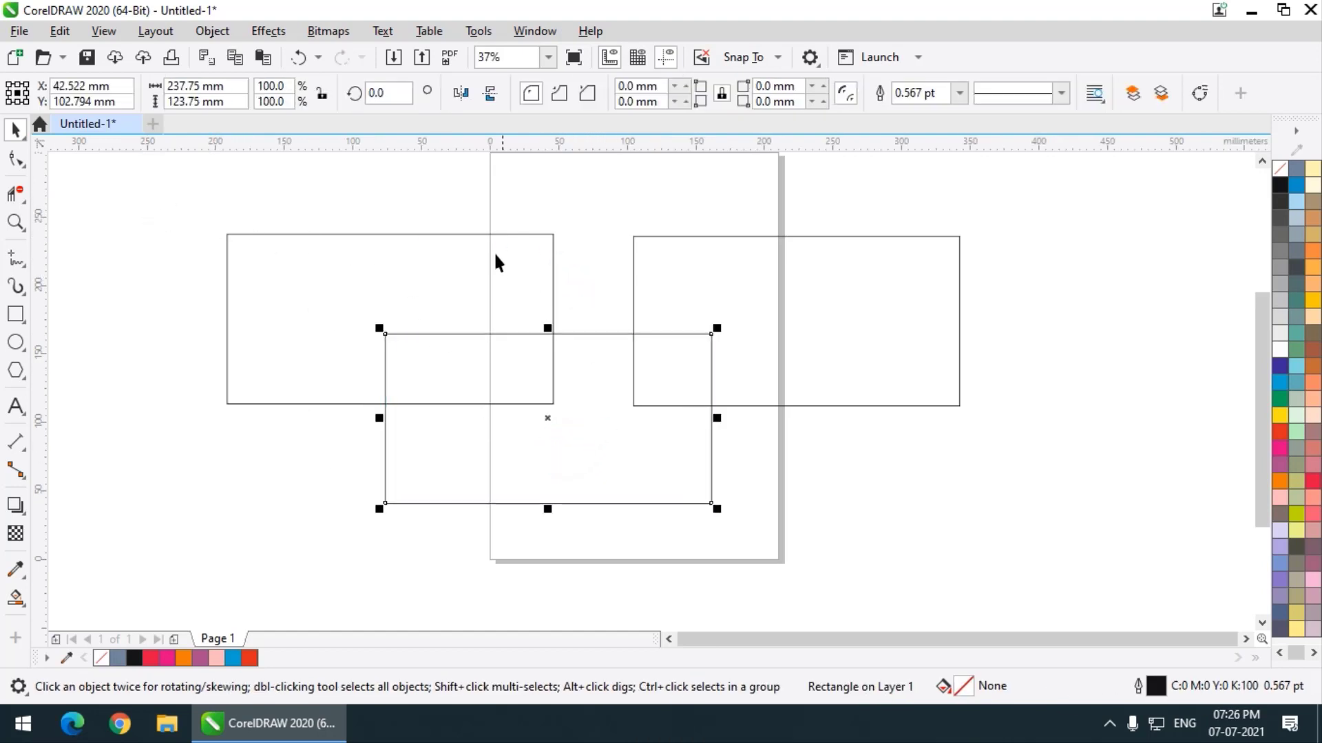
pyautogui.click(427, 183)
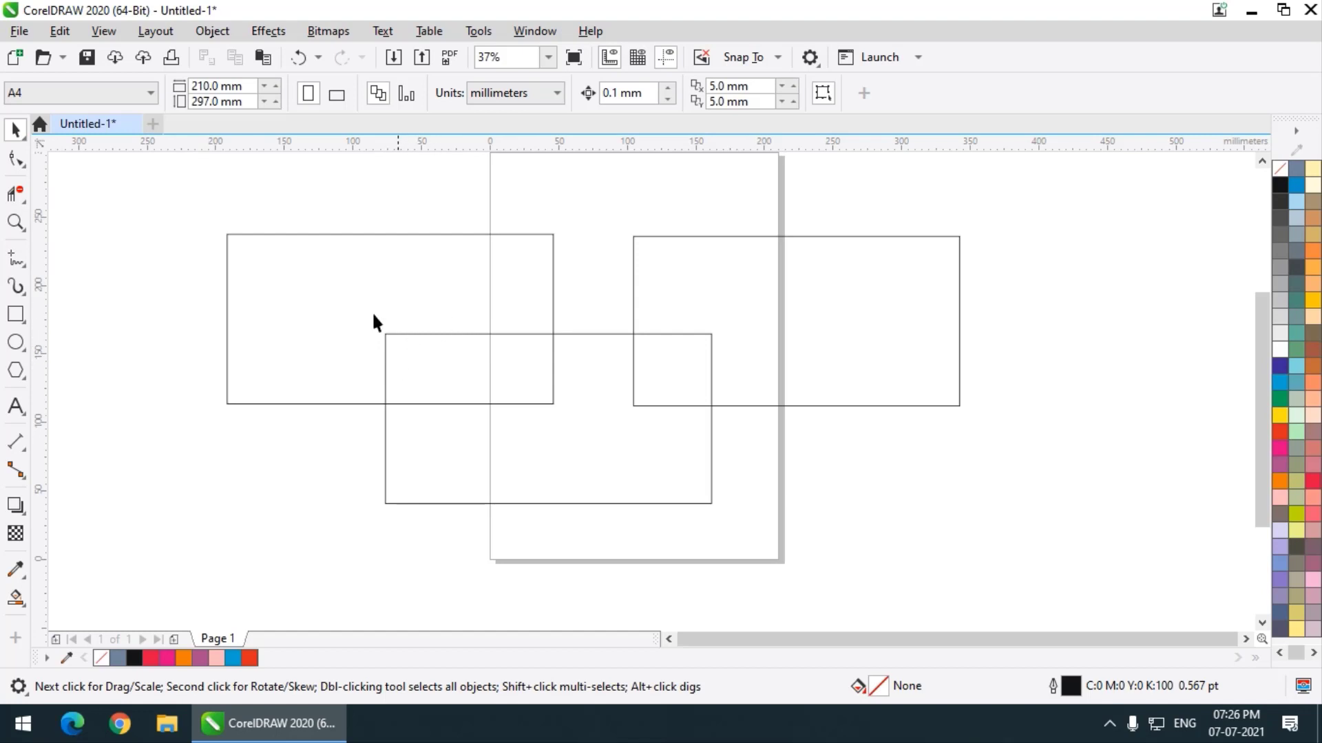
# - Try deleting the whole upper-left rectangle, and undo the deletion
pyautogui.click(23, 200)
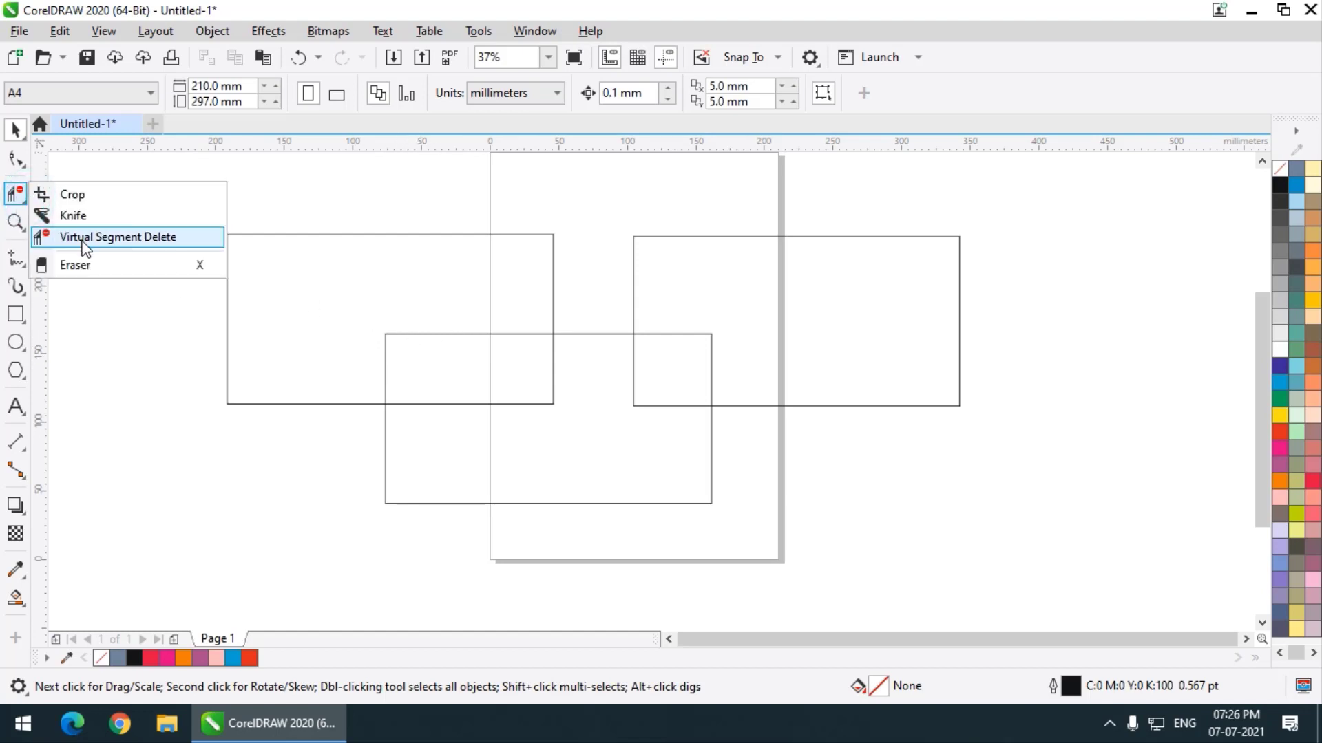
pyautogui.click(83, 238)
pyautogui.click(14, 129)
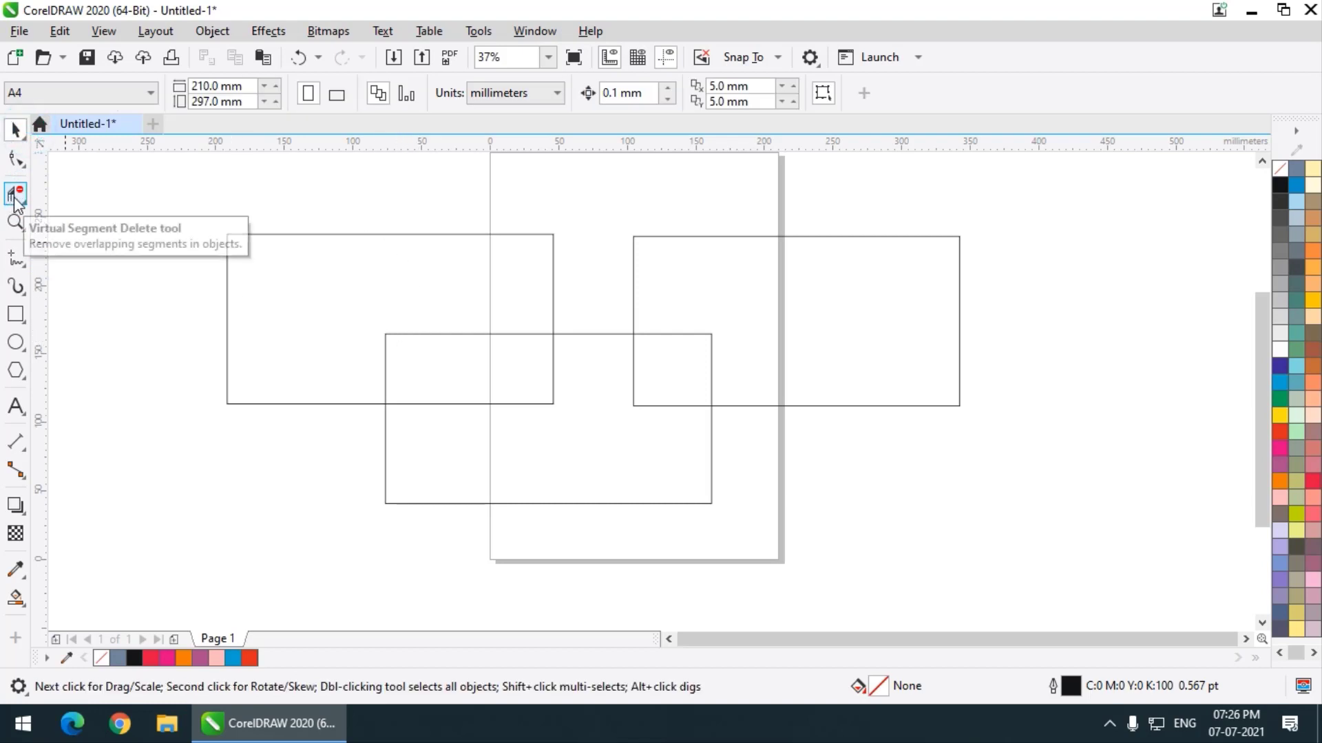
pyautogui.click(385, 283)
pyautogui.press('Delete')
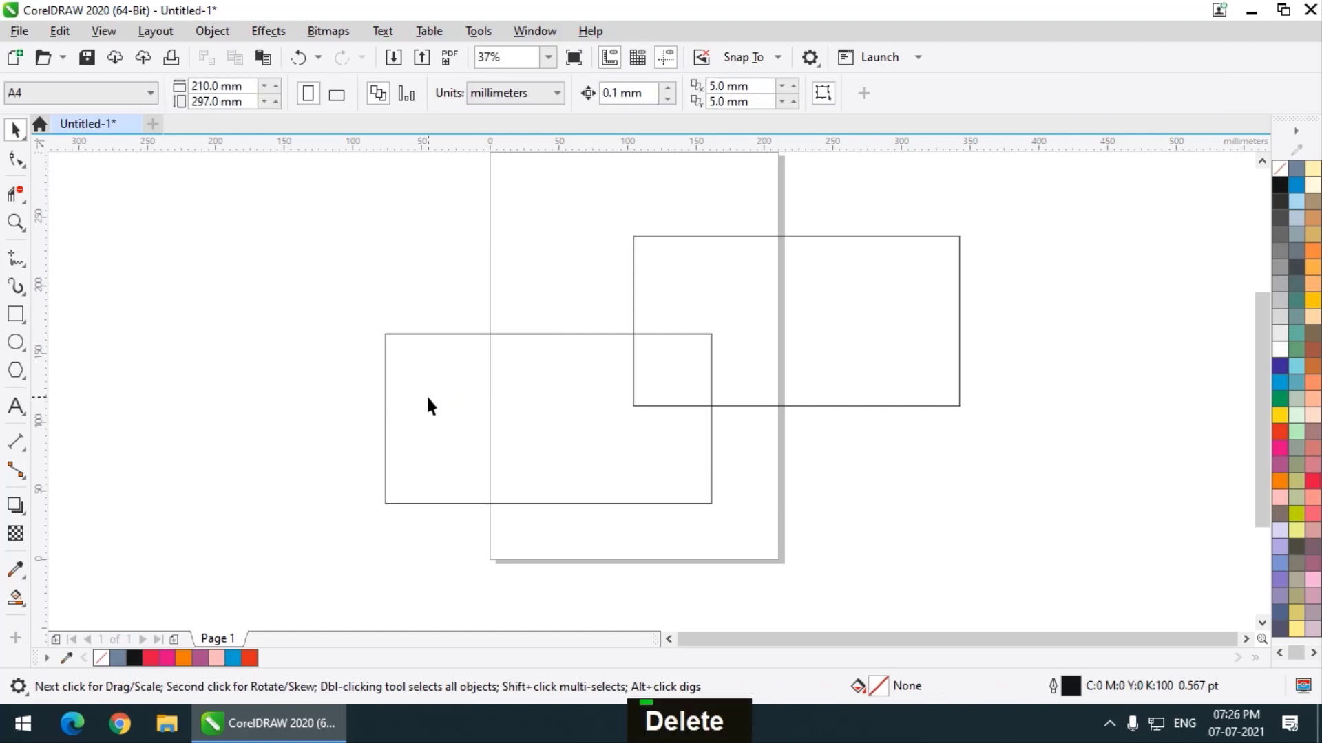
pyautogui.hotkey('ctrl', 'z')
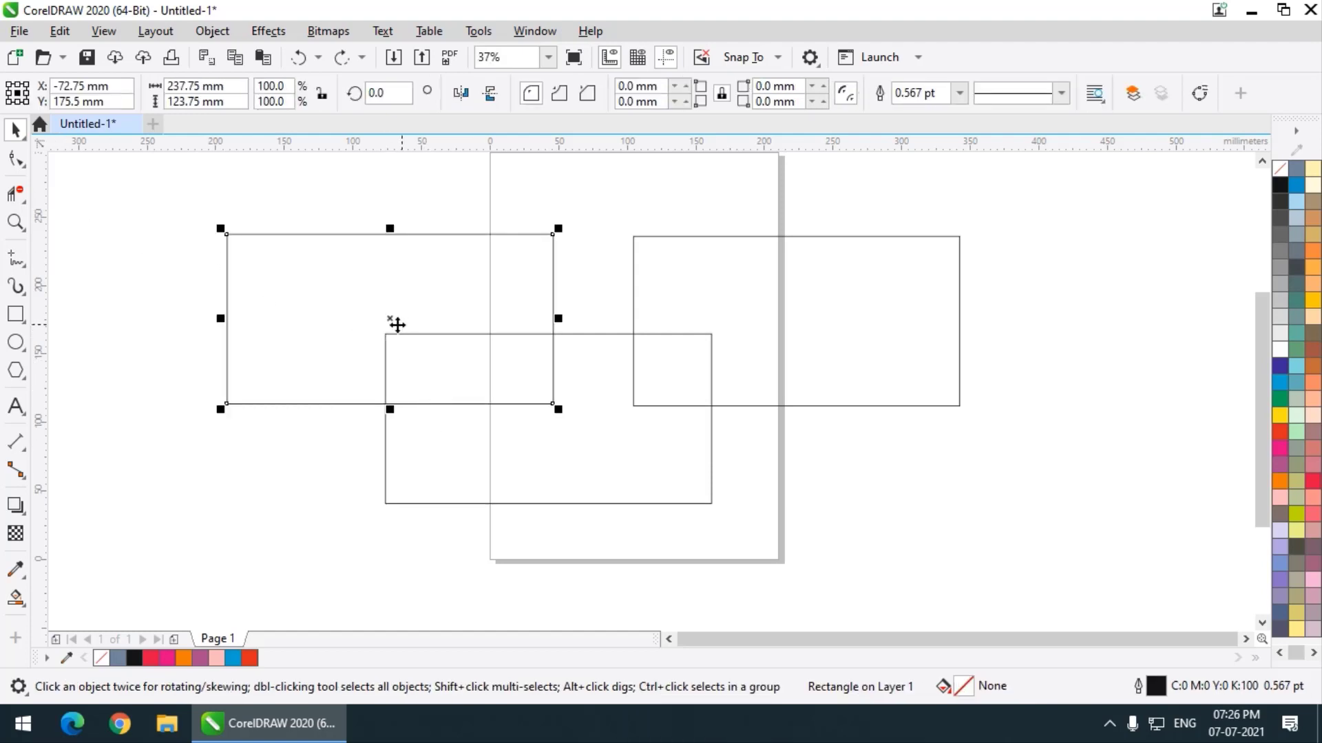
# - Remove every overlapping segment where the lower rectangle crosses the two upper rectangles, using Virtual Segment Delete
pyautogui.click(17, 195)
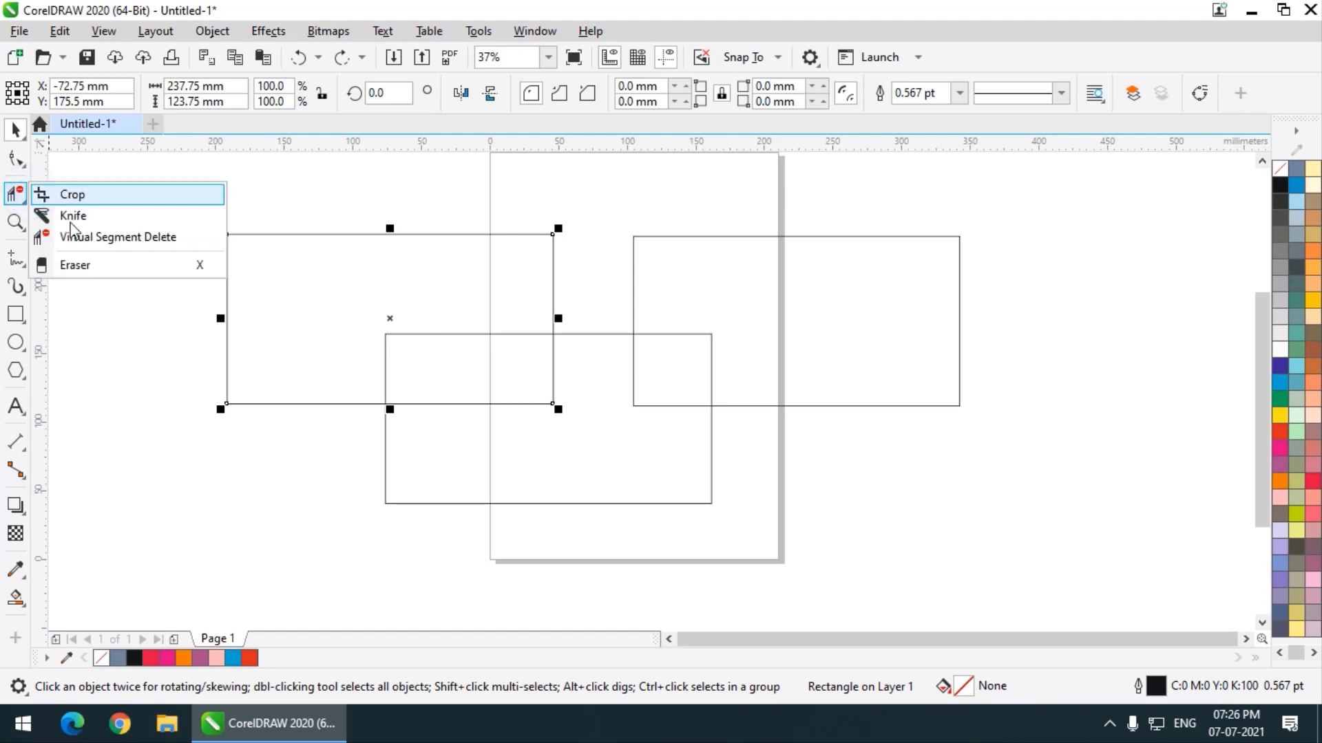
pyautogui.click(111, 237)
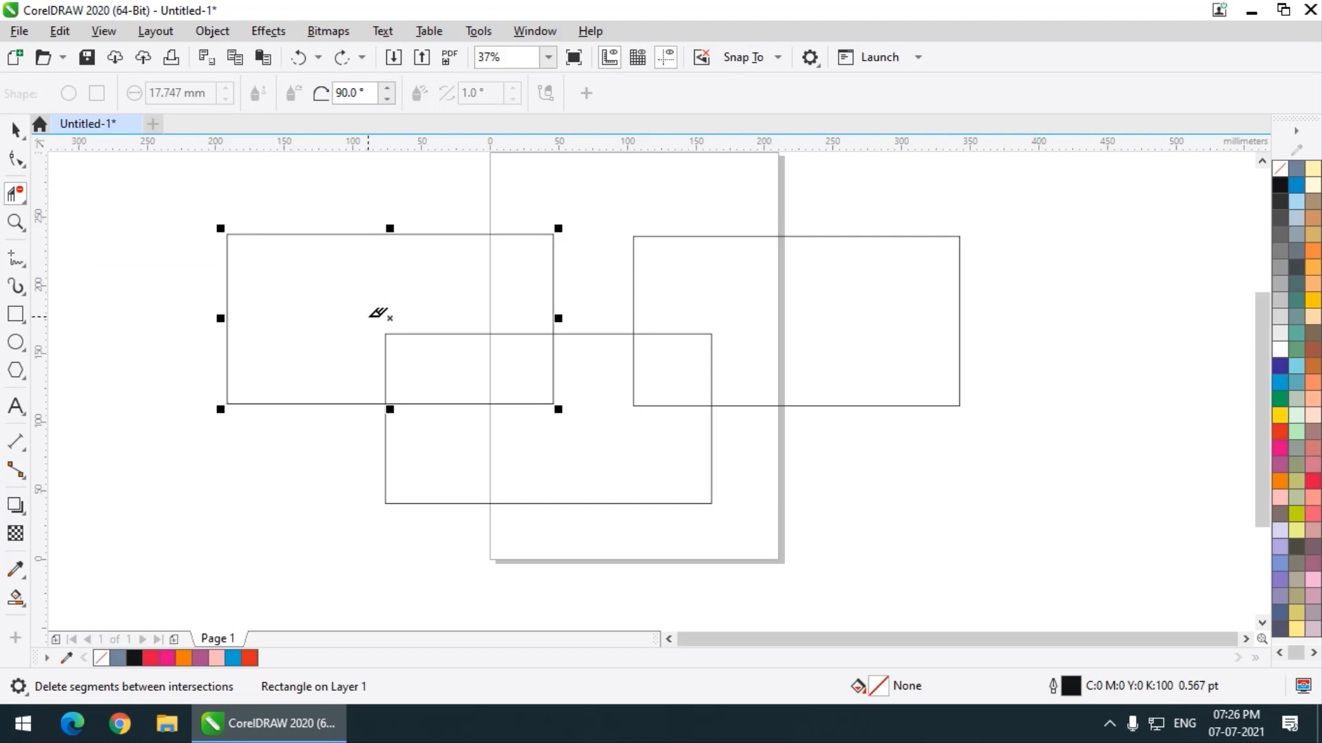
pyautogui.moveTo(369, 318); pyautogui.dragTo(436, 361)
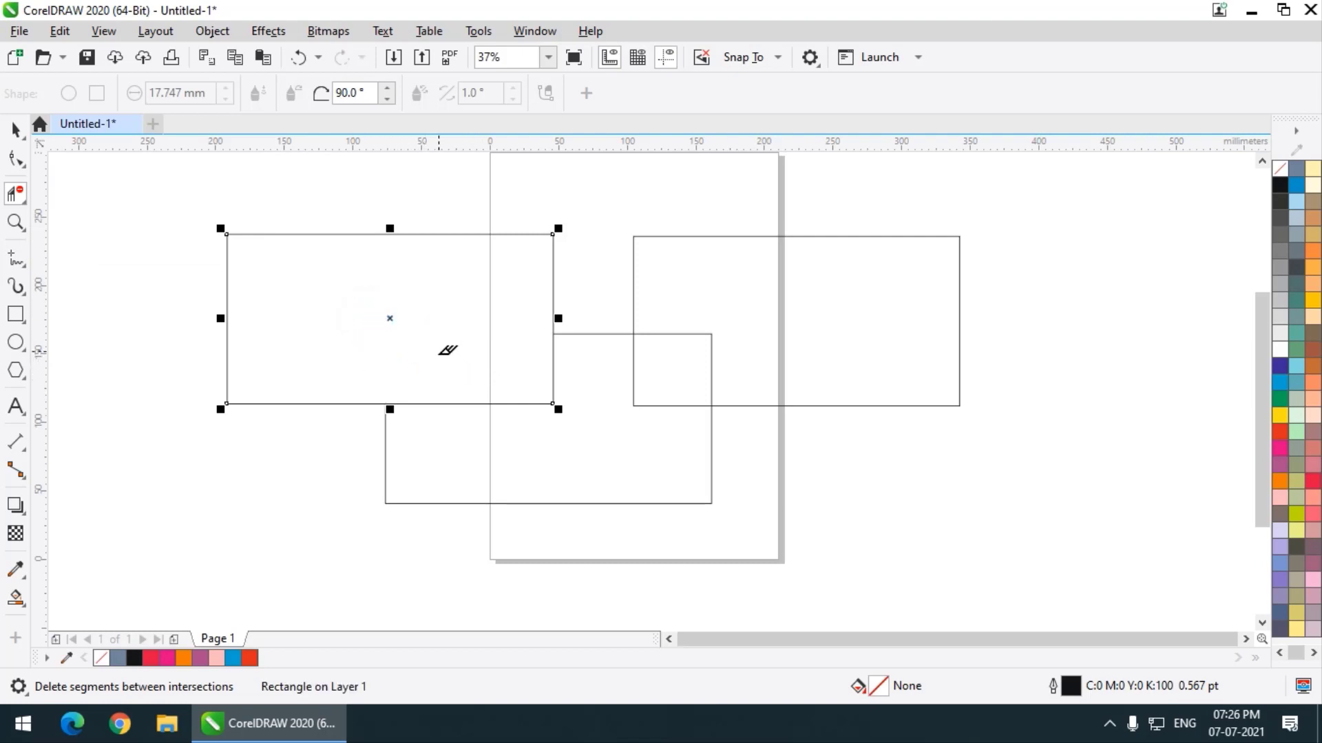
pyautogui.click(487, 381)
pyautogui.moveTo(510, 384); pyautogui.dragTo(558, 425)
pyautogui.moveTo(613, 384); pyautogui.dragTo(672, 423)
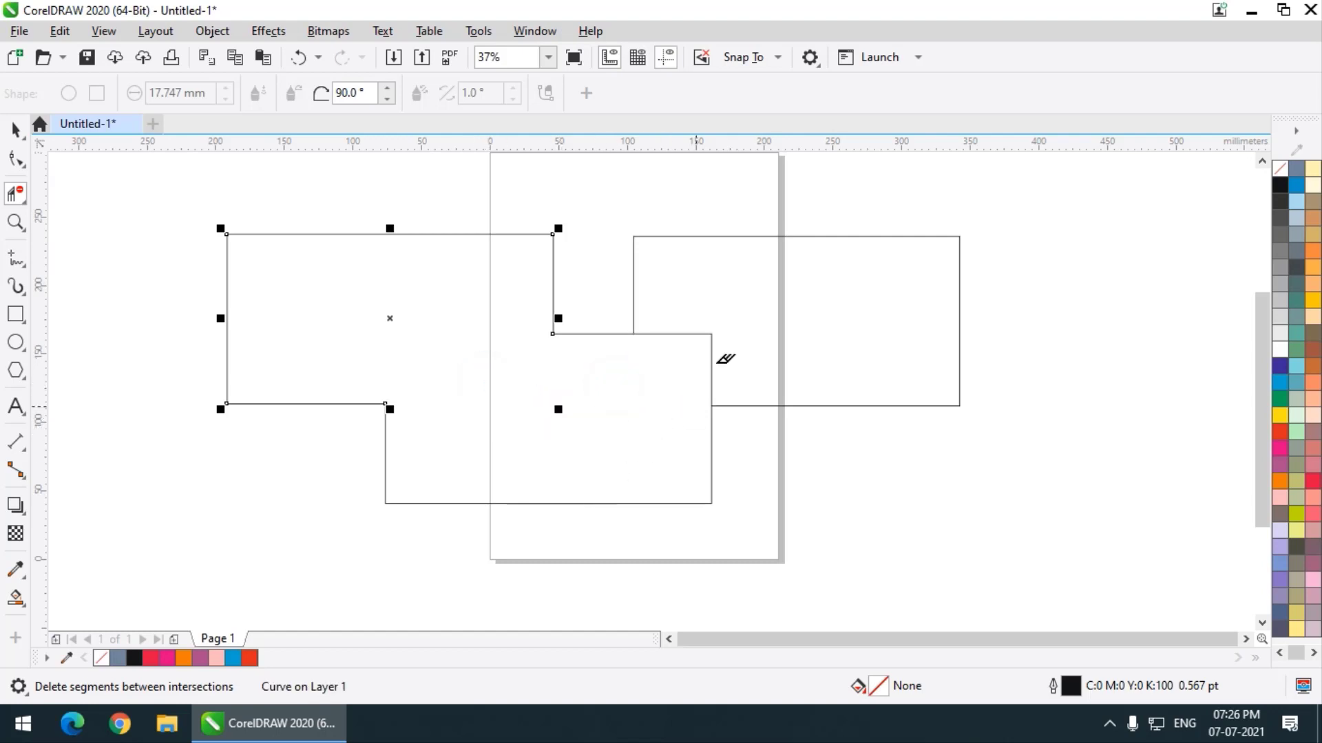
pyautogui.moveTo(684, 323); pyautogui.dragTo(731, 360)
# - Try pulling the trimmed upper-left and upper-right outlines away from the lower one, and undo both moves
pyautogui.click(15, 129)
pyautogui.doubleClick(73, 196)
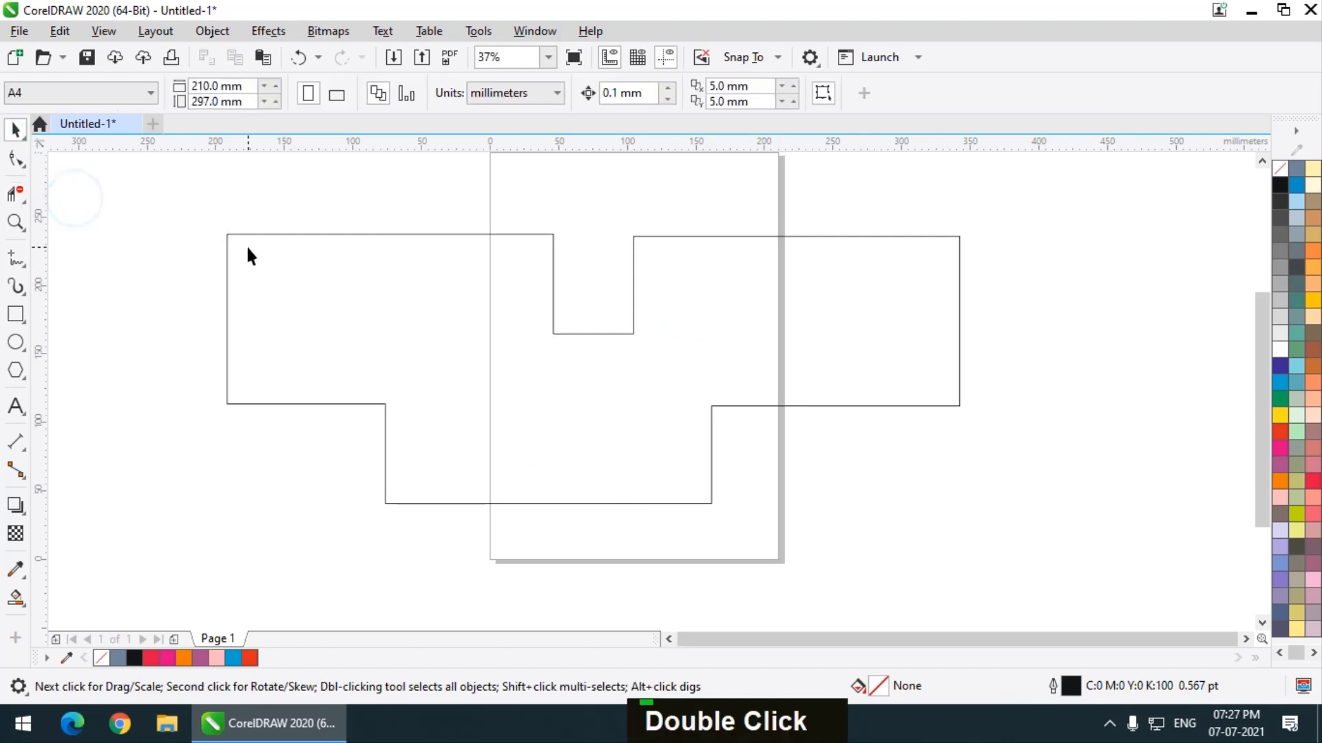
pyautogui.moveTo(247, 234); pyautogui.dragTo(200, 198)
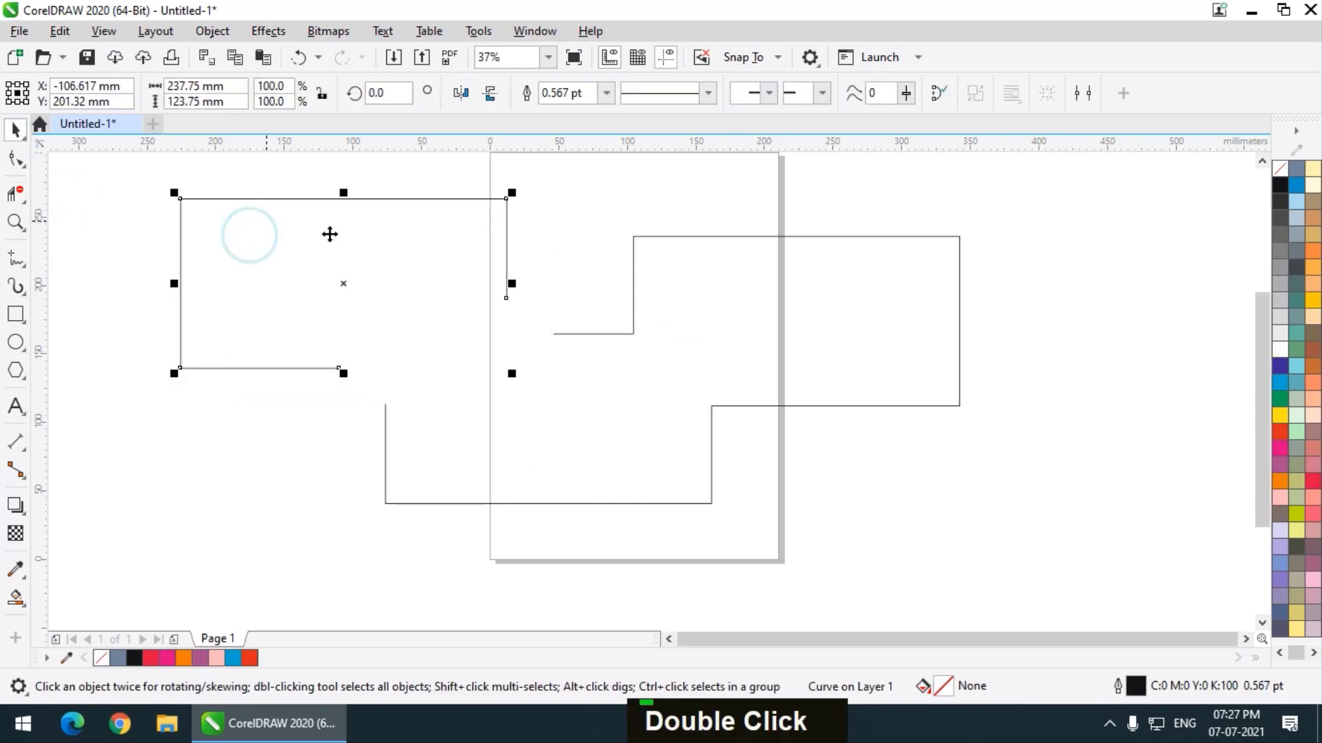
pyautogui.click(729, 232)
pyautogui.moveTo(788, 259); pyautogui.dragTo(923, 216)
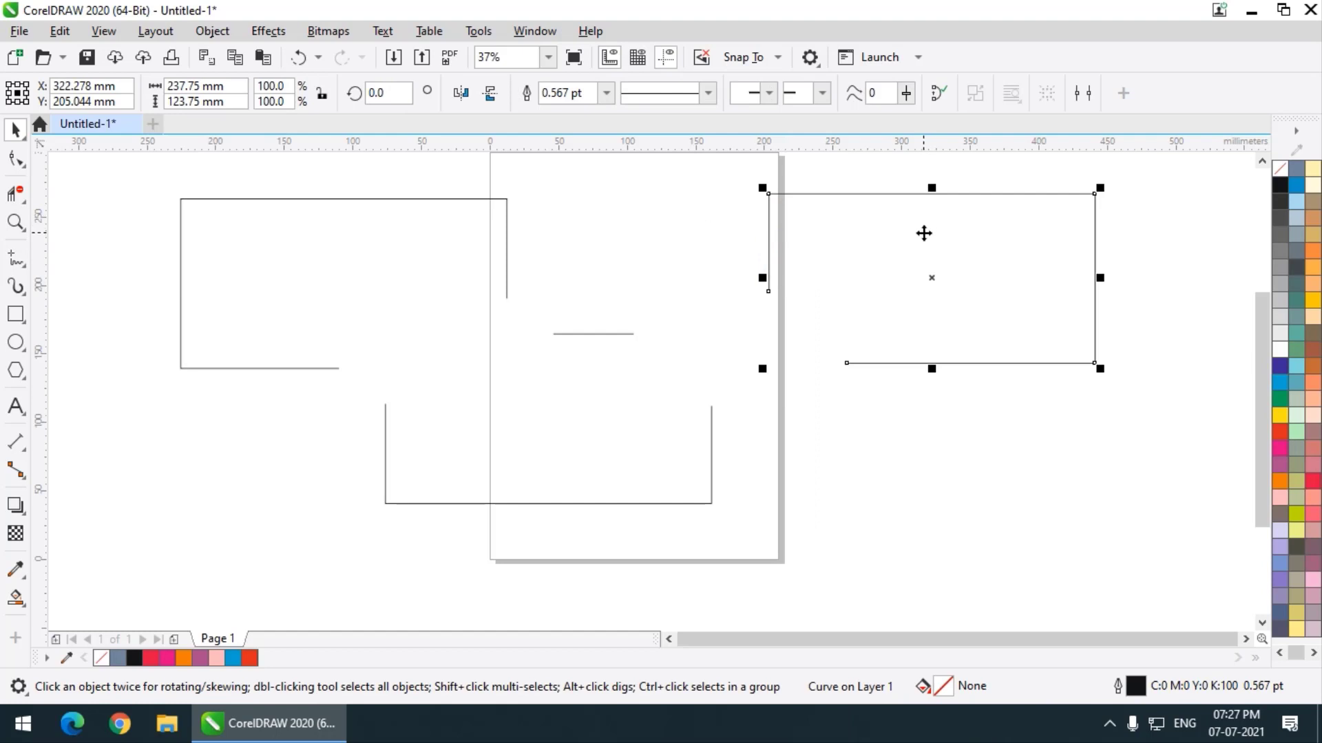
pyautogui.hotkey('ctrl', 'z')
pyautogui.hotkey('ctrl', 'z')
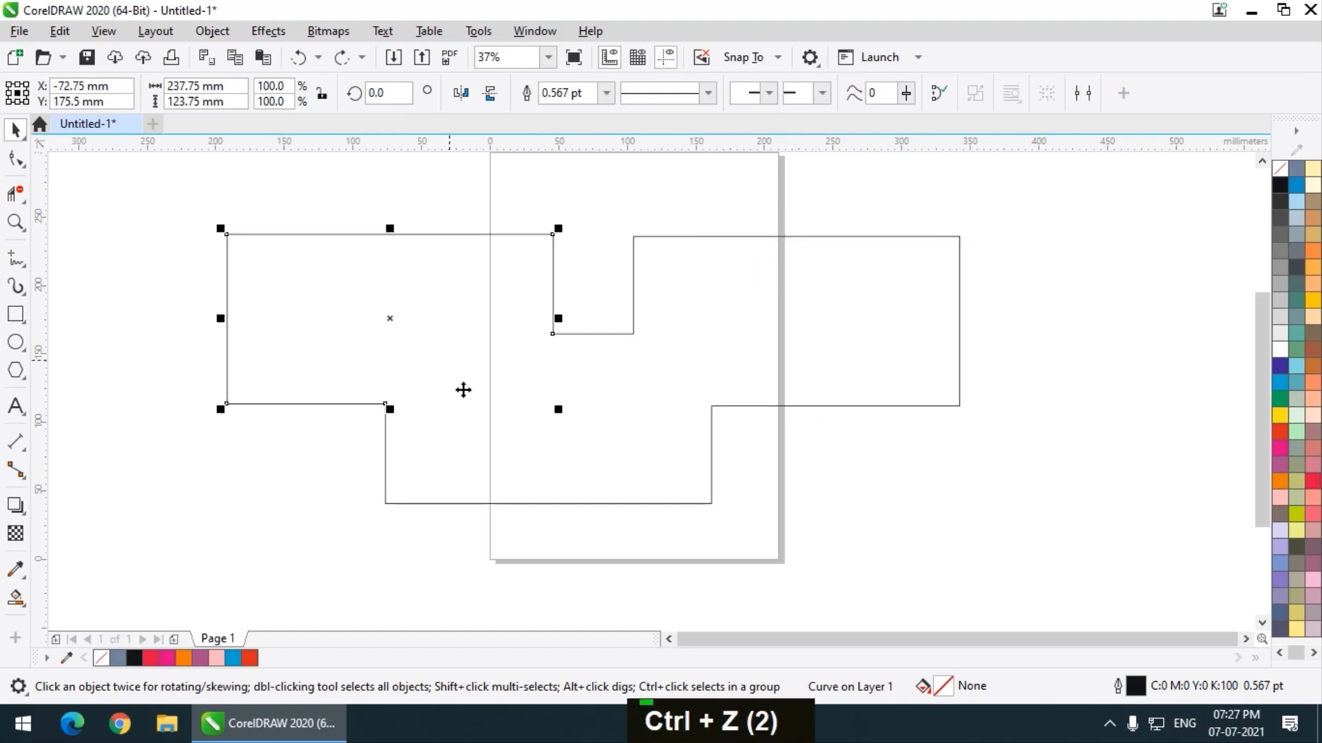
pyautogui.click(519, 182)
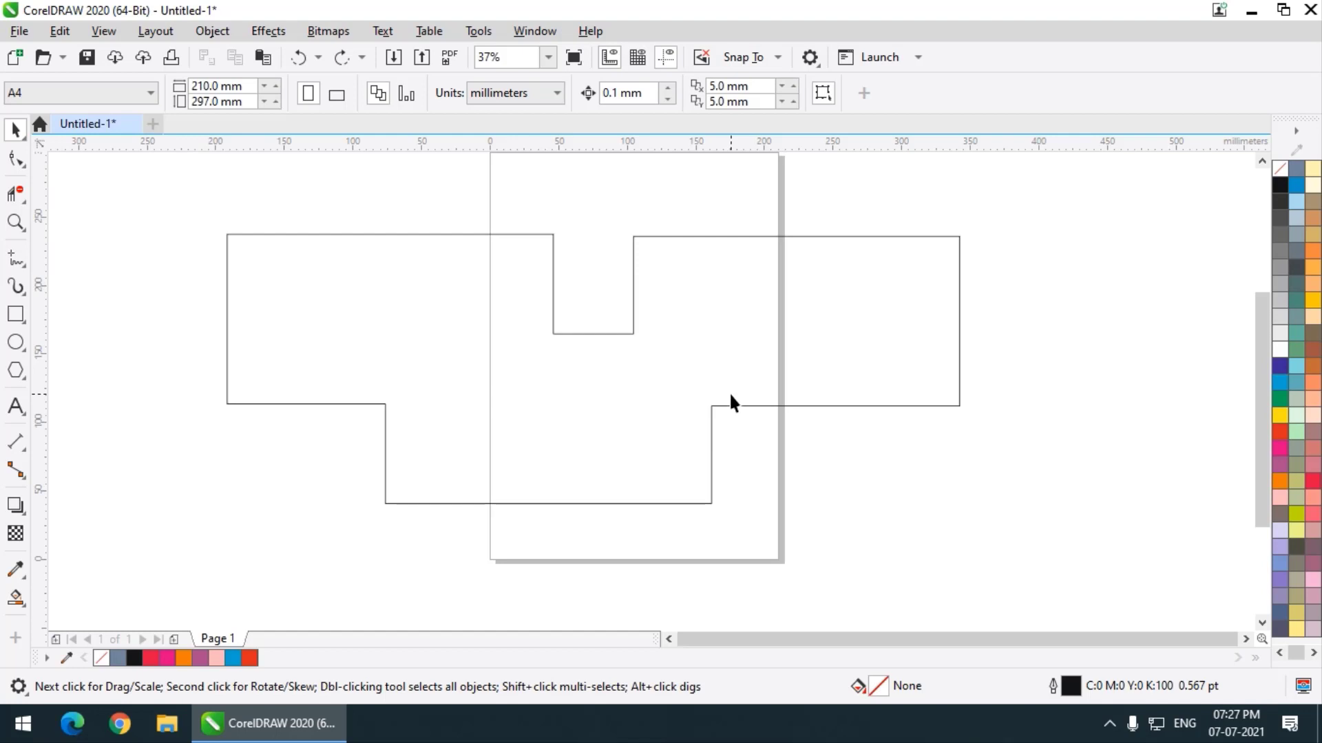
# - Fill the region enclosed by the combined rectangle outline with slate blue using Smart Fill
pyautogui.click(17, 598)
pyautogui.click(95, 617)
pyautogui.click(555, 431)
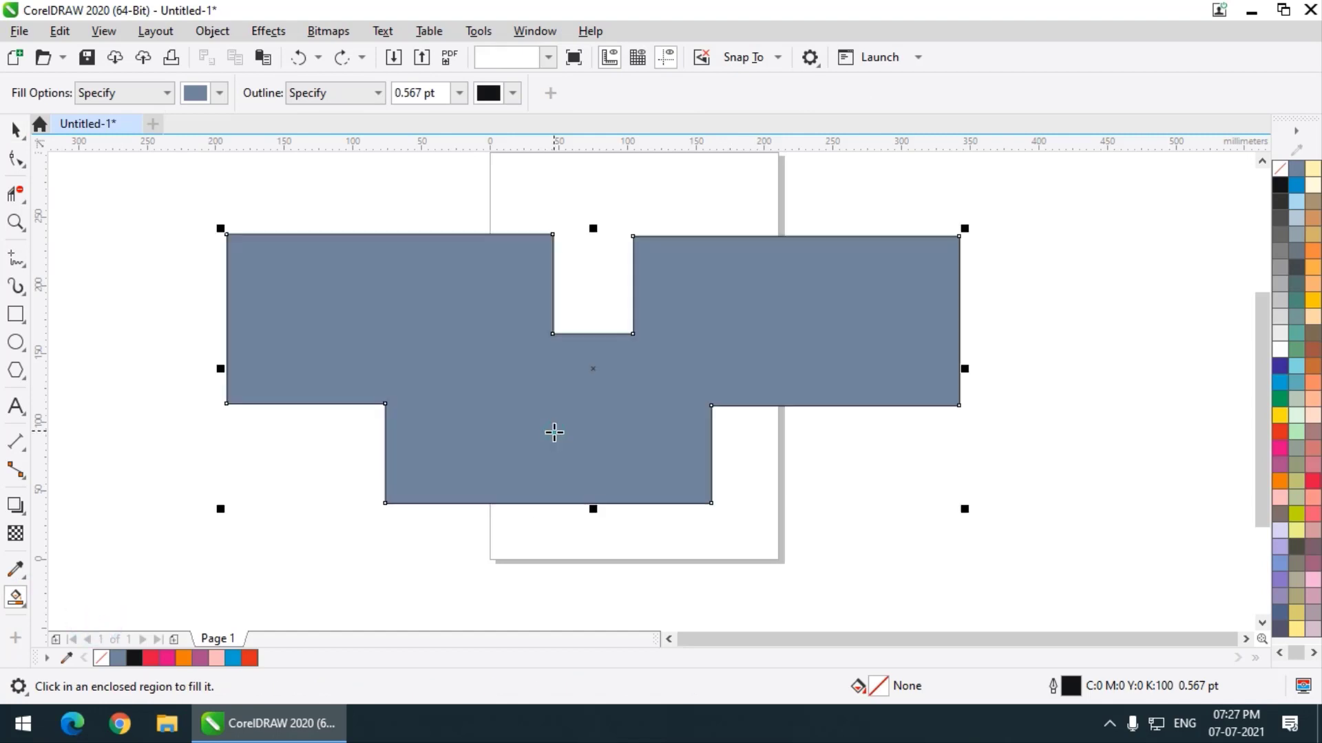
# - Delete the filled shape and the remaining rectangle outlines to clear the drawing
pyautogui.doubleClick(15, 128)
pyautogui.moveTo(299, 305); pyautogui.dragTo(523, 424)
pyautogui.press('Delete')
pyautogui.moveTo(168, 195); pyautogui.dragTo(1044, 565)
pyautogui.press('Delete')
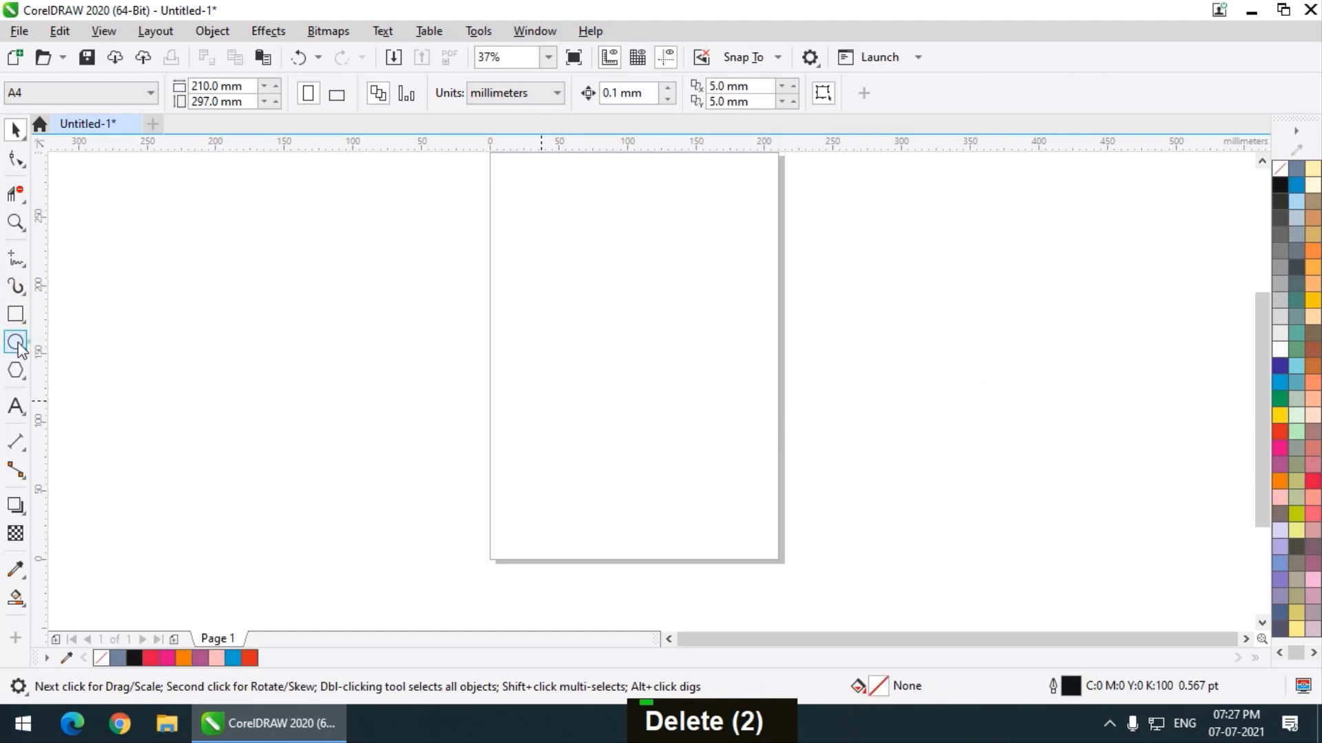
# - Draw an ellipse about 169 by 157 mm and place an overlapping copy to its right
pyautogui.click(15, 342)
pyautogui.moveTo(299, 239); pyautogui.dragTo(533, 456)
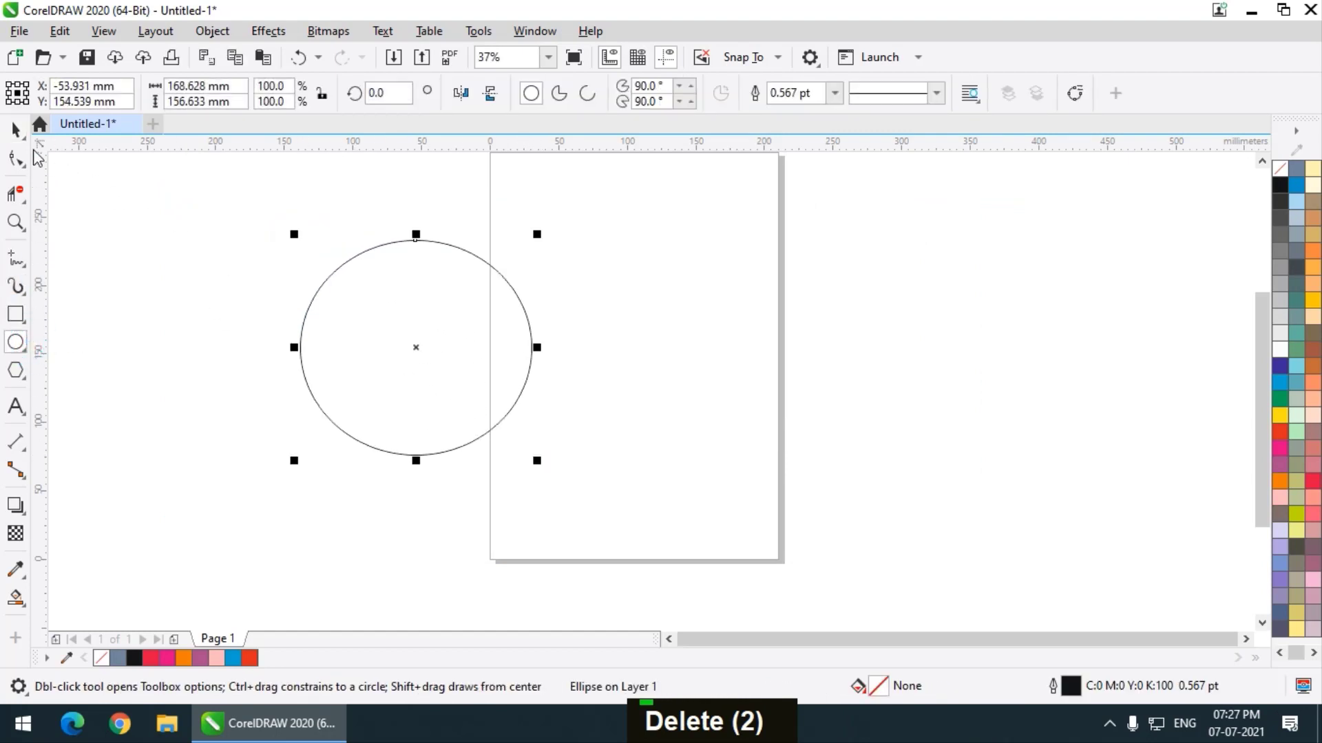
pyautogui.click(15, 130)
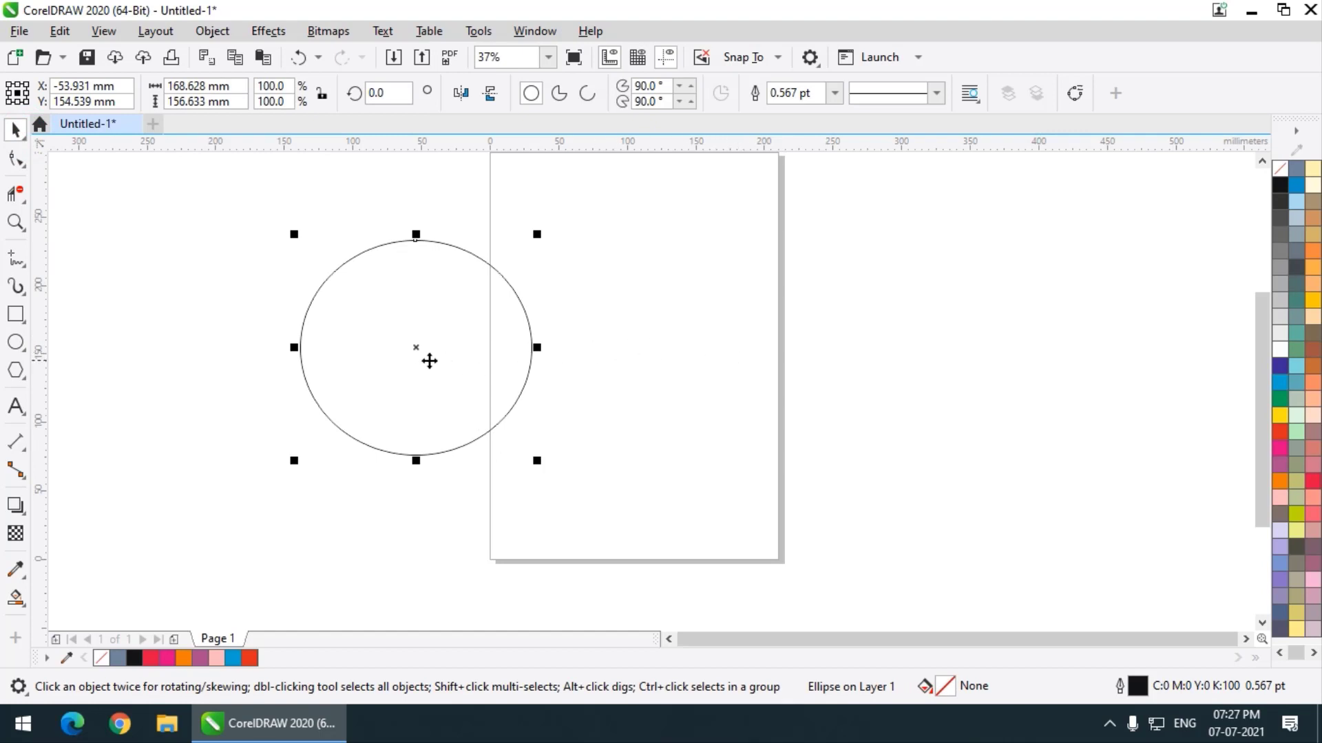
pyautogui.moveTo(429, 360)
pyautogui.mouseDown()
pyautogui.moveTo(561, 371)
pyautogui.moveTo(563, 360)
pyautogui.mouseUp()
pyautogui.rightClick(563, 360)
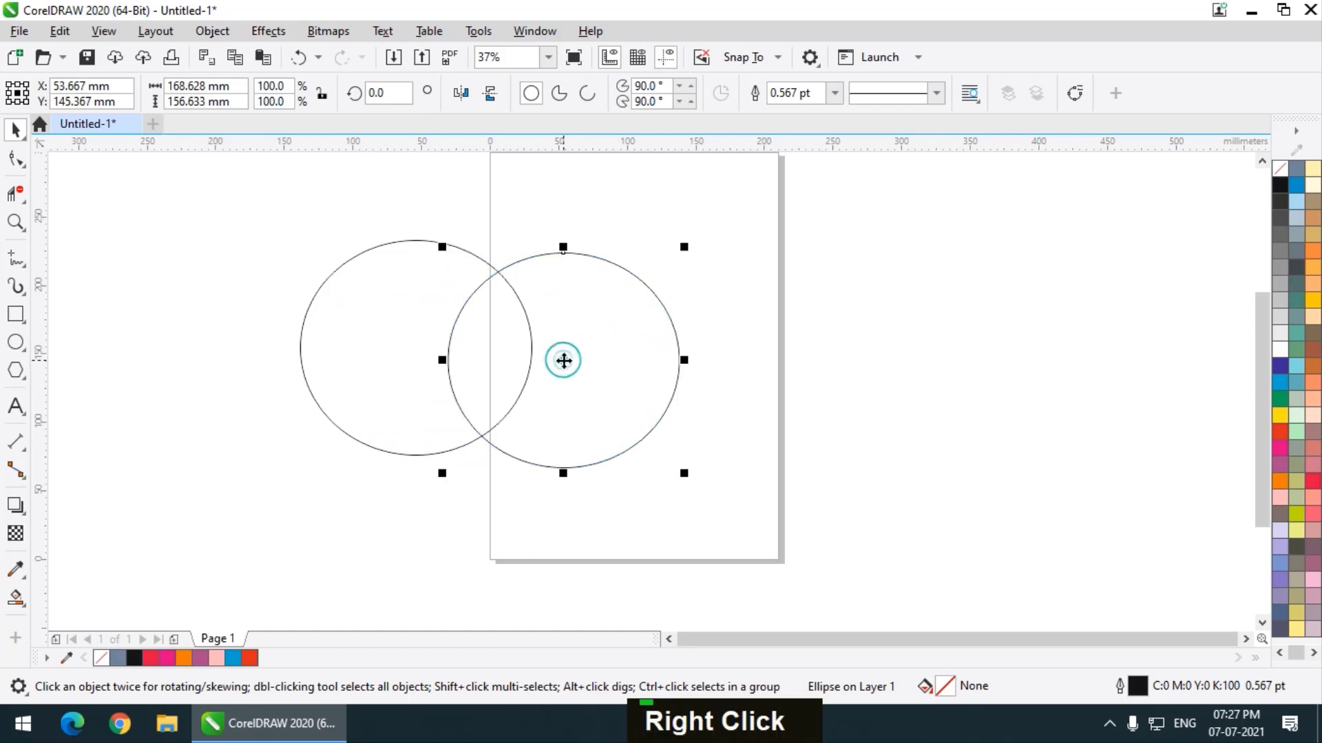
# - Place a copy of the right ellipse lower down between the two, overlapping both
pyautogui.scroll(1, 475, 233)
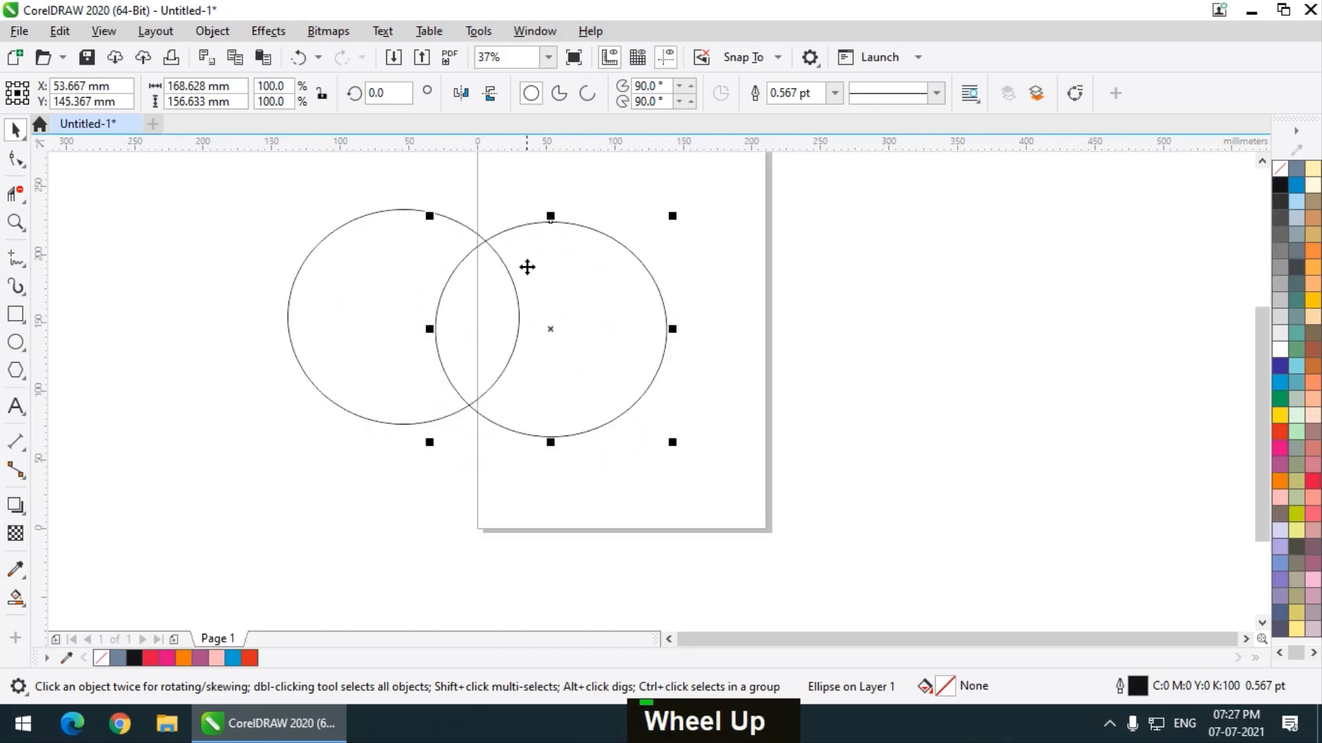
pyautogui.moveTo(570, 299); pyautogui.dragTo(548, 387)
pyautogui.rightClick(502, 390)
pyautogui.click(868, 303)
pyautogui.scroll(-1, 406, 352)
pyautogui.scroll(1, 424, 357)
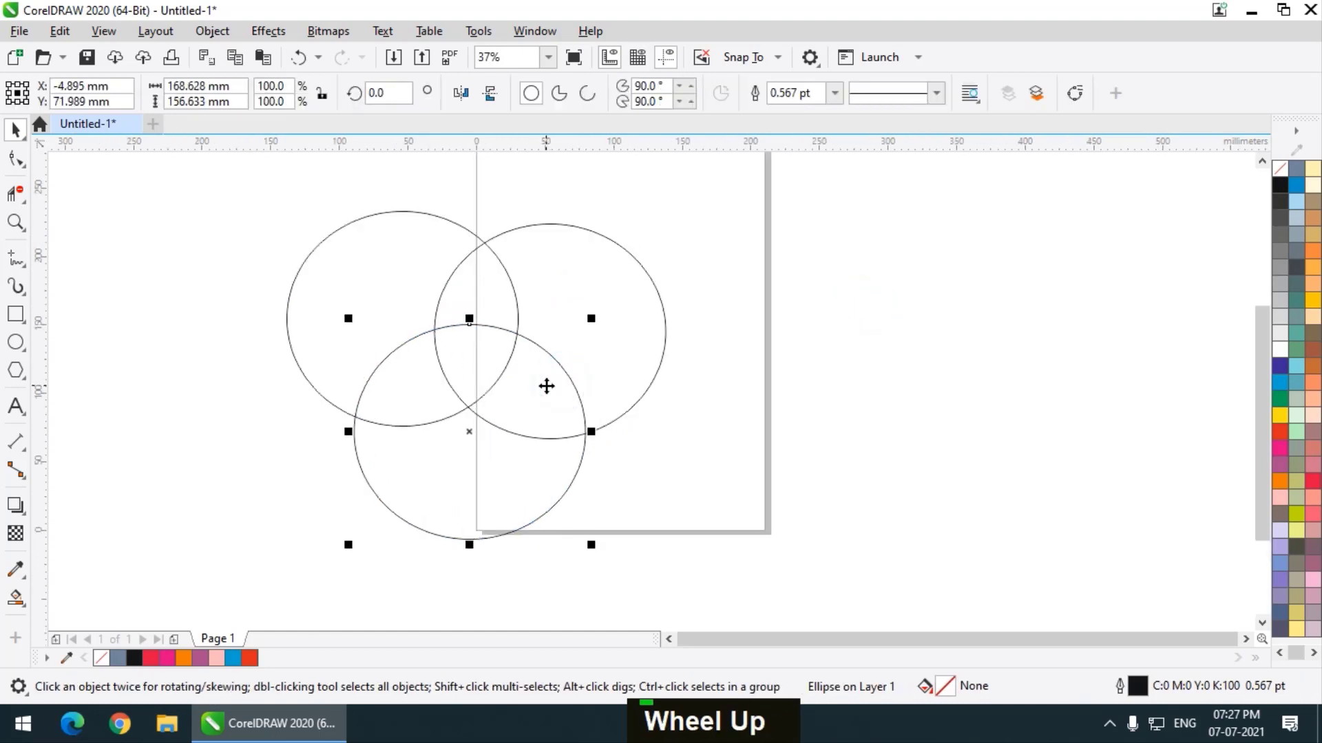
pyautogui.click(800, 282)
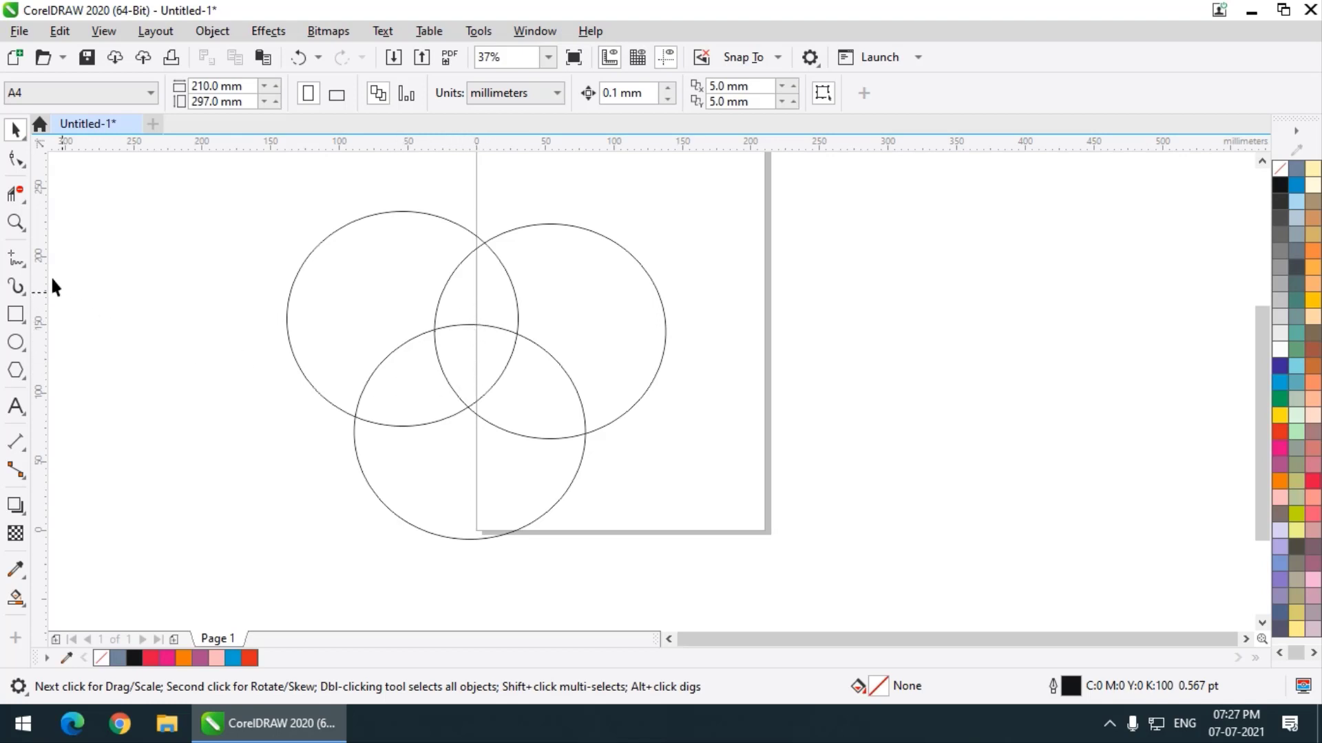
# - Remove the three inner arcs around the central overlap of the ellipses with Virtual Segment Delete
pyautogui.click(20, 198)
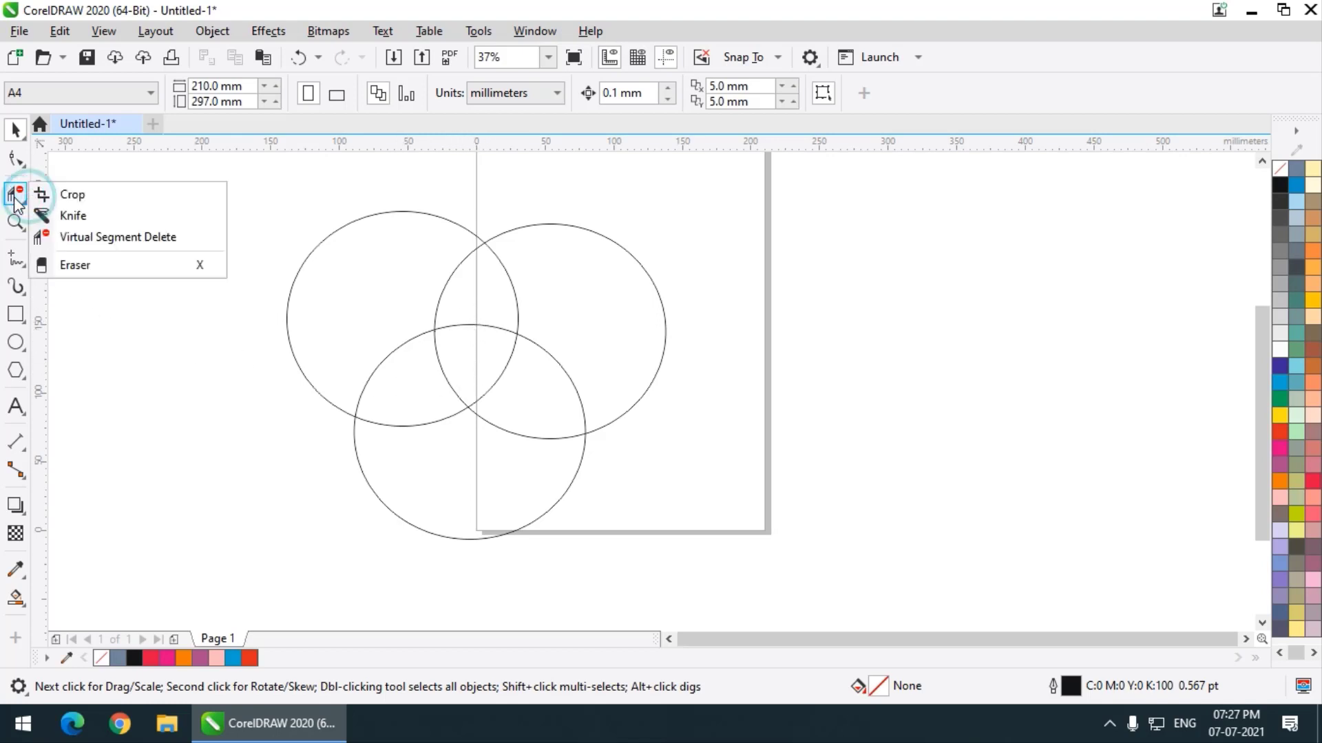
pyautogui.click(89, 246)
pyautogui.click(455, 314)
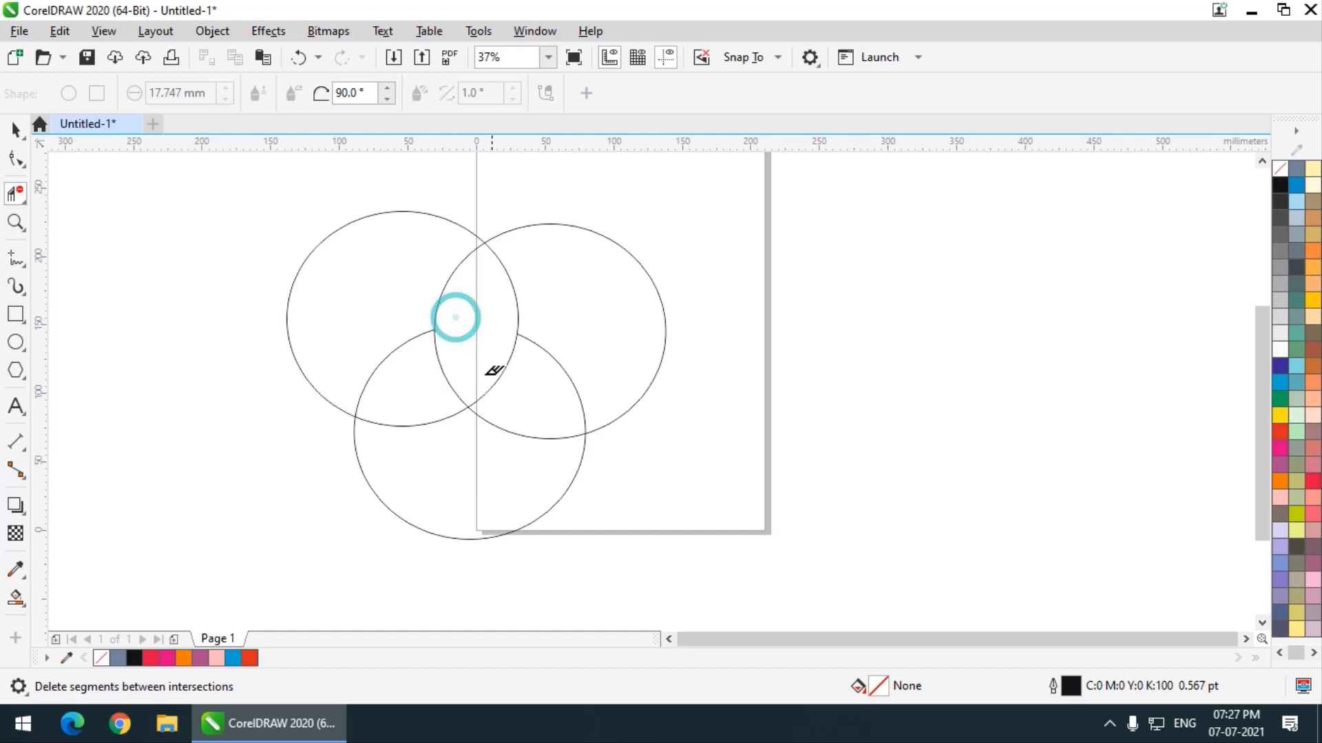
pyautogui.click(430, 375)
pyautogui.click(485, 373)
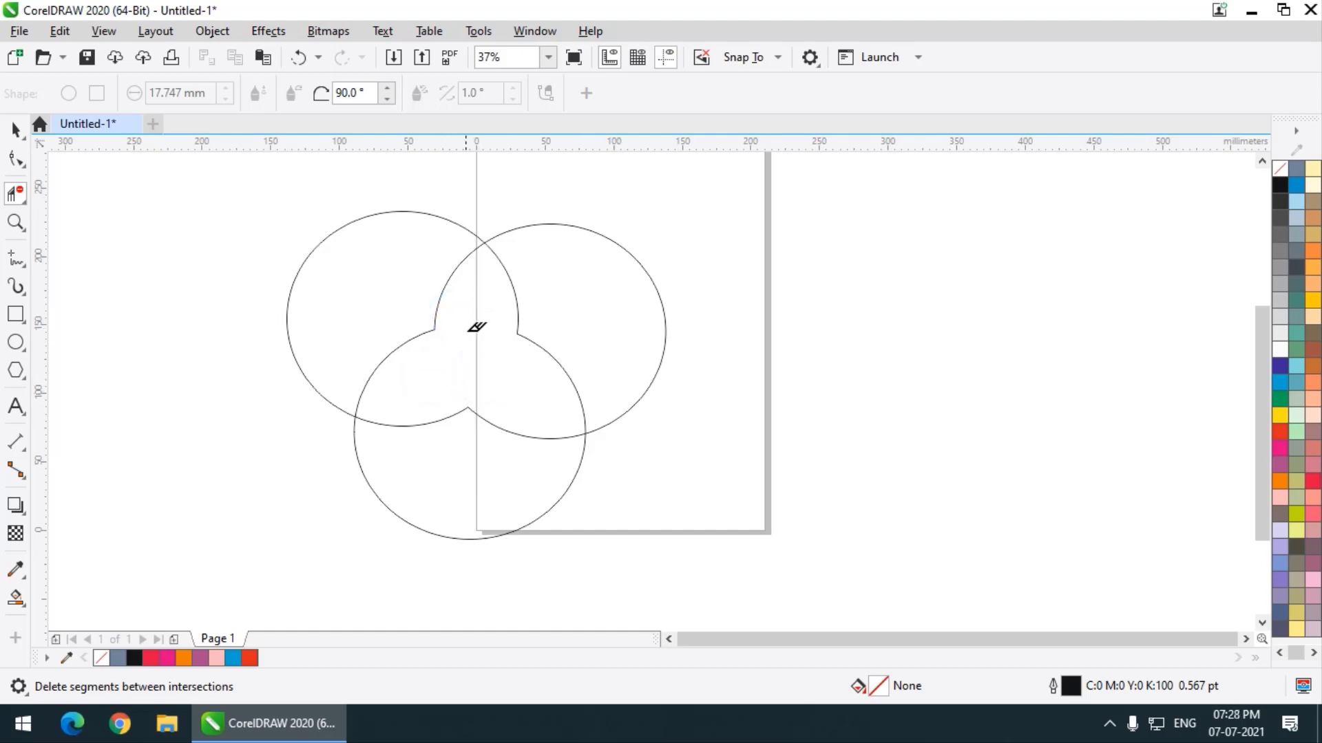
# - Smart Fill the three-lobed central region with slate blue and move the filled shape to the right of the ellipses
pyautogui.click(16, 596)
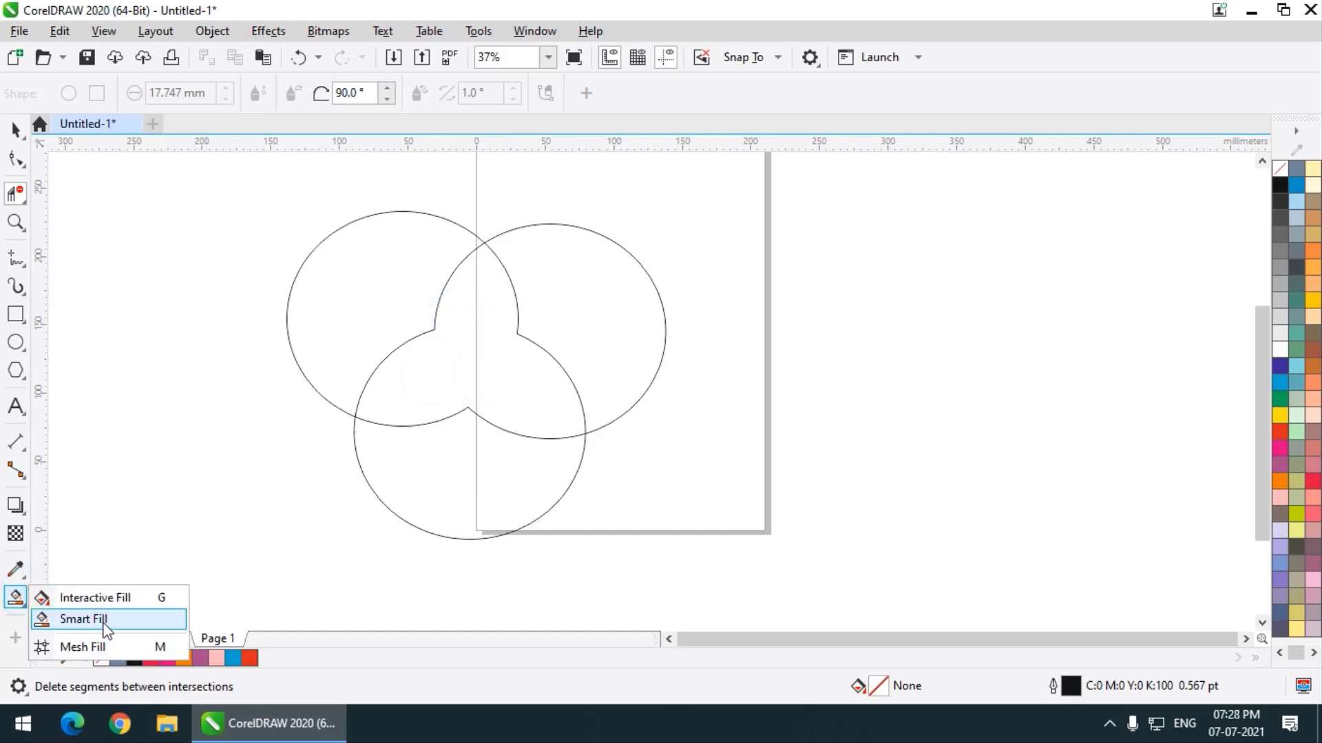
pyautogui.click(104, 620)
pyautogui.doubleClick(472, 363)
pyautogui.click(17, 131)
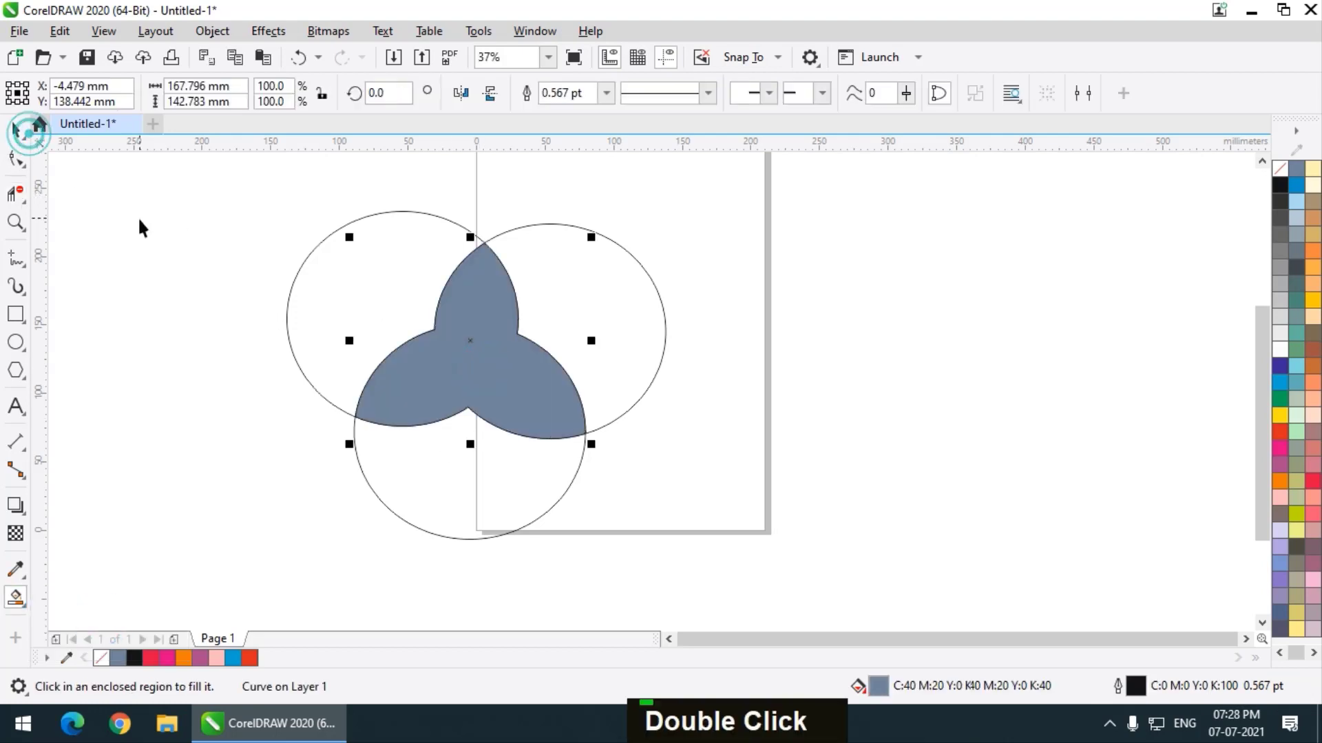
pyautogui.moveTo(545, 373); pyautogui.dragTo(886, 413)
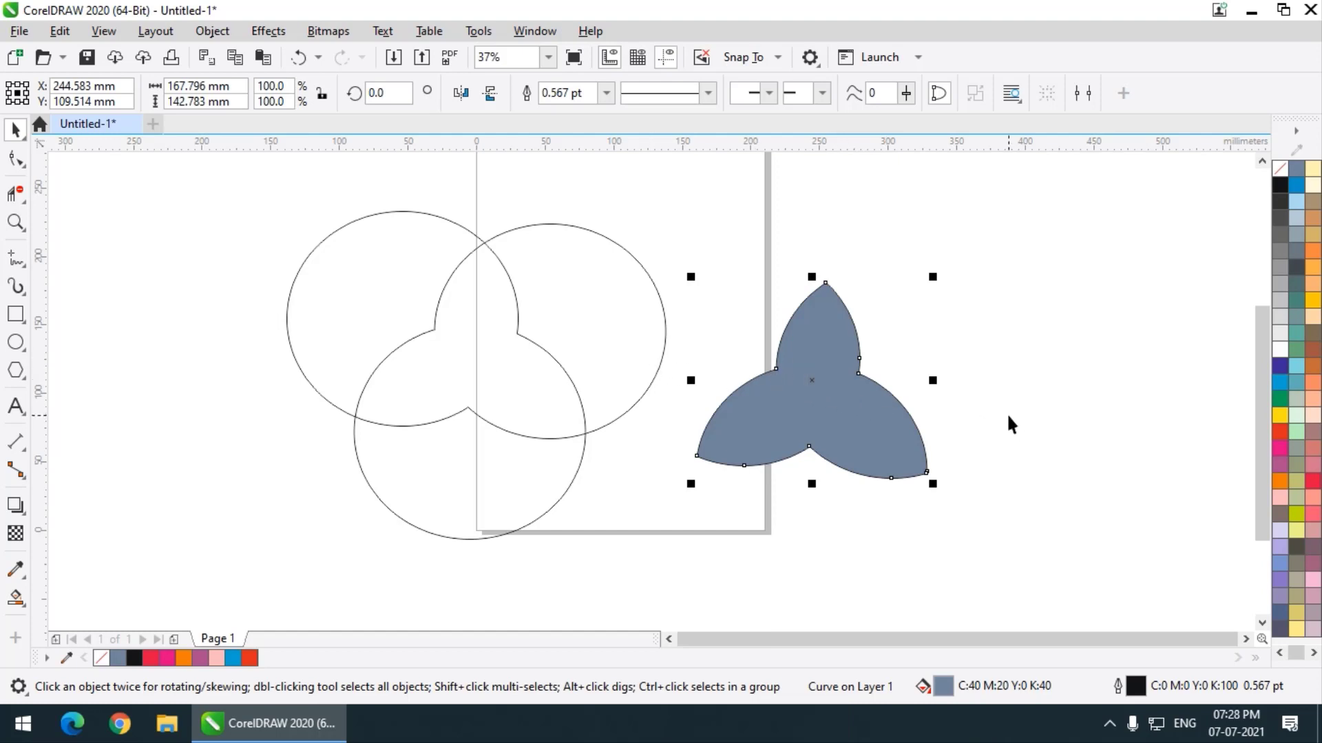
# - Delete the filled three-lobed shape and all the trimmed ellipses
pyautogui.press('Delete')
pyautogui.moveTo(241, 200); pyautogui.dragTo(750, 578)
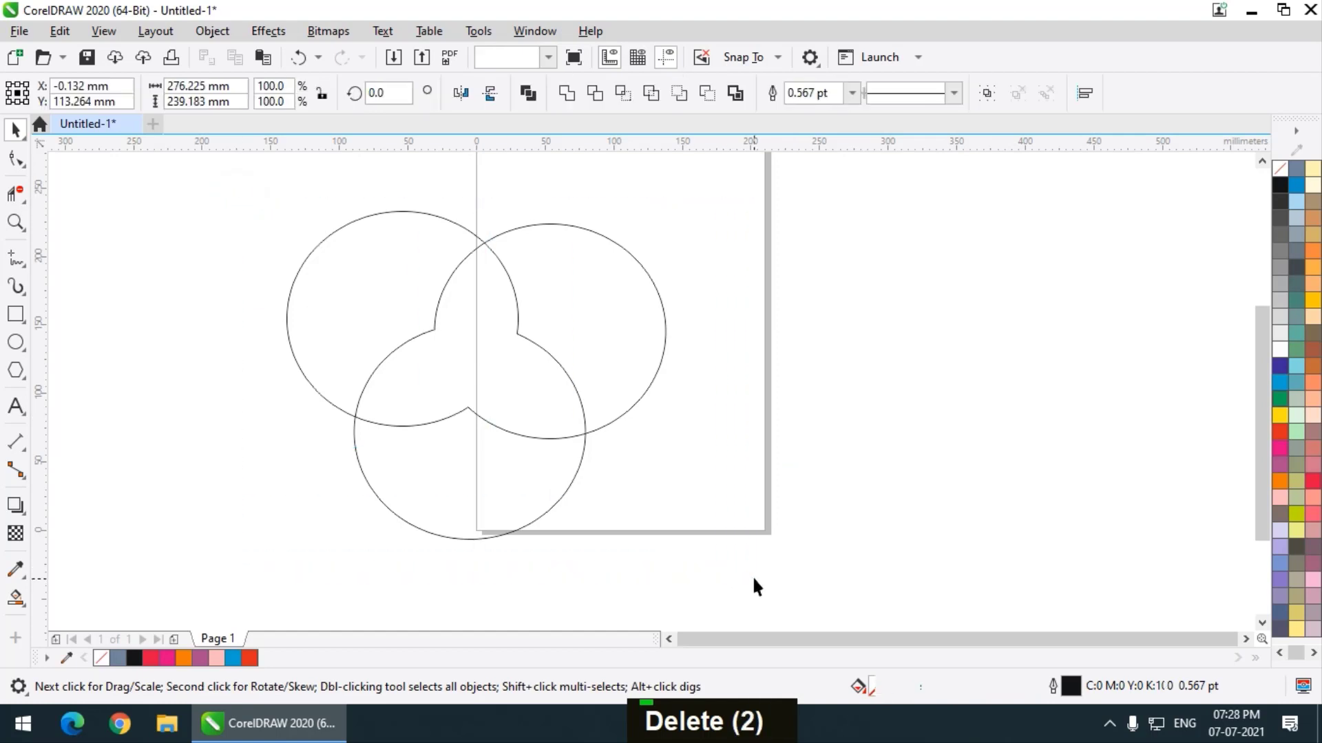
pyautogui.press('Delete')
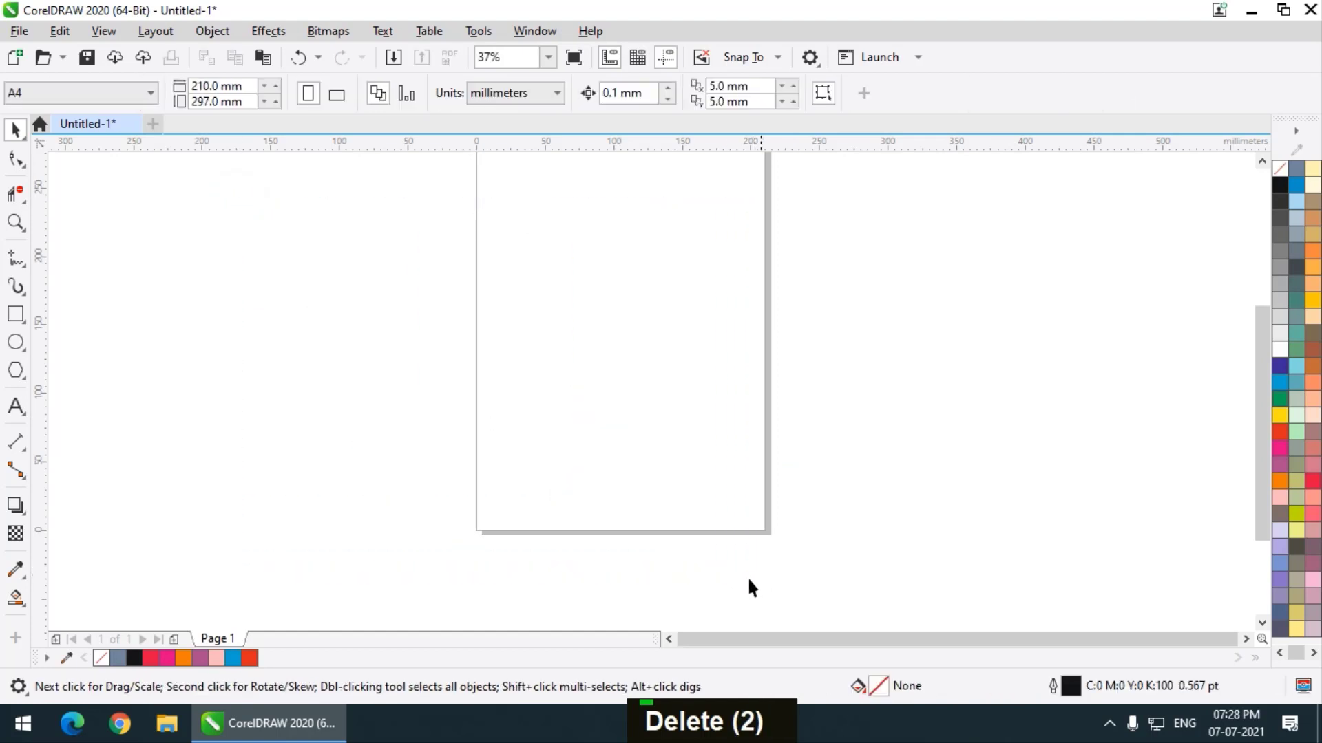
# - Draw five parallel horizontal lines, each about 500 mm long, across the page with the 2-Point Line tool
pyautogui.click(11, 258)
pyautogui.click(65, 279)
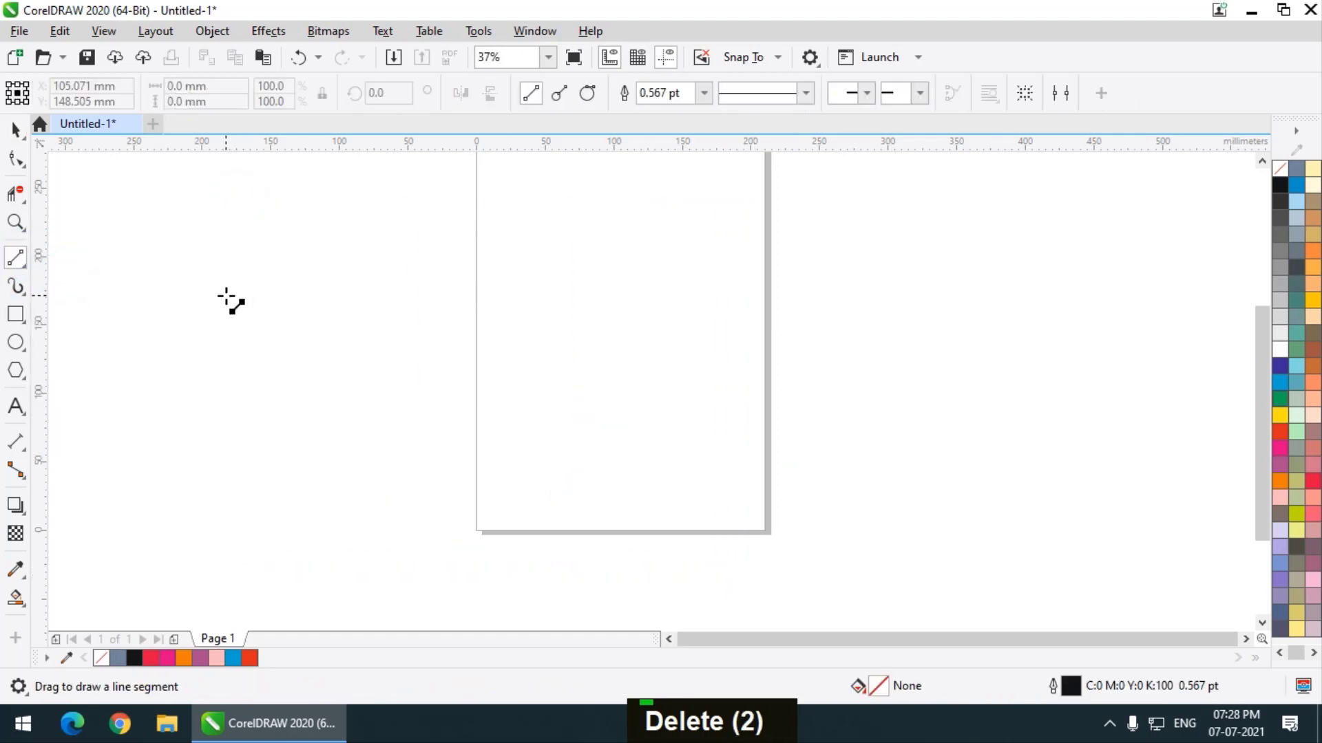
pyautogui.moveTo(226, 296); pyautogui.dragTo(905, 295)
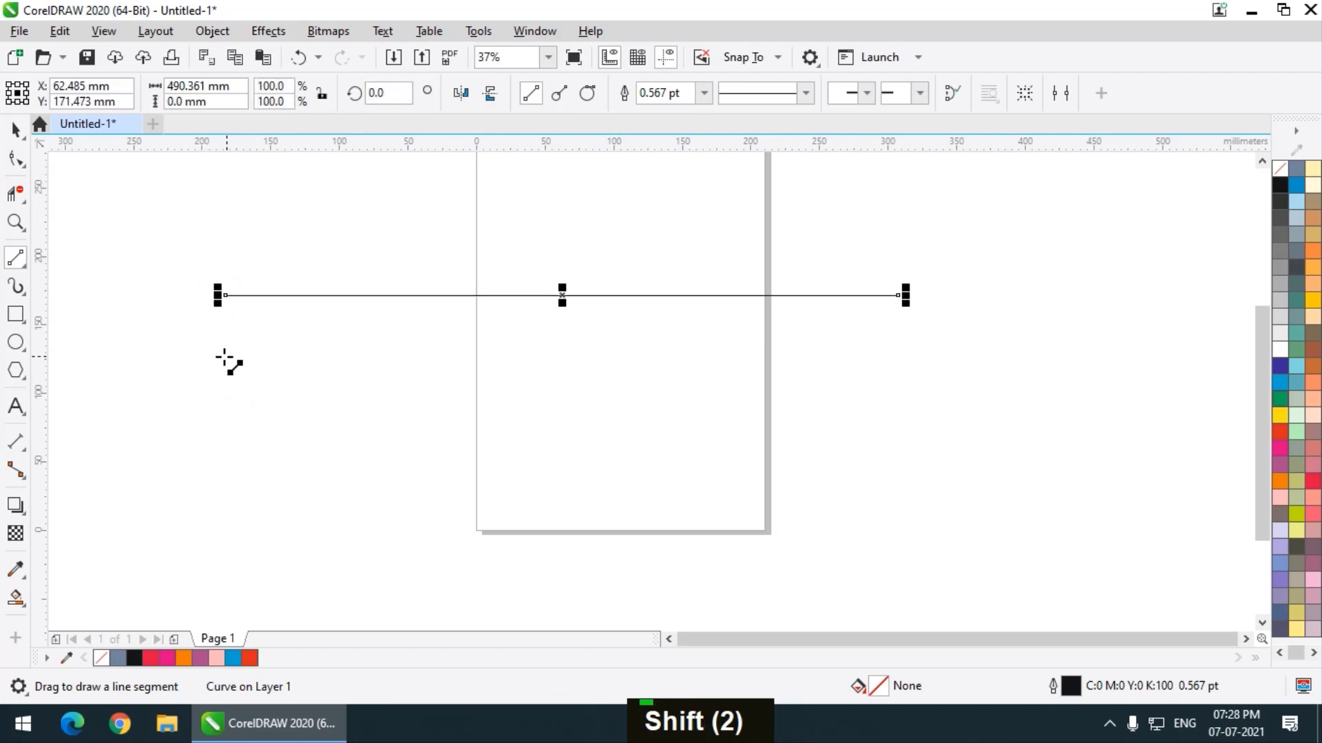
pyautogui.moveTo(215, 357); pyautogui.dragTo(921, 357)
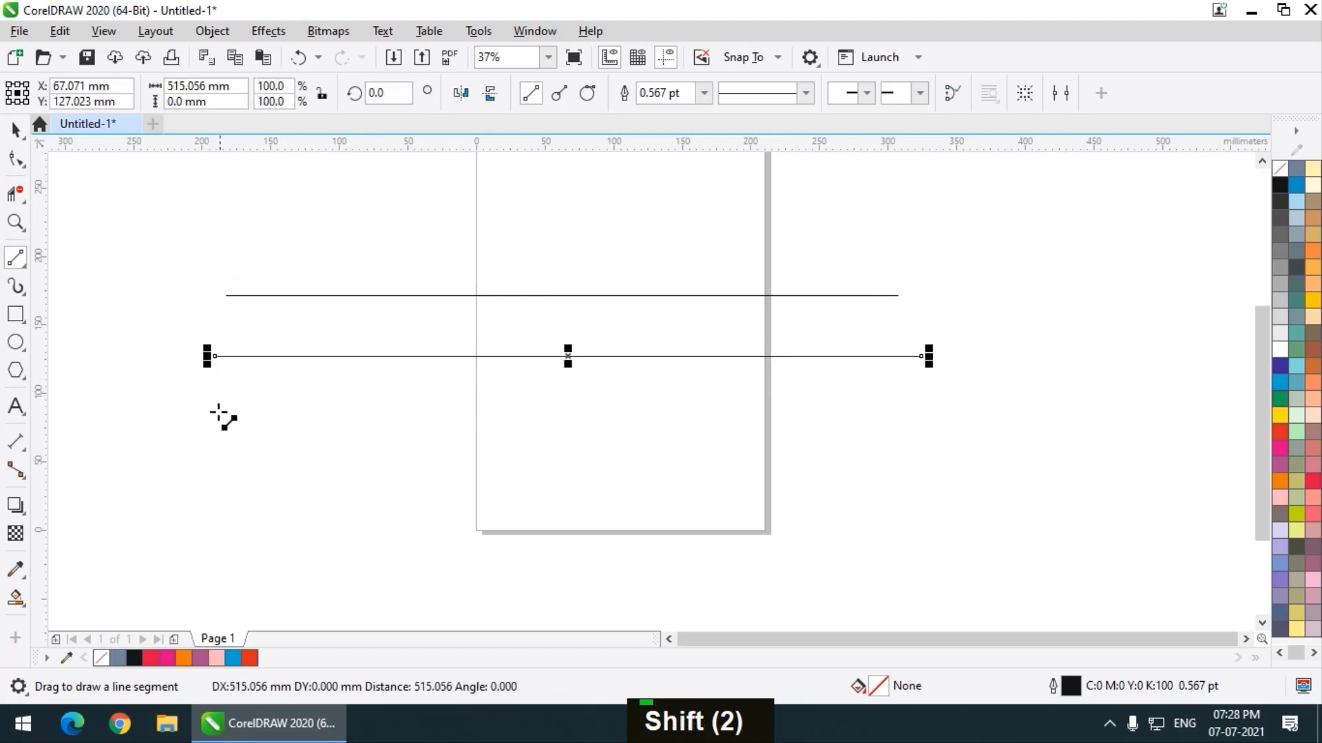
pyautogui.moveTo(208, 402); pyautogui.dragTo(933, 401)
pyautogui.moveTo(208, 447); pyautogui.dragTo(944, 448)
pyautogui.moveTo(209, 255); pyautogui.dragTo(922, 255)
# - Draw six vertical lines, about 267 to 300 mm long, crossing all five horizontal lines to form a grid
pyautogui.moveTo(322, 202); pyautogui.dragTo(321, 567)
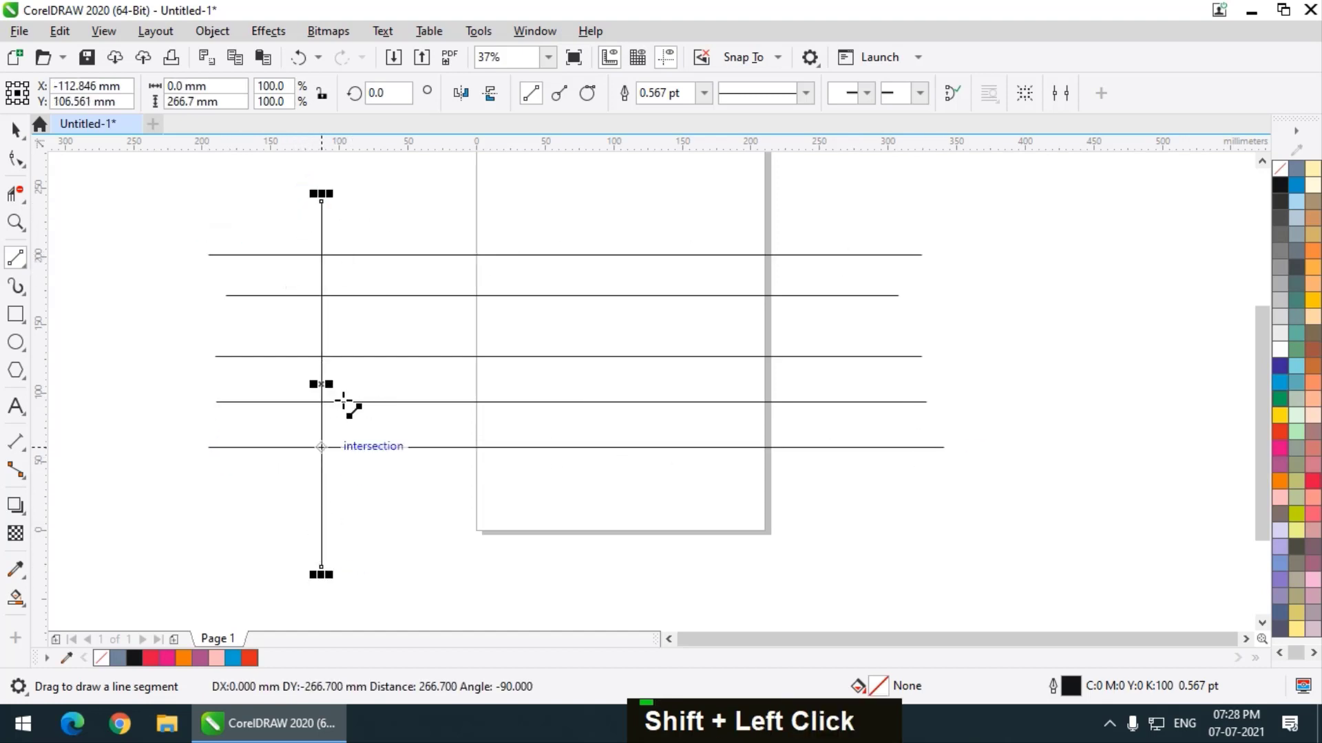
pyautogui.moveTo(397, 194); pyautogui.dragTo(427, 601)
pyautogui.moveTo(475, 195); pyautogui.dragTo(502, 606)
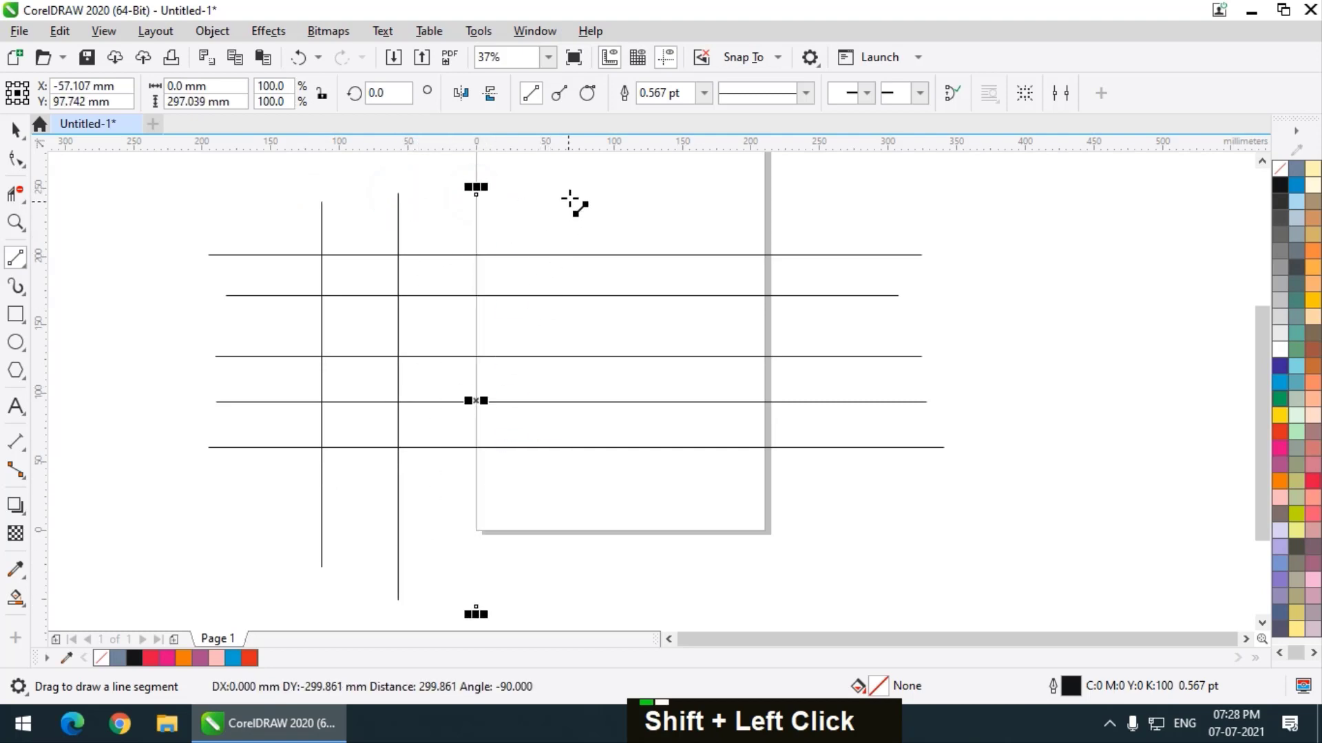
pyautogui.moveTo(575, 194); pyautogui.dragTo(599, 571)
pyautogui.moveTo(658, 195); pyautogui.dragTo(689, 561)
pyautogui.moveTo(740, 200)
pyautogui.mouseDown()
pyautogui.moveTo(770, 536)
pyautogui.moveTo(742, 496)
pyautogui.mouseUp()
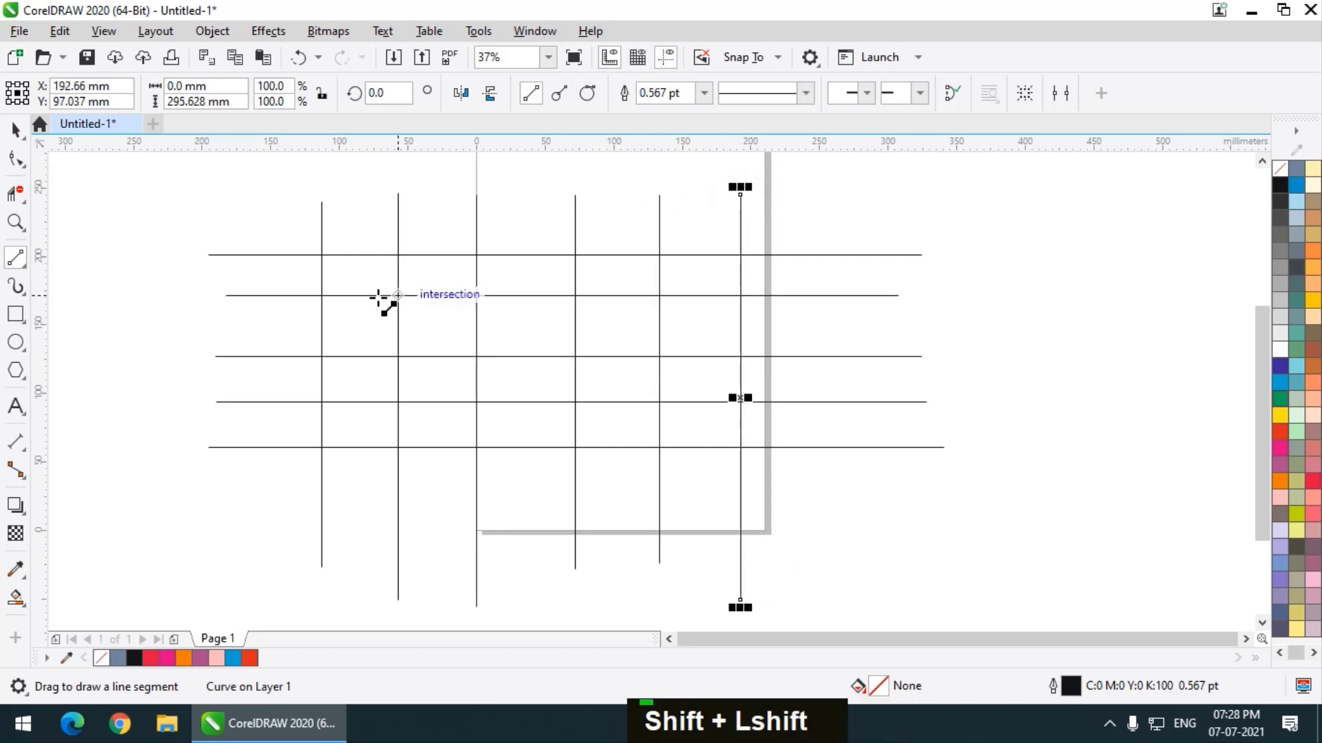
# - Examine the grid's outer intersections and the line ends that extend beyond them
pyautogui.scroll(2, 316, 254)
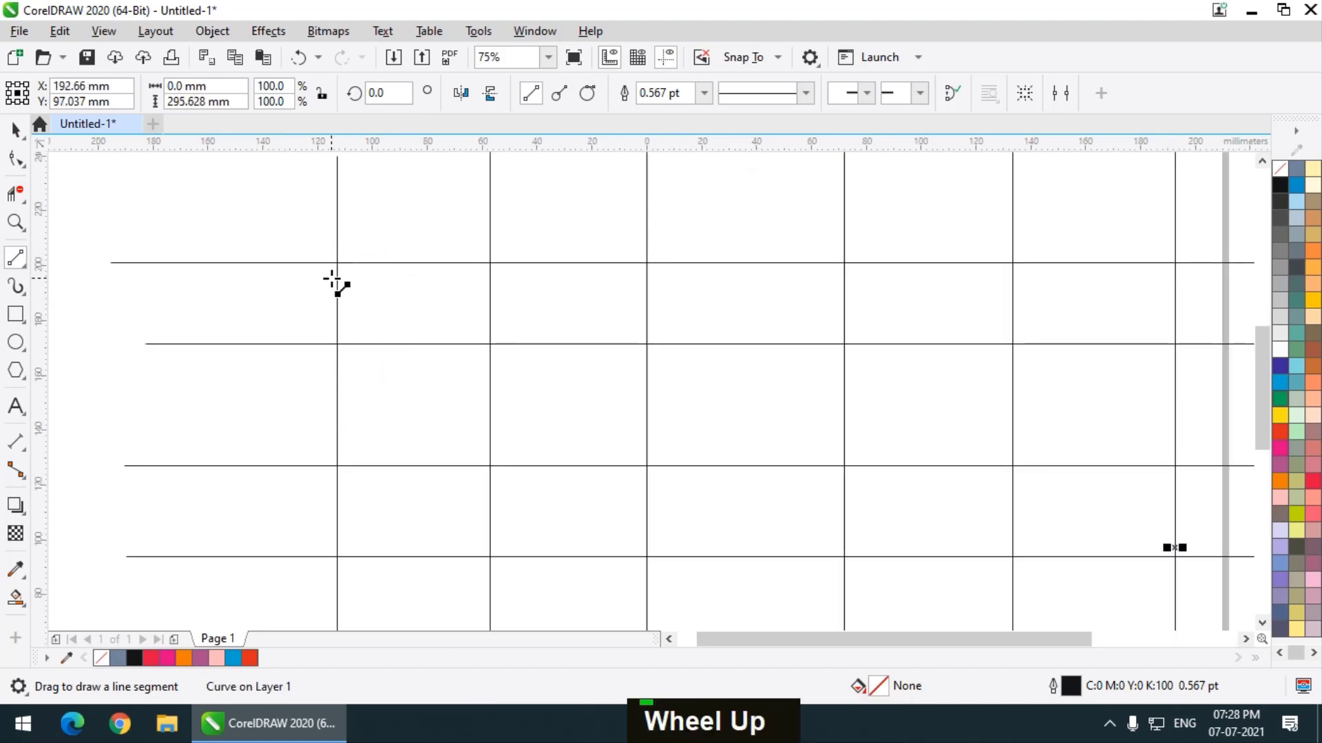
pyautogui.scroll(-2, 337, 264)
pyautogui.scroll(2, 338, 264)
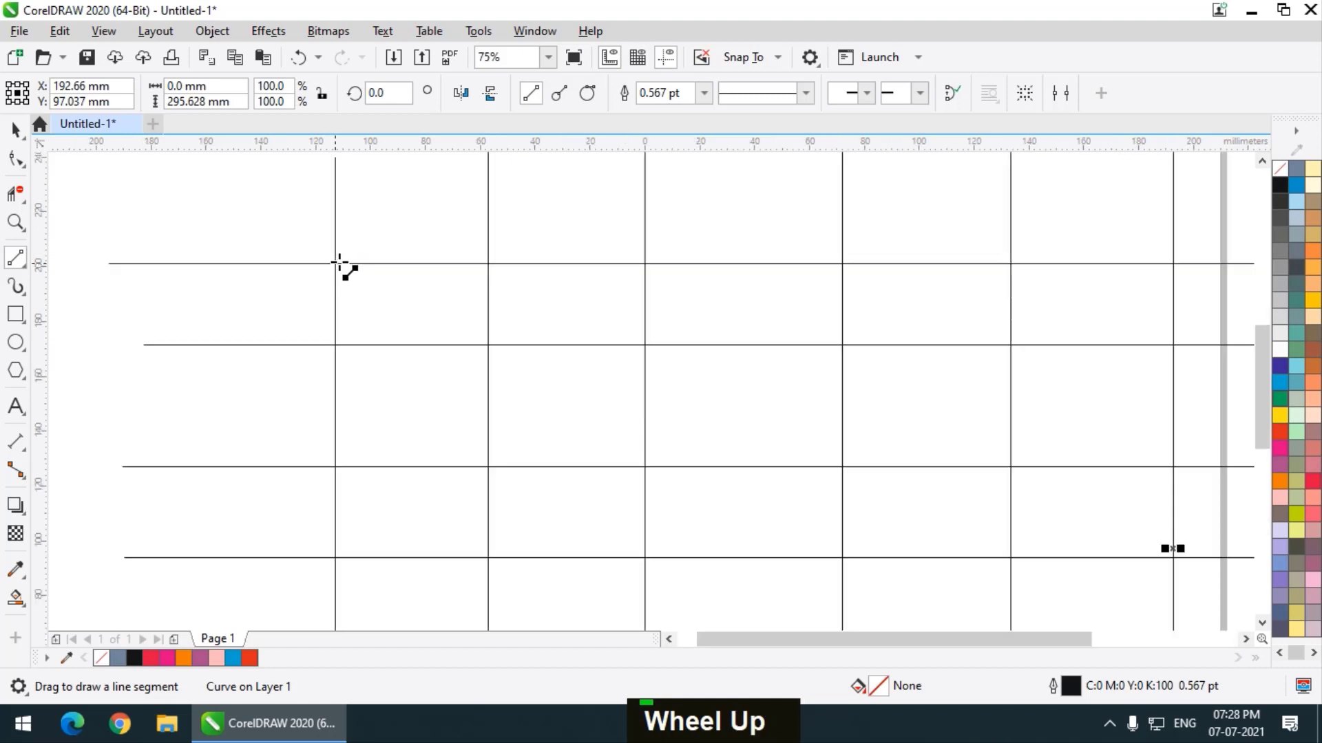
pyautogui.scroll(-2, 341, 262)
pyautogui.scroll(3, 339, 289)
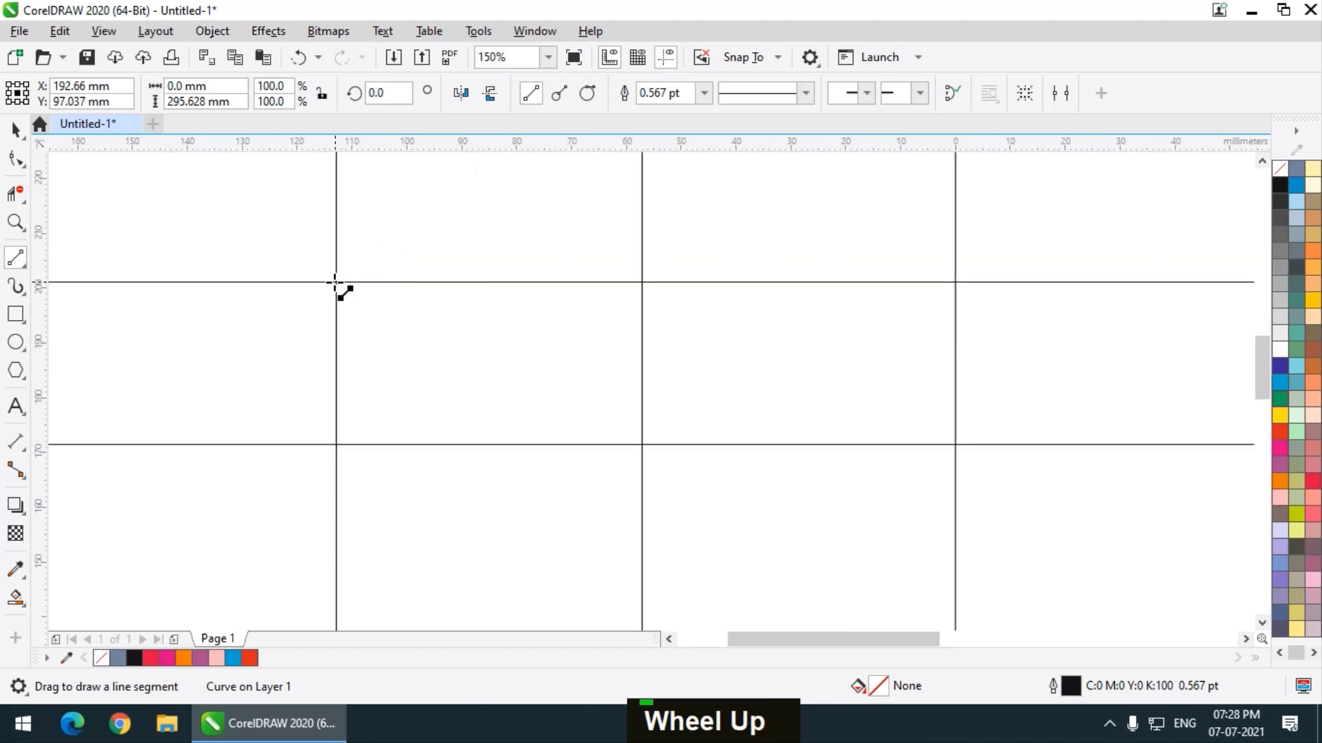
pyautogui.scroll(-3, 338, 285)
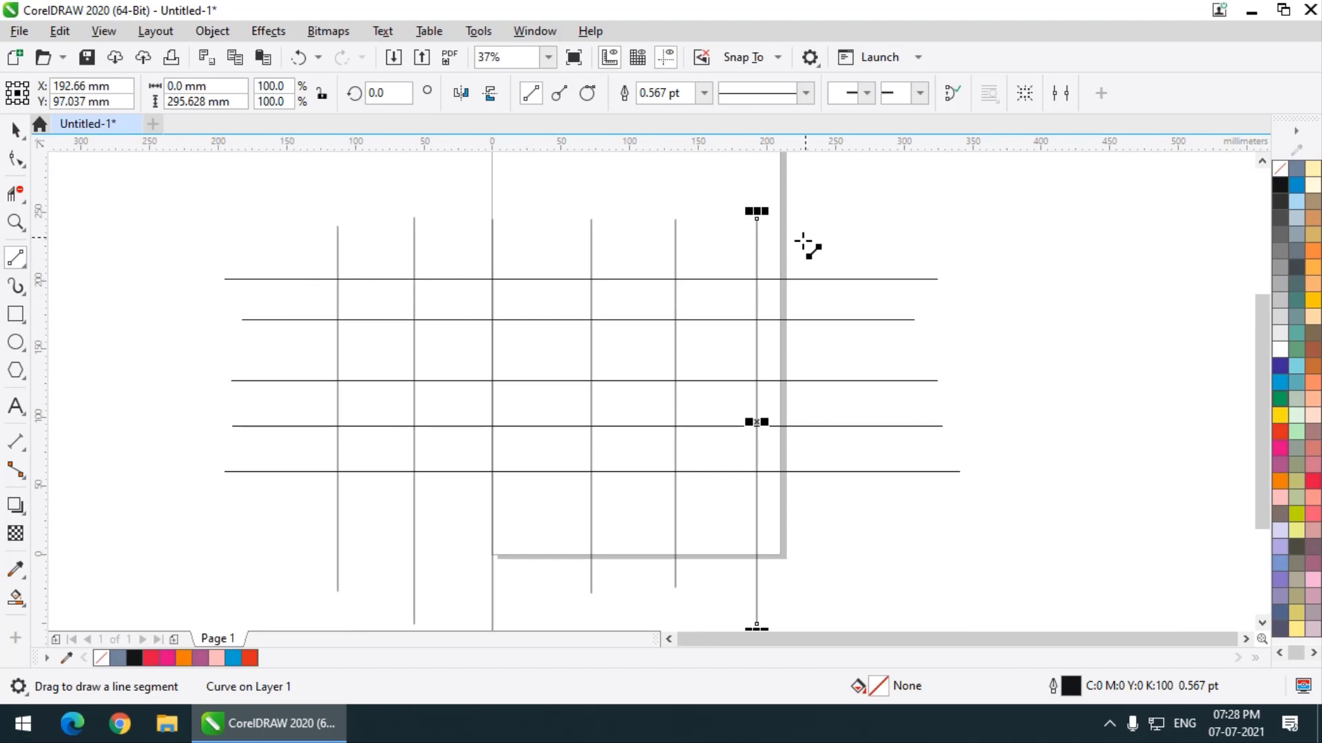
pyautogui.scroll(1, 310, 516)
pyautogui.scroll(-1, 378, 426)
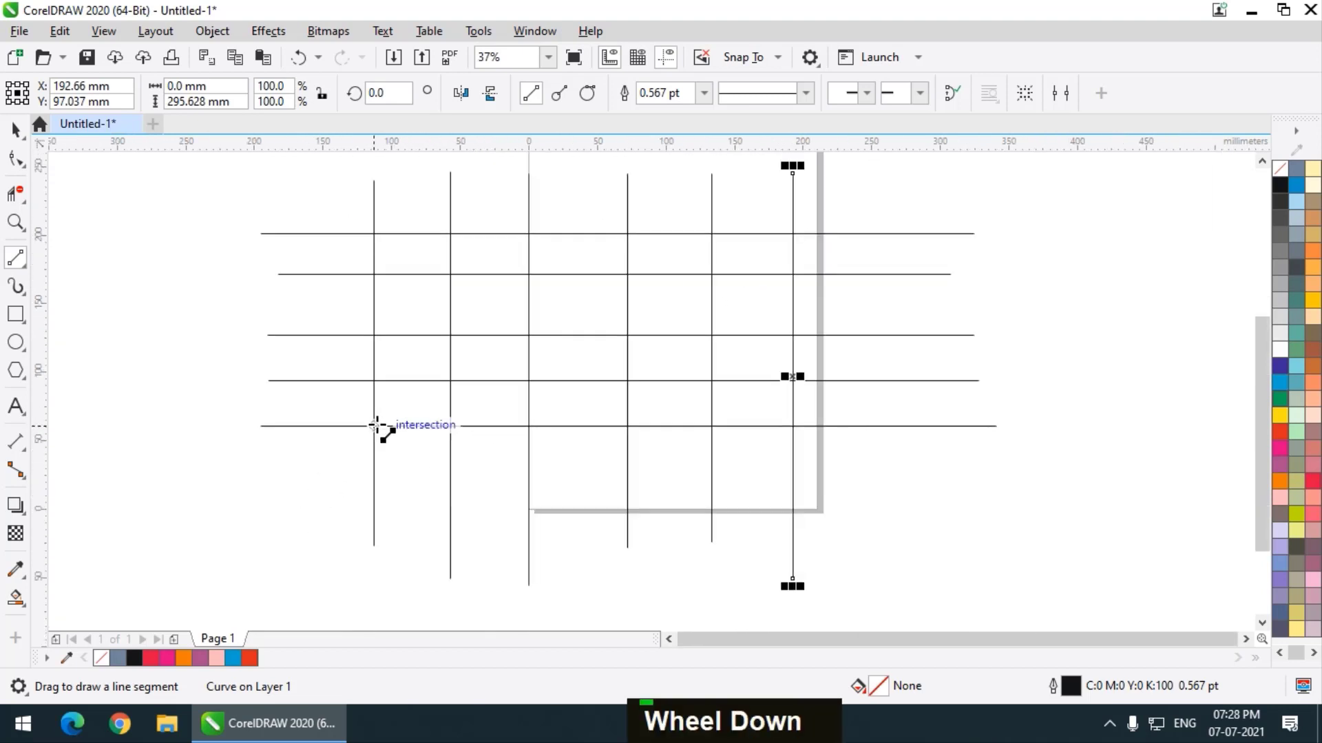
pyautogui.scroll(1, 372, 426)
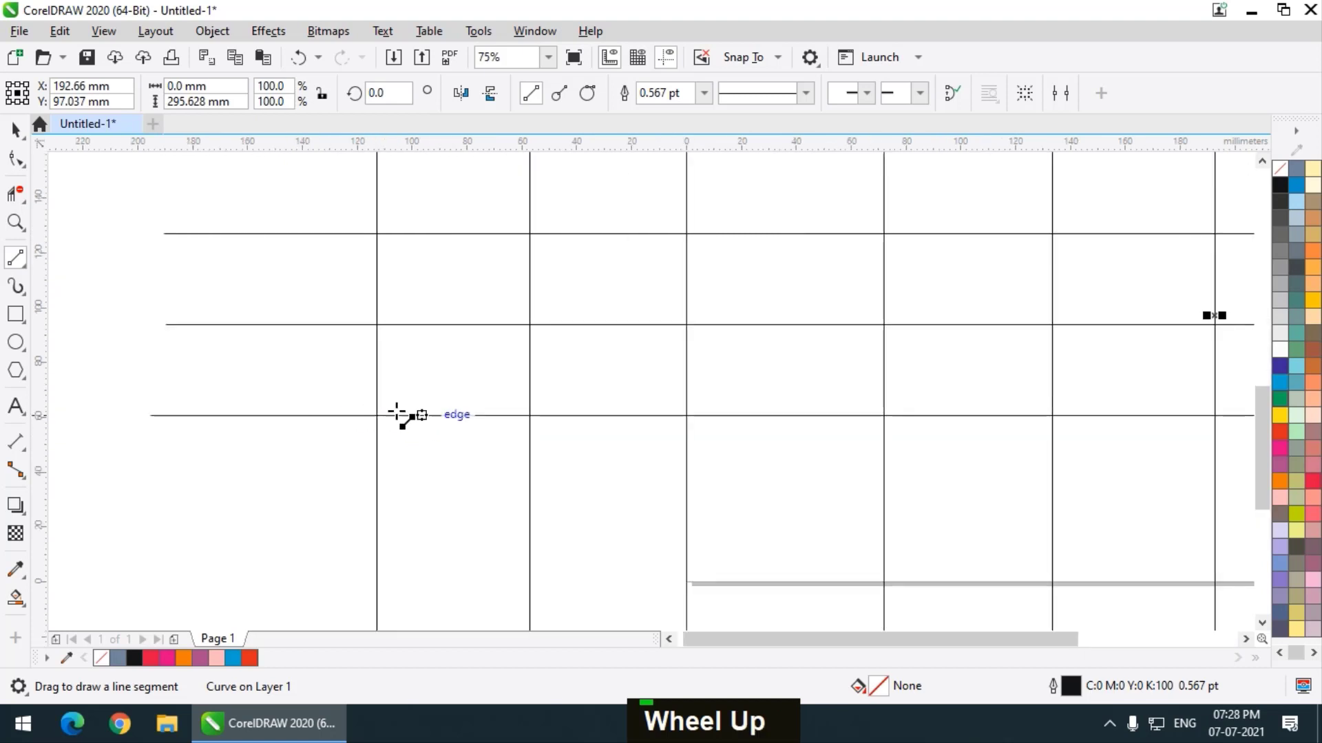
pyautogui.scroll(-1, 398, 413)
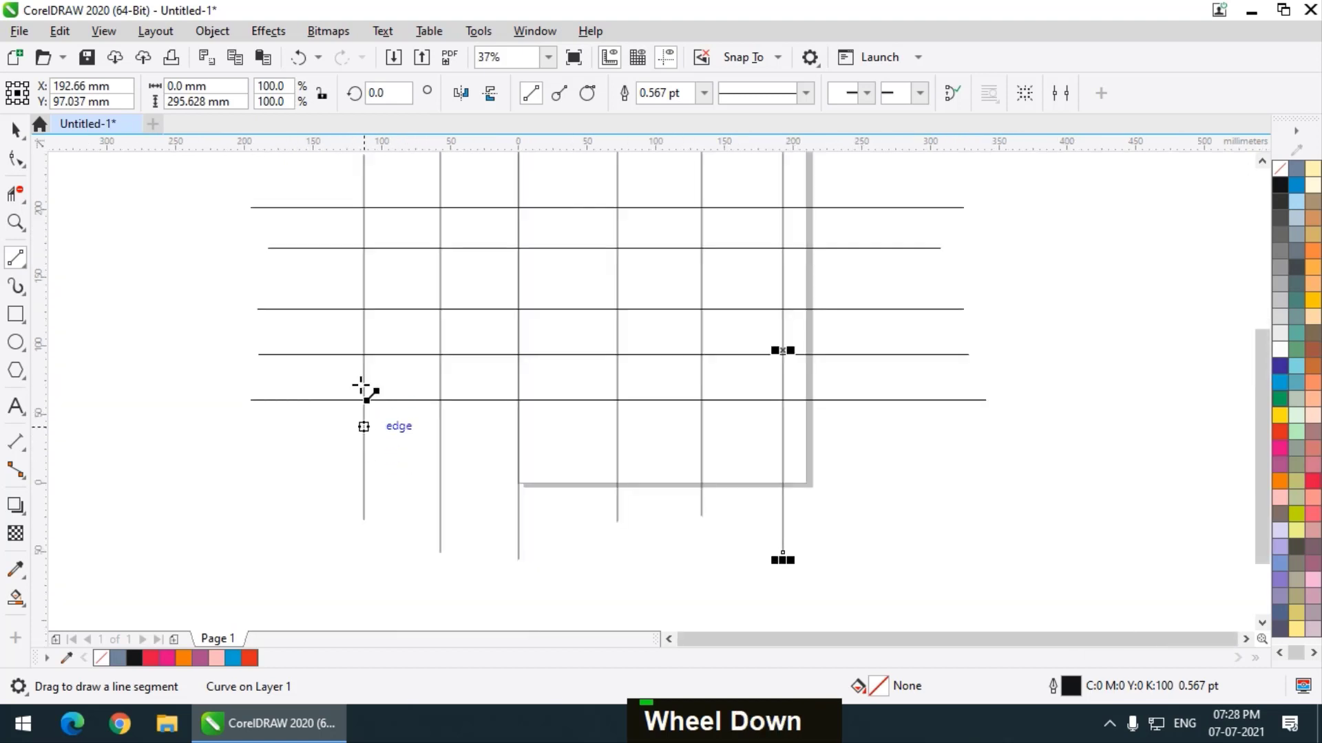
pyautogui.scroll(-1, 382, 433)
pyautogui.scroll(1, 399, 398)
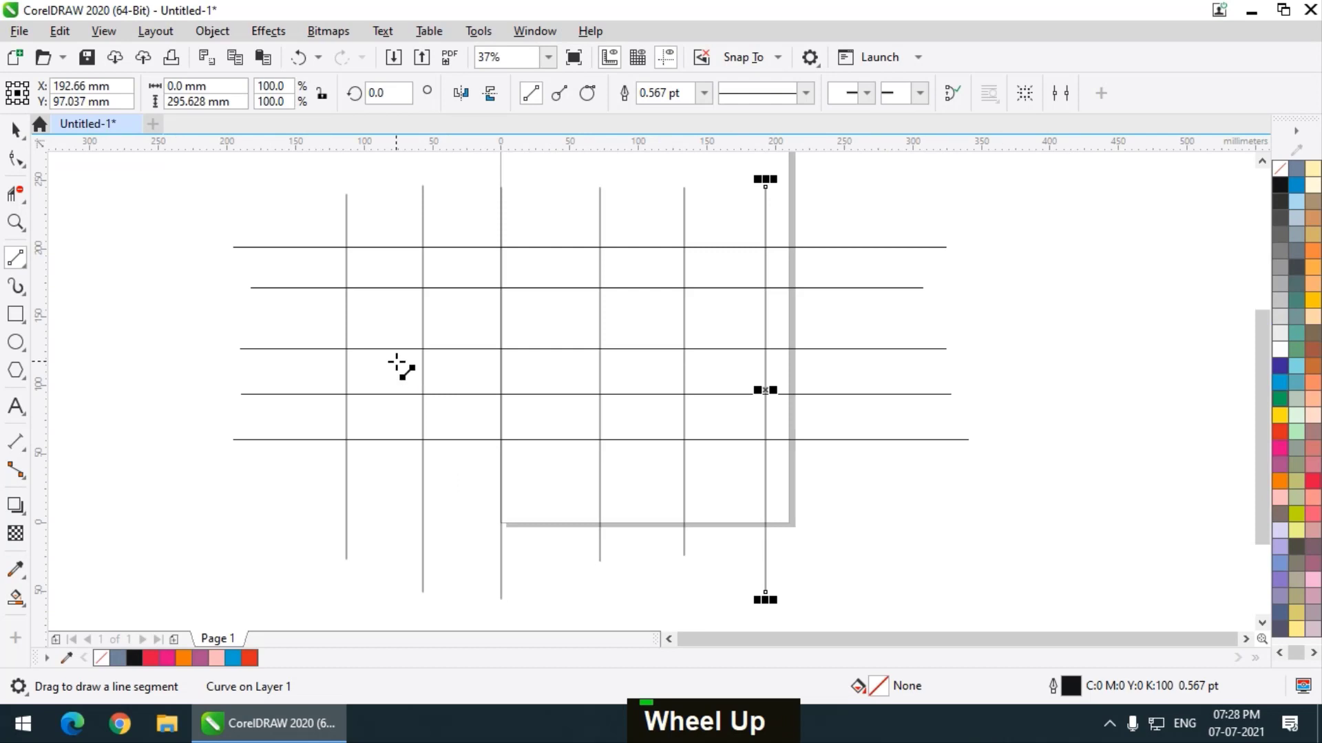
pyautogui.scroll(-1, 399, 383)
pyautogui.scroll(1, 396, 384)
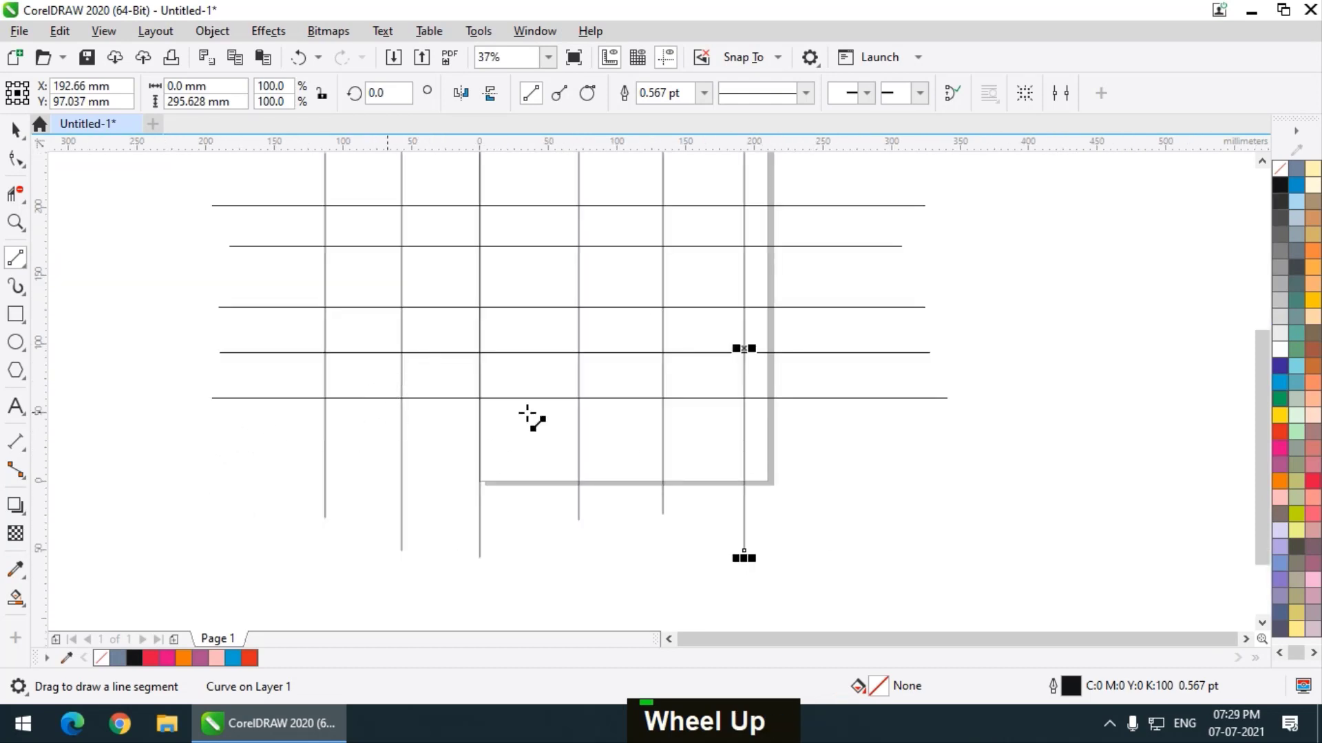
pyautogui.scroll(-1, 373, 484)
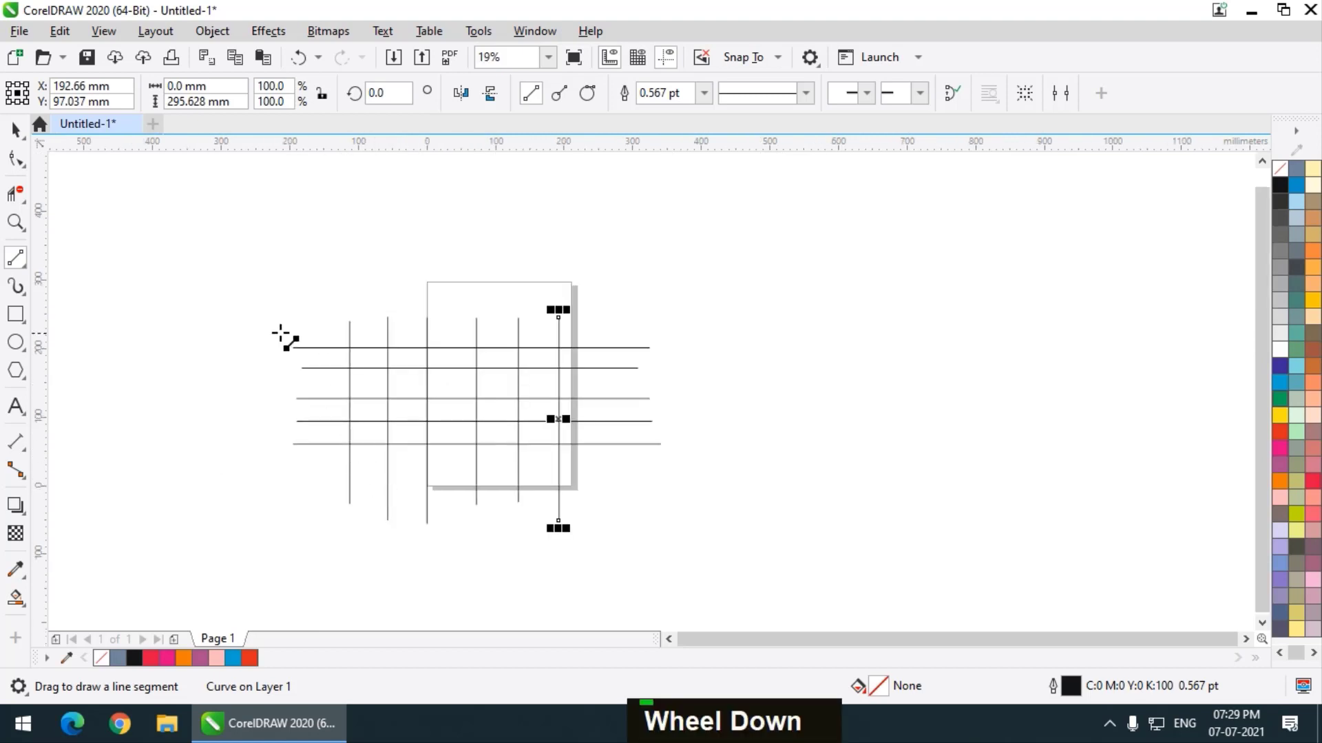
pyautogui.scroll(1, 420, 409)
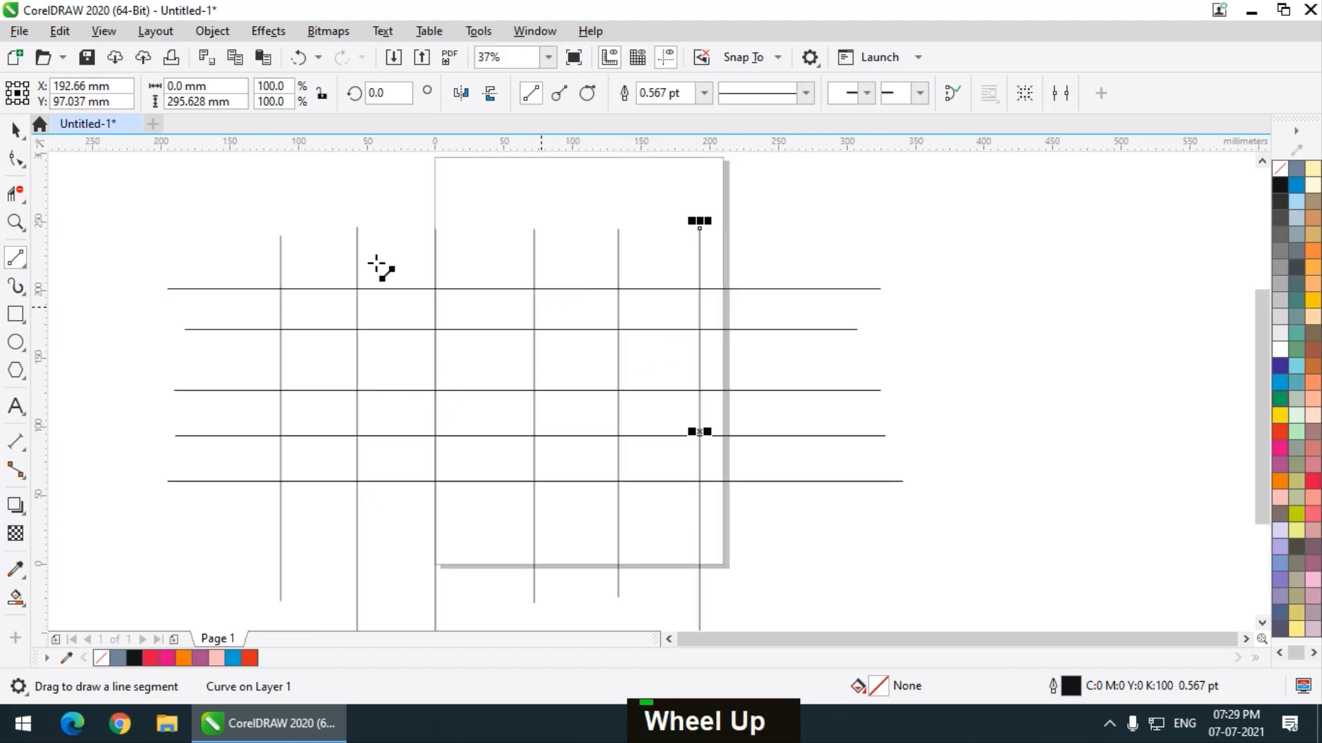
# - Trim the line ends overhanging all four sides of the grid with Virtual Segment Delete
pyautogui.click(9, 199)
pyautogui.click(104, 236)
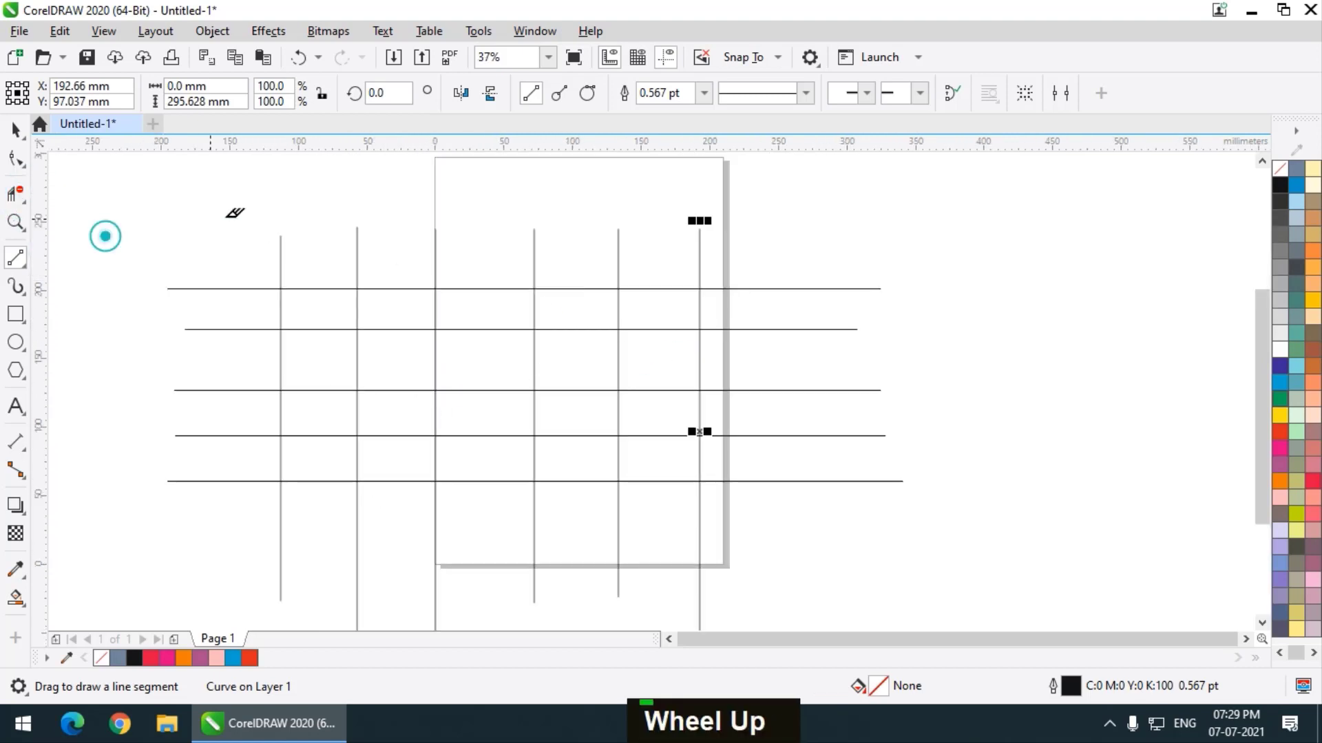
pyautogui.scroll(-1, 206, 228)
pyautogui.scroll(1, 206, 228)
pyautogui.moveTo(138, 221); pyautogui.dragTo(260, 510)
pyautogui.scroll(-1, 207, 402)
pyautogui.moveTo(227, 462); pyautogui.dragTo(509, 551)
pyautogui.moveTo(589, 412); pyautogui.dragTo(592, 435)
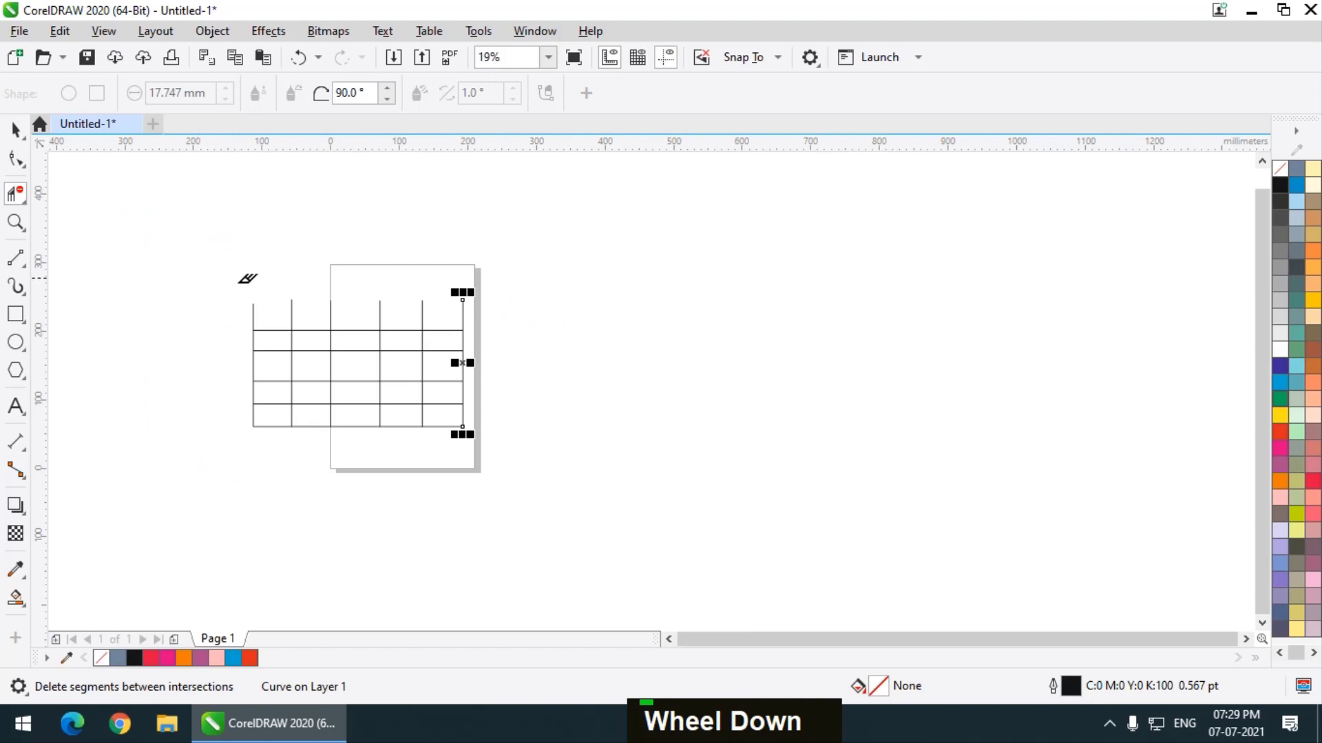
pyautogui.scroll(1, 247, 278)
pyautogui.moveTo(206, 286); pyautogui.dragTo(760, 347)
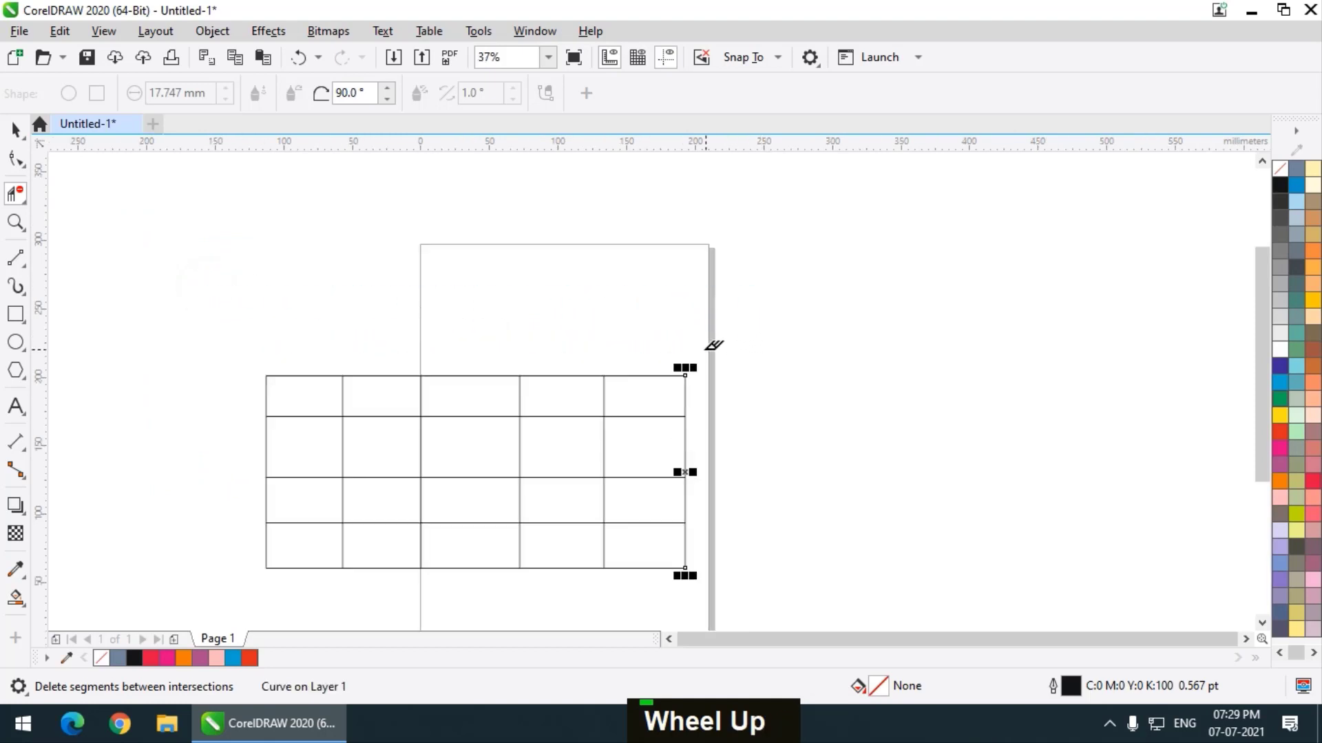
pyautogui.scroll(-1, 422, 407)
pyautogui.scroll(1, 403, 417)
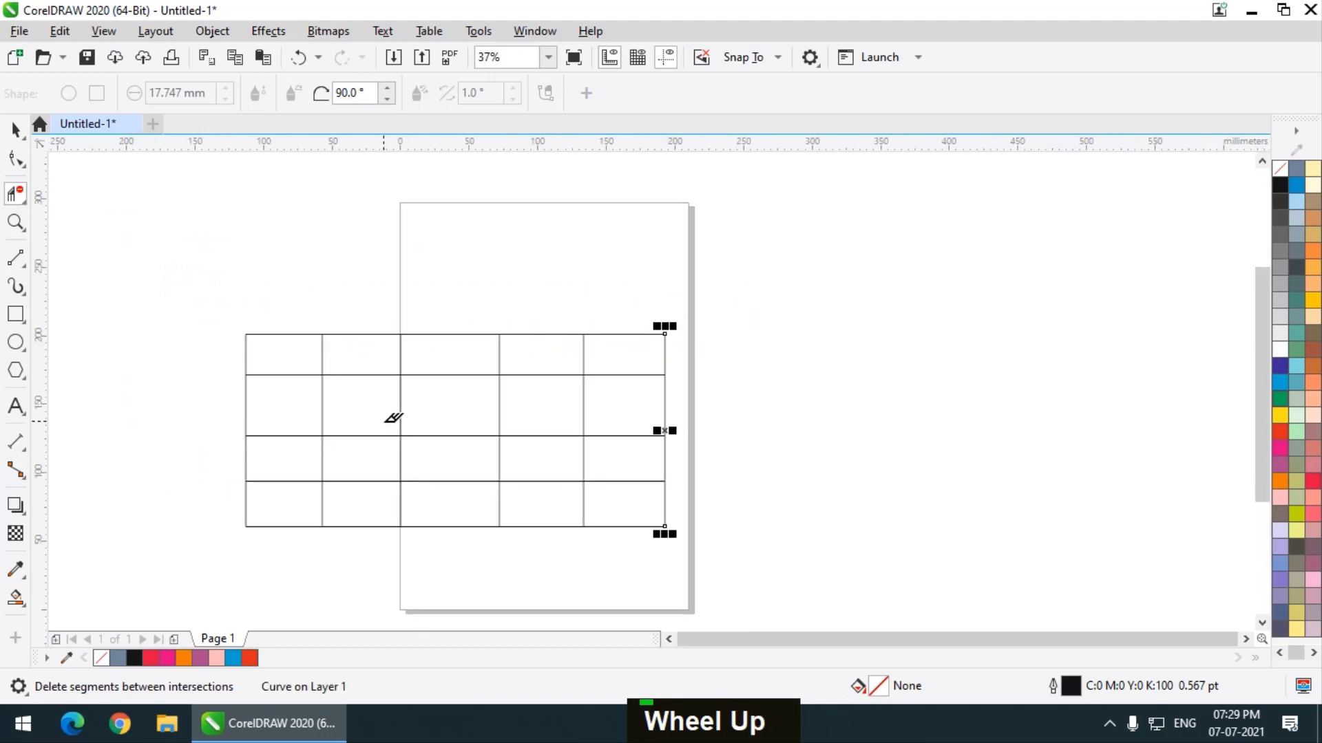
# - Delete inner grid segments to merge four central cells into one block and pairs of stacked cells in the first, fourth and fifth columns
pyautogui.moveTo(413, 435); pyautogui.dragTo(414, 442)
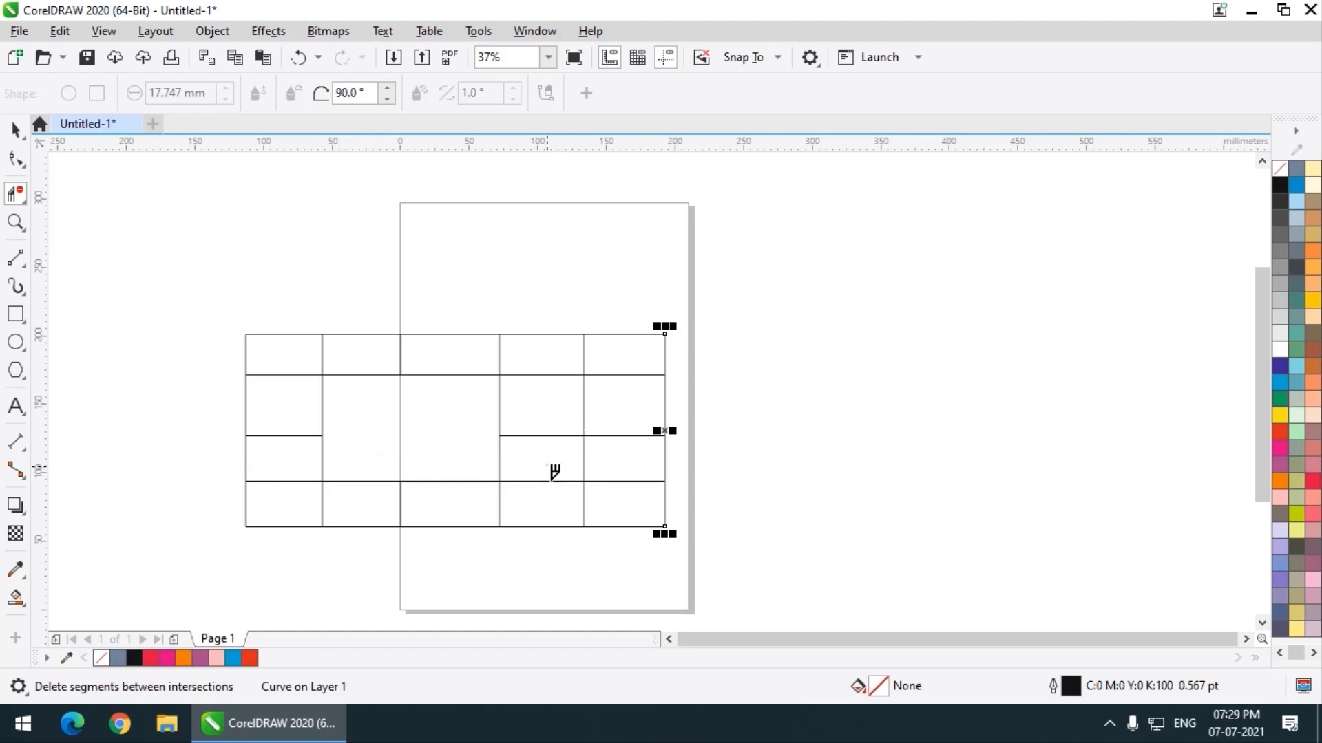
pyautogui.click(552, 480)
pyautogui.moveTo(553, 392); pyautogui.dragTo(554, 393)
pyautogui.click(268, 480)
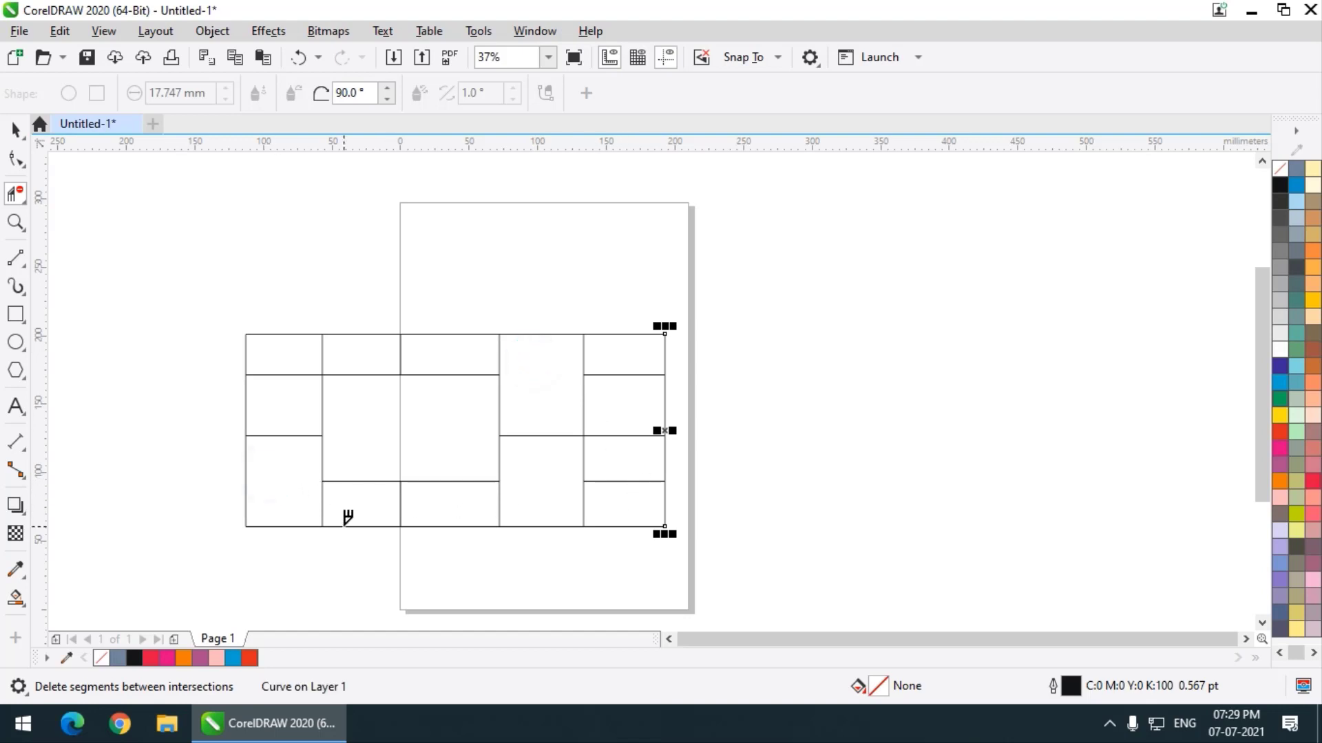
pyautogui.click(619, 368)
# - Smart Fill the five merged cells of the grid with slate blue and a 0.567 pt black outline
pyautogui.click(17, 598)
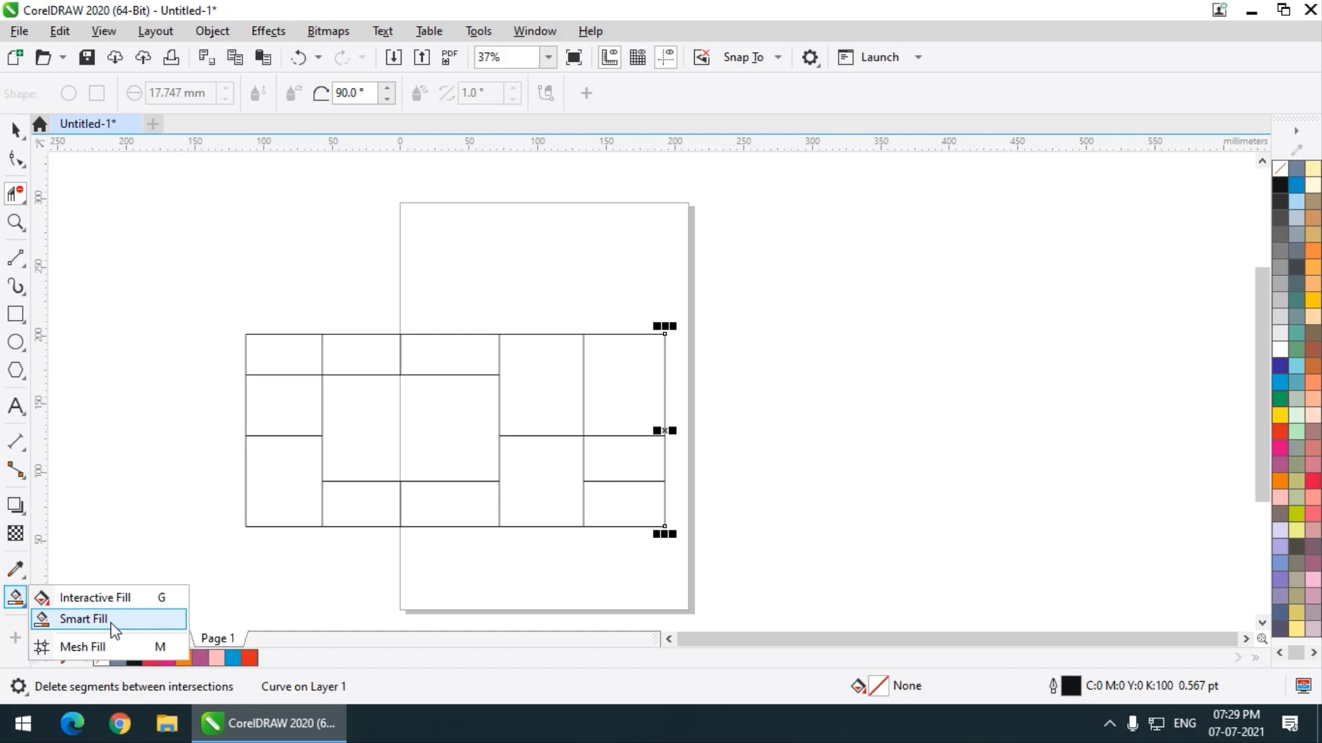
pyautogui.click(103, 619)
pyautogui.click(268, 499)
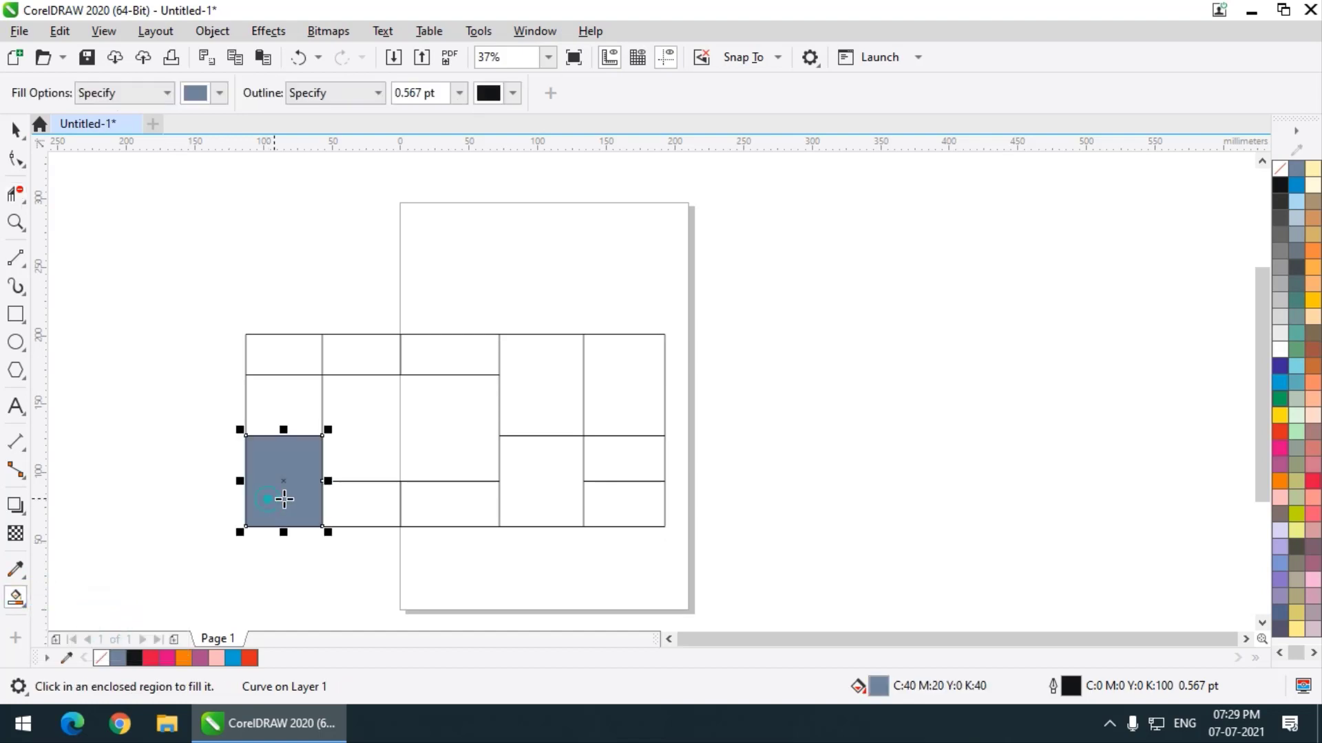
pyautogui.click(404, 423)
pyautogui.click(561, 385)
pyautogui.doubleClick(544, 488)
pyautogui.click(627, 399)
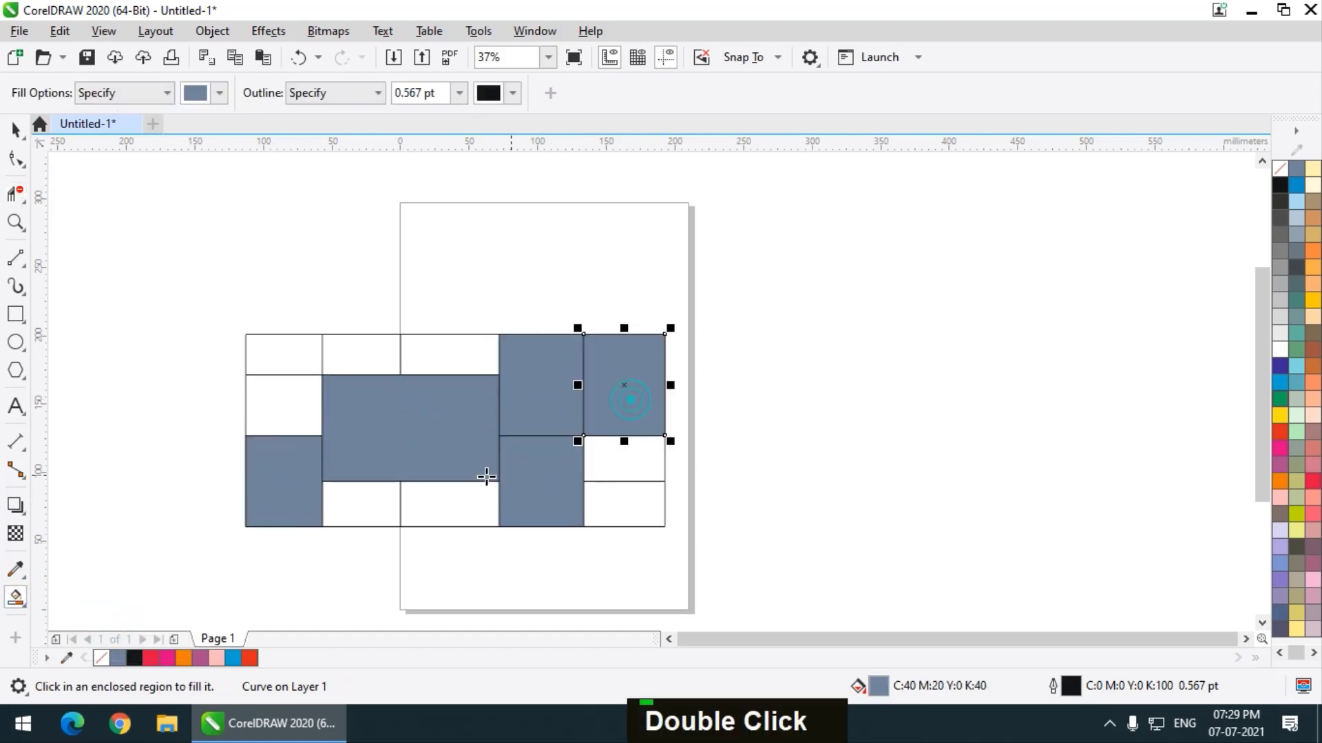
# - Recolor the filled blocks: upper-right red, large central coral, upper fourth-column orange, lower fourth-column blue, and lower-left teal
pyautogui.click(14, 130)
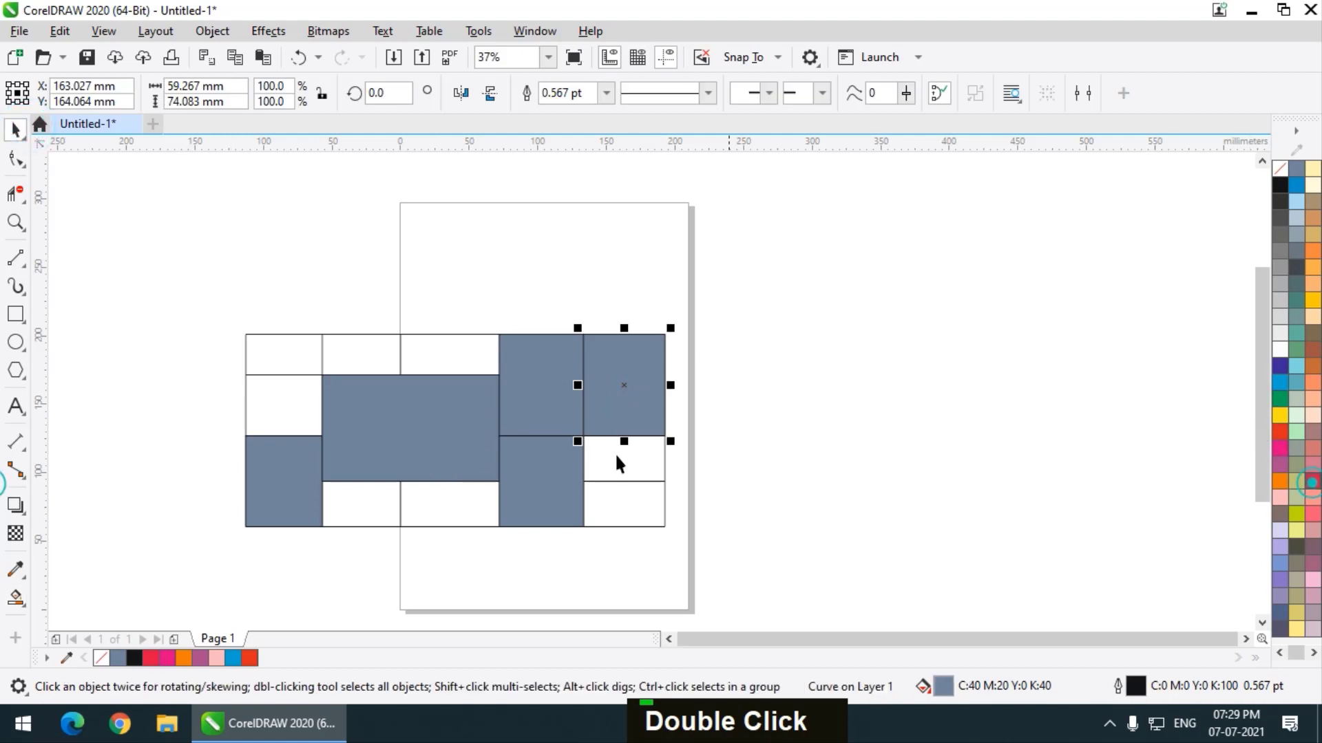
pyautogui.click(1312, 482)
pyautogui.click(424, 451)
pyautogui.click(1313, 518)
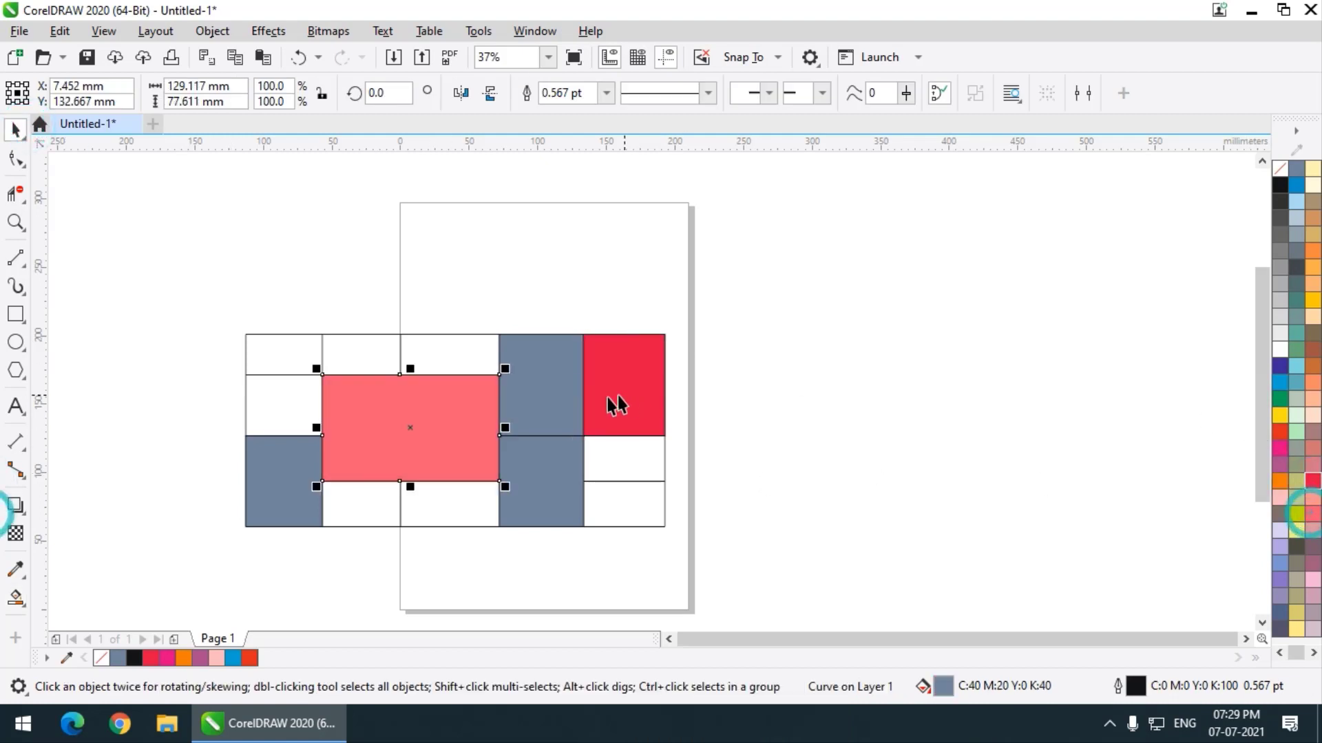
pyautogui.click(534, 395)
pyautogui.click(1281, 481)
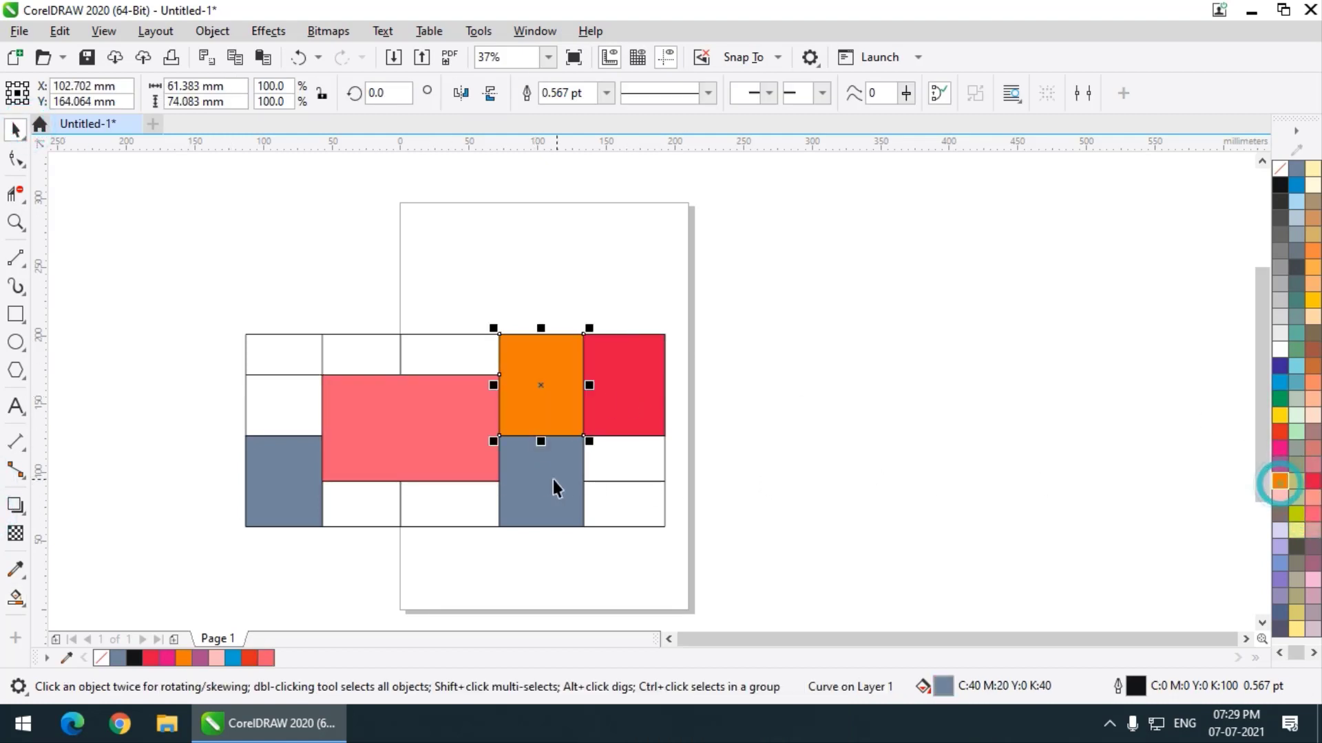
pyautogui.click(544, 481)
pyautogui.click(1278, 384)
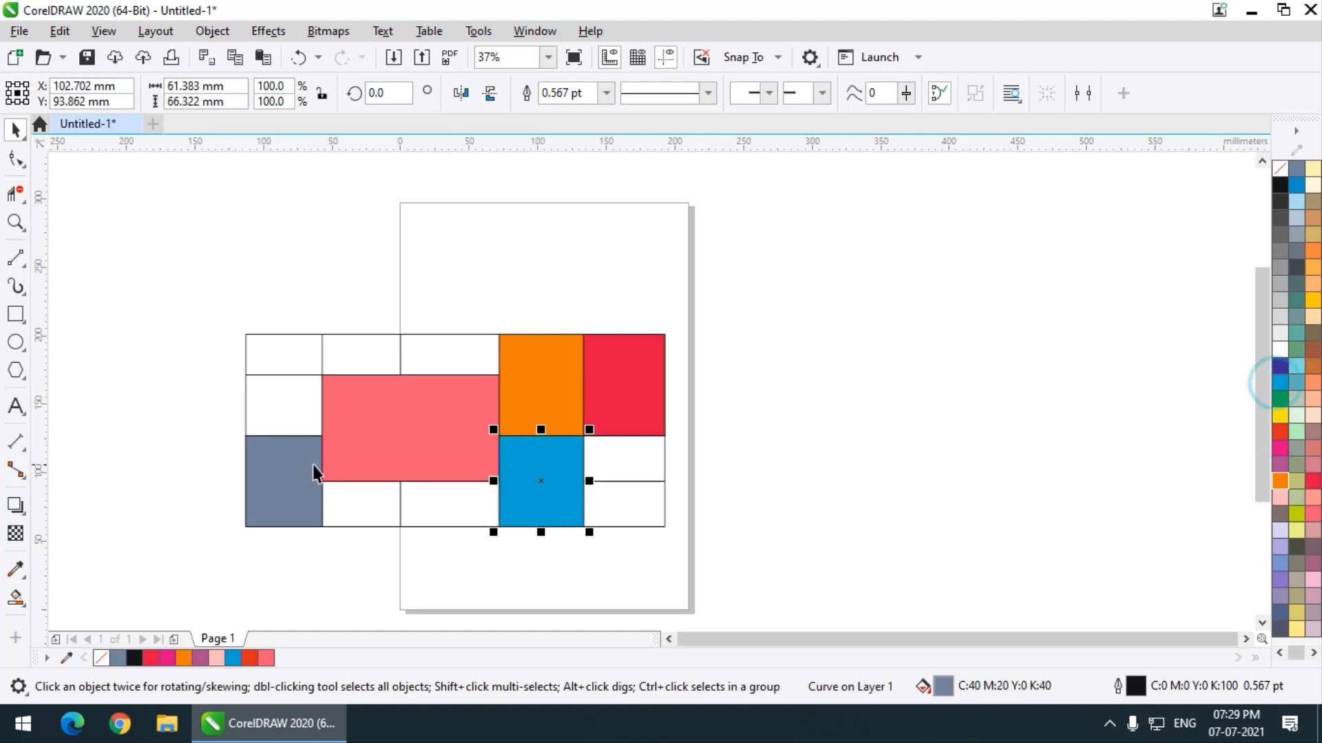
pyautogui.click(301, 474)
pyautogui.click(1300, 334)
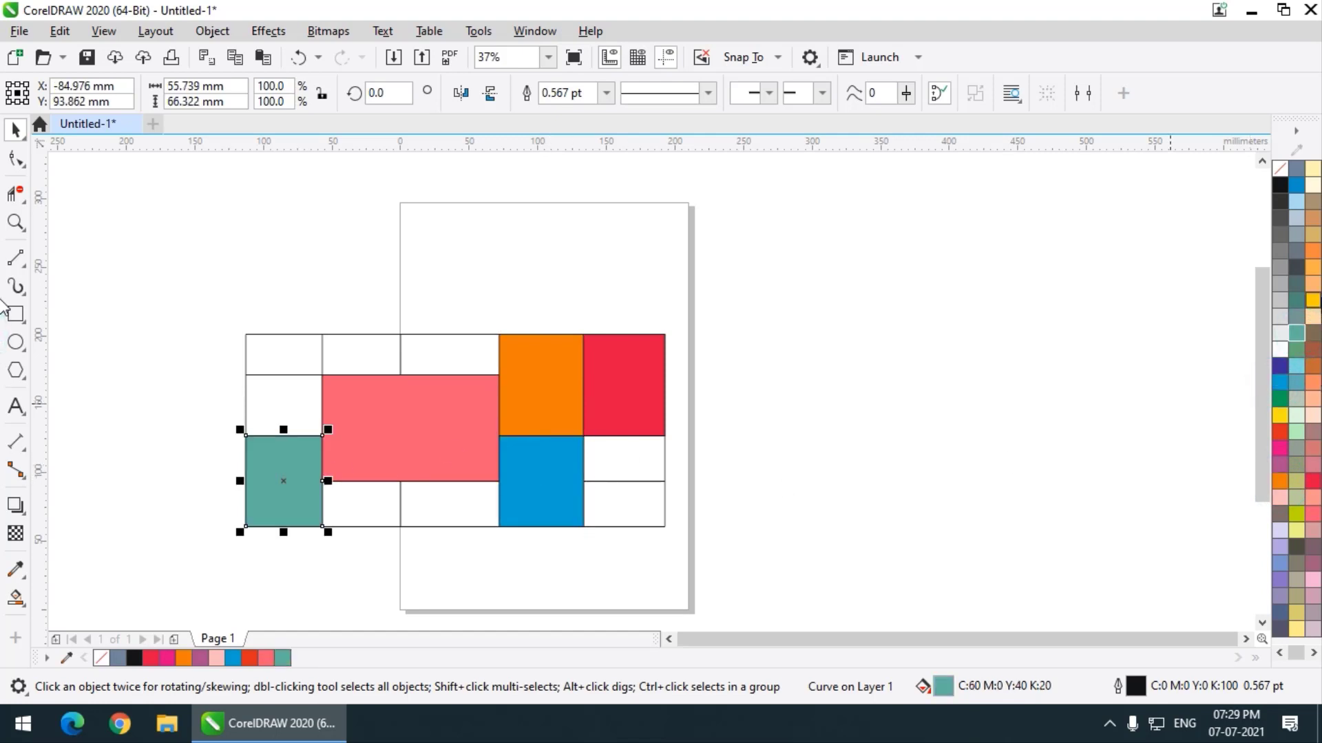
pyautogui.click(862, 324)
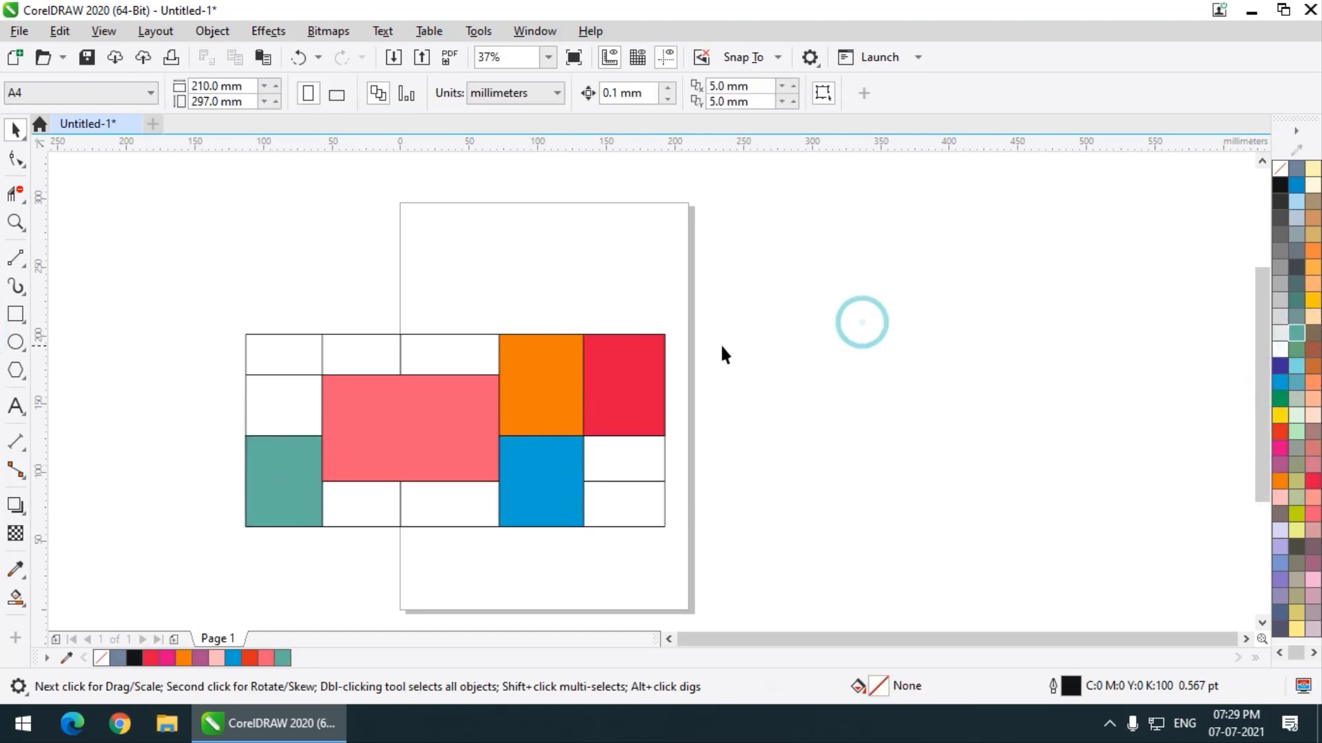
# - Move all five colored blocks together to the empty area right of the page and remove their outlines
pyautogui.click(613, 389)
pyautogui.keyDown('shift'); pyautogui.click(534, 385); pyautogui.keyUp('shift')
pyautogui.keyDown('shift'); pyautogui.click(436, 413); pyautogui.keyUp('shift')
pyautogui.keyDown('shift'); pyautogui.click(526, 477); pyautogui.keyUp('shift')
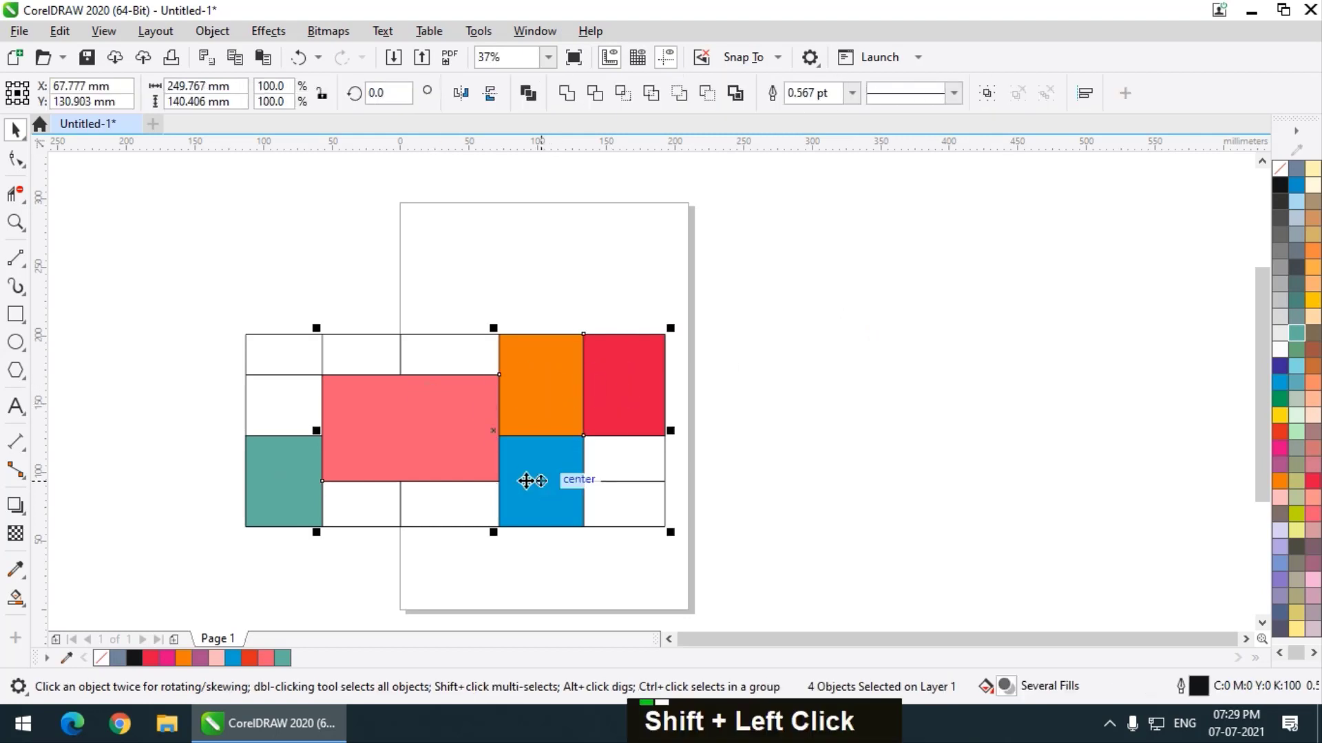
pyautogui.keyDown('shift'); pyautogui.click(278, 484); pyautogui.keyUp('shift')
pyautogui.moveTo(440, 452); pyautogui.dragTo(936, 366)
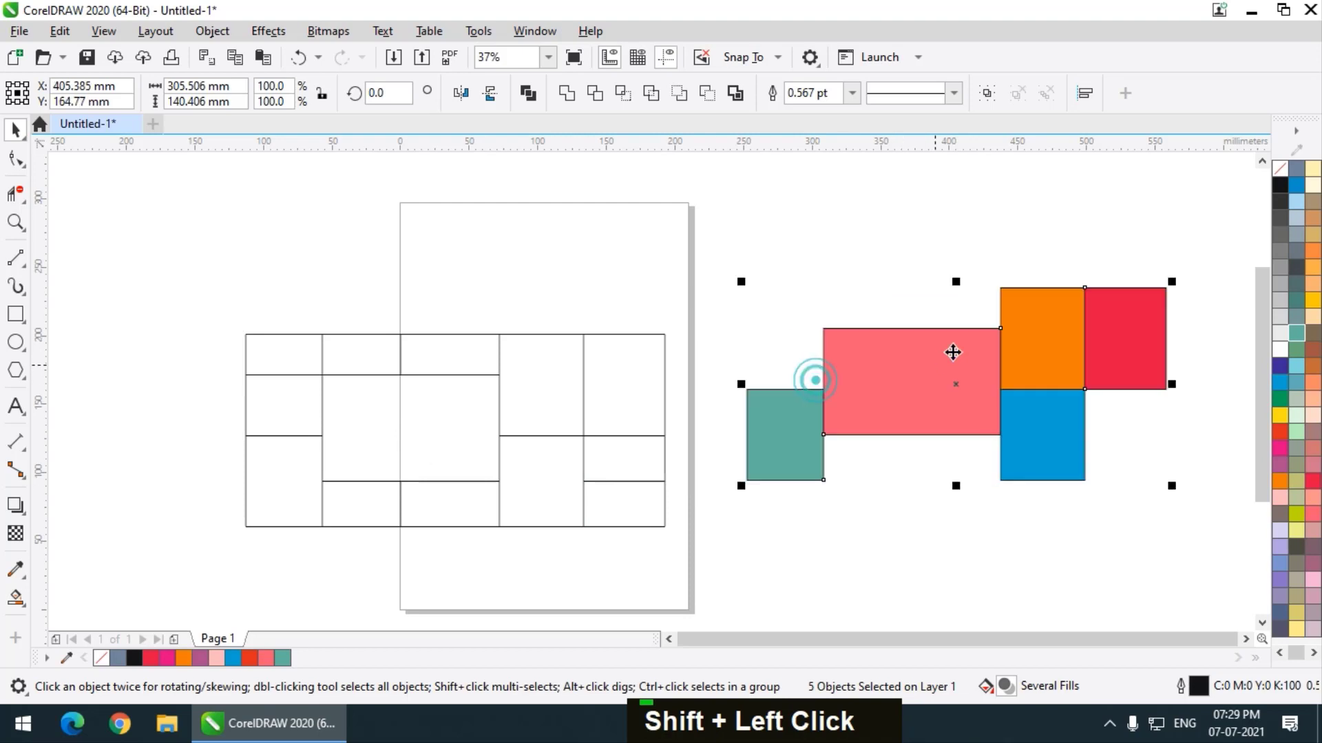
pyautogui.rightClick(1280, 168)
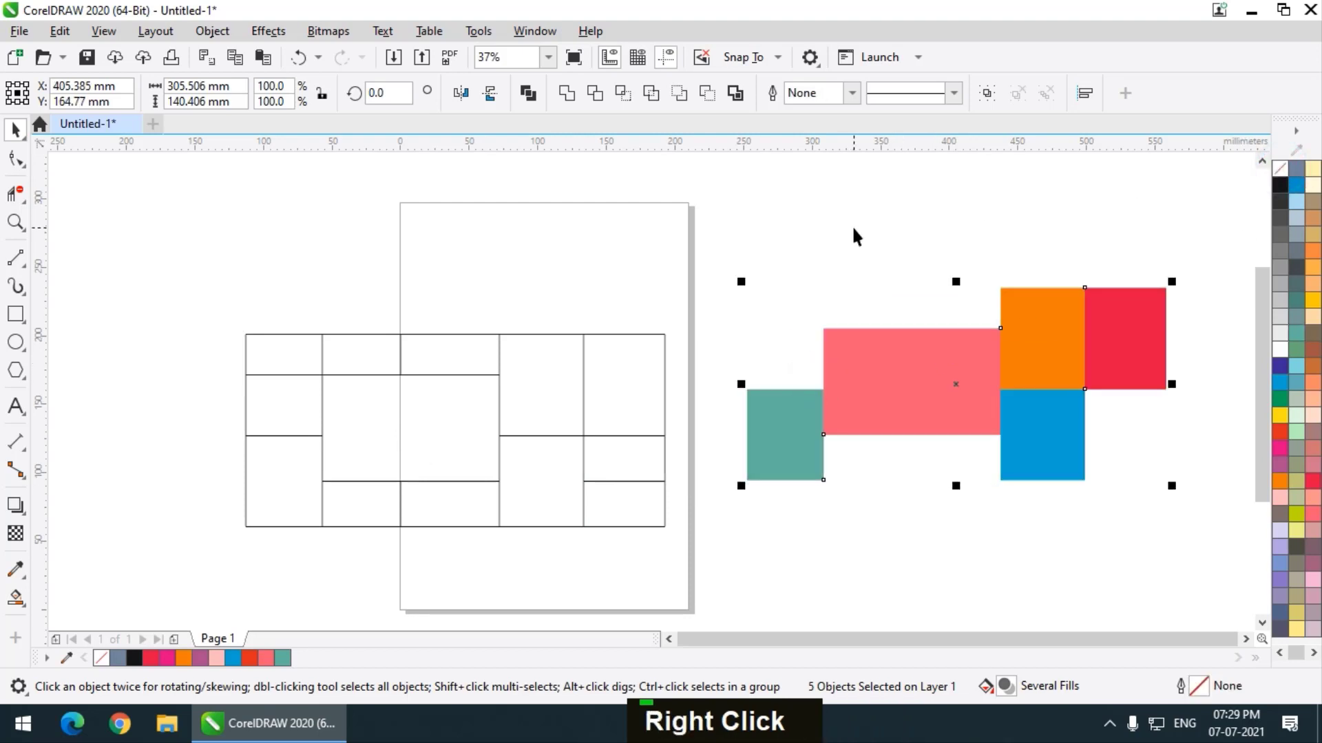
# - Delete all remaining grid lines over the page, leaving the five colored blocks in place
pyautogui.click(15, 194)
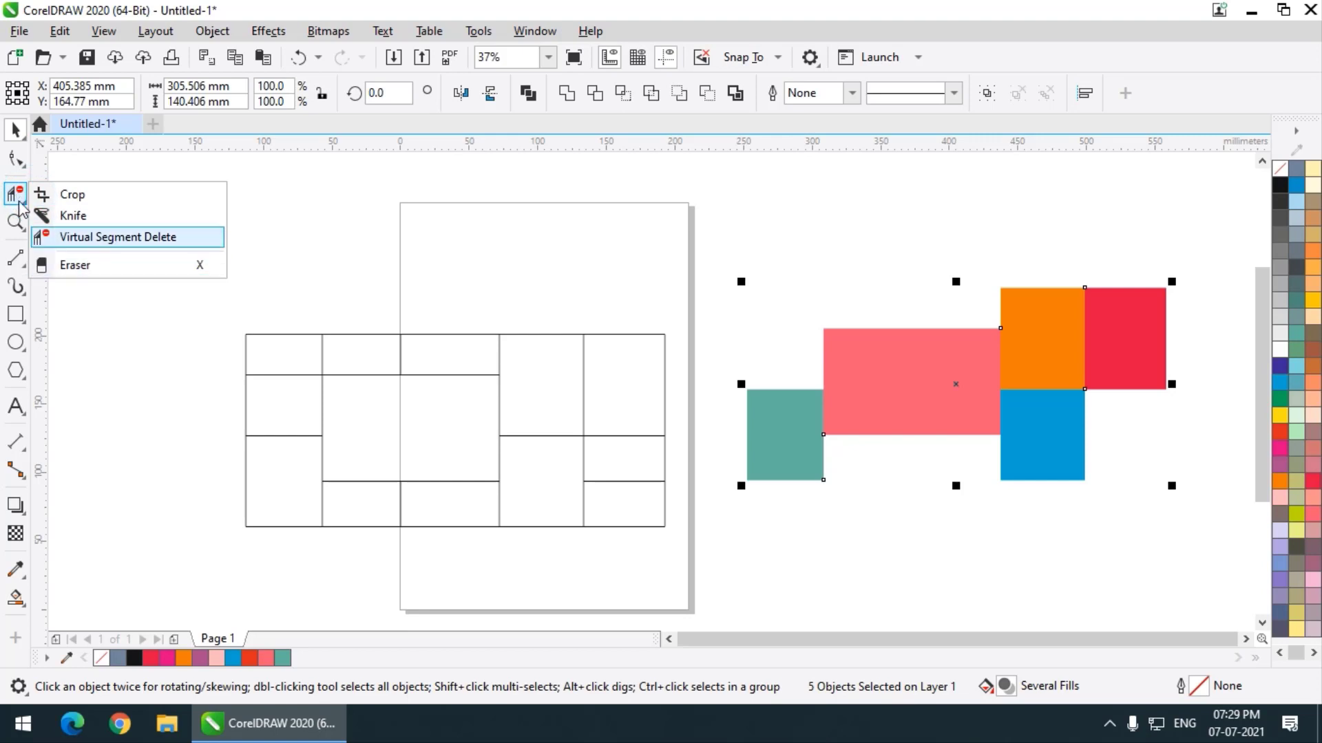
pyautogui.click(264, 203)
pyautogui.moveTo(137, 275); pyautogui.dragTo(708, 586)
pyautogui.press('Delete')
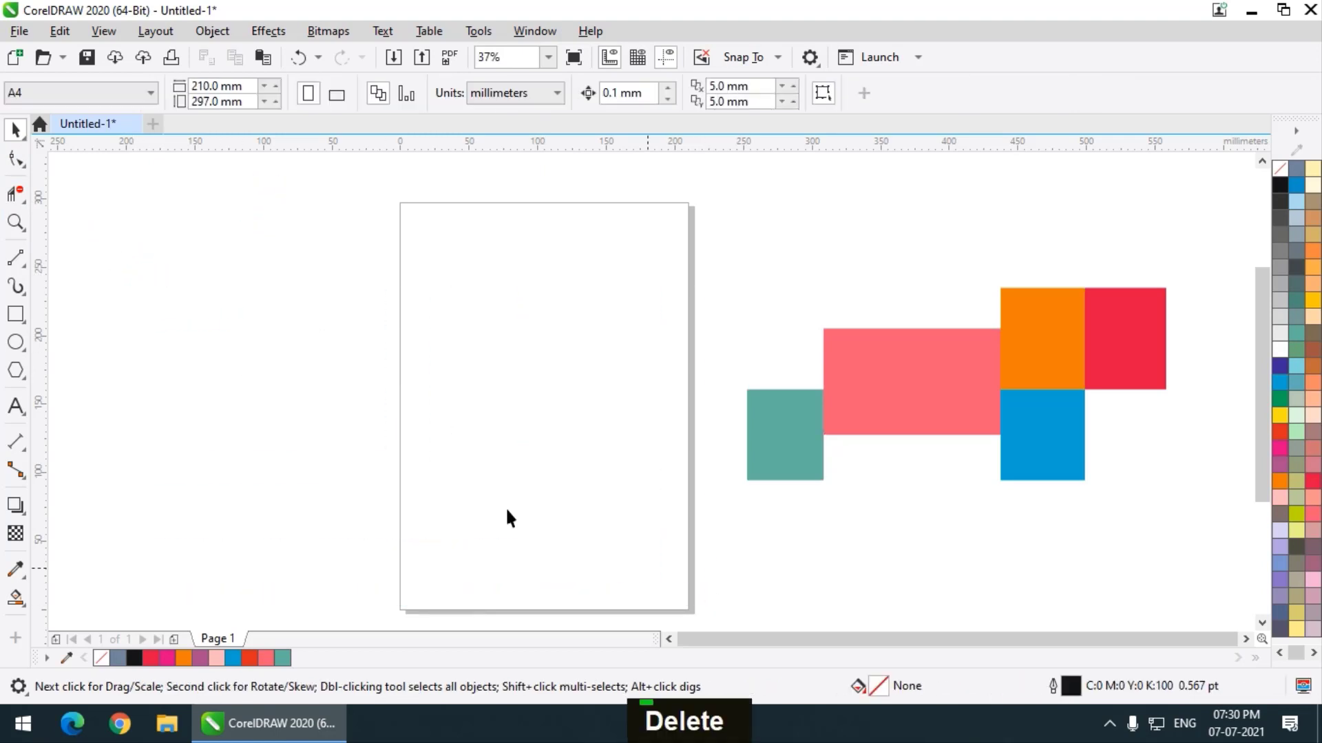
# - Draw an ellipse about 192 x 180 mm across the page's left edge and fill it with magenta
pyautogui.click(33, 342)
pyautogui.moveTo(271, 287); pyautogui.dragTo(529, 529)
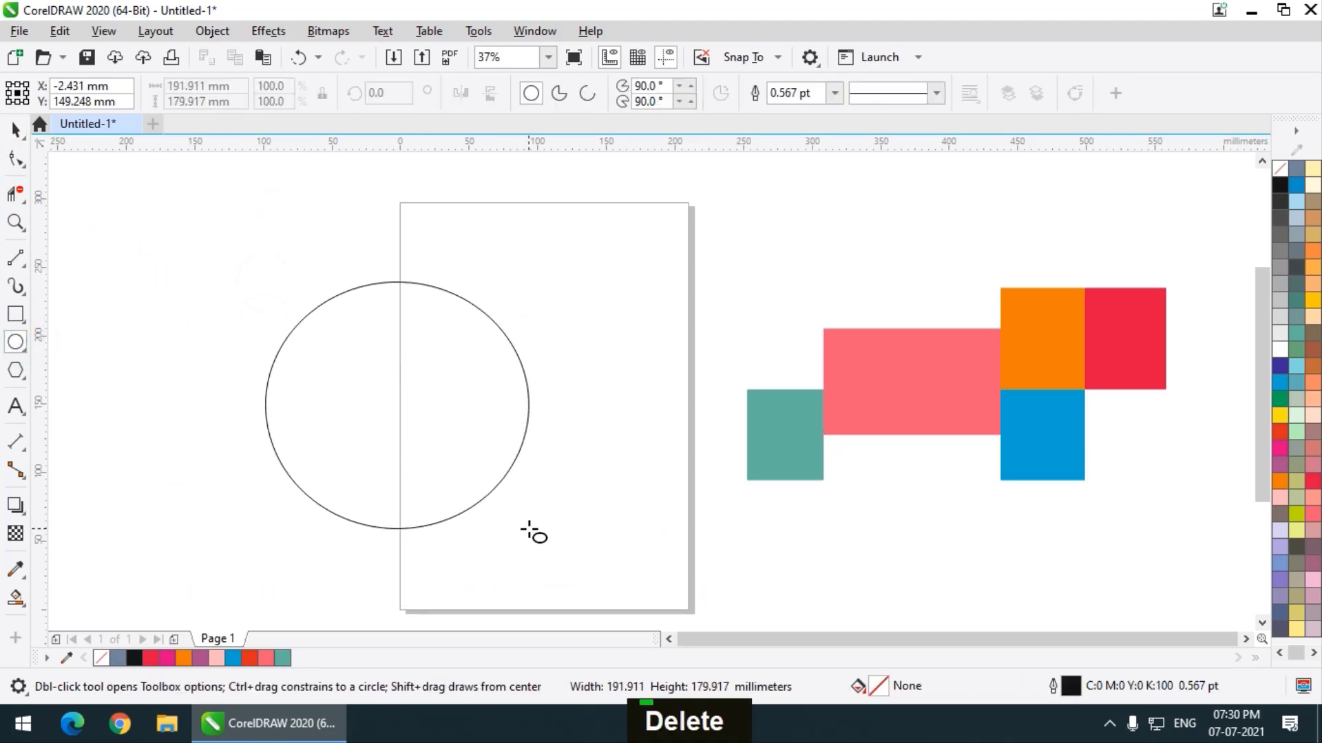
pyautogui.click(1280, 448)
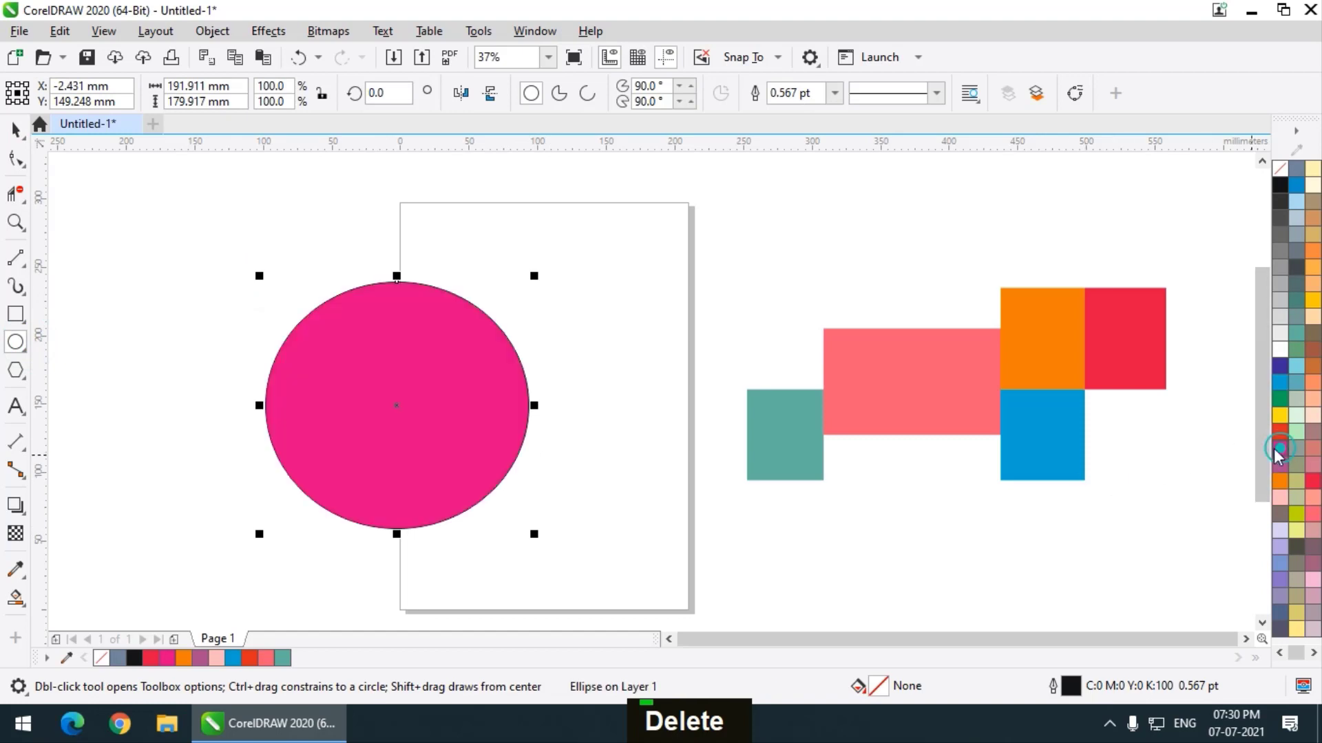
# - Activate the Eraser tool and set its nib shape to round
pyautogui.click(16, 195)
pyautogui.click(102, 272)
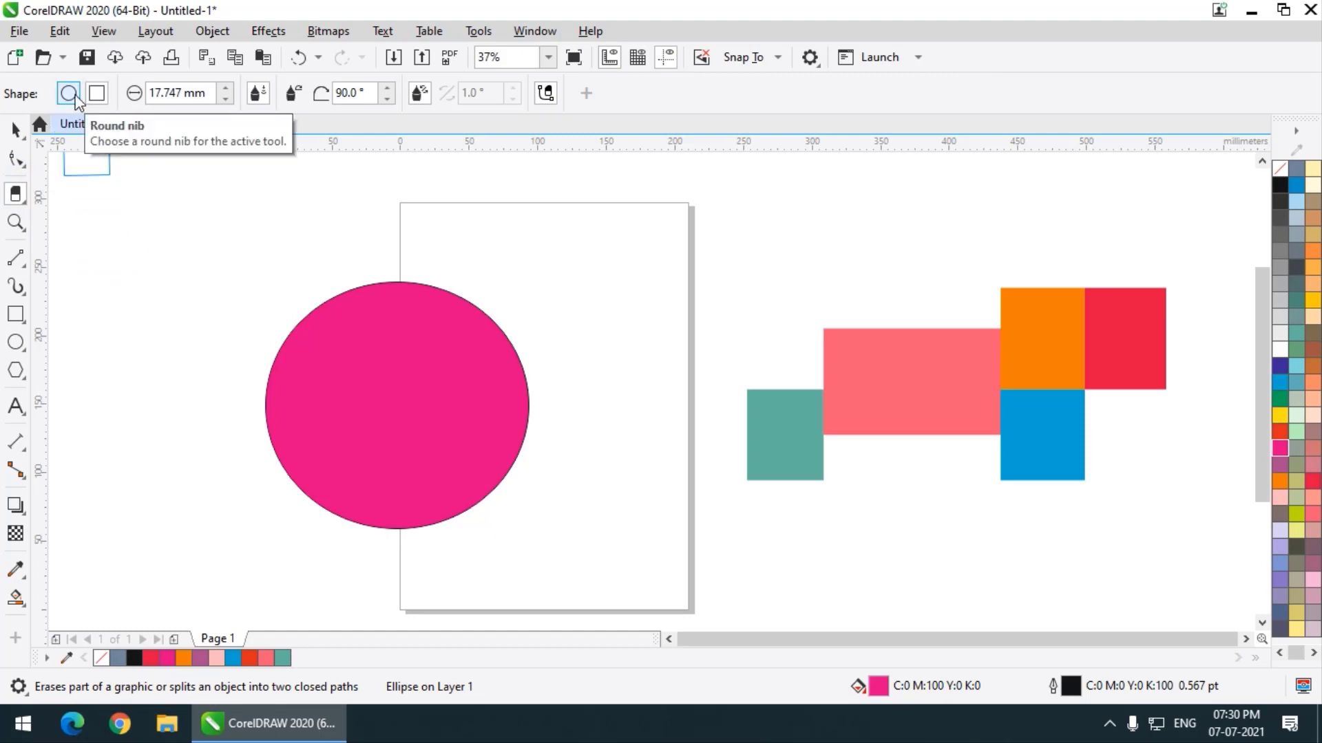
pyautogui.click(102, 93)
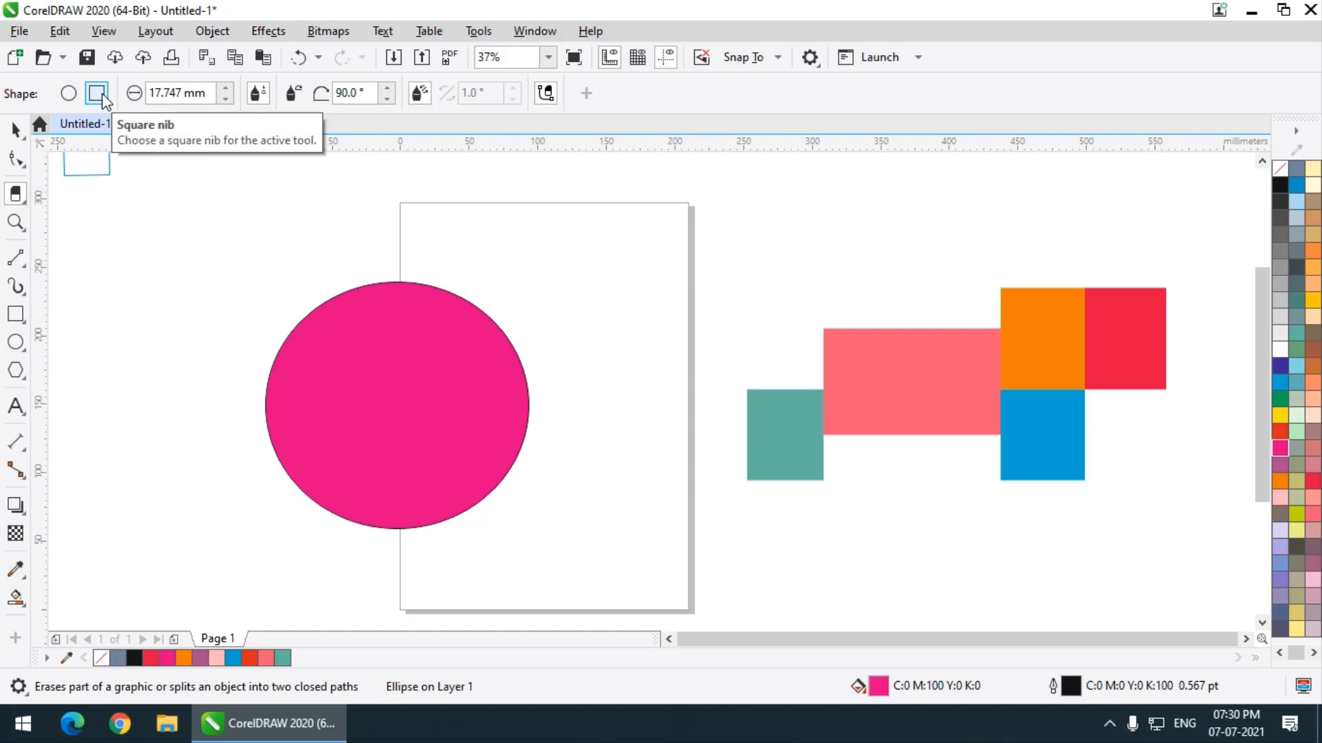
pyautogui.click(68, 93)
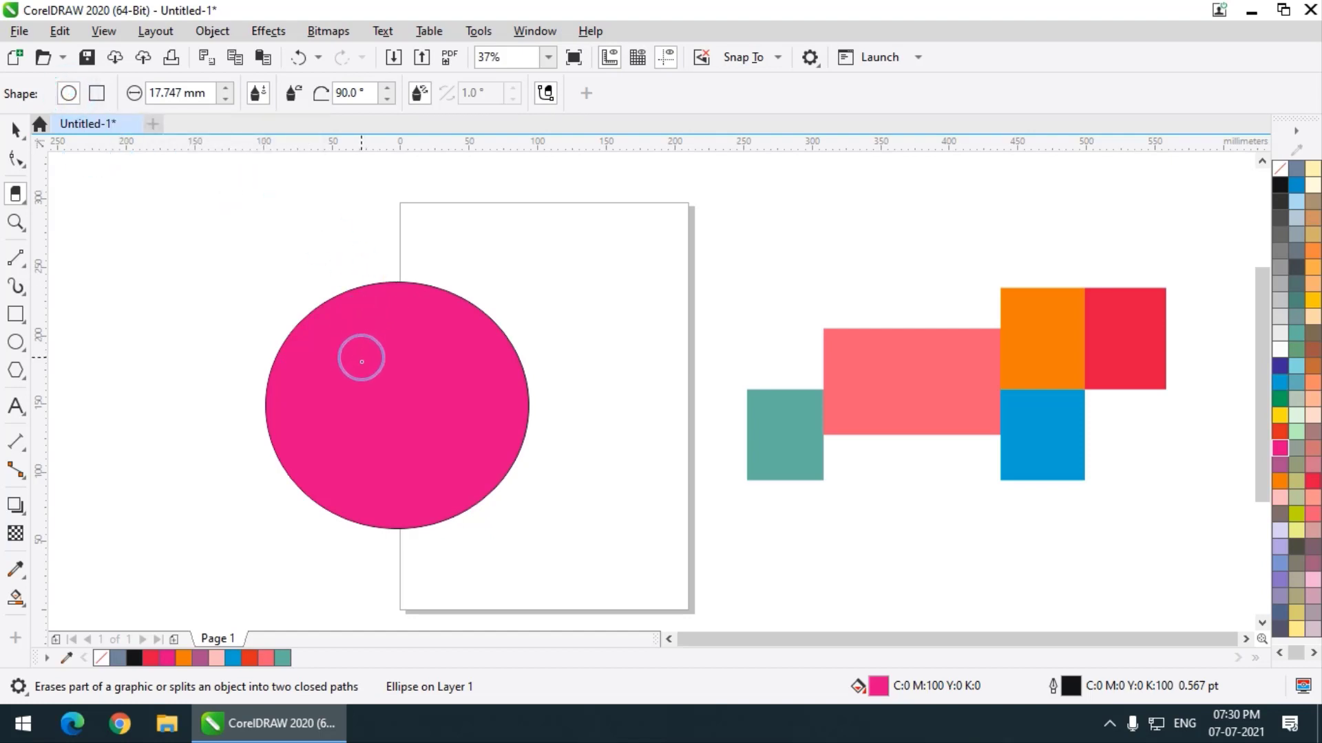
# - Try erasing straight slots inside the magenta ellipse between two points, undoing each one
pyautogui.click(377, 386)
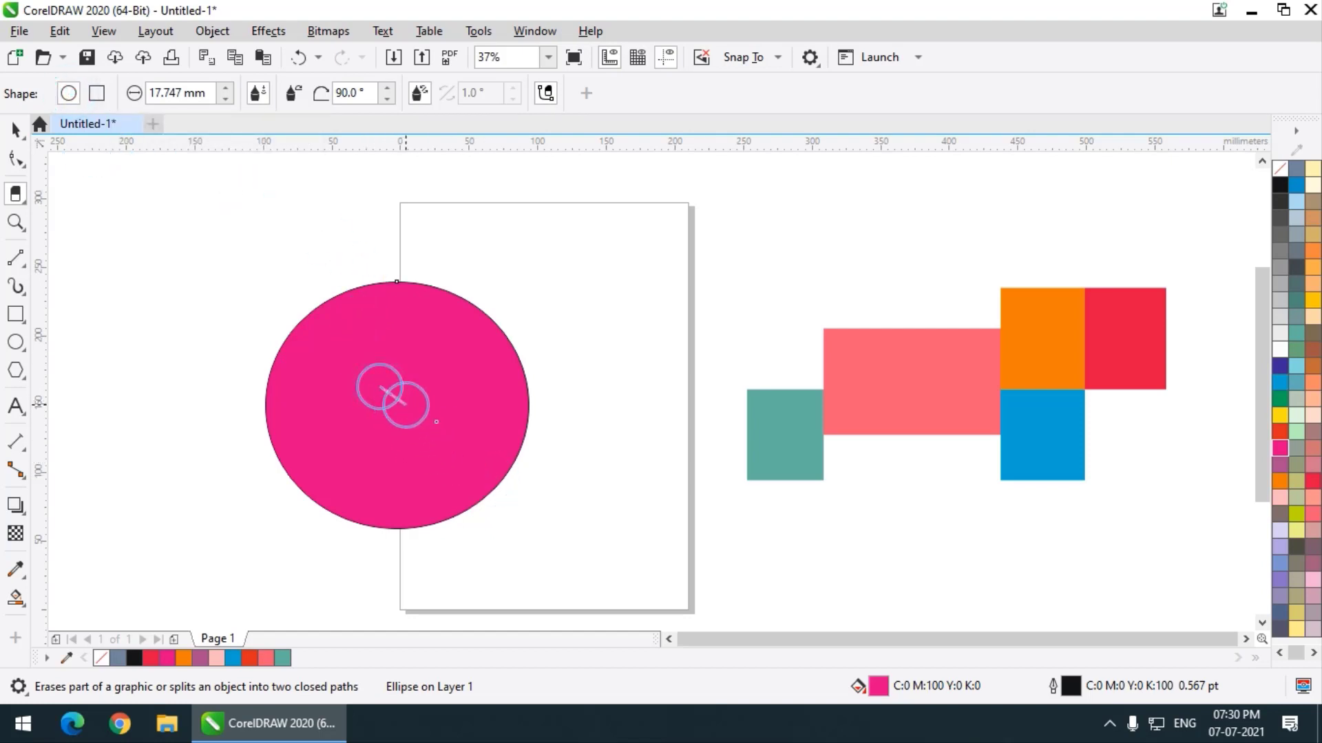
pyautogui.click(449, 429)
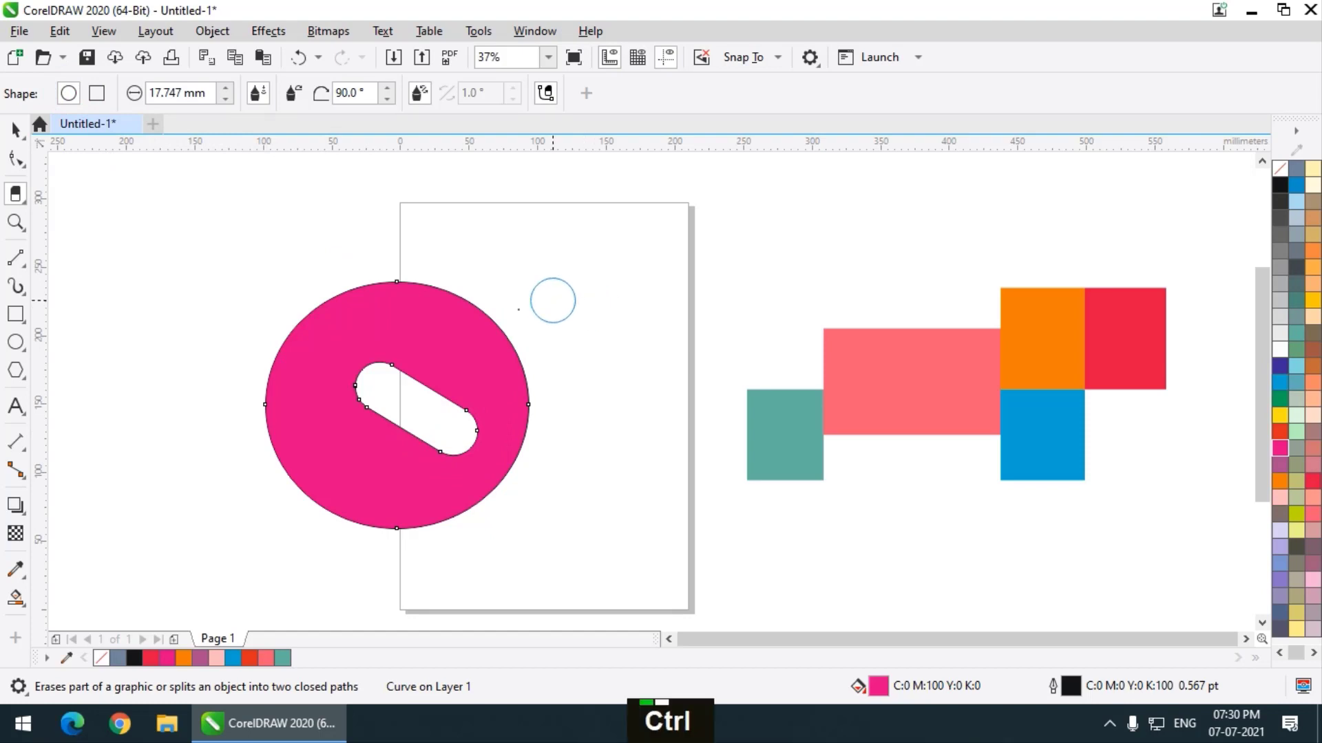
pyautogui.hotkey('ctrl', 'z')
pyautogui.click(393, 366)
pyautogui.click(393, 423)
pyautogui.hotkey('ctrl', 'z')
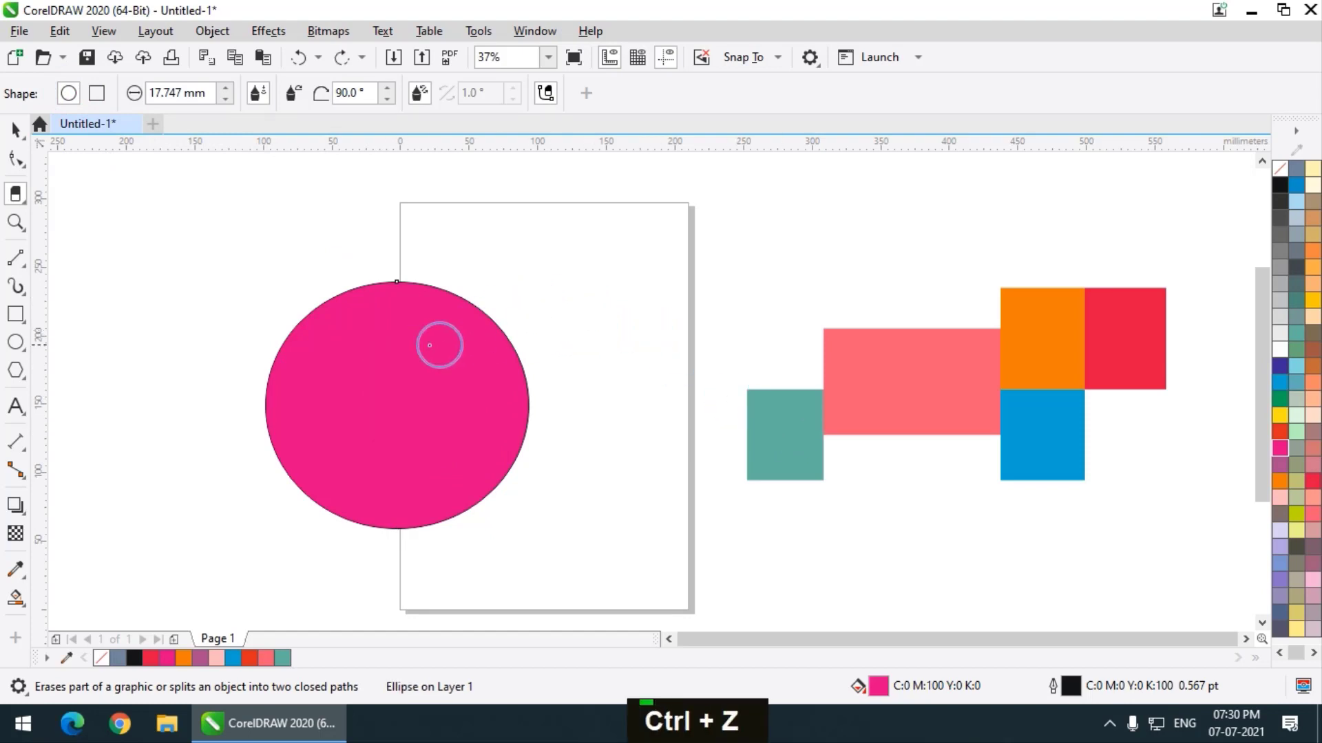
# - Try erasing freehand strokes inside the magenta ellipse, undoing each one
pyautogui.moveTo(381, 335); pyautogui.dragTo(420, 455)
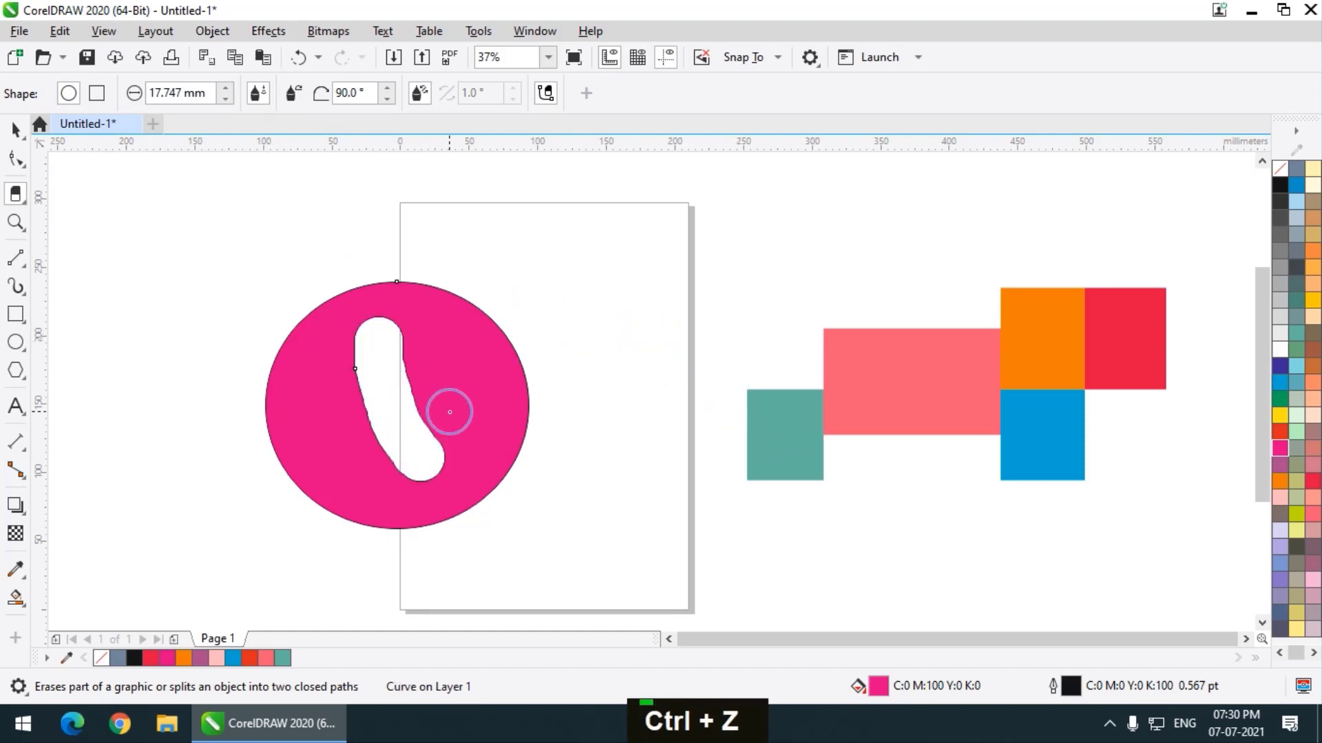
pyautogui.hotkey('ctrl', 'z')
pyautogui.click(388, 328)
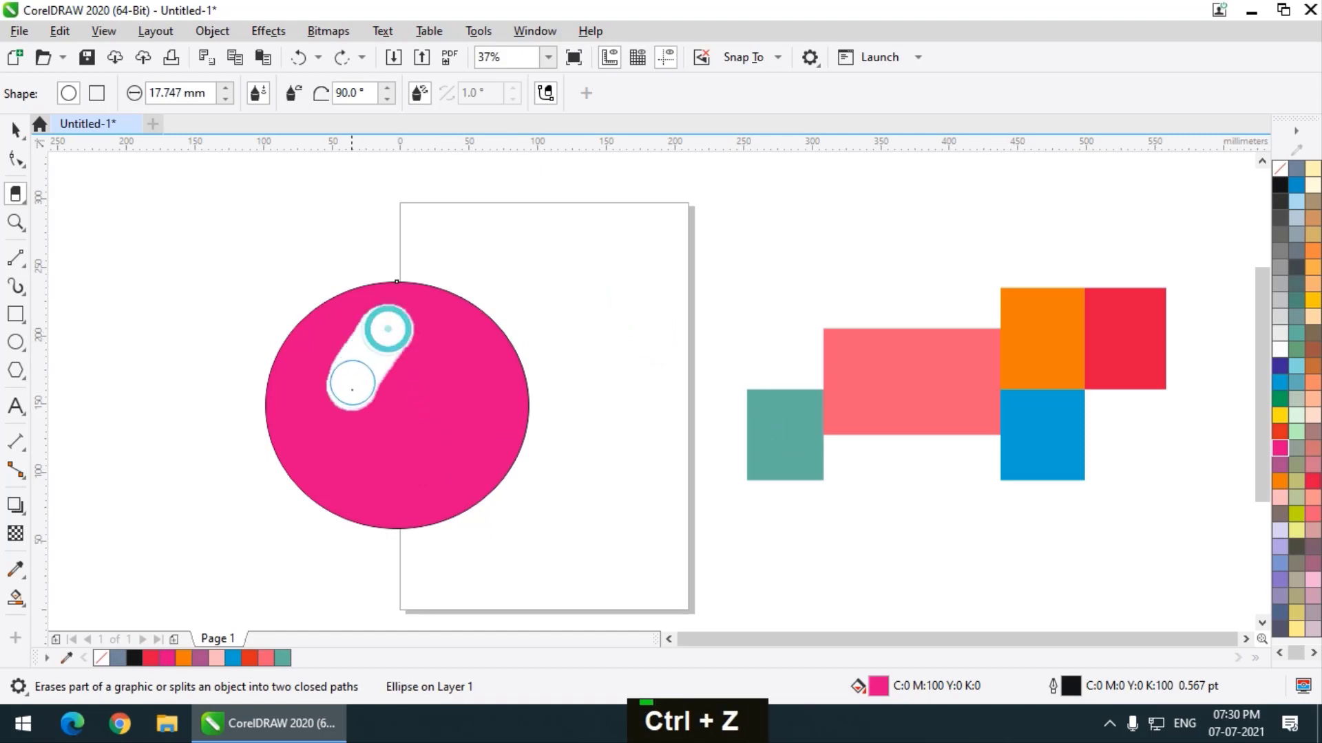
pyautogui.moveTo(351, 384)
pyautogui.mouseDown()
pyautogui.moveTo(377, 459)
pyautogui.moveTo(434, 456)
pyautogui.moveTo(438, 408)
pyautogui.mouseUp()
pyautogui.hotkey('ctrl', 'z')
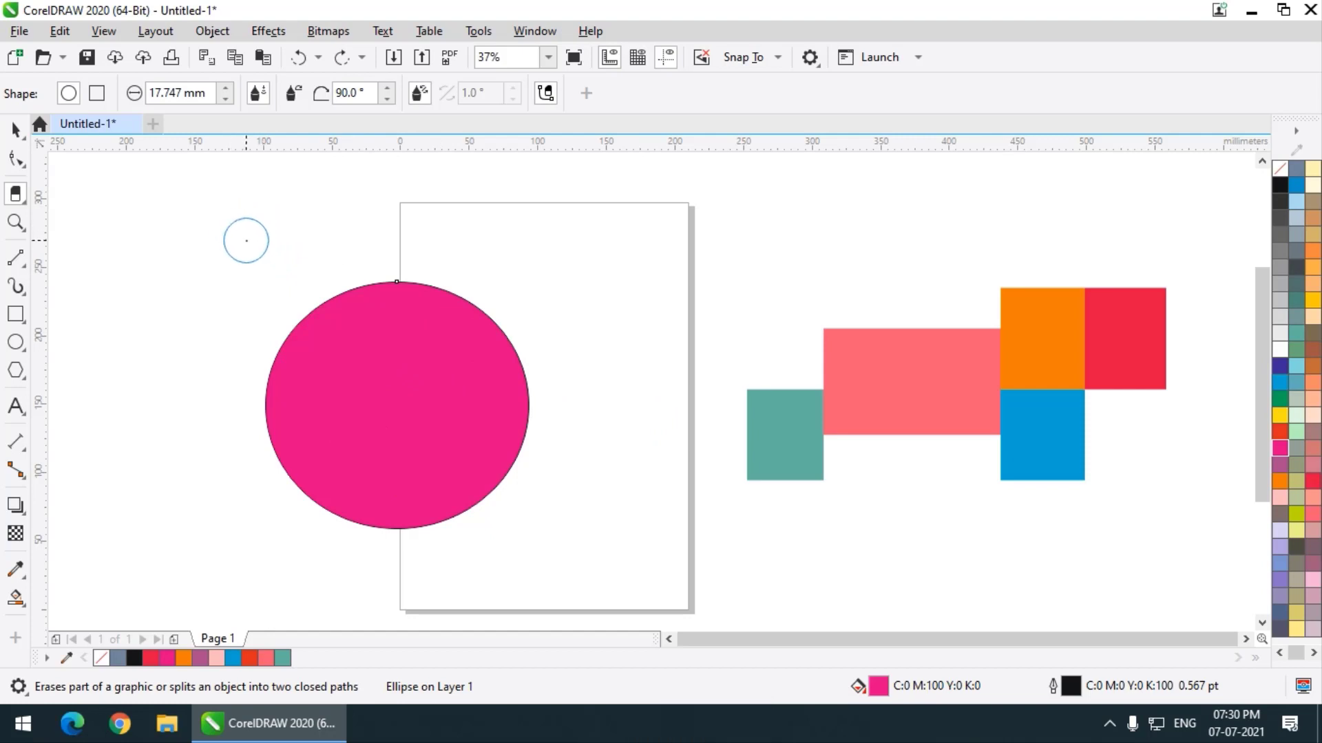
# - Erase a straight diagonal band across the whole magenta ellipse, then shift both halves together slightly down and to the right
pyautogui.click(246, 240)
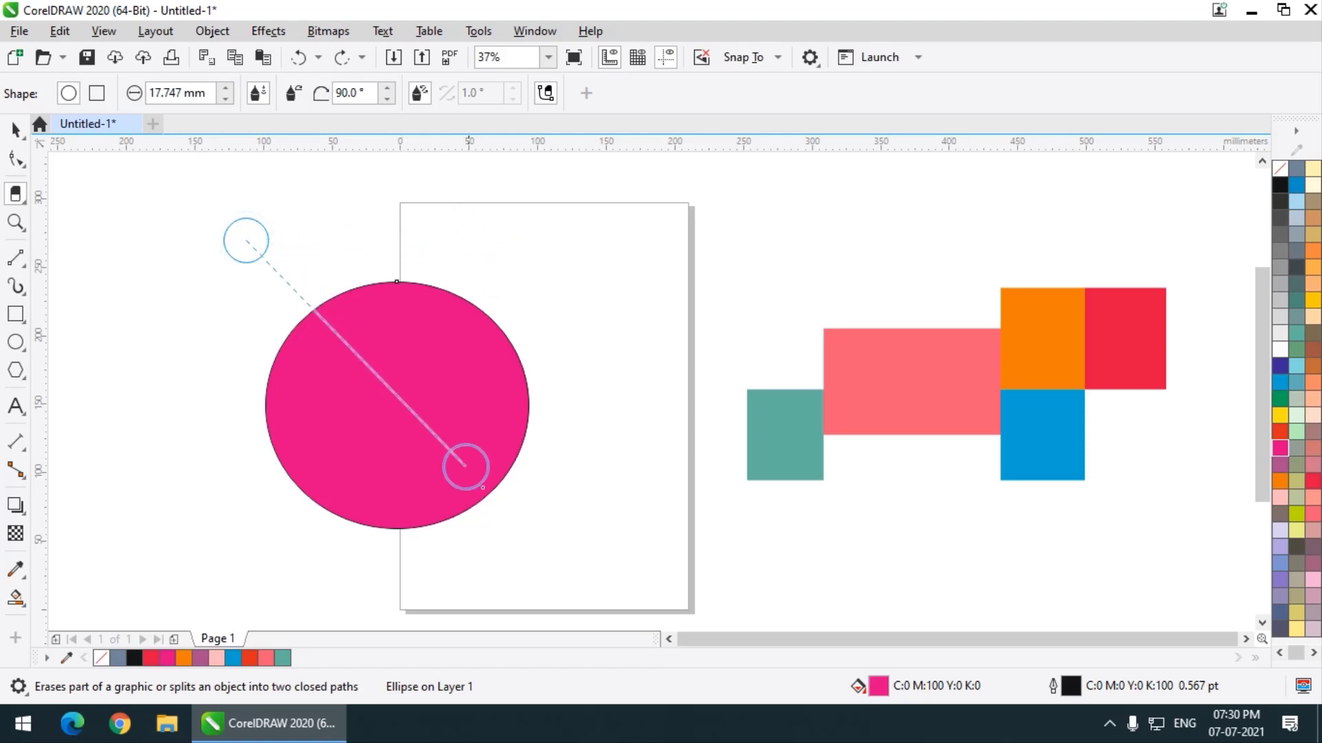
pyautogui.click(571, 601)
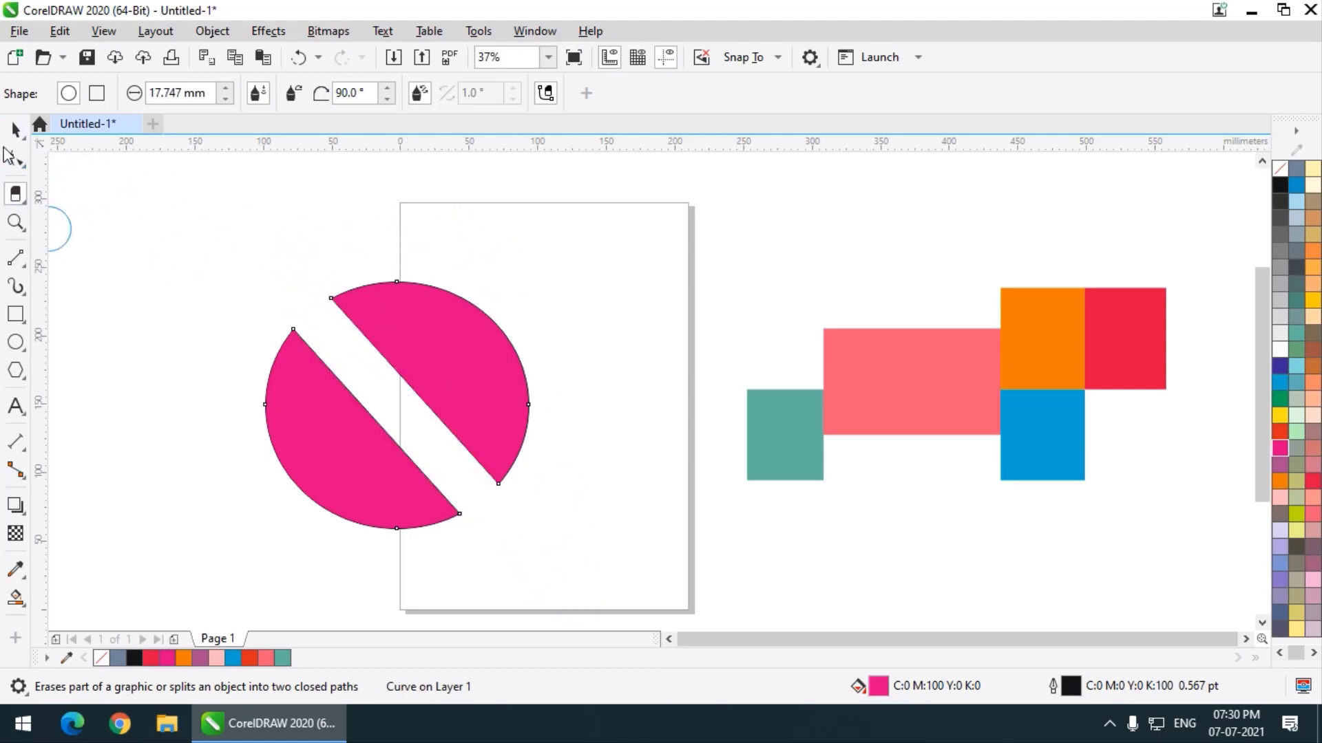
pyautogui.click(15, 128)
pyautogui.doubleClick(250, 197)
pyautogui.moveTo(456, 374)
pyautogui.mouseDown()
pyautogui.moveTo(386, 372)
pyautogui.moveTo(454, 396)
pyautogui.mouseUp()
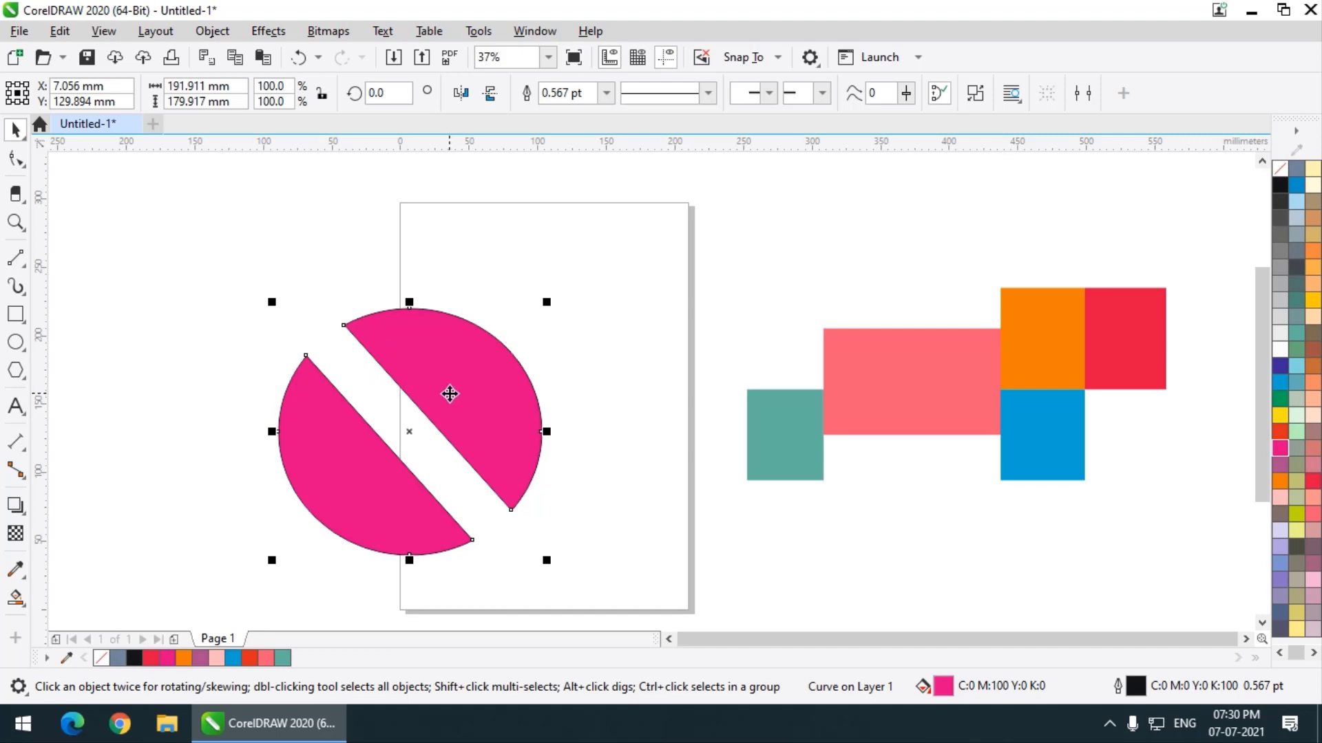
# - Break the split ellipse apart and move its upper-right half up and to the right
pyautogui.rightClick(449, 393)
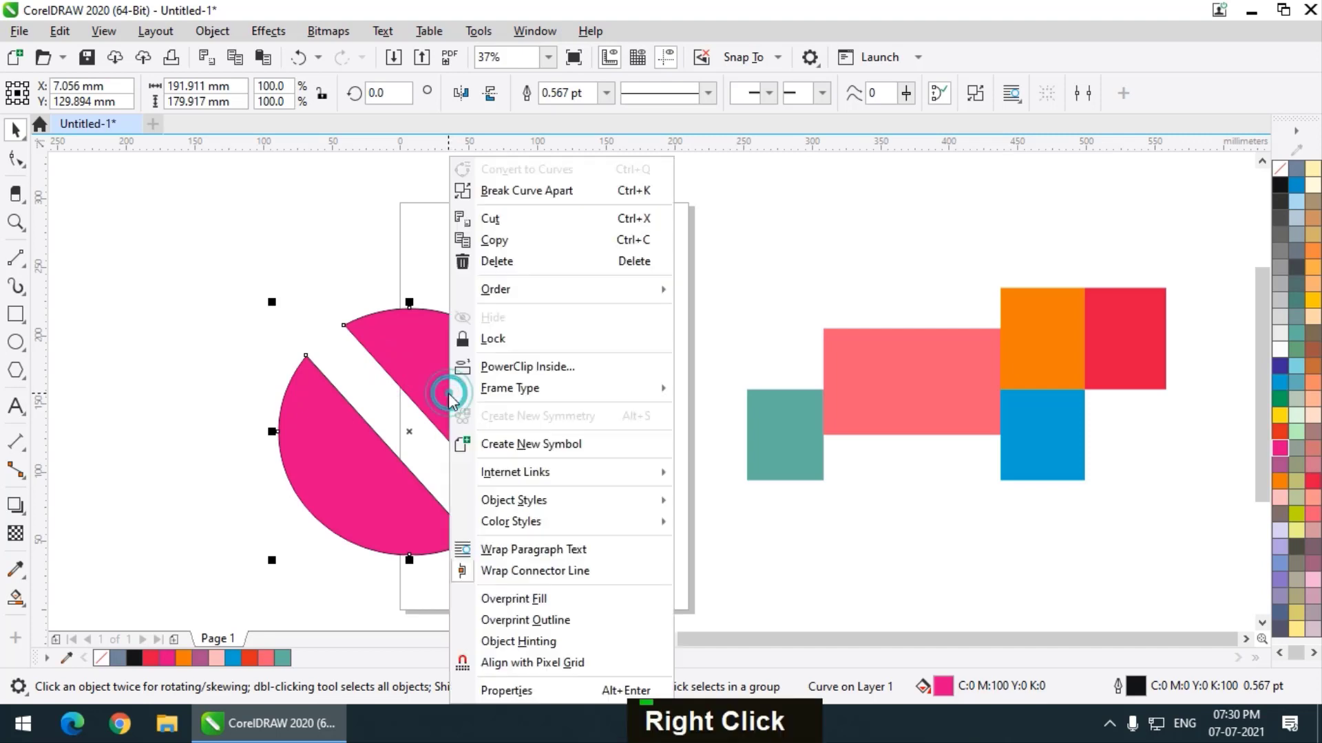
pyautogui.click(501, 193)
pyautogui.doubleClick(539, 294)
pyautogui.moveTo(463, 386); pyautogui.dragTo(534, 312)
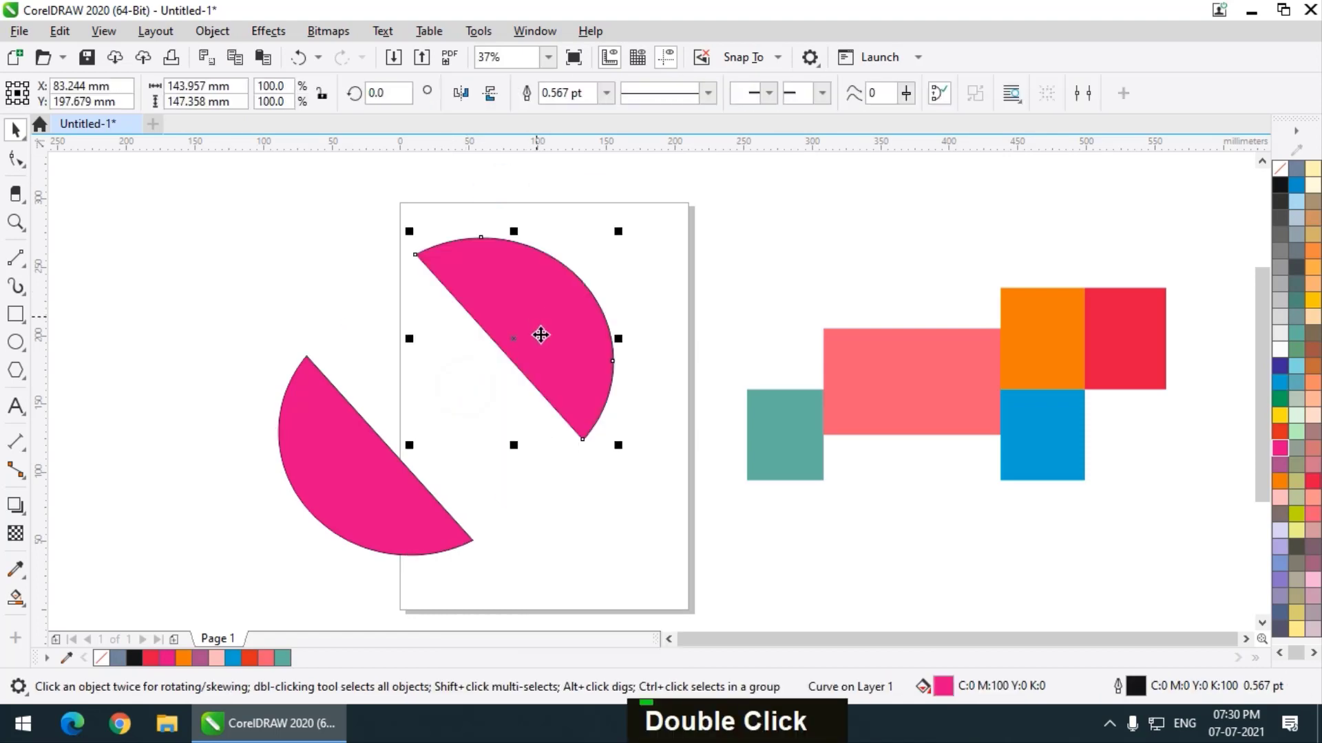
# - Draw a rectangle about 240 x 144 mm over the page's lower-right corner and fill it with light pink
pyautogui.click(16, 314)
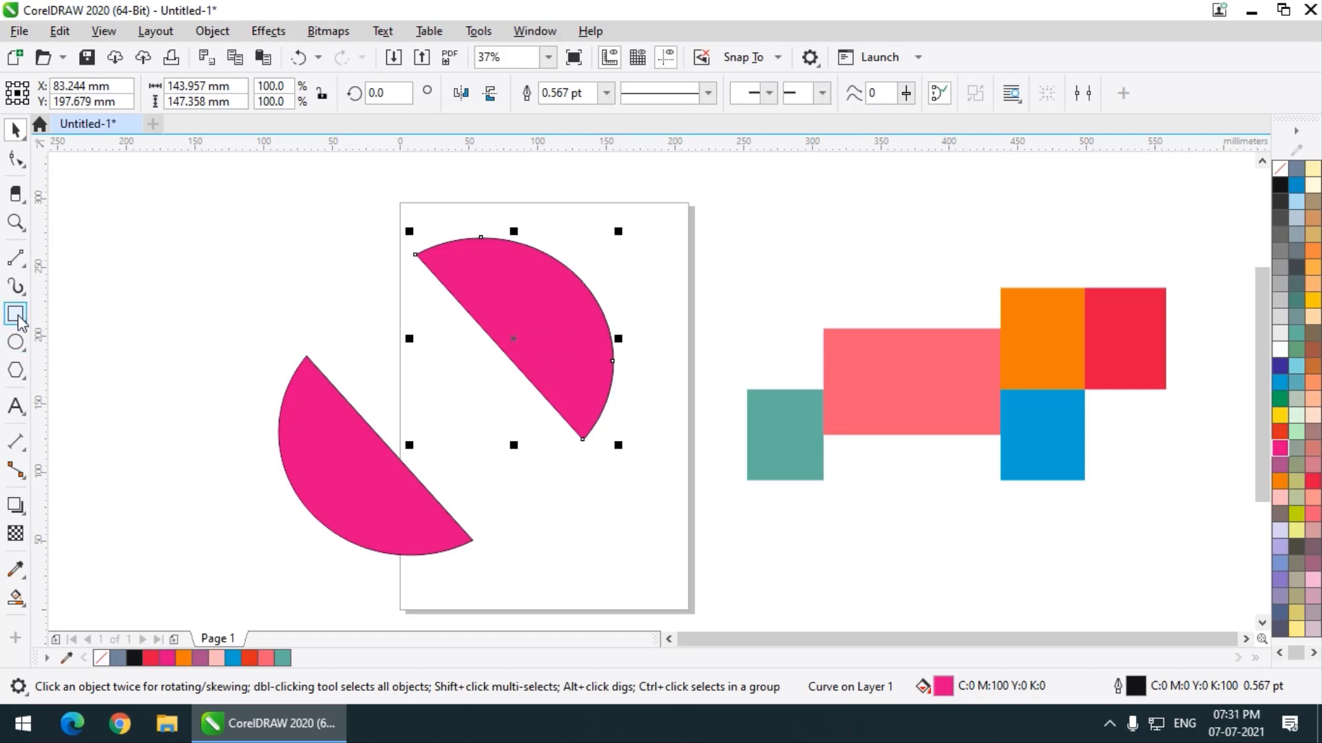
pyautogui.scroll(-2, 124, 301)
pyautogui.scroll(2, 325, 466)
pyautogui.moveTo(316, 382); pyautogui.dragTo(646, 580)
pyautogui.click(1279, 497)
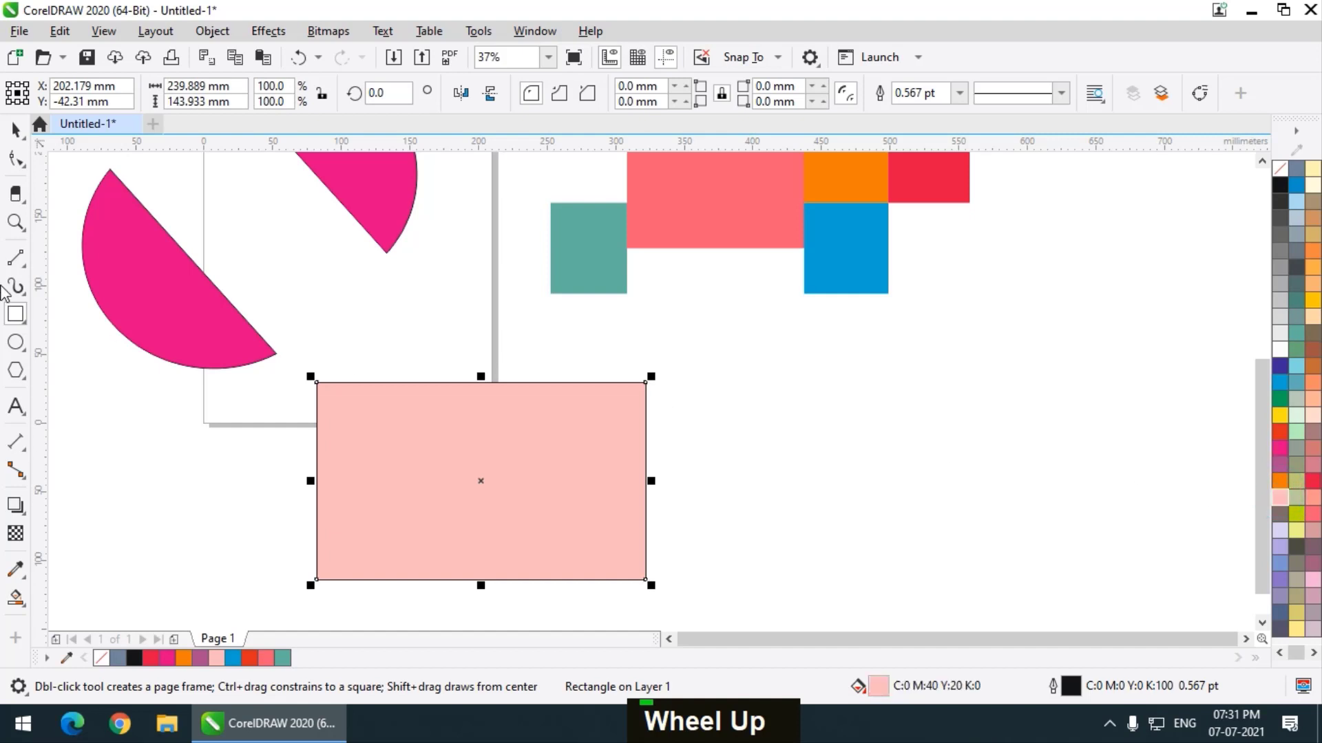
# - Erase a straight horizontal band across the full width of the light pink rectangle using a square eraser nib
pyautogui.click(16, 198)
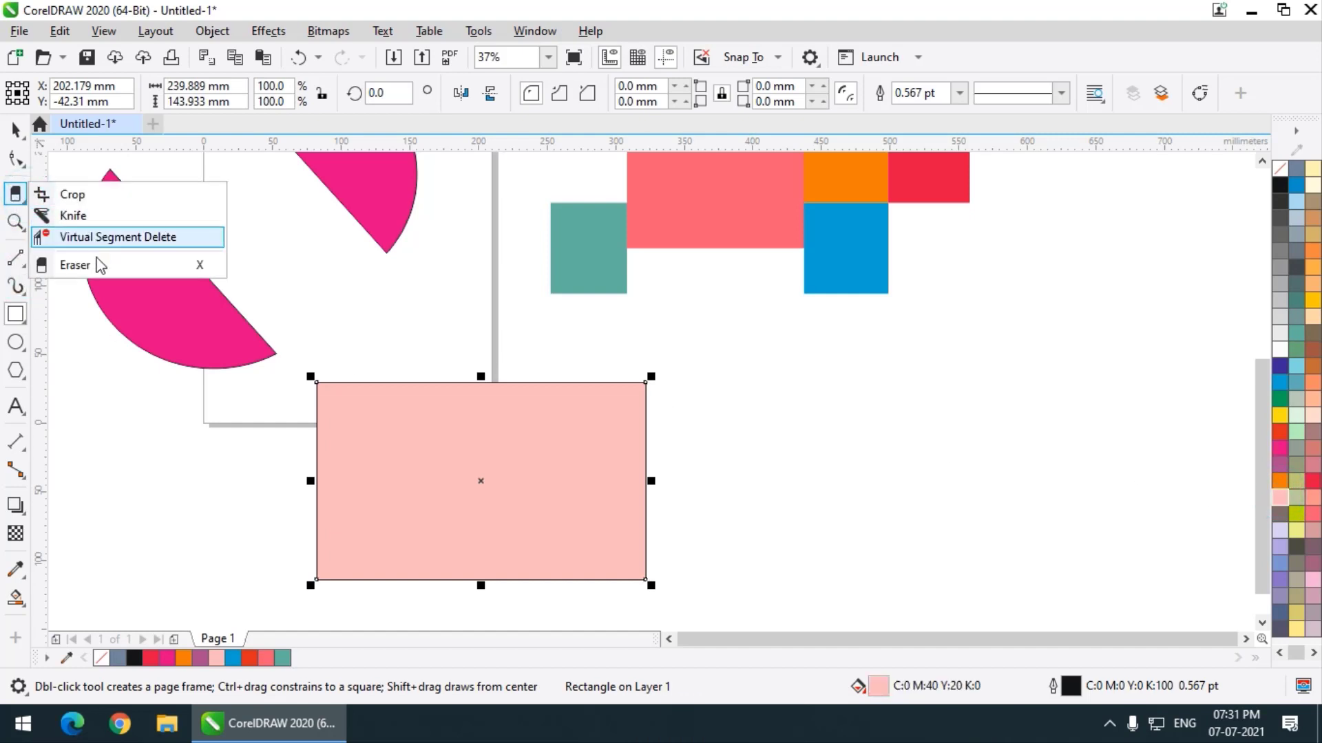
pyautogui.click(97, 262)
pyautogui.click(96, 94)
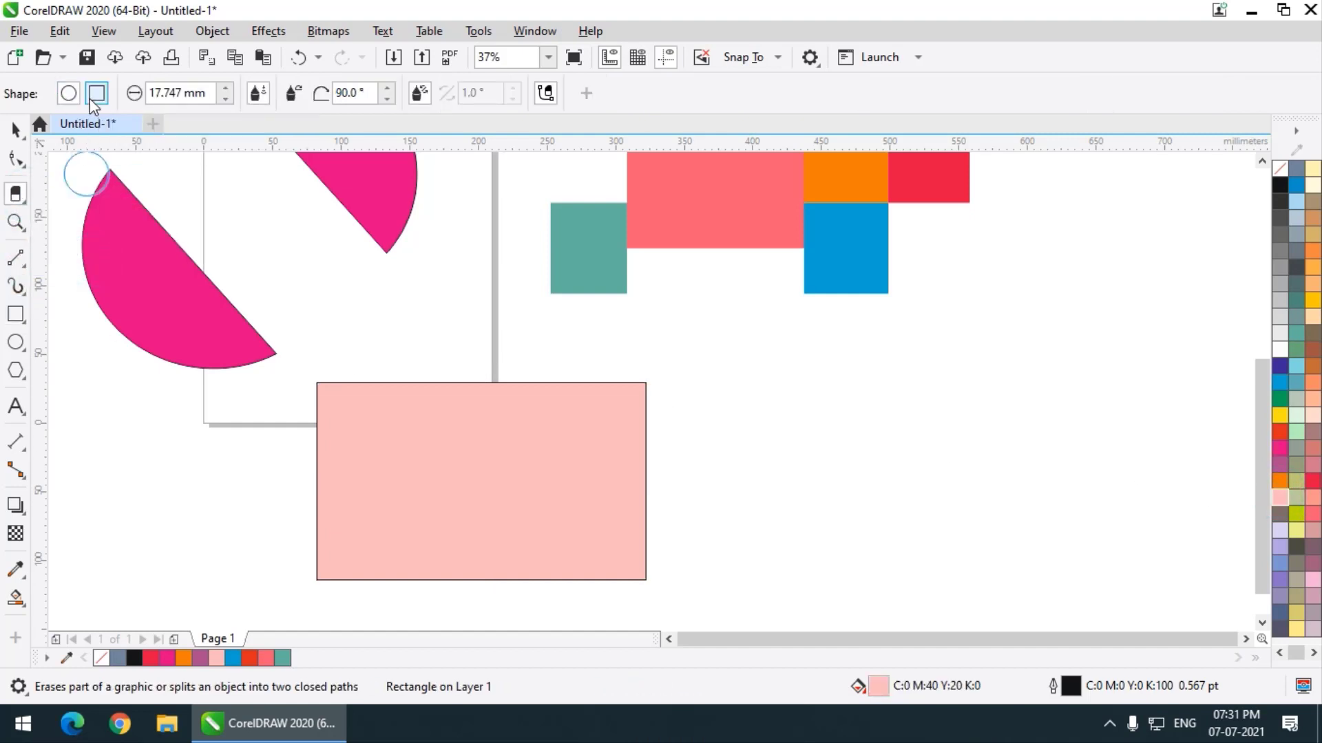
pyautogui.click(244, 491)
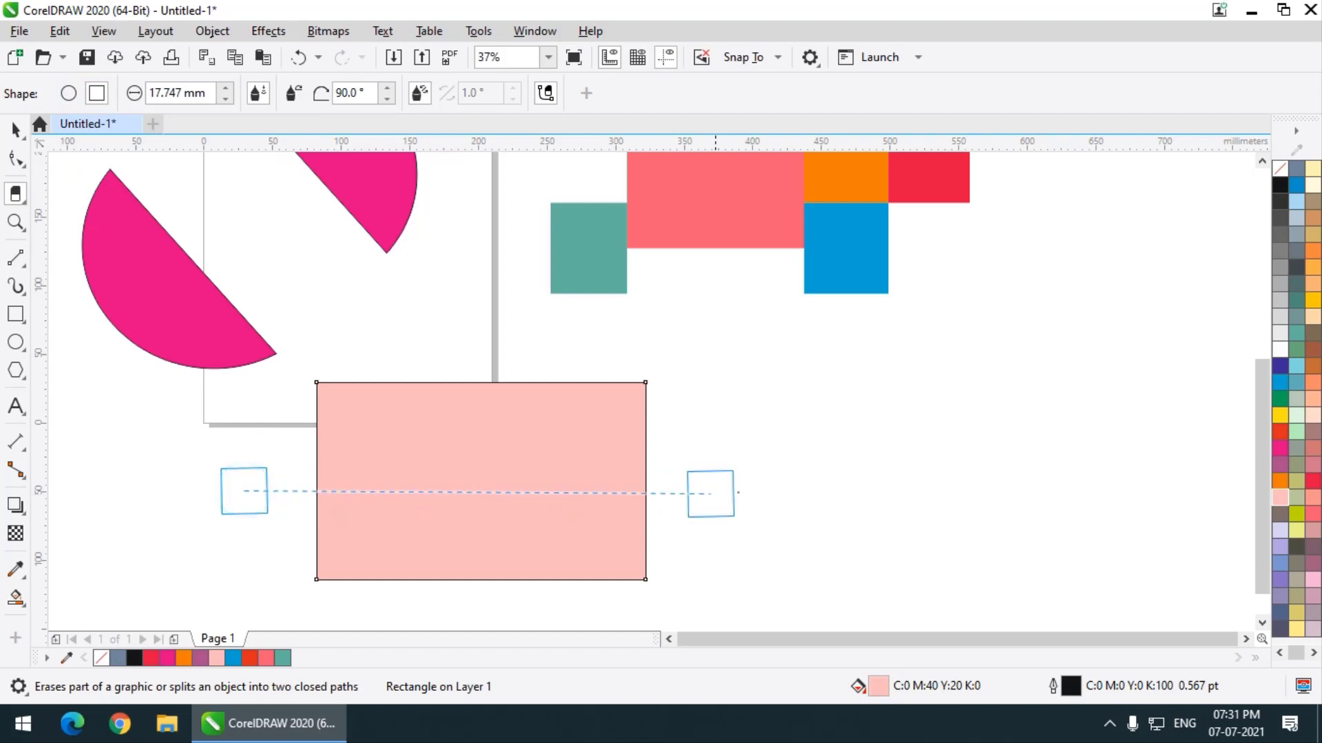
pyautogui.click(826, 491)
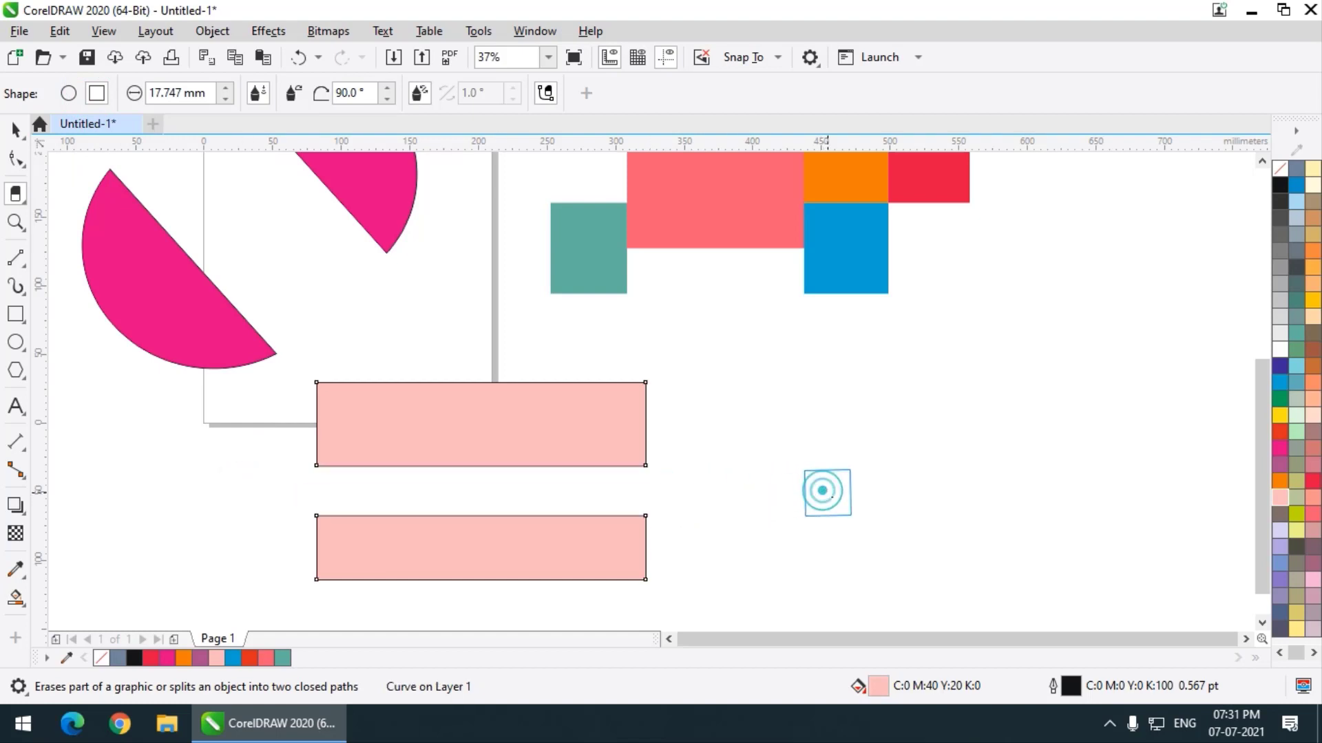
# - Break the split light pink rectangle apart and move its upper piece upward
pyautogui.click(15, 129)
pyautogui.rightClick(464, 430)
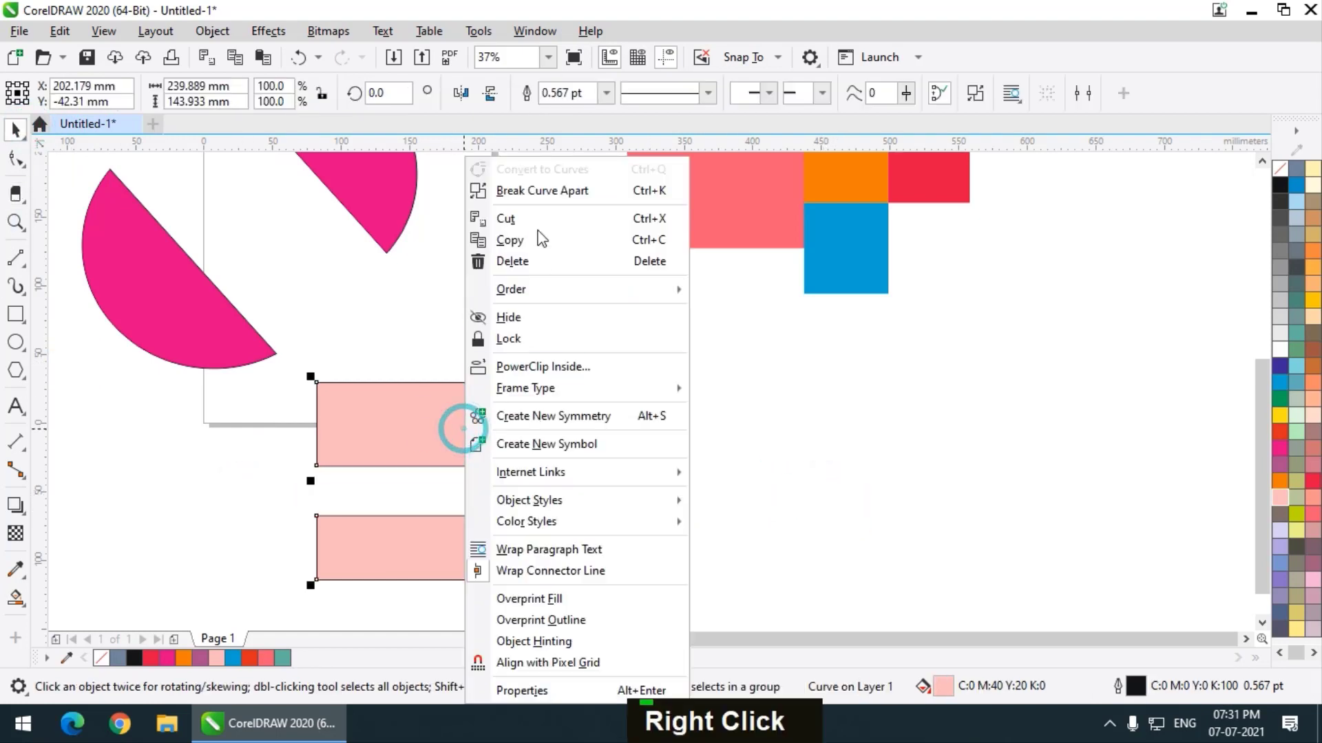
pyautogui.click(536, 193)
pyautogui.click(497, 443)
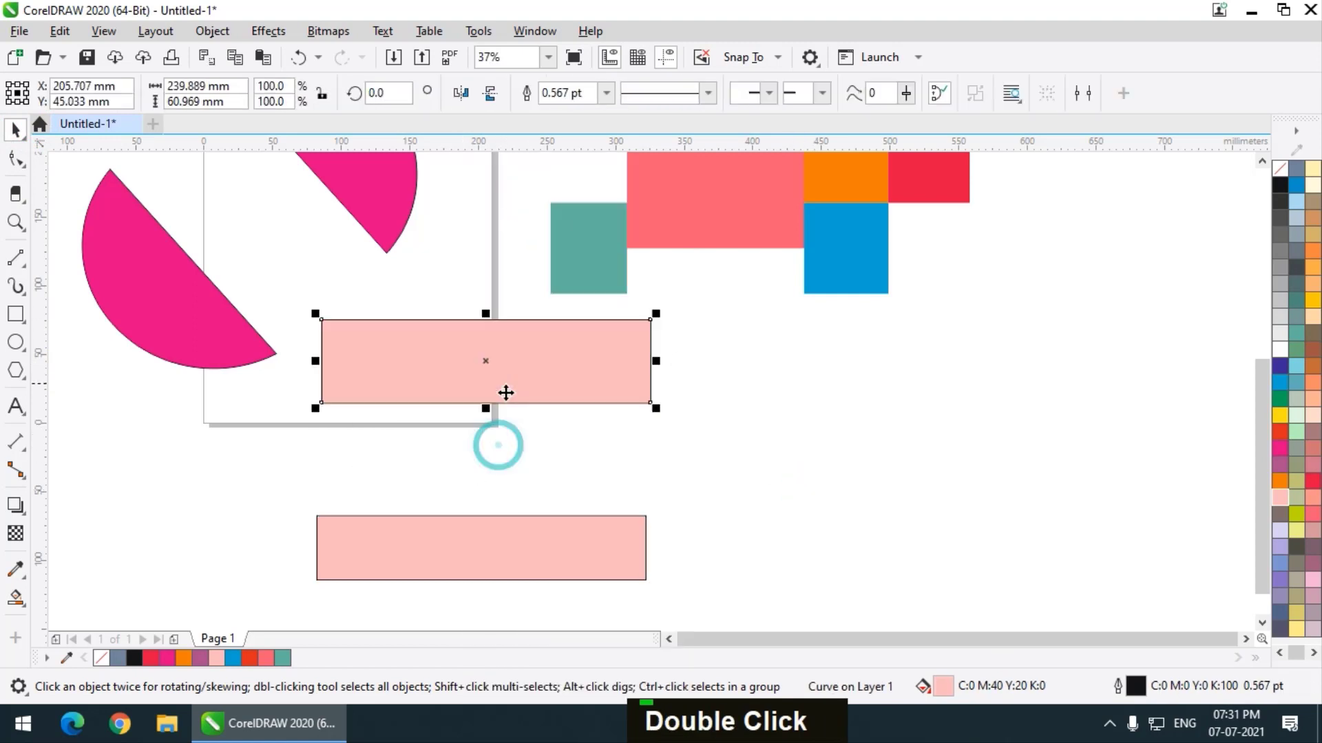
# - Set the eraser nib size to 11.447 mm and erase freehand vertical gaps through both light pink bars
pyautogui.scroll(-2, 454, 530)
pyautogui.scroll(2, 450, 492)
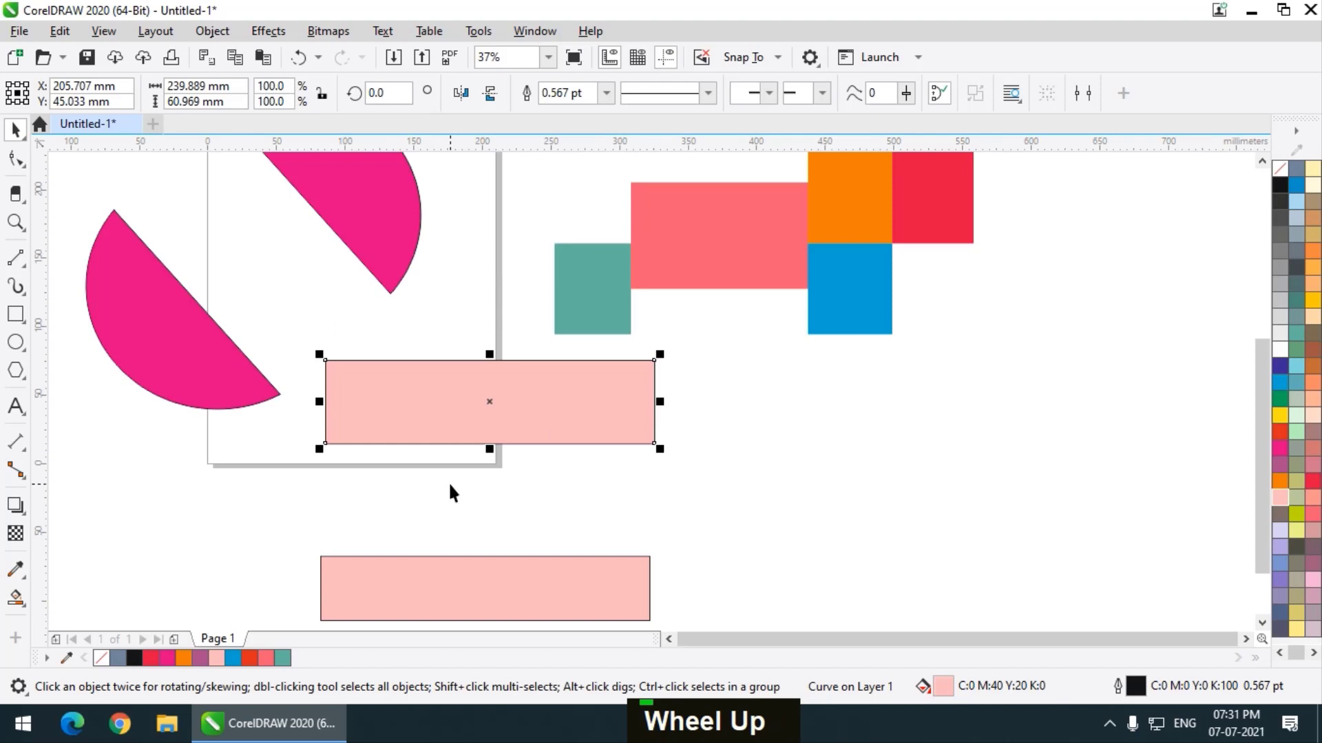
pyautogui.scroll(-2, 374, 481)
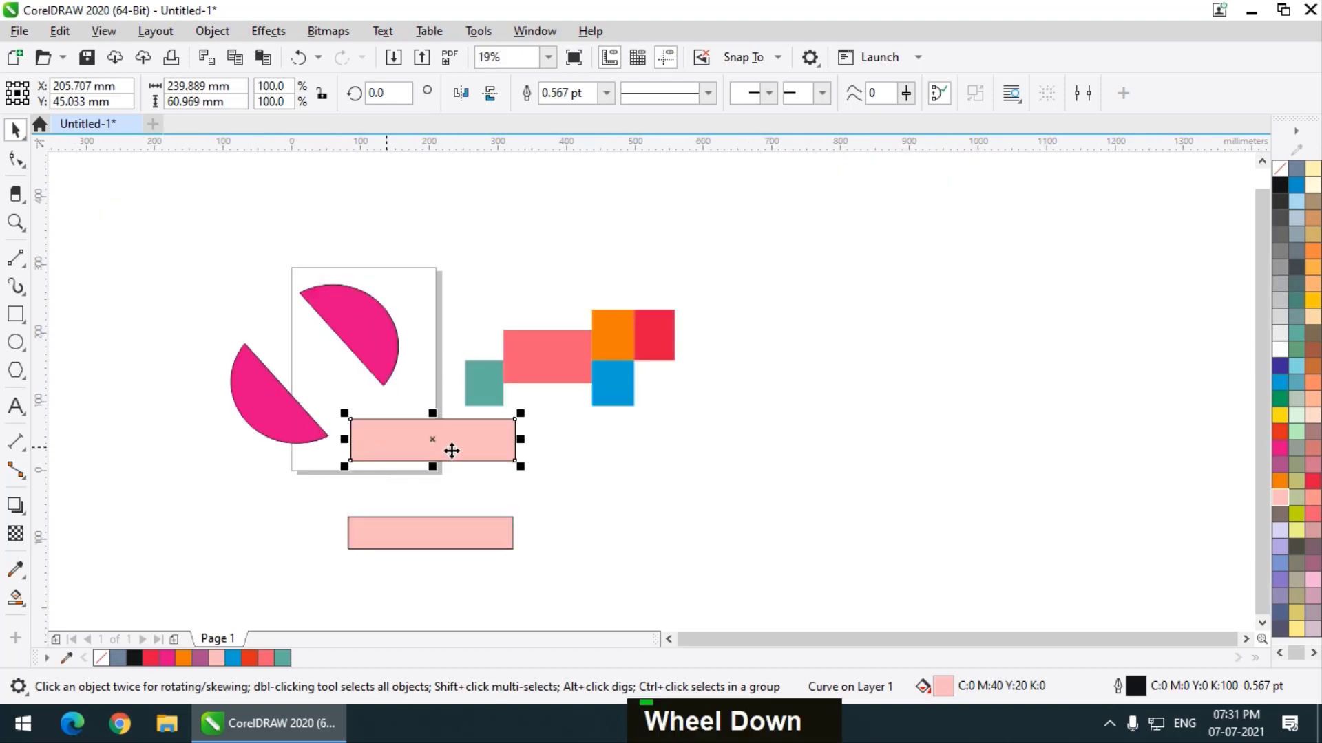
pyautogui.scroll(2, 451, 451)
pyautogui.click(15, 193)
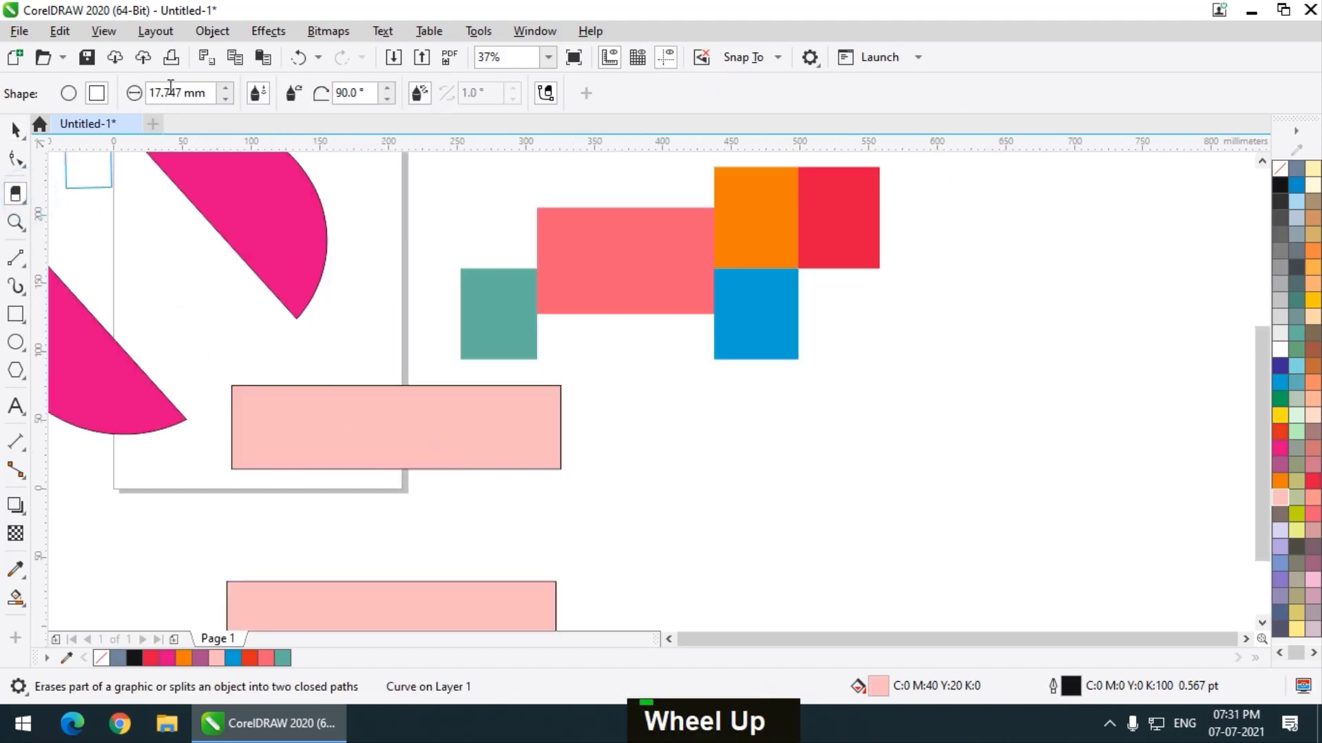
pyautogui.moveTo(224, 94); pyautogui.dragTo(237, 154)
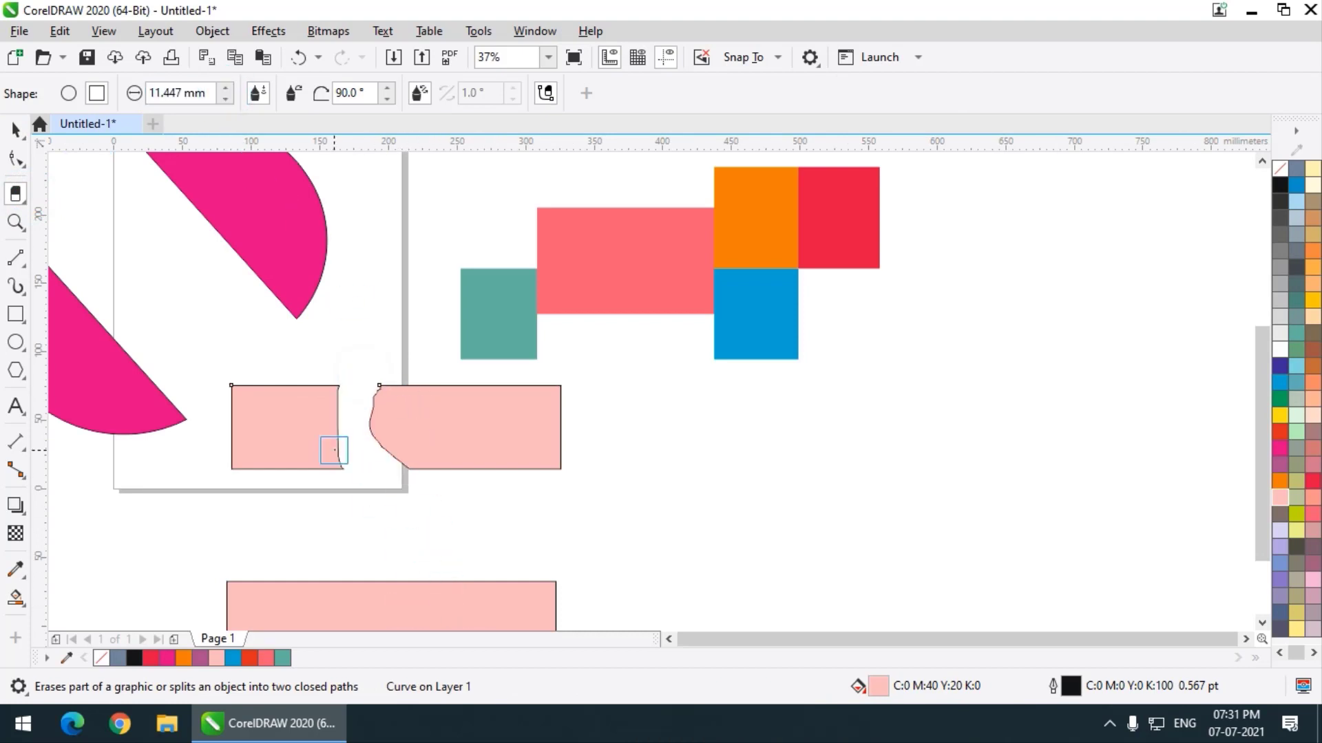
pyautogui.scroll(-2, 335, 451)
pyautogui.doubleClick(355, 533)
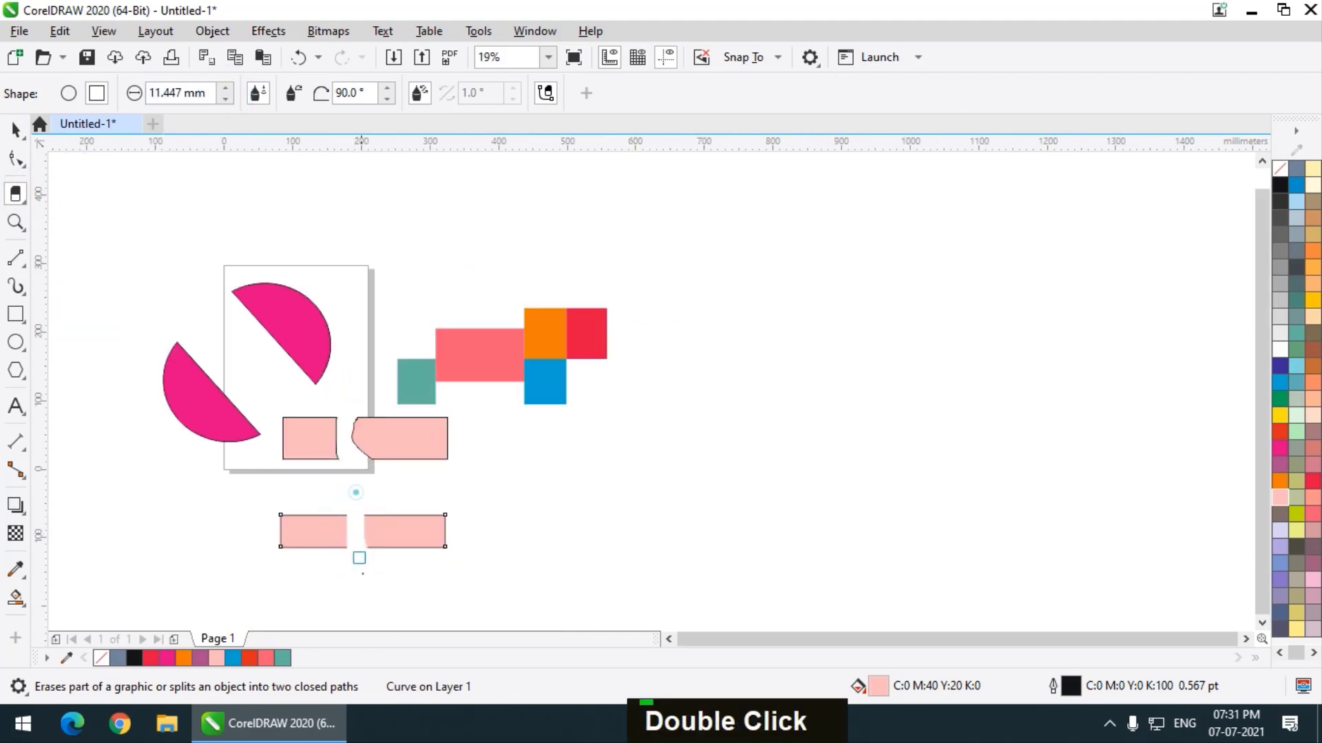
pyautogui.scroll(1, 293, 94)
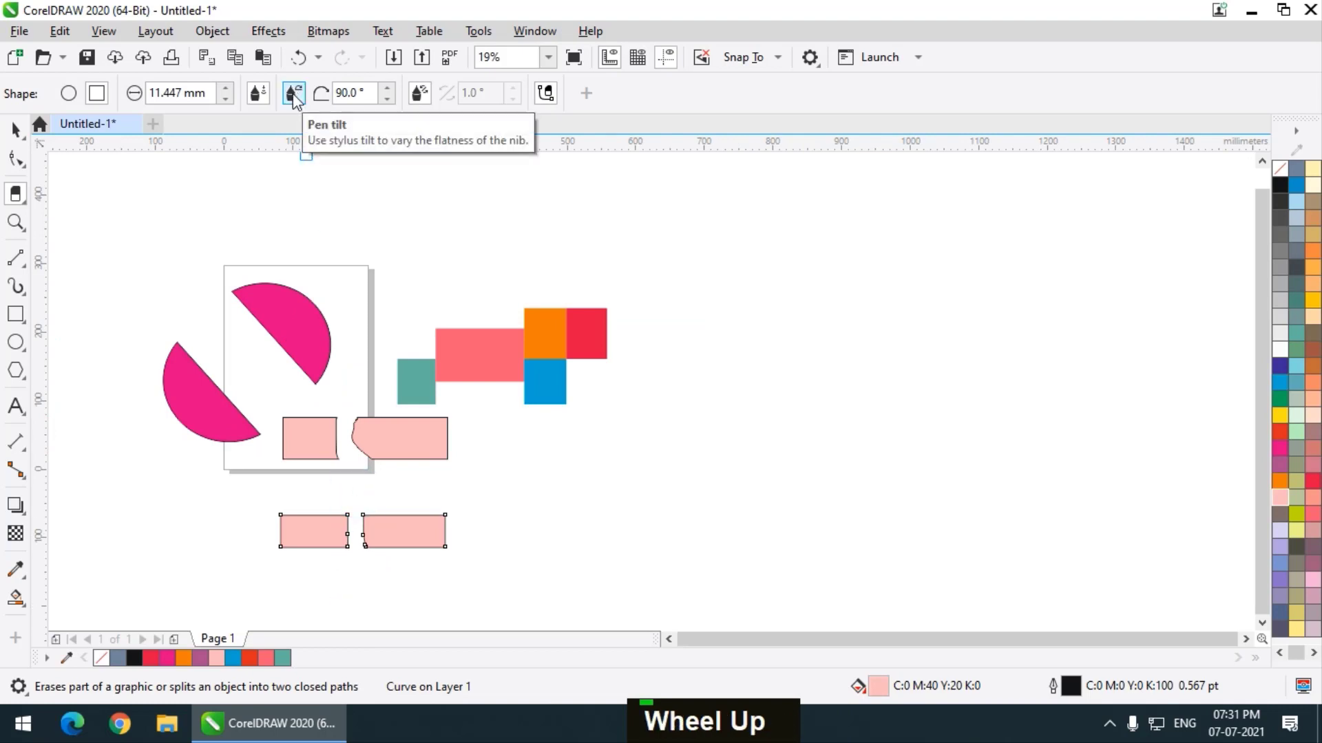
pyautogui.click(15, 159)
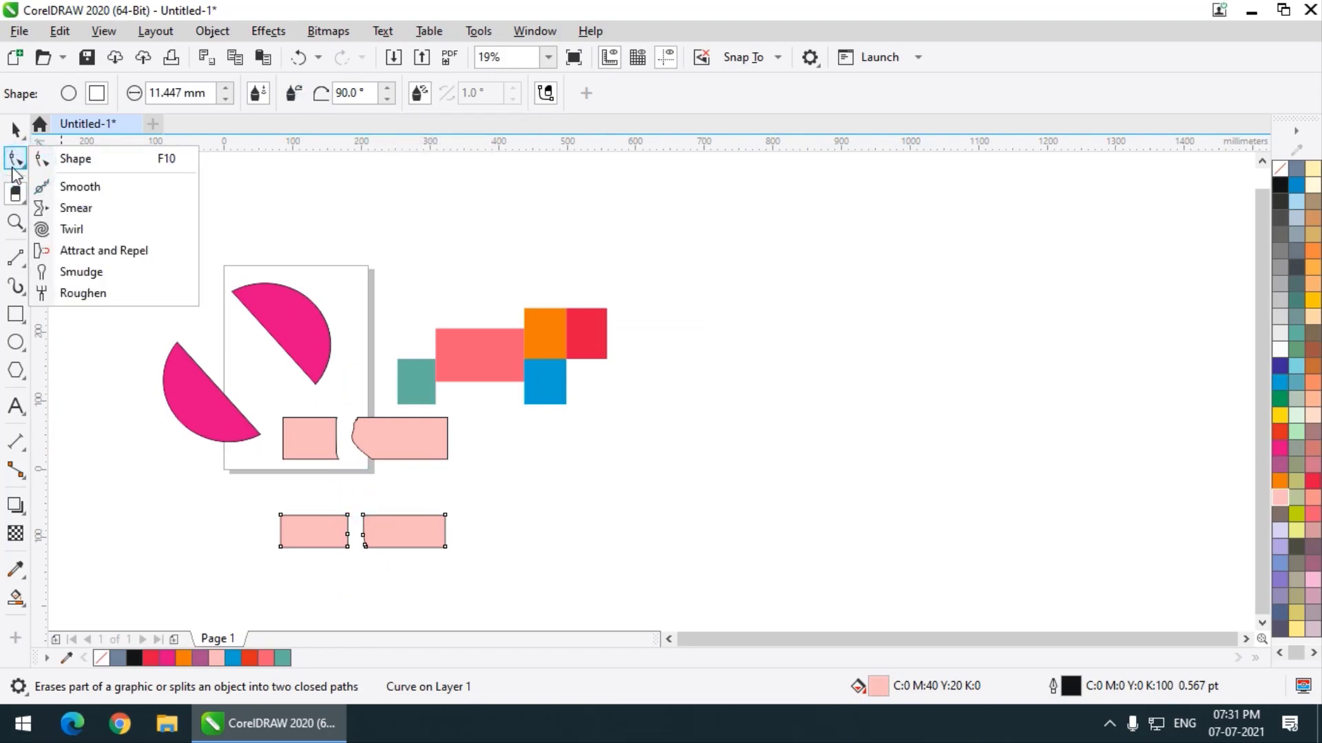
pyautogui.click(89, 270)
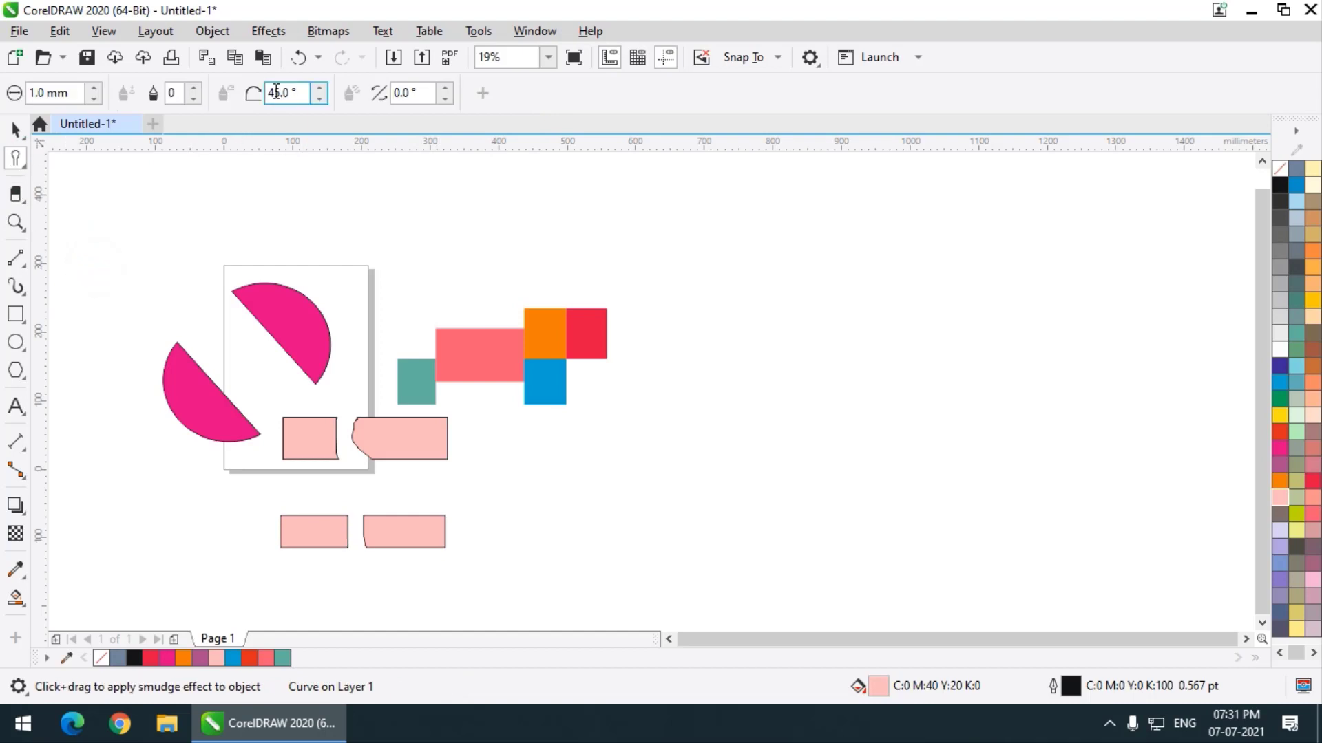
pyautogui.click(17, 195)
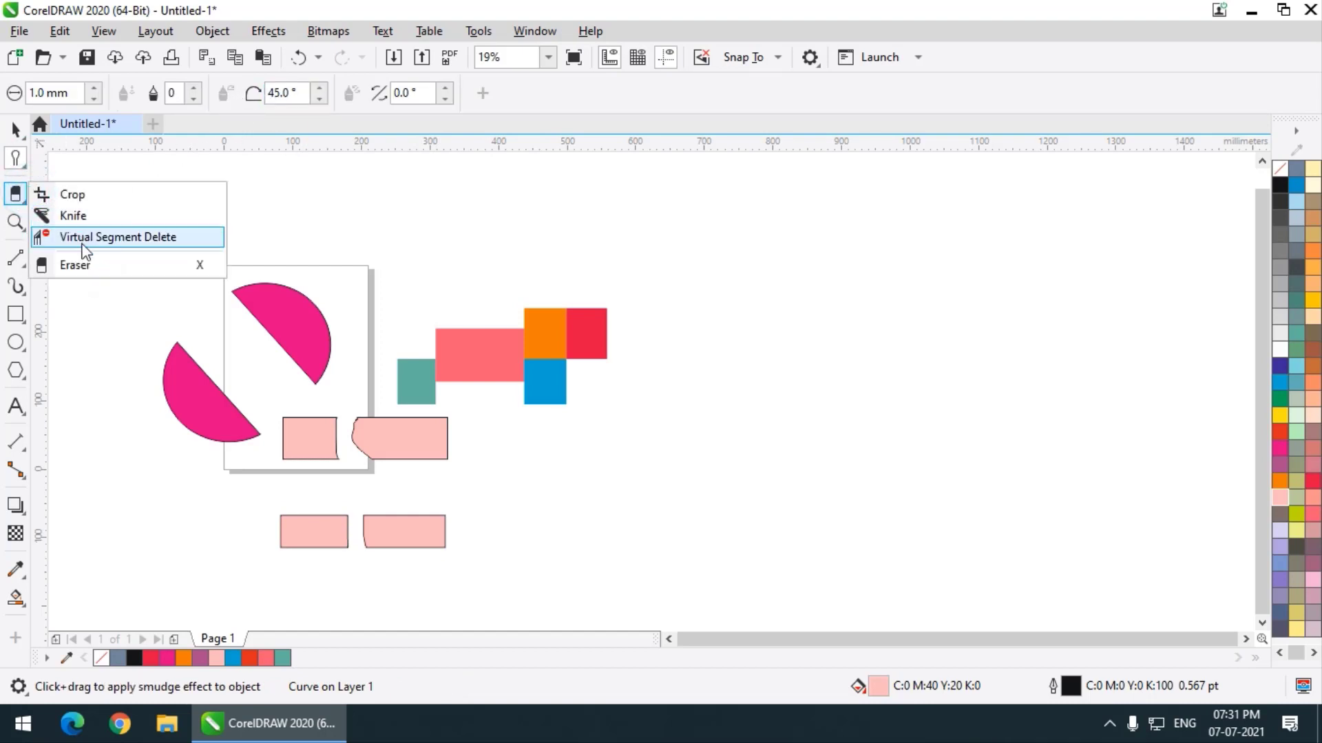
# - Return to the Eraser tool with a round nib and set its tilt angle to 38°
pyautogui.click(84, 267)
pyautogui.scroll(2, 263, 294)
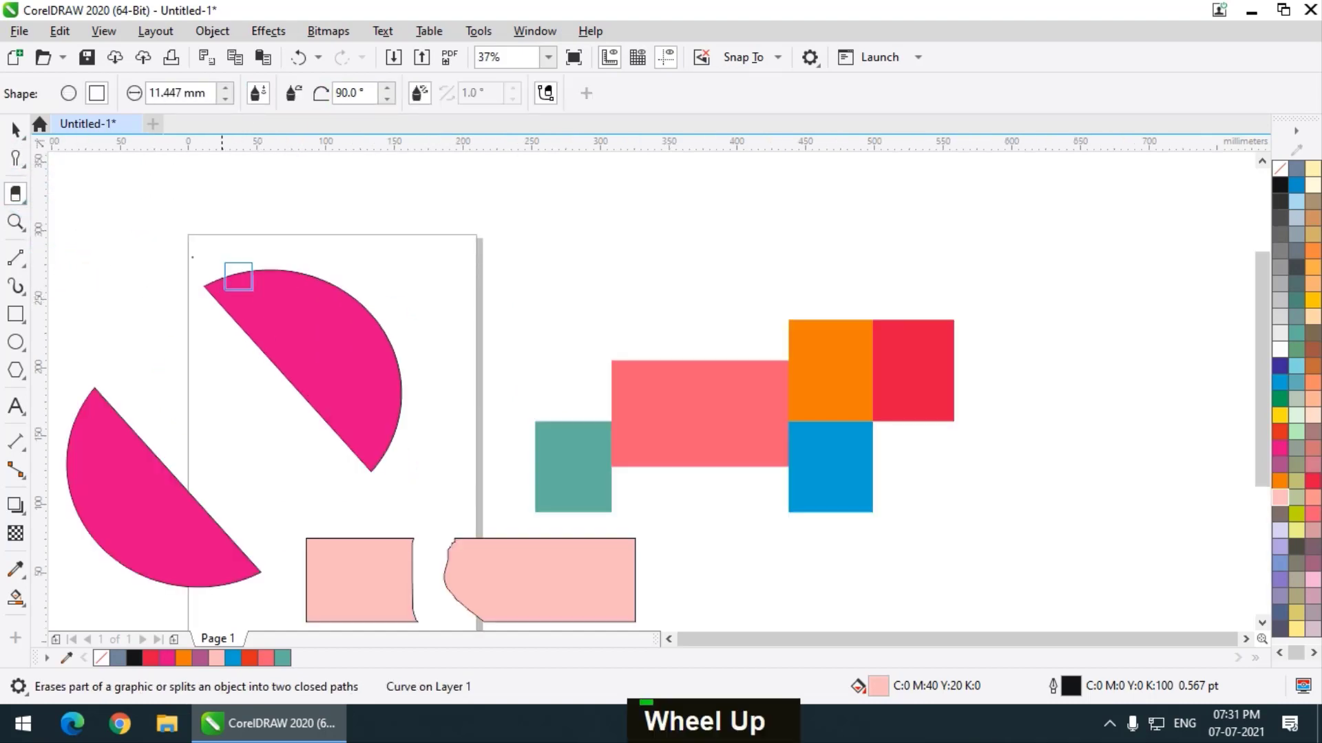
pyautogui.click(68, 93)
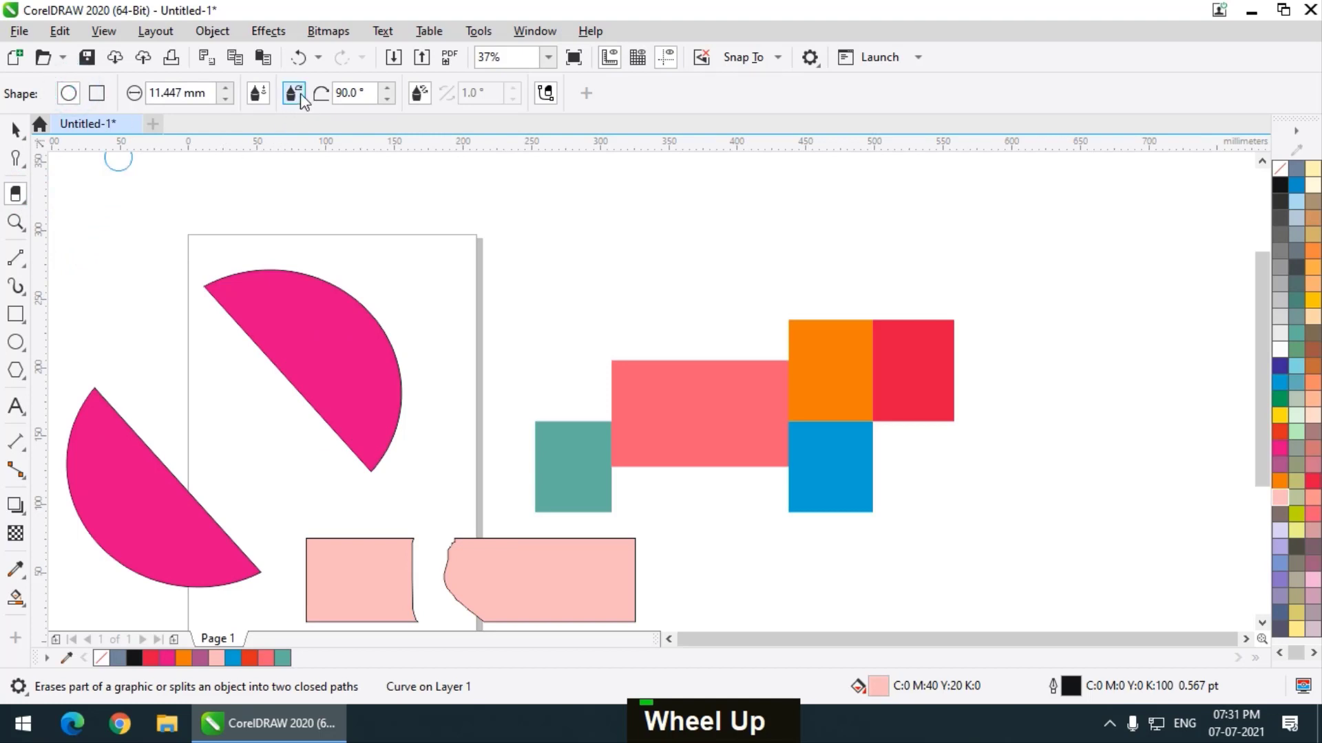
pyautogui.moveTo(383, 92); pyautogui.dragTo(397, 147)
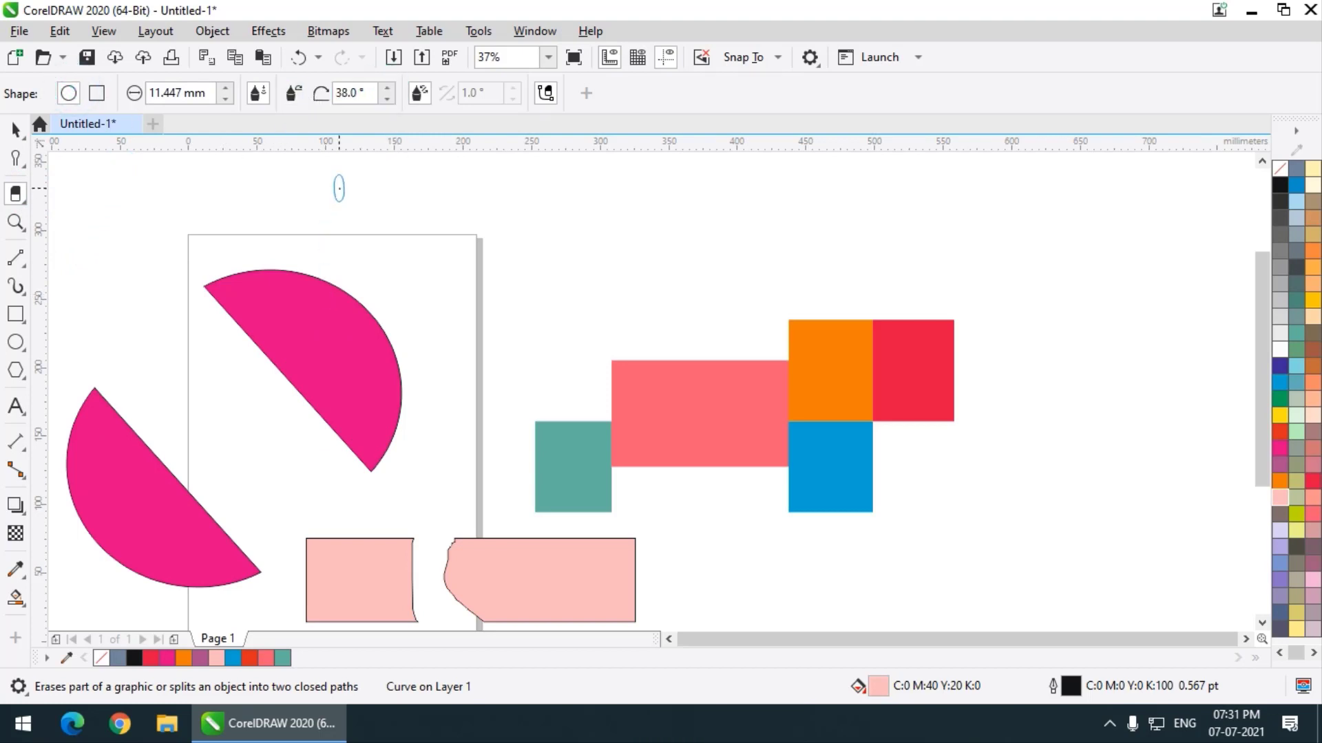
# - Set the eraser's bearing angle to 27°, re-enable pen bearing, and erase a diagonal gap through the upper magenta half circle
pyautogui.click(421, 94)
pyautogui.moveTo(511, 93); pyautogui.dragTo(506, 68)
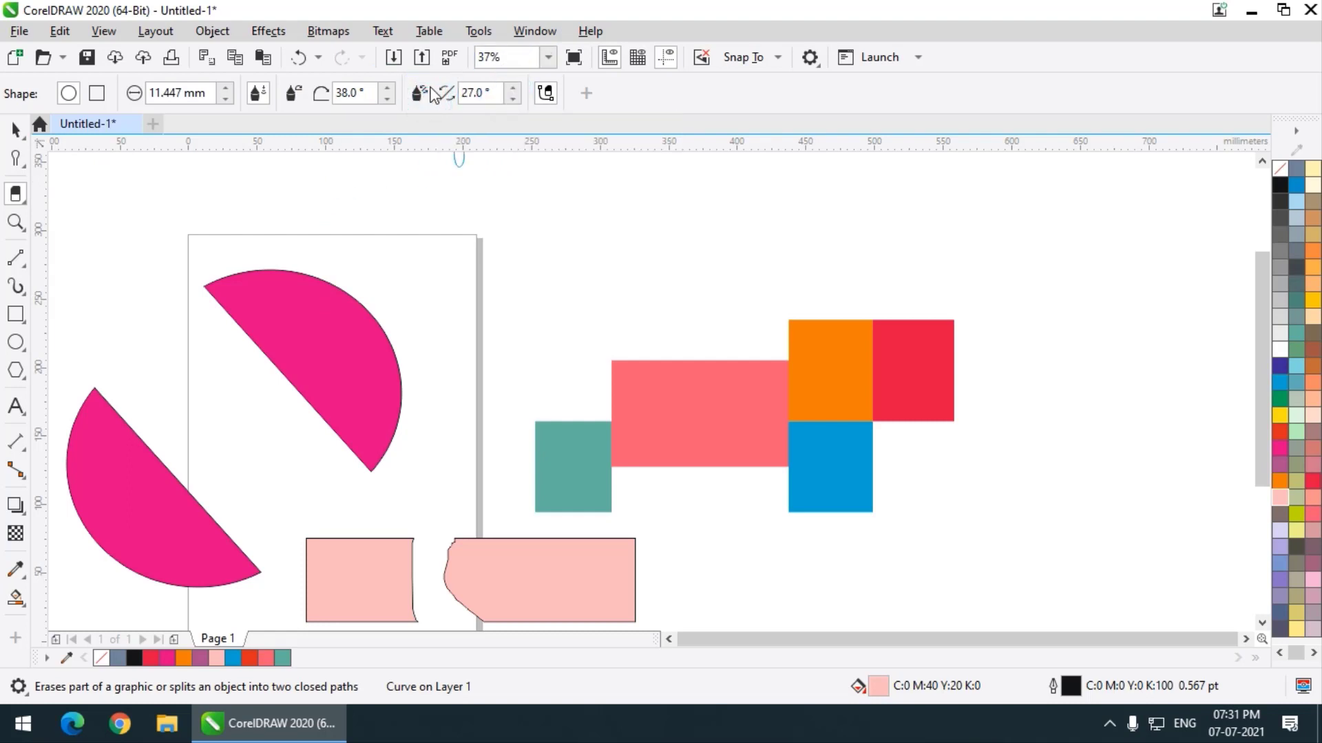
pyautogui.click(417, 90)
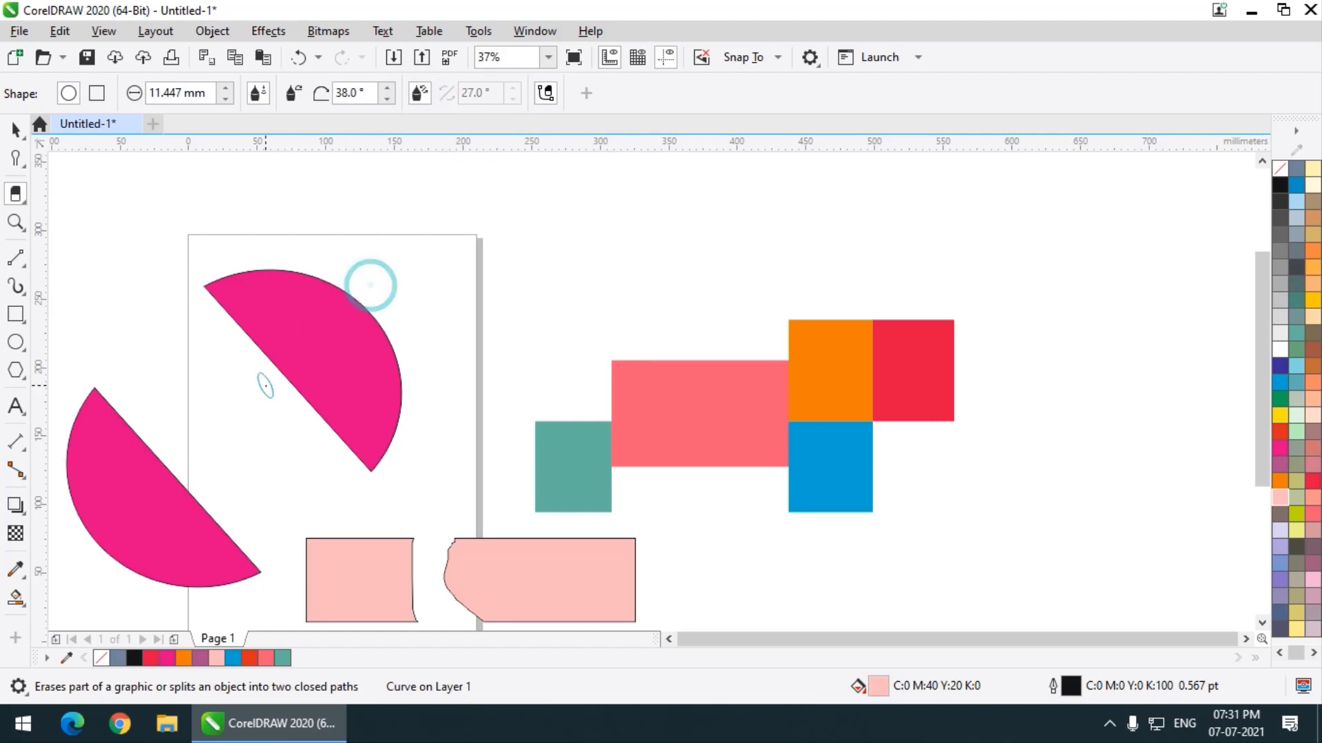
pyautogui.click(285, 352)
pyautogui.moveTo(322, 338); pyautogui.dragTo(407, 281)
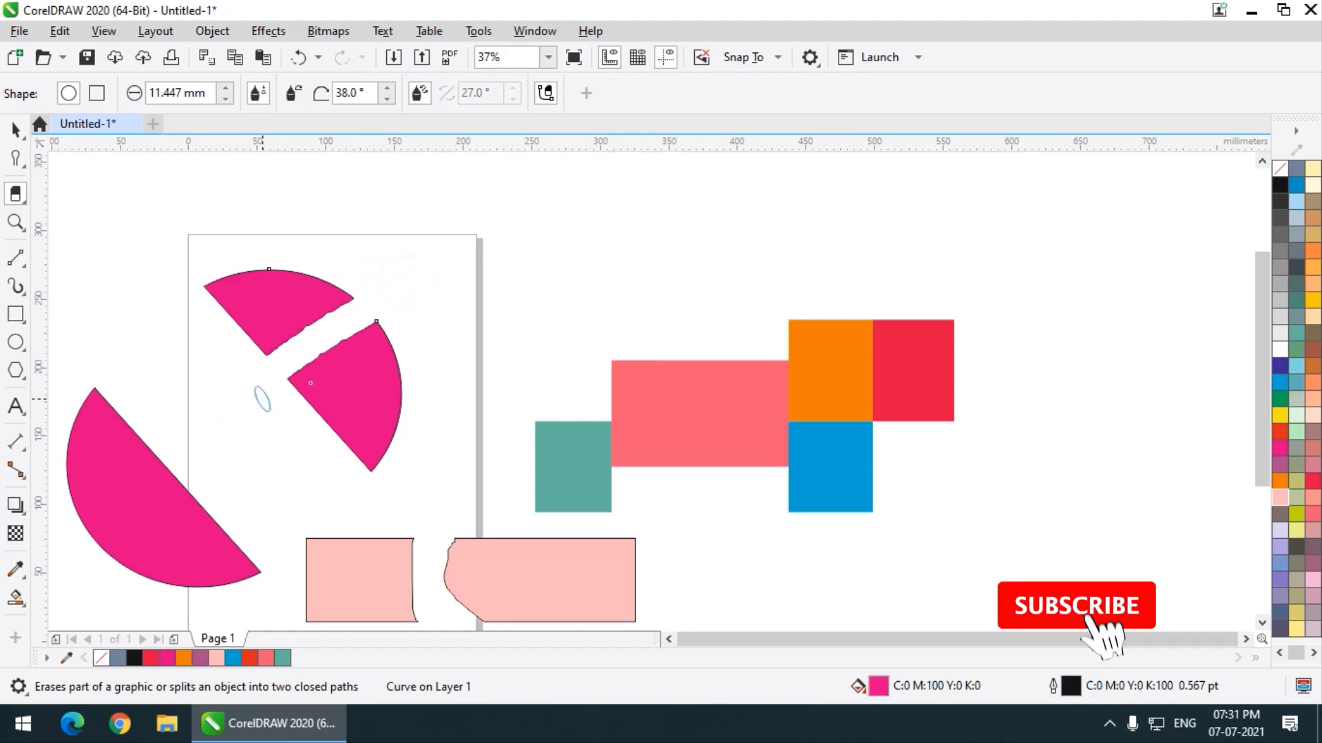
# - Try a 15° eraser tilt, then reset the tilt angle to 90° and the bearing angle to 0°
pyautogui.moveTo(383, 93); pyautogui.dragTo(400, 146)
pyautogui.doubleClick(386, 101)
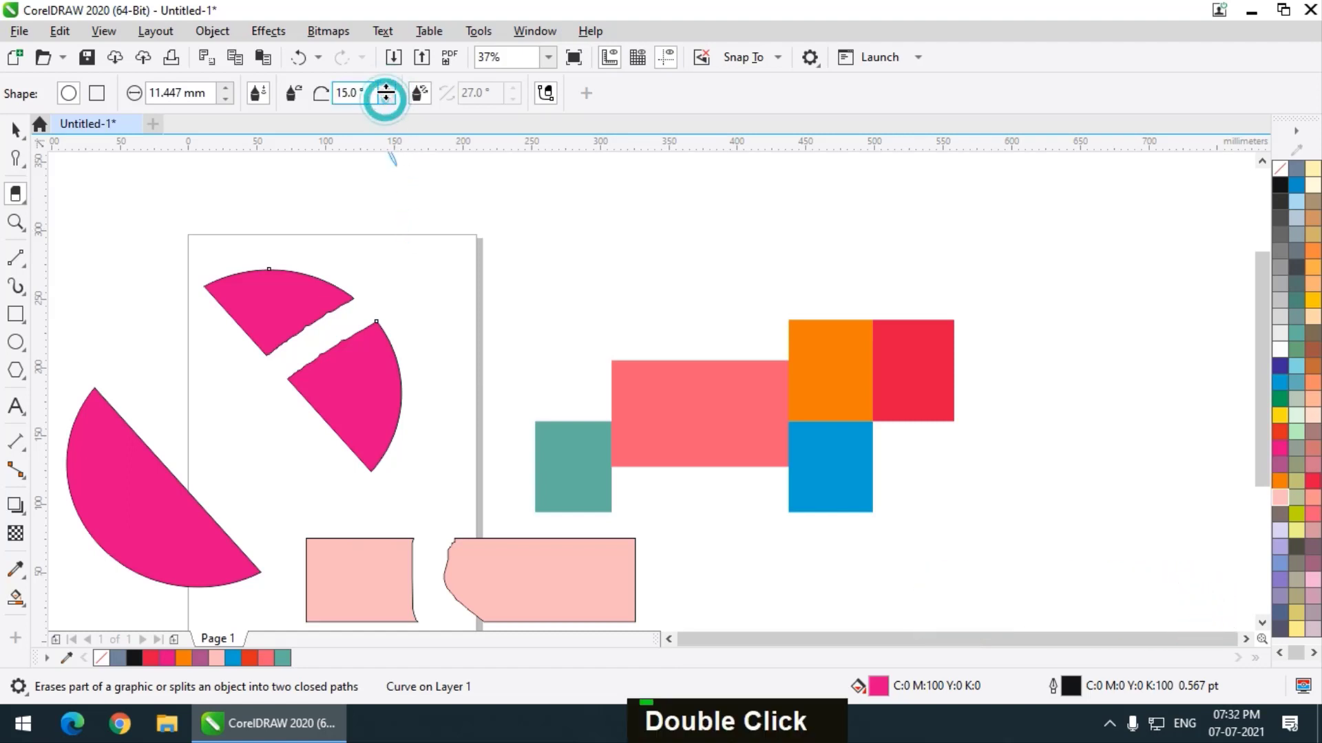
pyautogui.moveTo(386, 94); pyautogui.dragTo(394, 2)
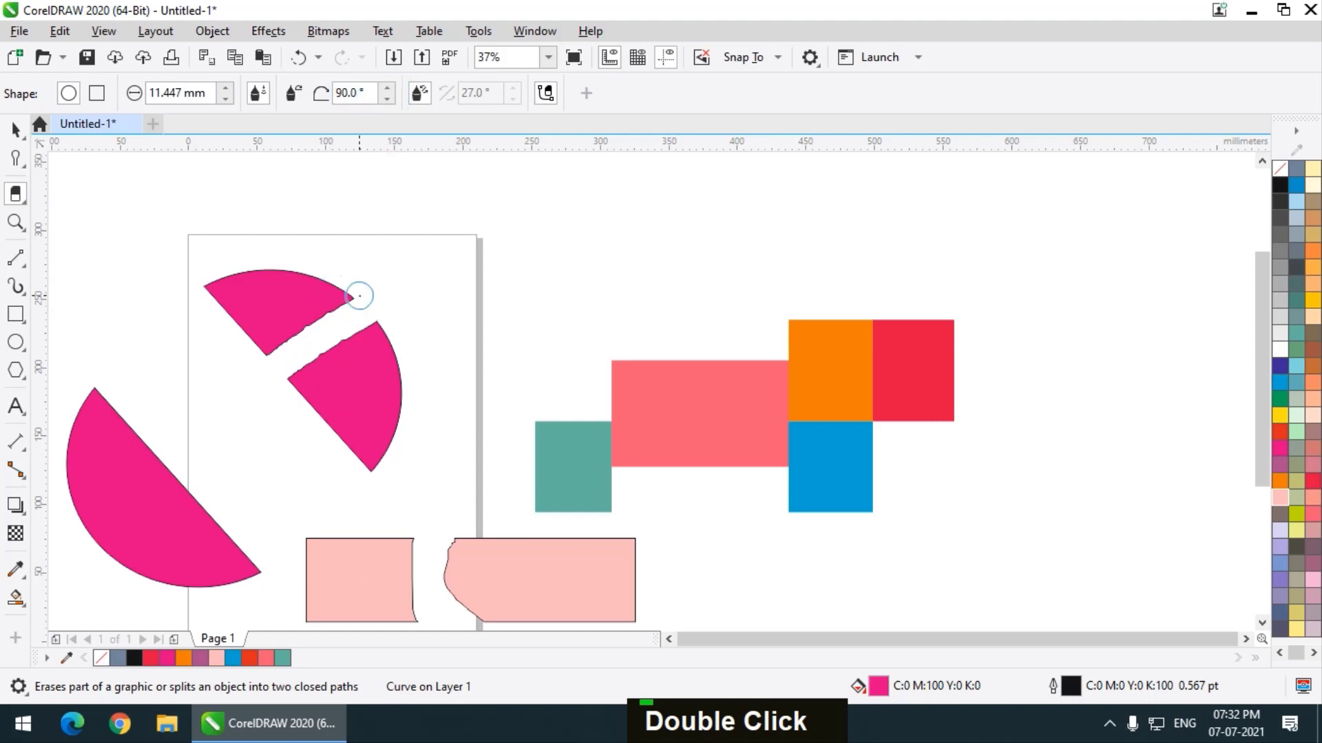
pyautogui.click(419, 100)
pyautogui.moveTo(515, 93); pyautogui.dragTo(550, 241)
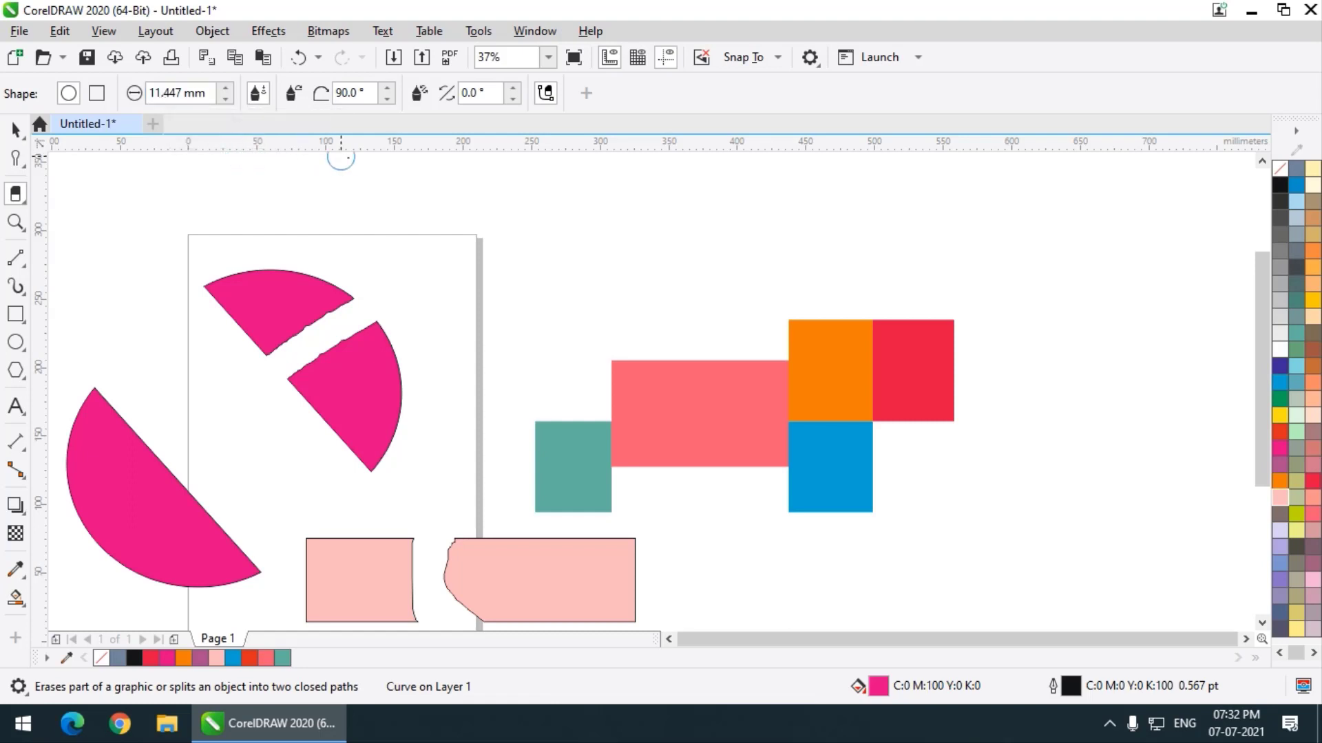
# - Delete the split upper magenta half circle and the upper light pink bar
pyautogui.scroll(-2, 339, 200)
pyautogui.scroll(2, 427, 256)
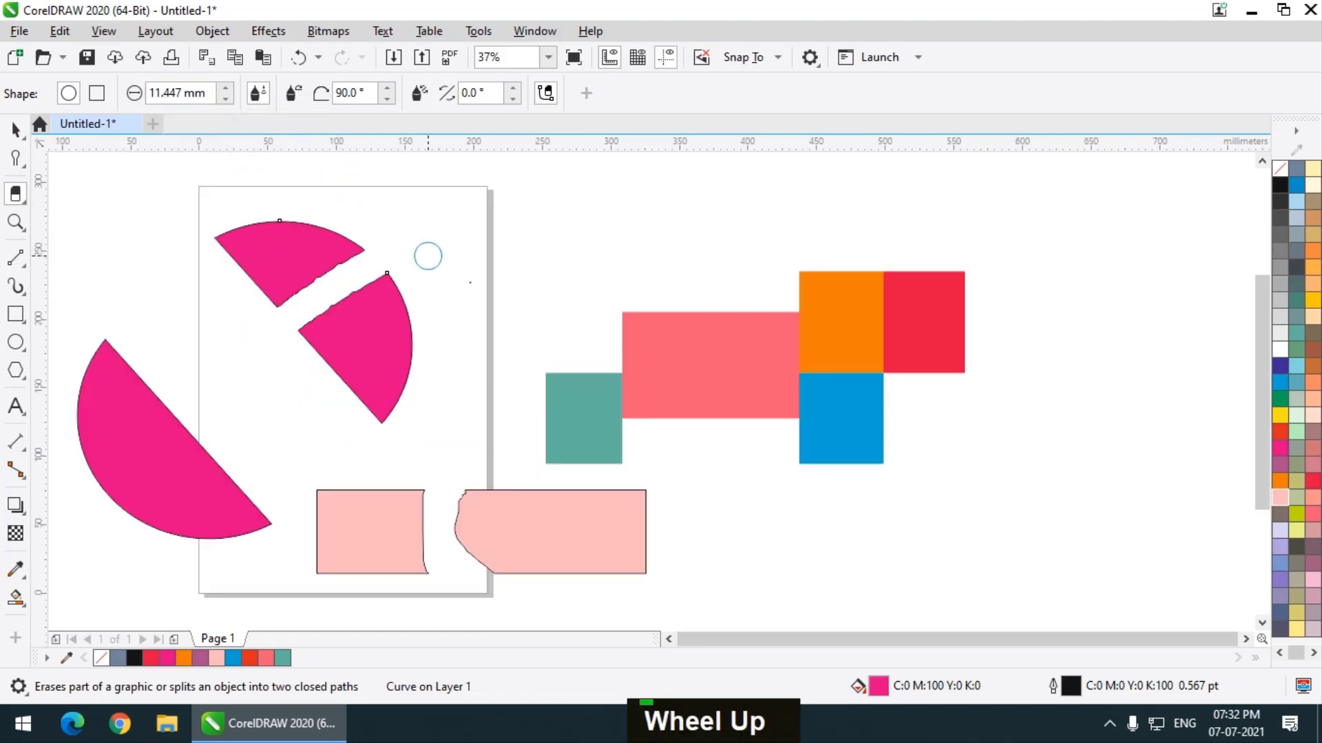
pyautogui.click(16, 134)
pyautogui.press('Delete')
pyautogui.click(526, 519)
pyautogui.press('Delete')
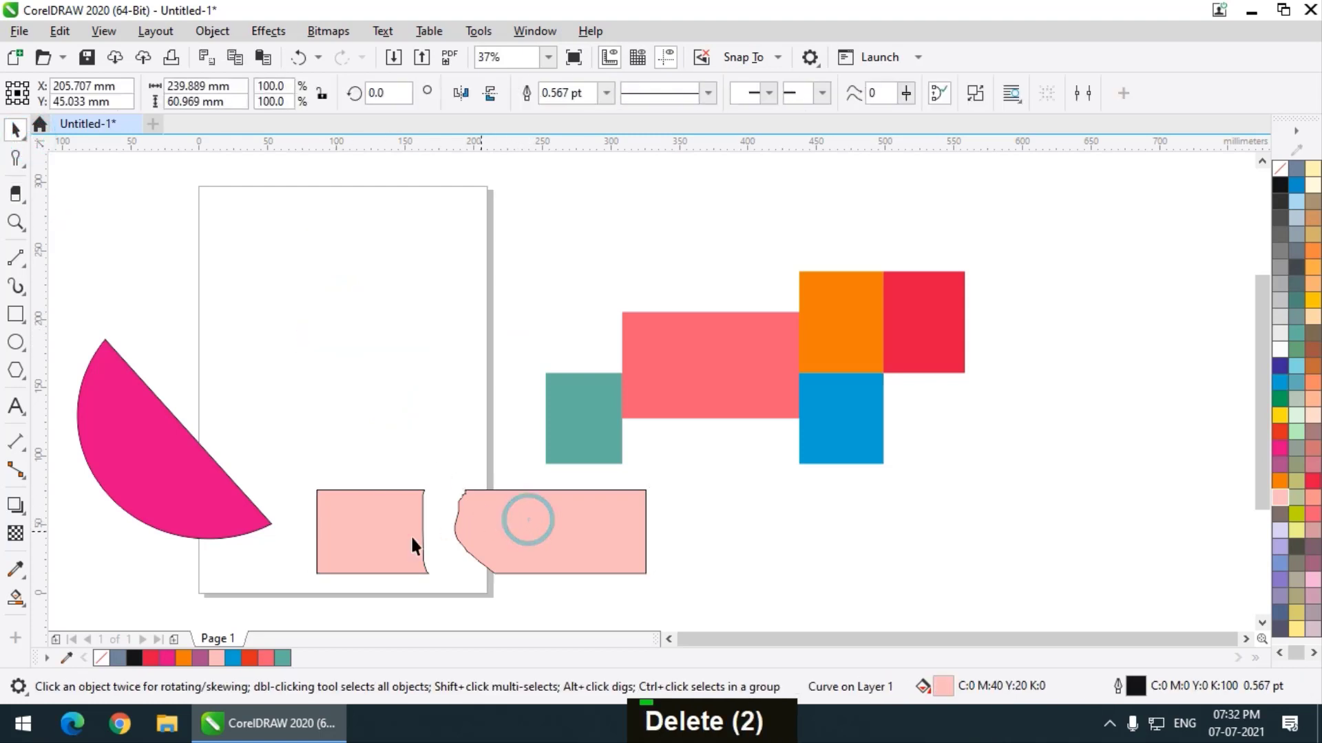
# - Move the remaining magenta half circle to the middle of the page and delete the lower light pink bar
pyautogui.click(396, 537)
pyautogui.moveTo(199, 511); pyautogui.dragTo(383, 420)
pyautogui.scroll(-2, 371, 413)
pyautogui.scroll(2, 362, 442)
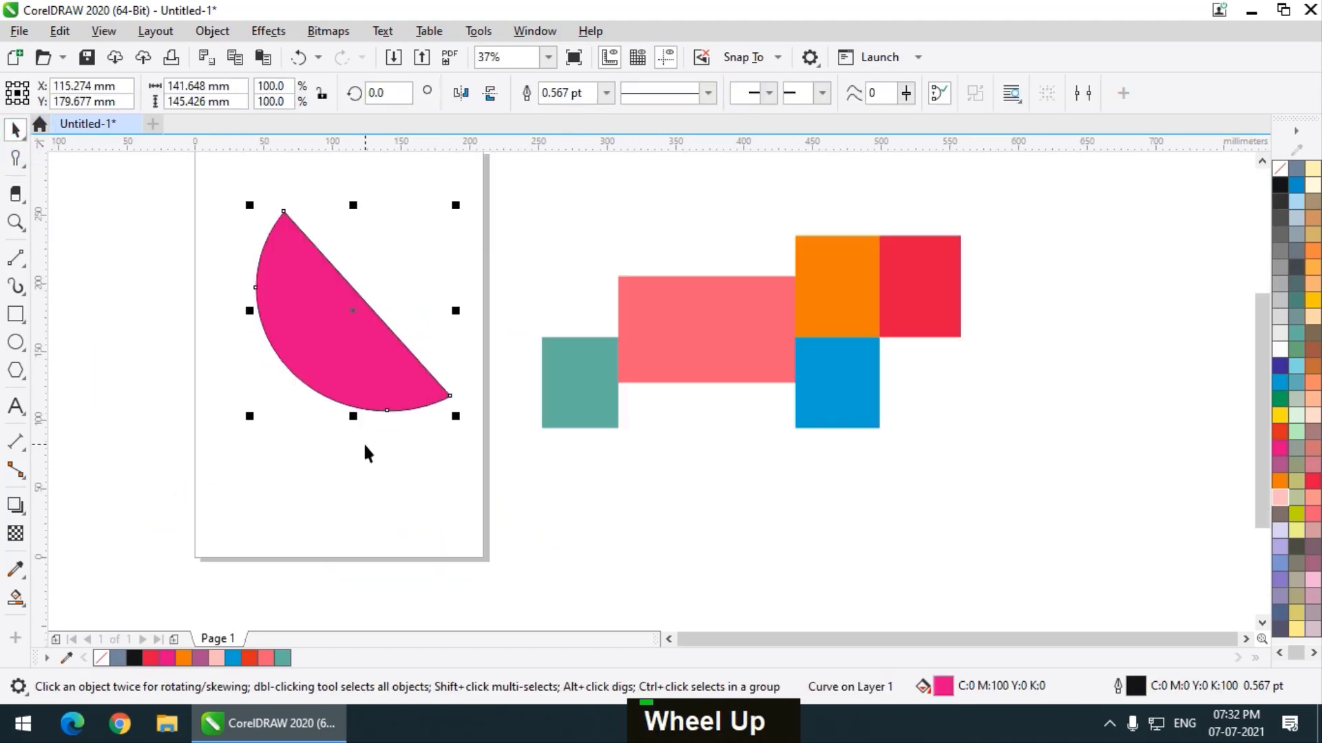
pyautogui.scroll(-2, 365, 447)
pyautogui.click(390, 572)
pyautogui.press('Delete')
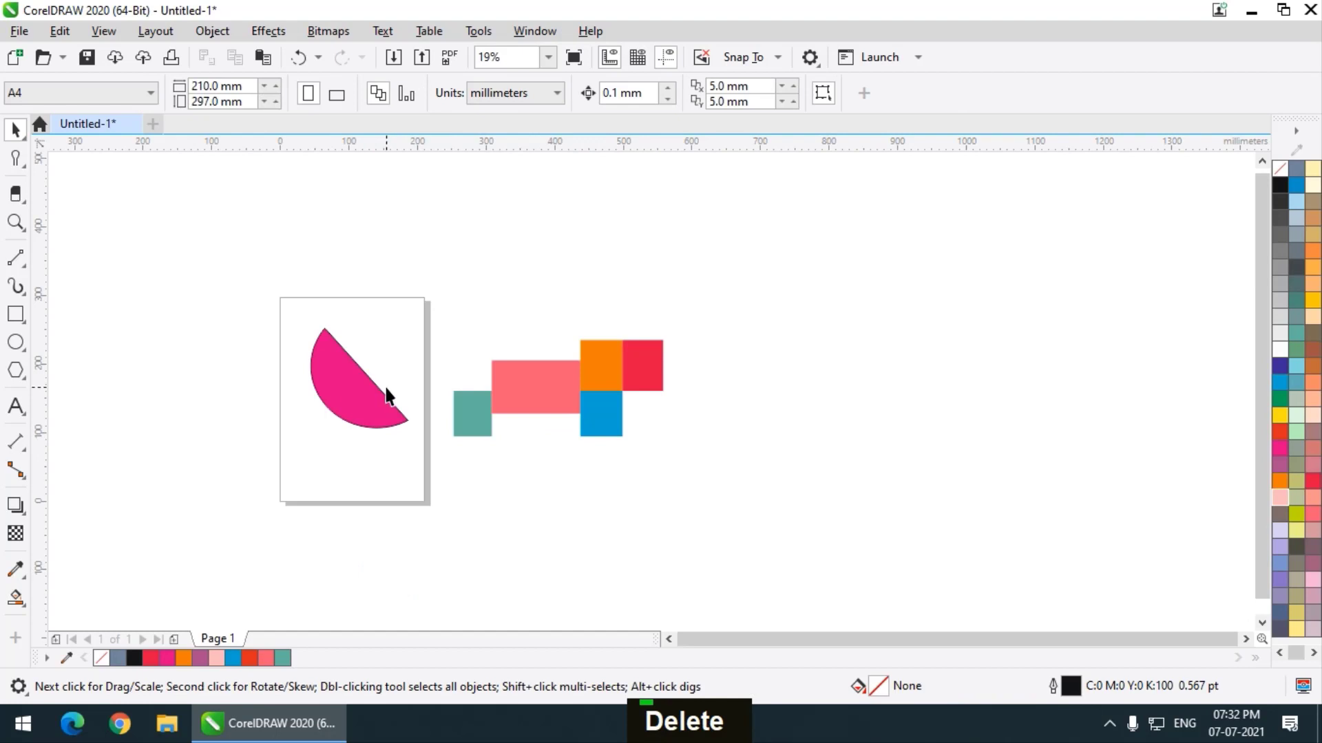
# - Activate the Virtual Segment Delete tool
pyautogui.scroll(1, 387, 397)
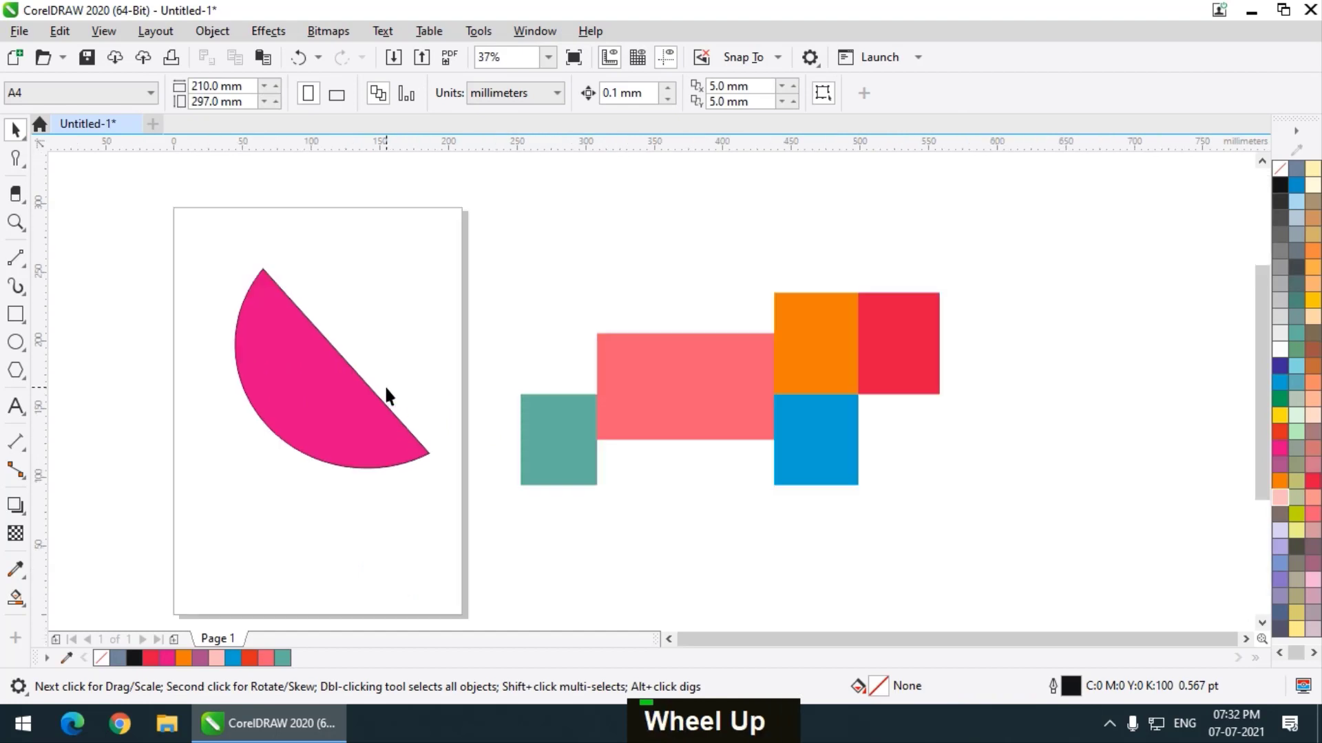
pyautogui.click(16, 195)
pyautogui.click(96, 238)
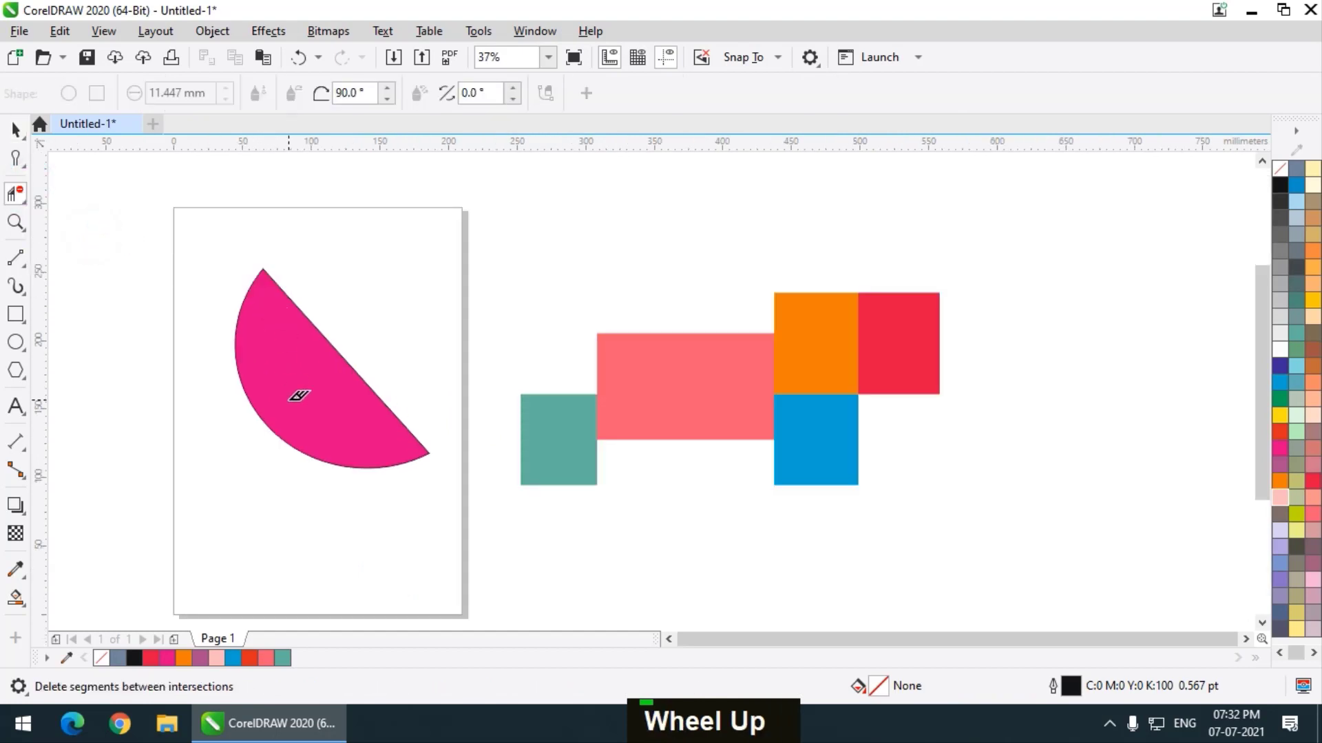